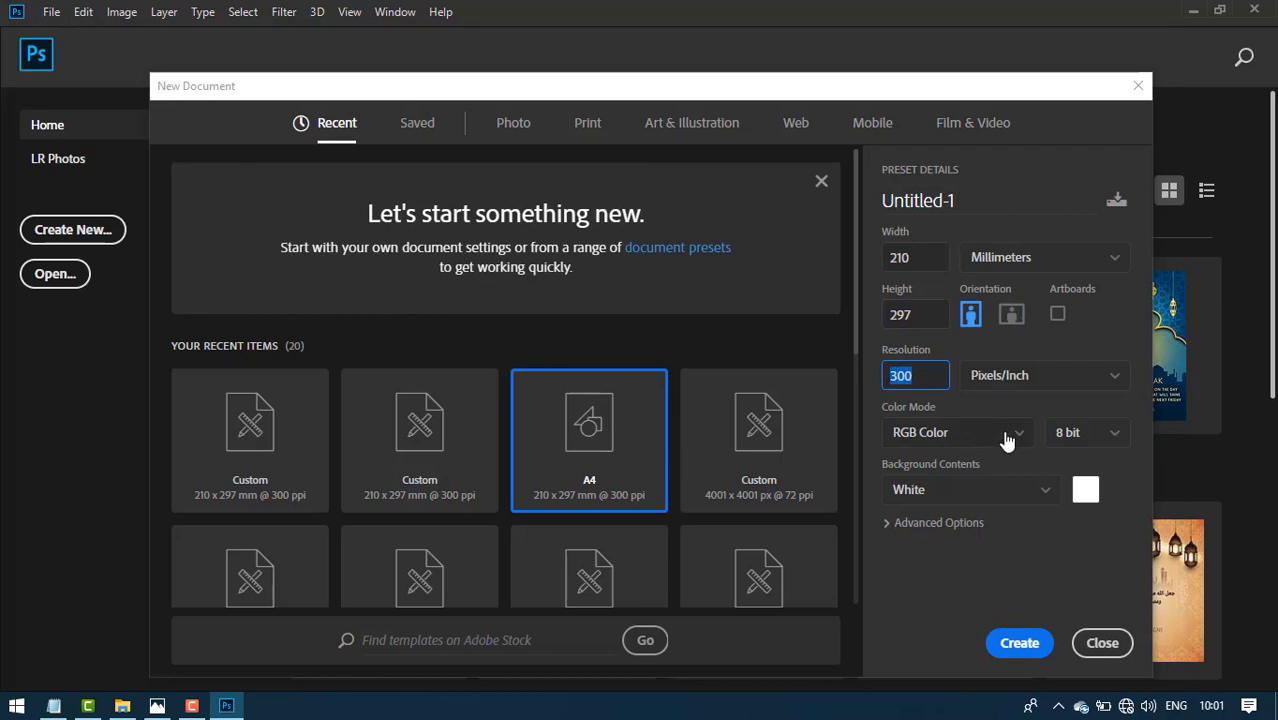
- Create a 210 × 297 mm, 300 ppi RGB document with a light grey f0f0f0 background
left_click(1005, 437)
left_click(1002, 432)
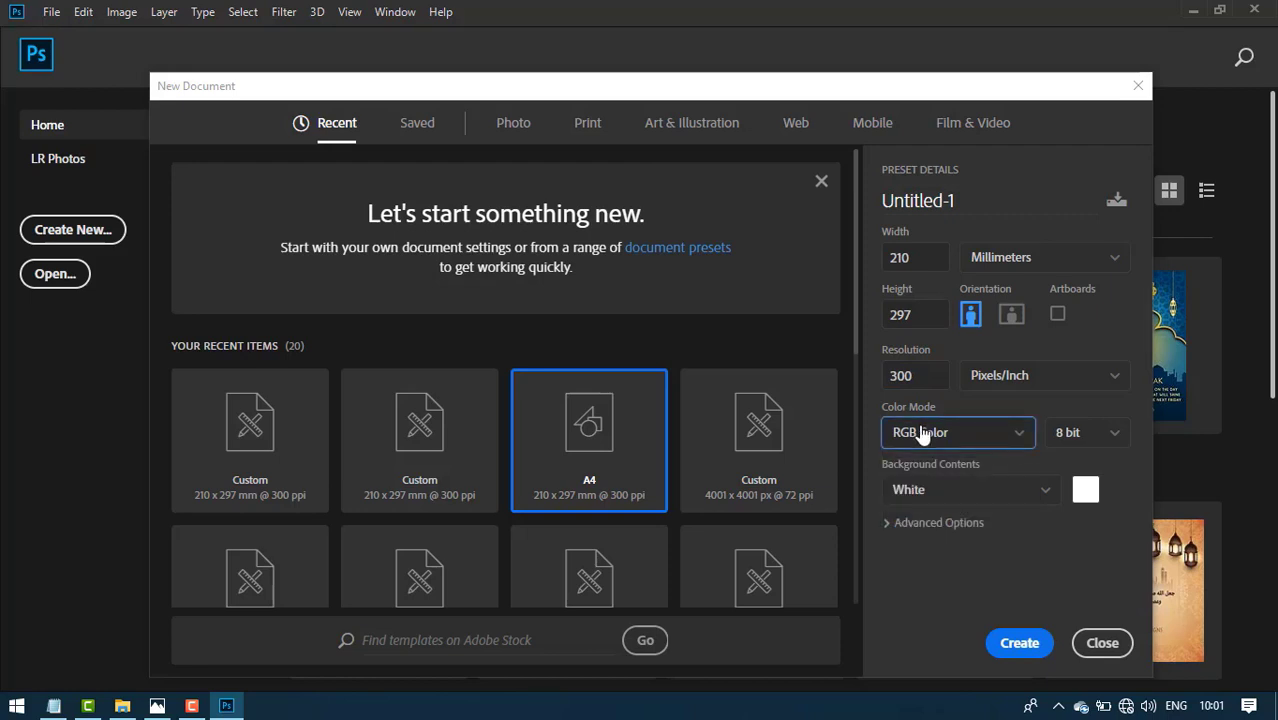
left_click(1083, 488)
type("e0e0e0")
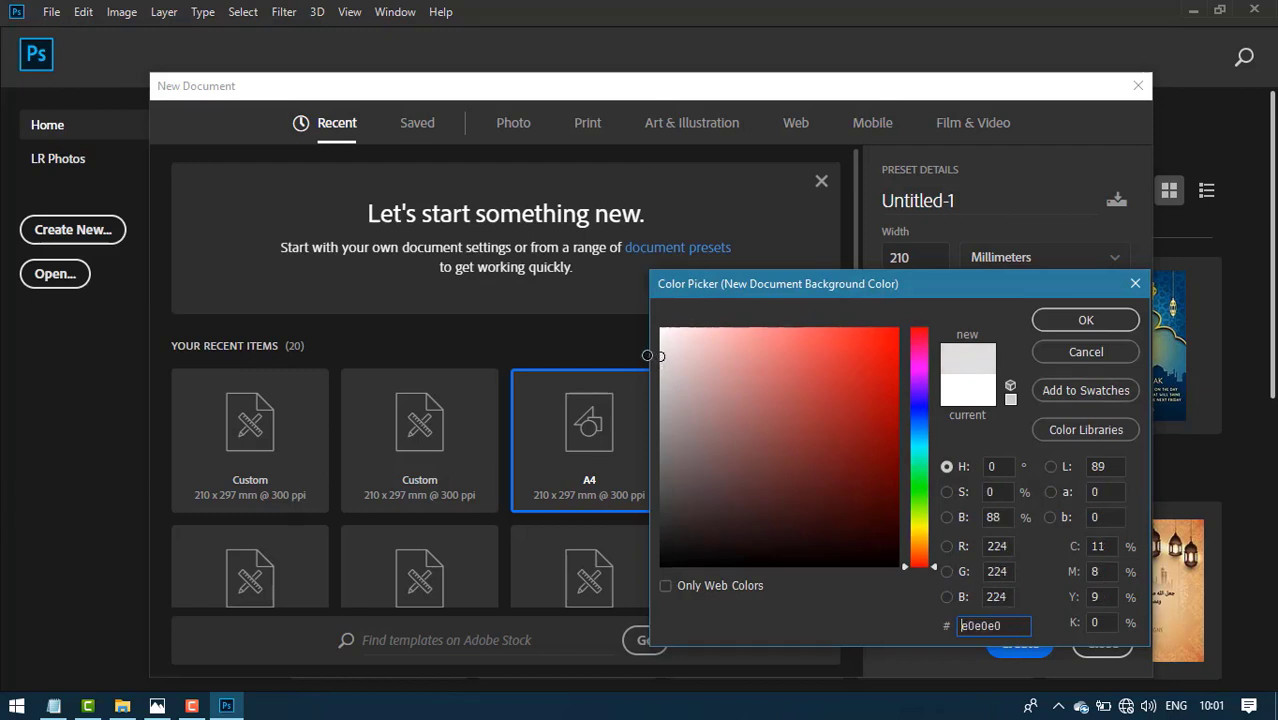
left_click_drag(647, 355, 645, 342)
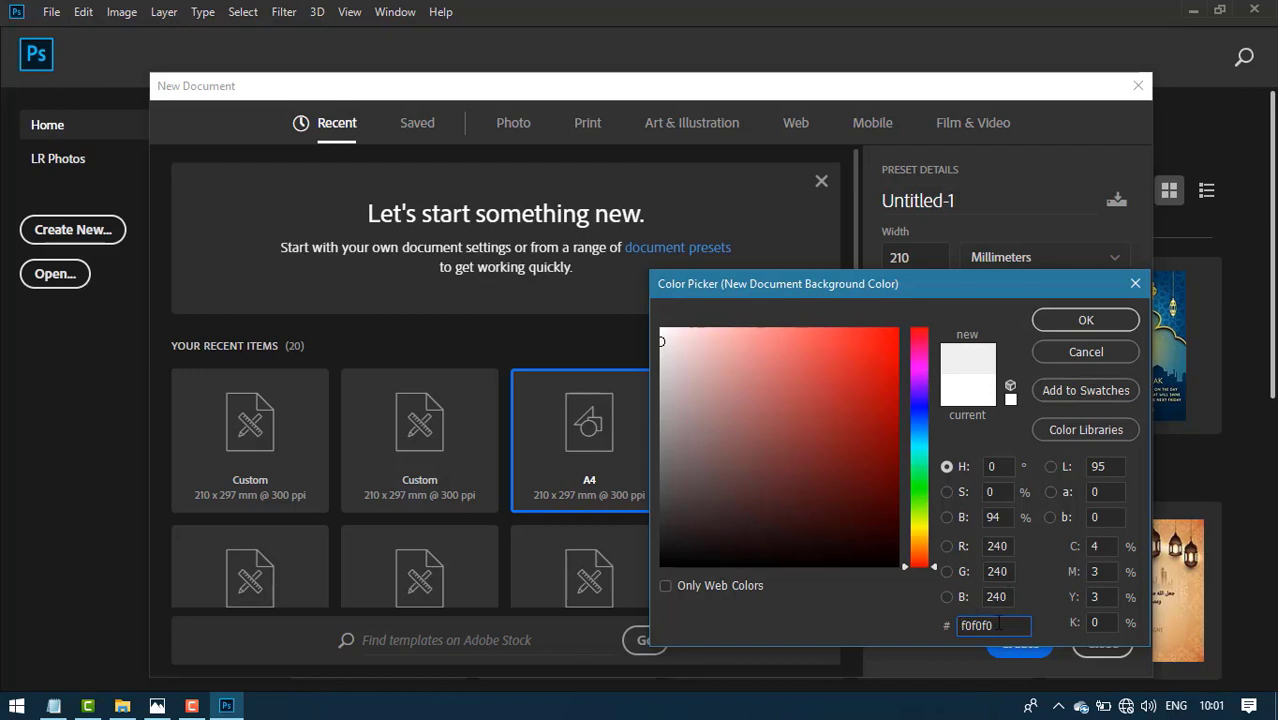
left_click_drag(978, 625, 944, 622)
left_click(1071, 321)
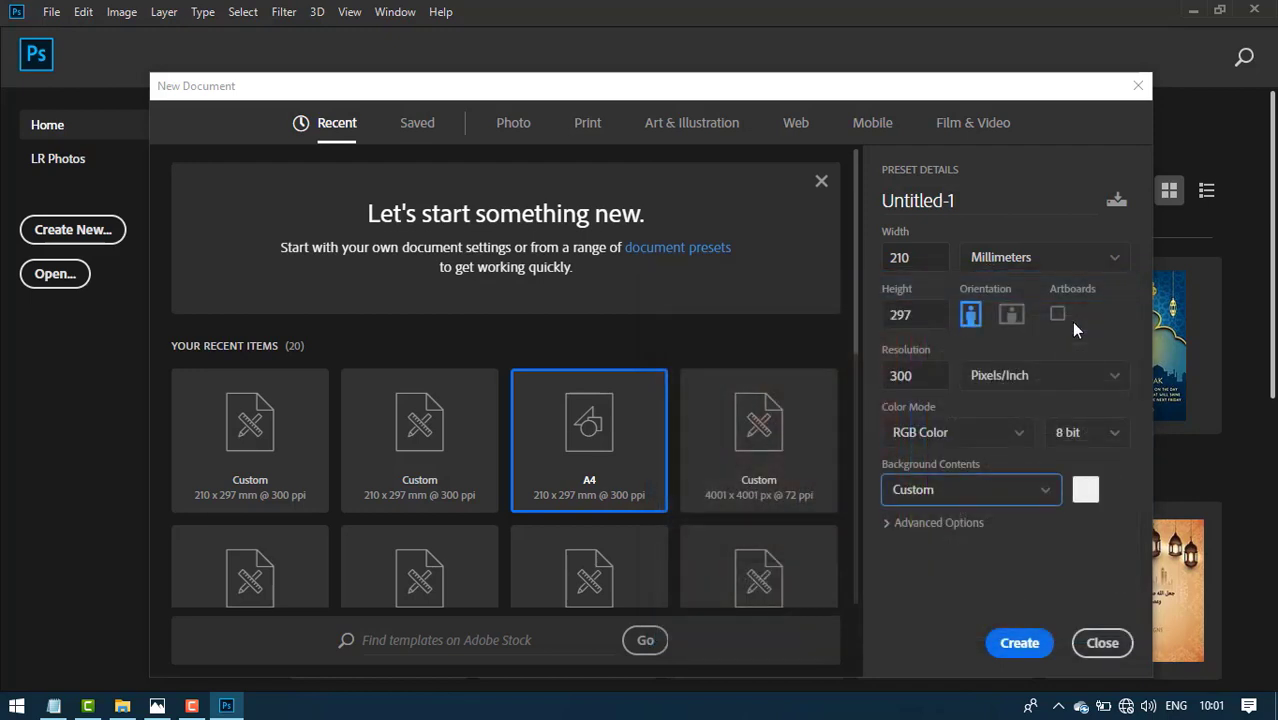
left_click(1018, 642)
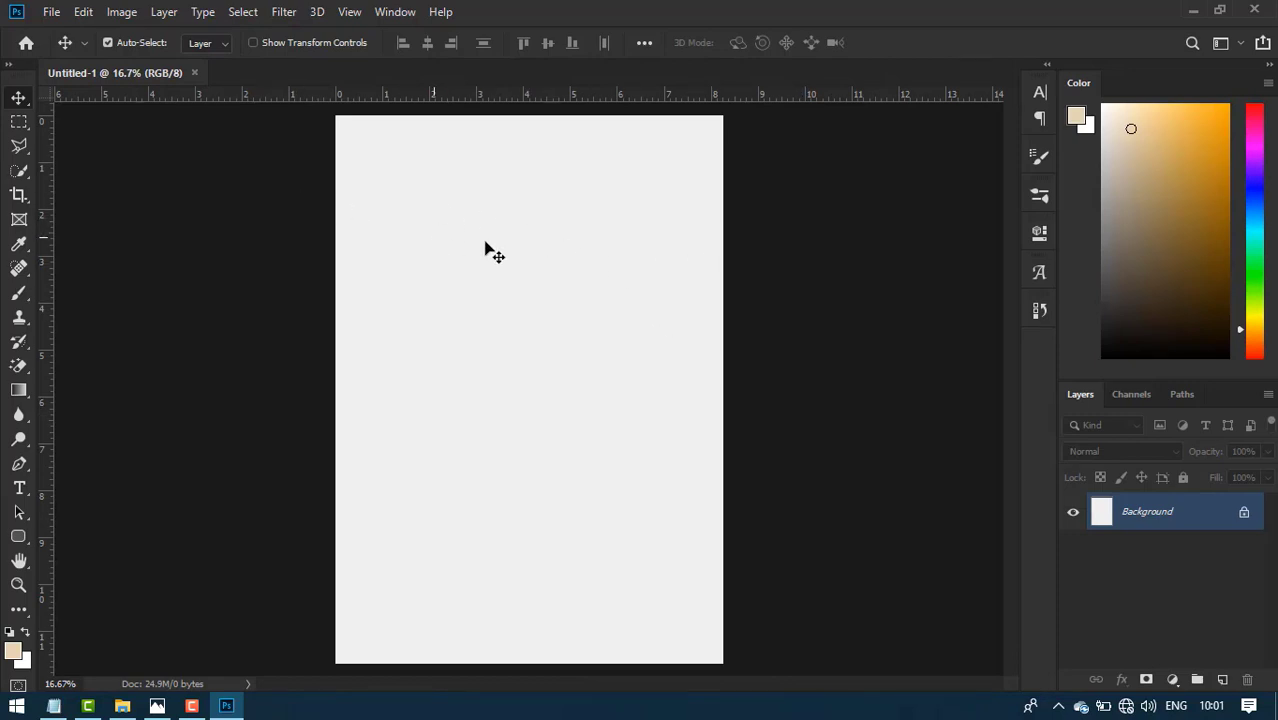
- Draw a dark navy 1361 × 3604 px rectangle over the page's left side
left_click(19, 538)
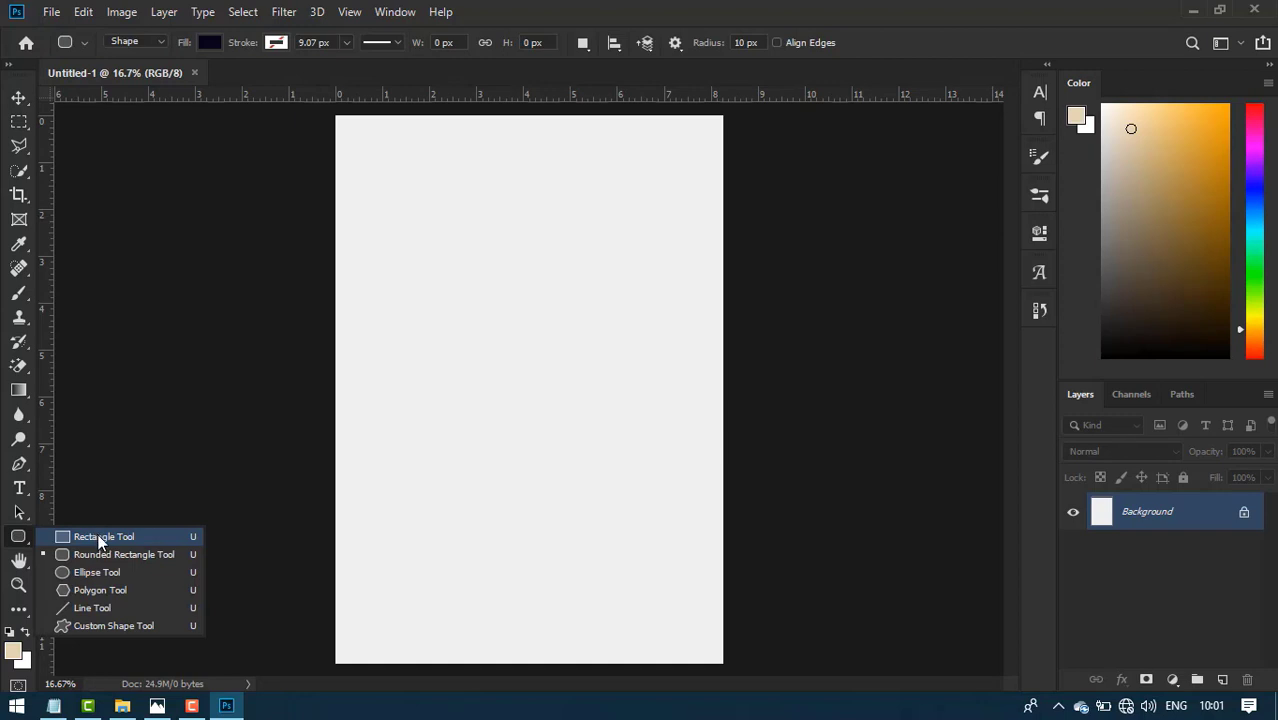
left_click(100, 538)
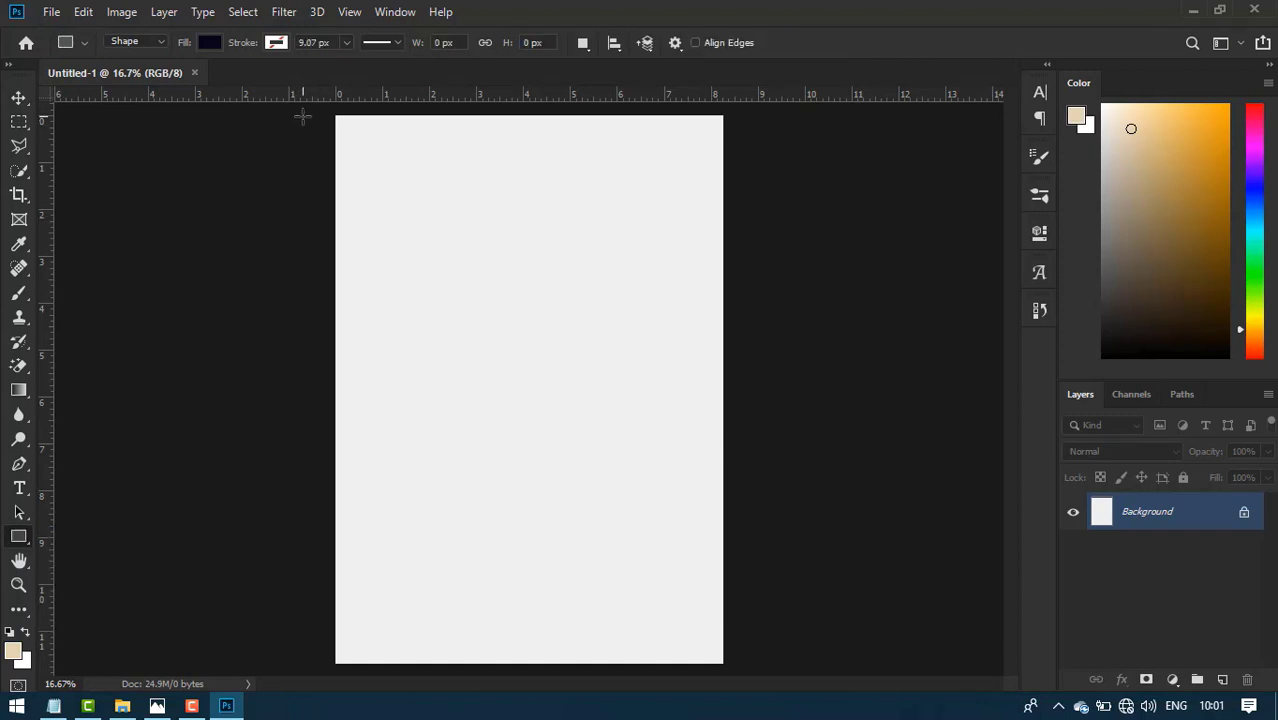
left_click_drag(310, 112, 523, 675)
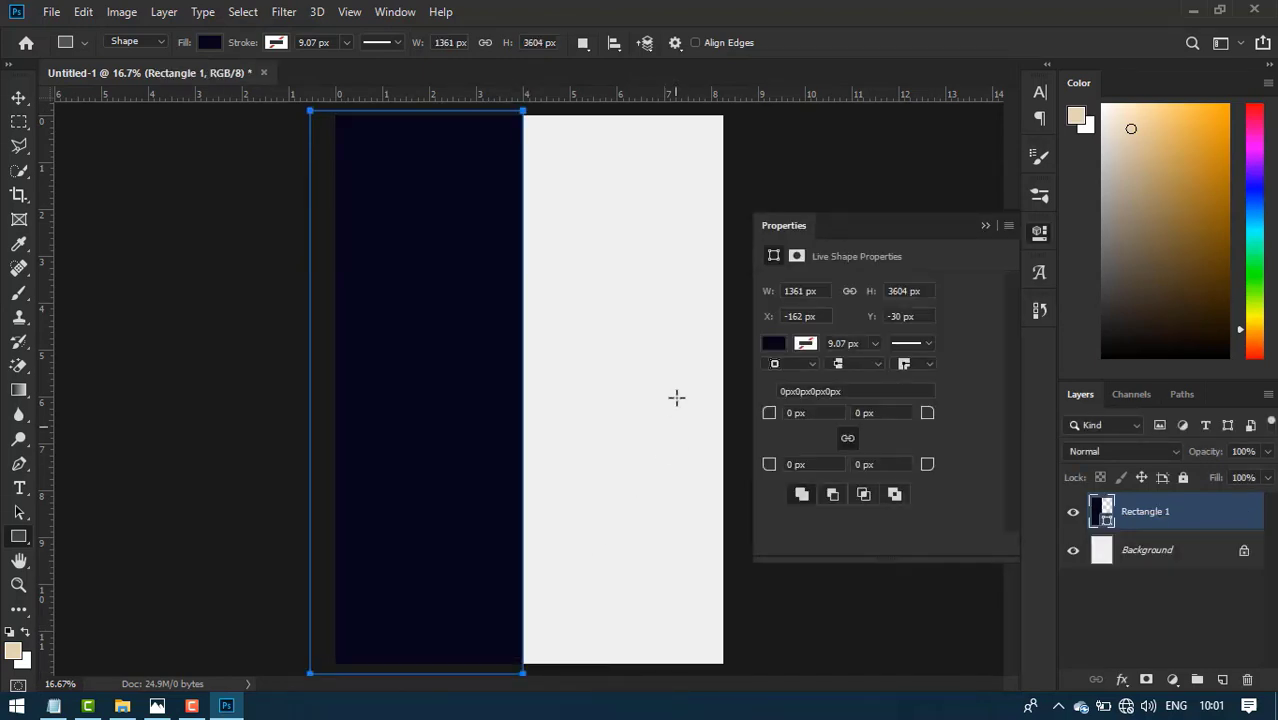
left_click(770, 343)
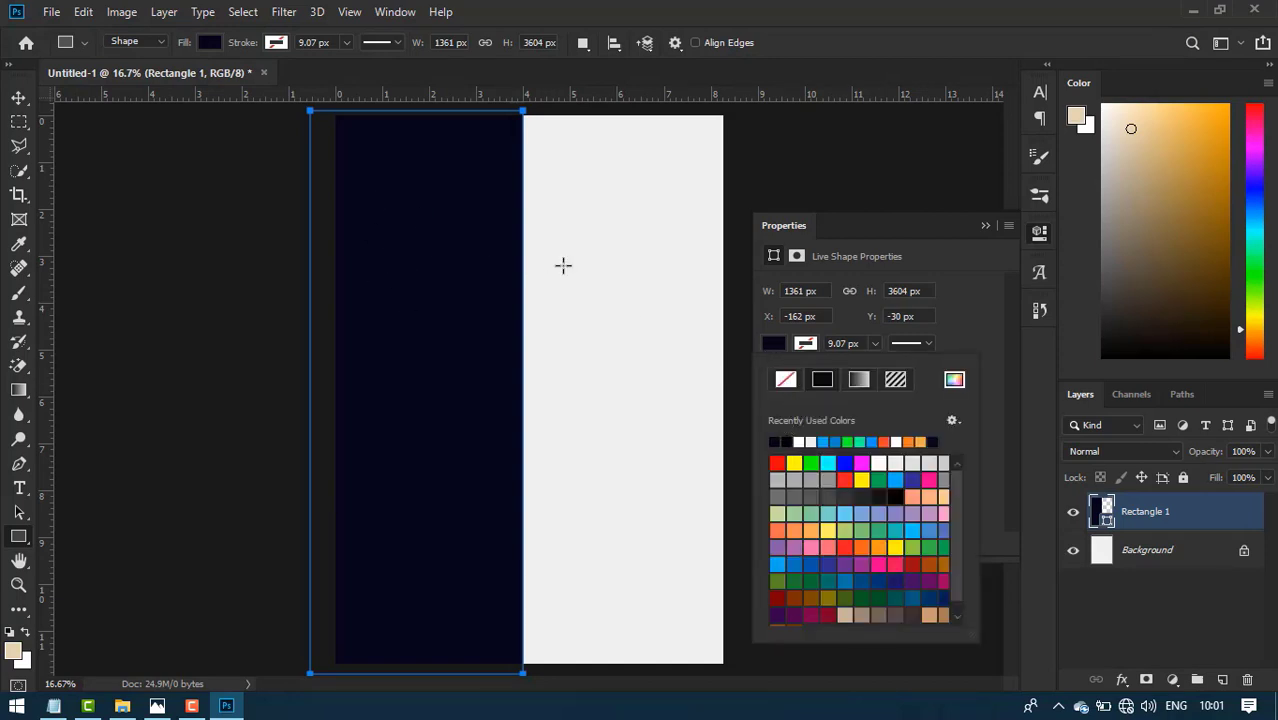
left_click(987, 227)
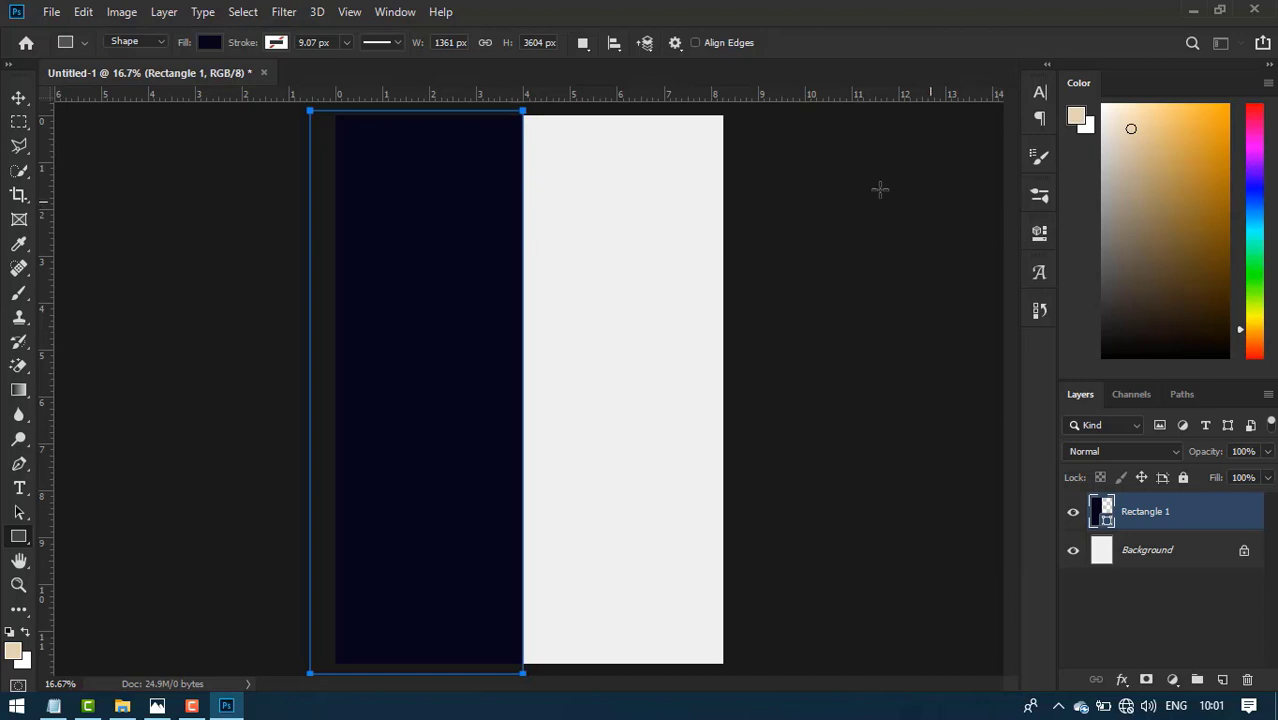
left_click(20, 98)
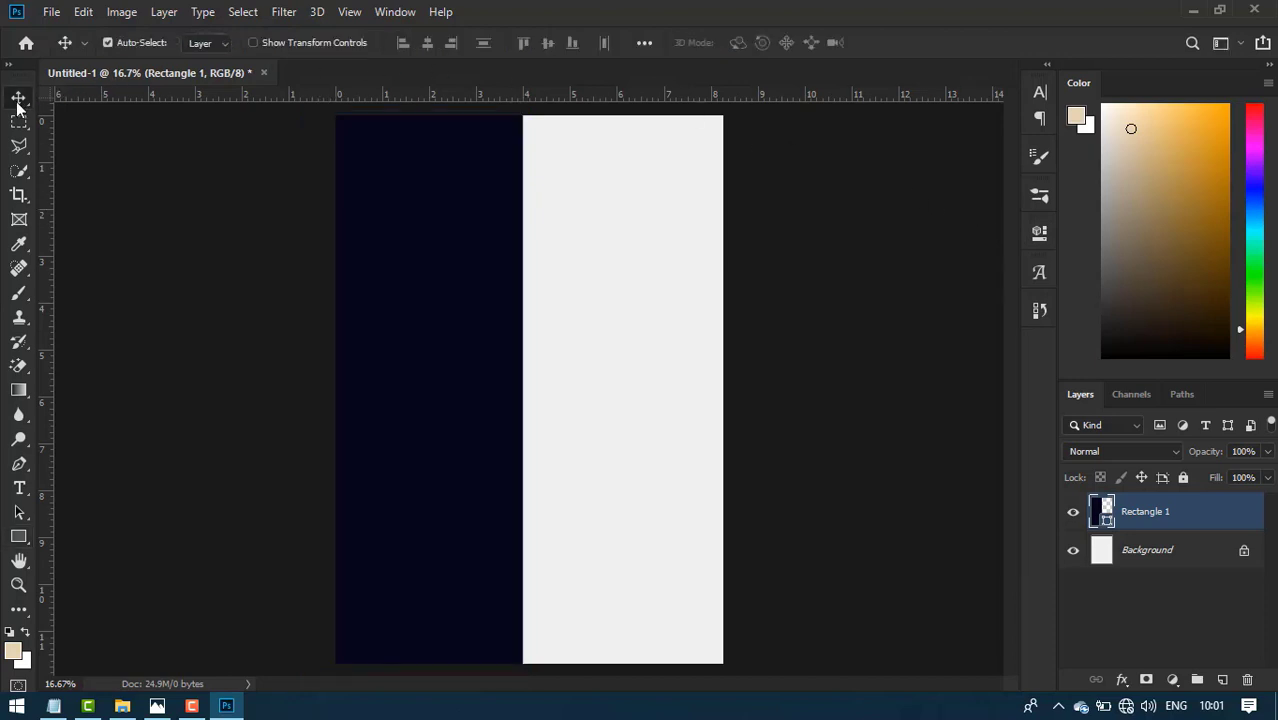
- Draw a 6-sided polygon hexagon and fill it bright green 06ff58
left_click(20, 540)
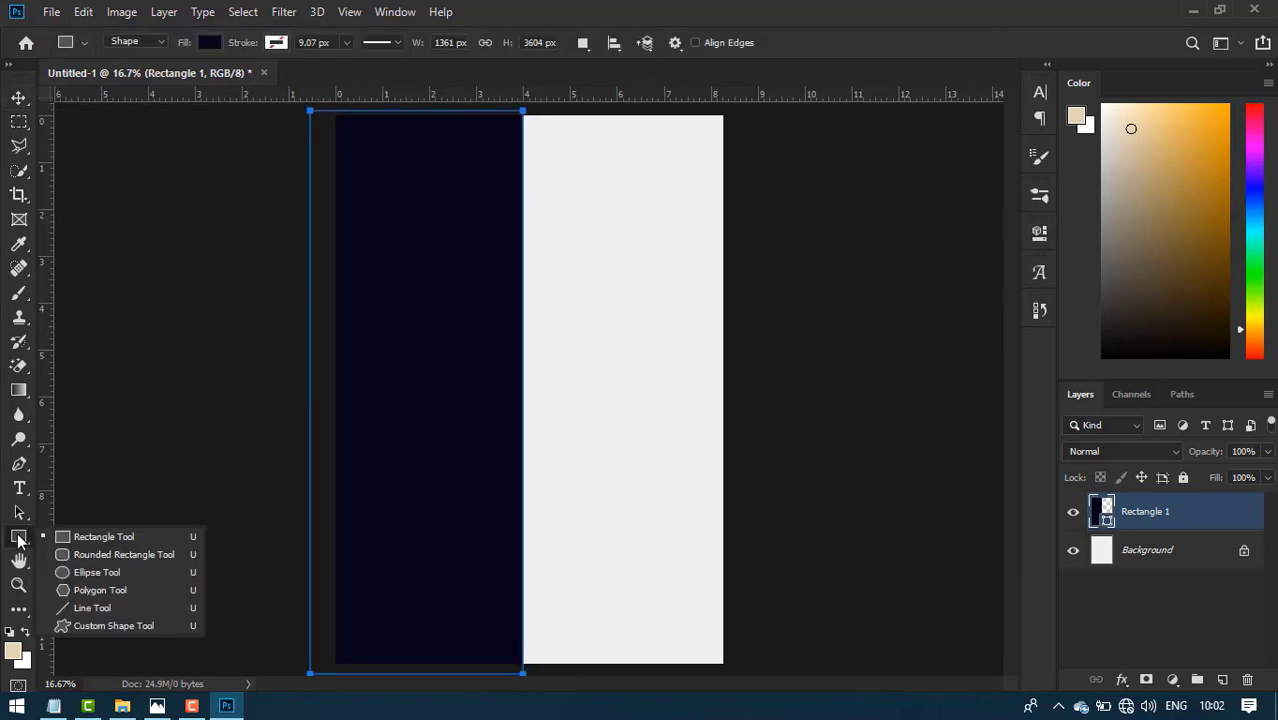
left_click(82, 592)
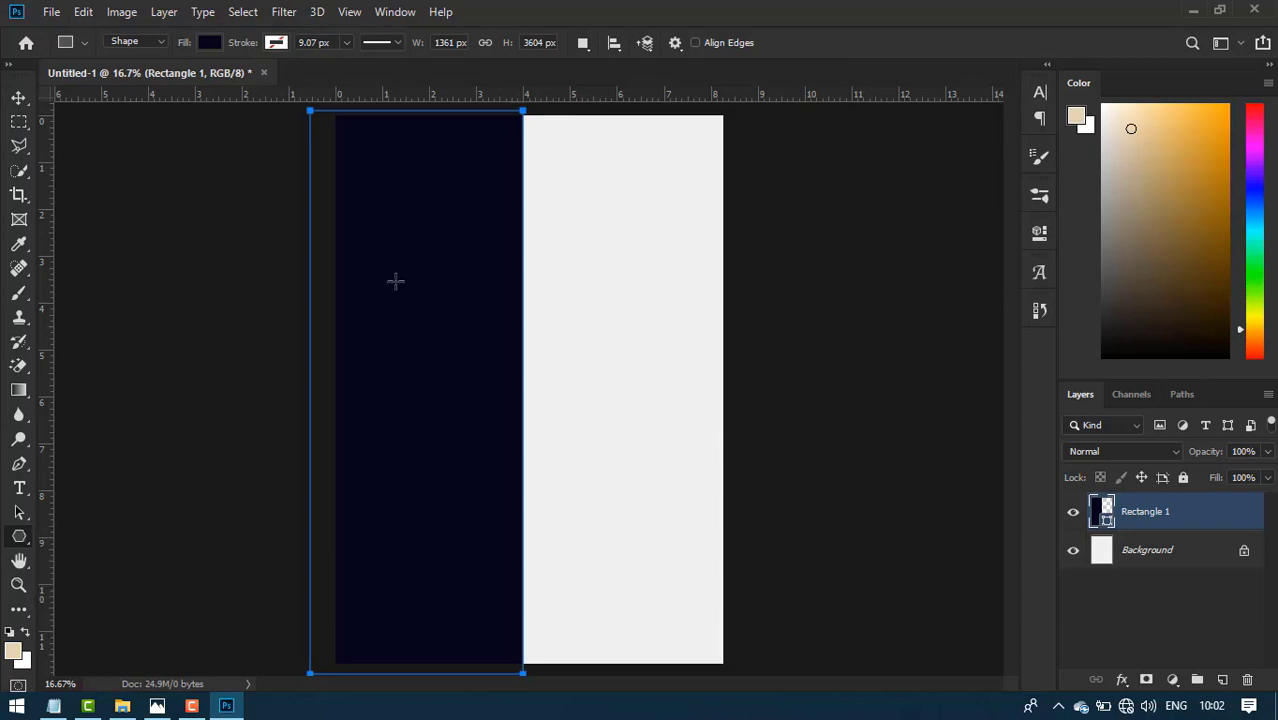
double_click(740, 42)
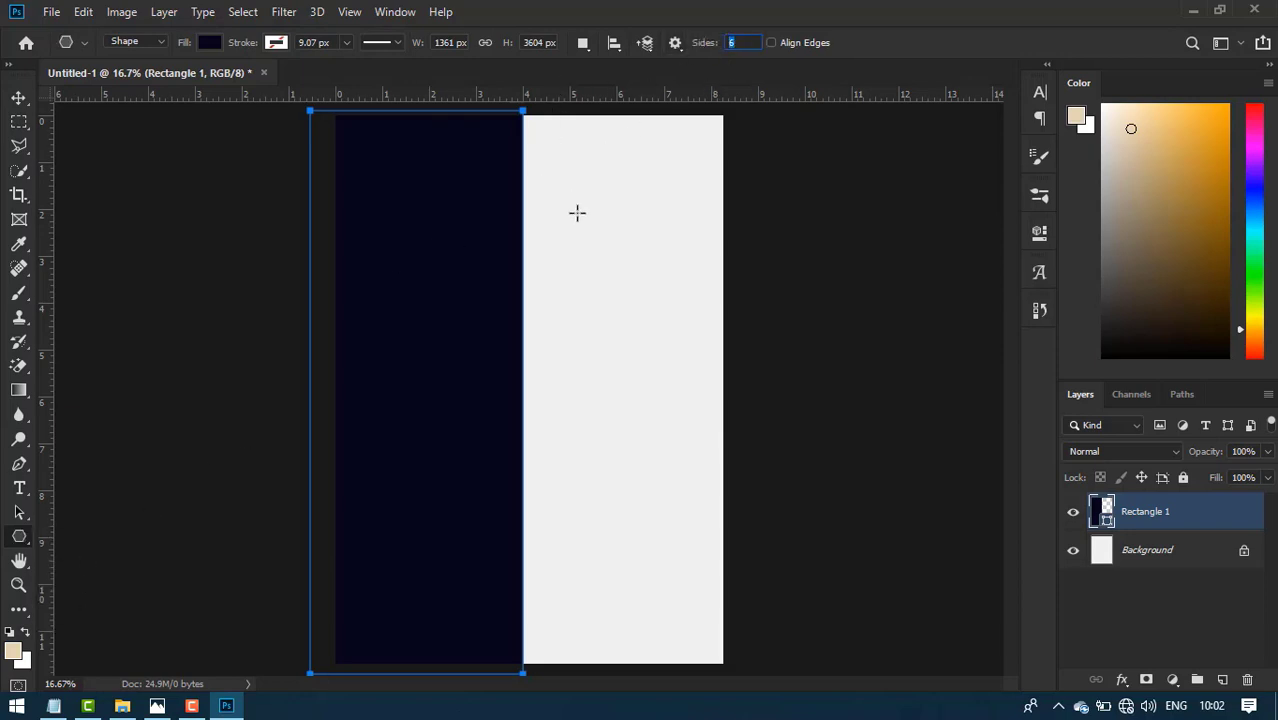
left_click_drag(563, 173, 565, 232)
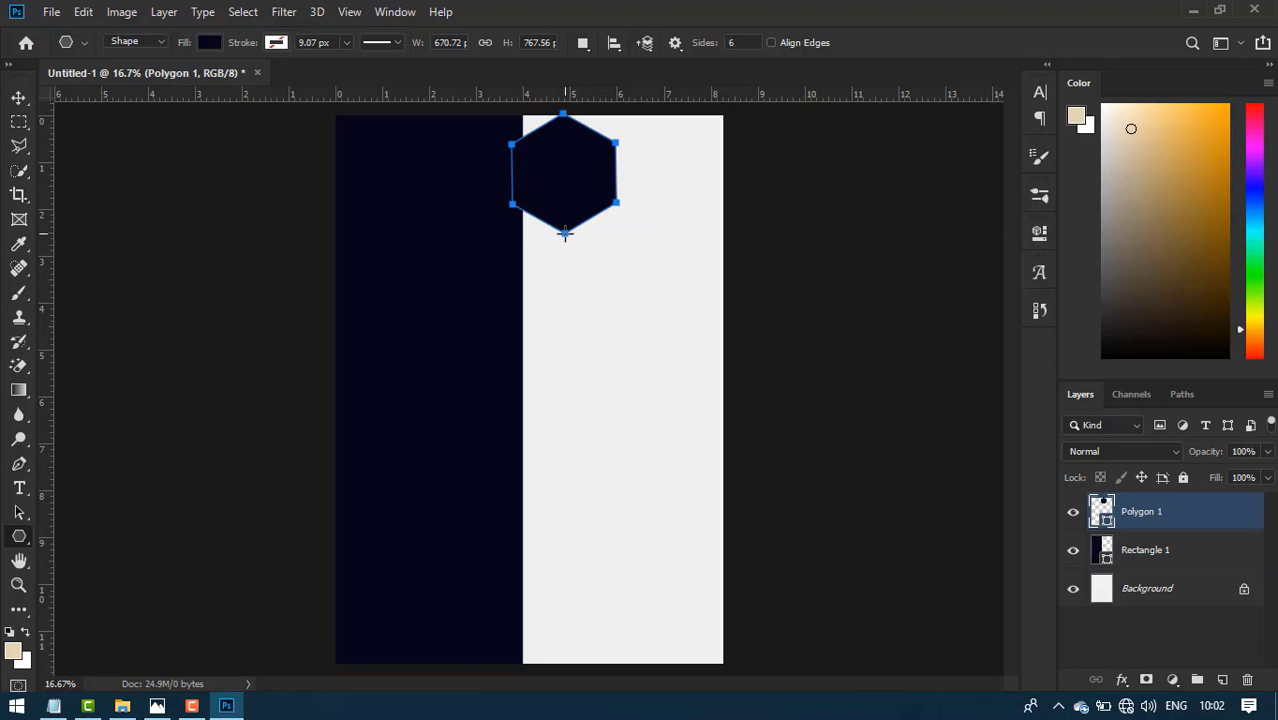
double_click(1107, 520)
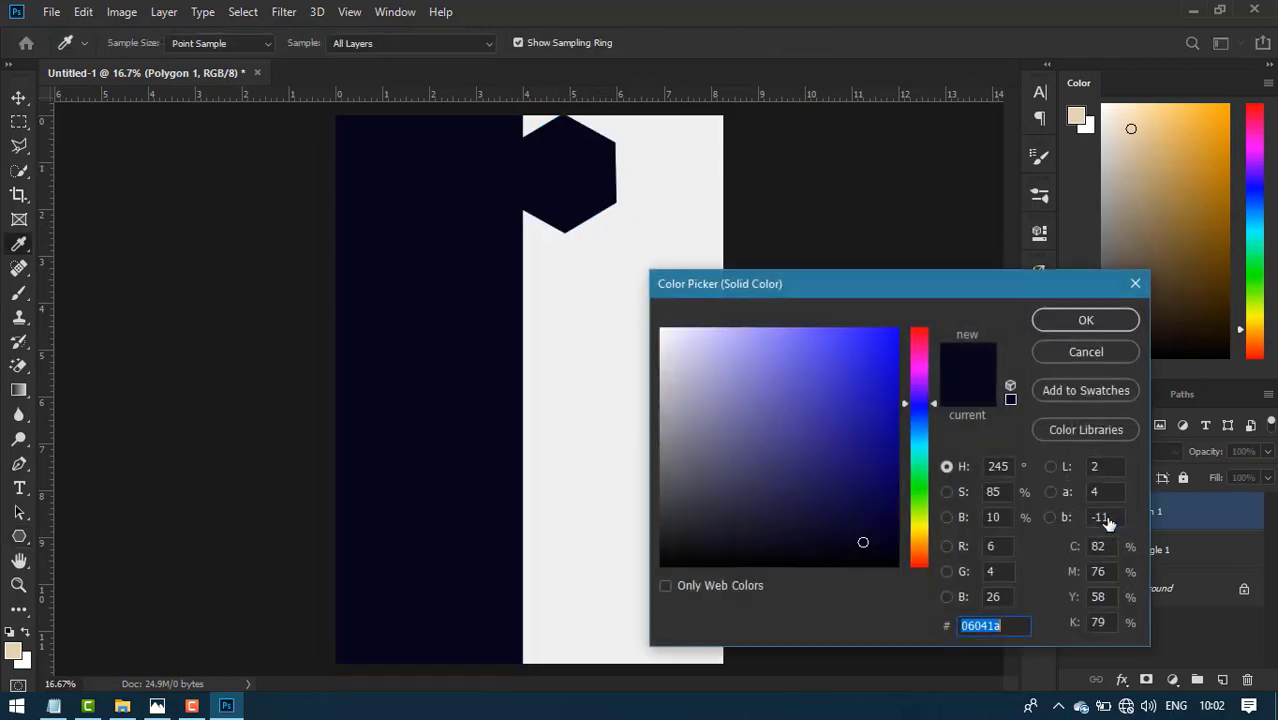
left_click(920, 474)
left_click(894, 329)
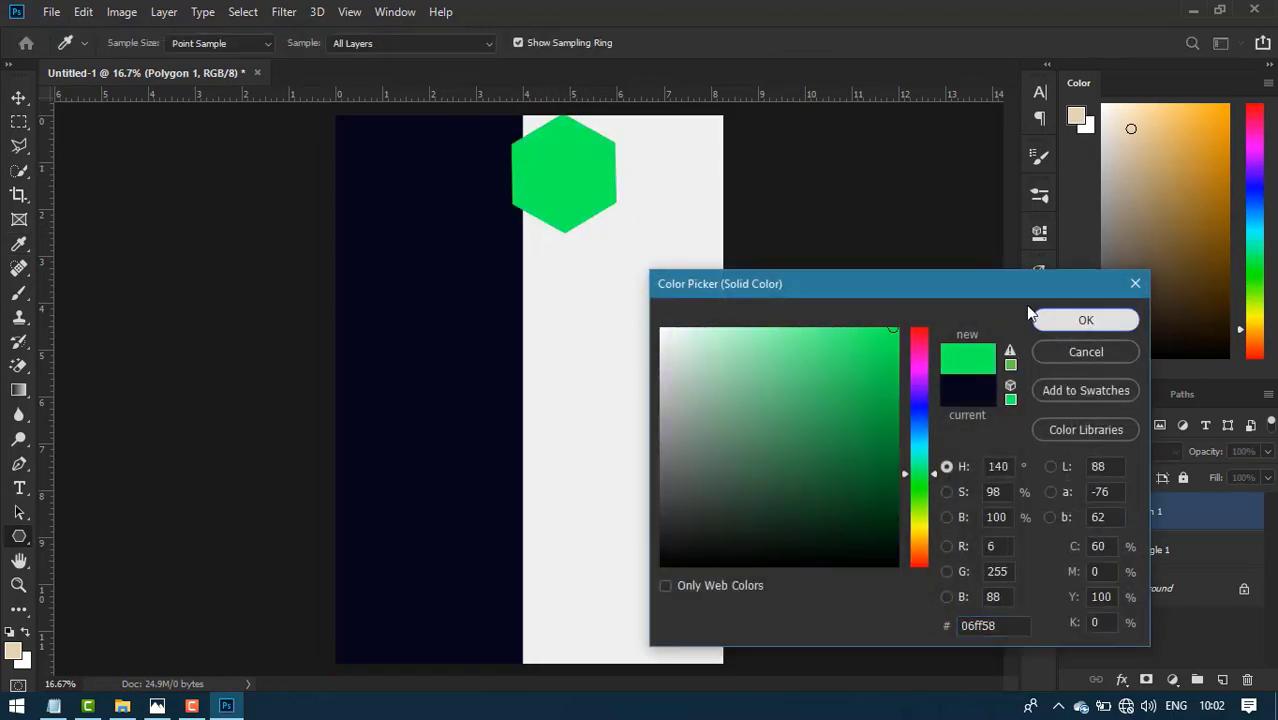
left_click(1045, 318)
- Move the hexagon onto the navy panel and rotate it very slightly
key("v")
left_click_drag(569, 202, 427, 226)
key("ctrl+t")
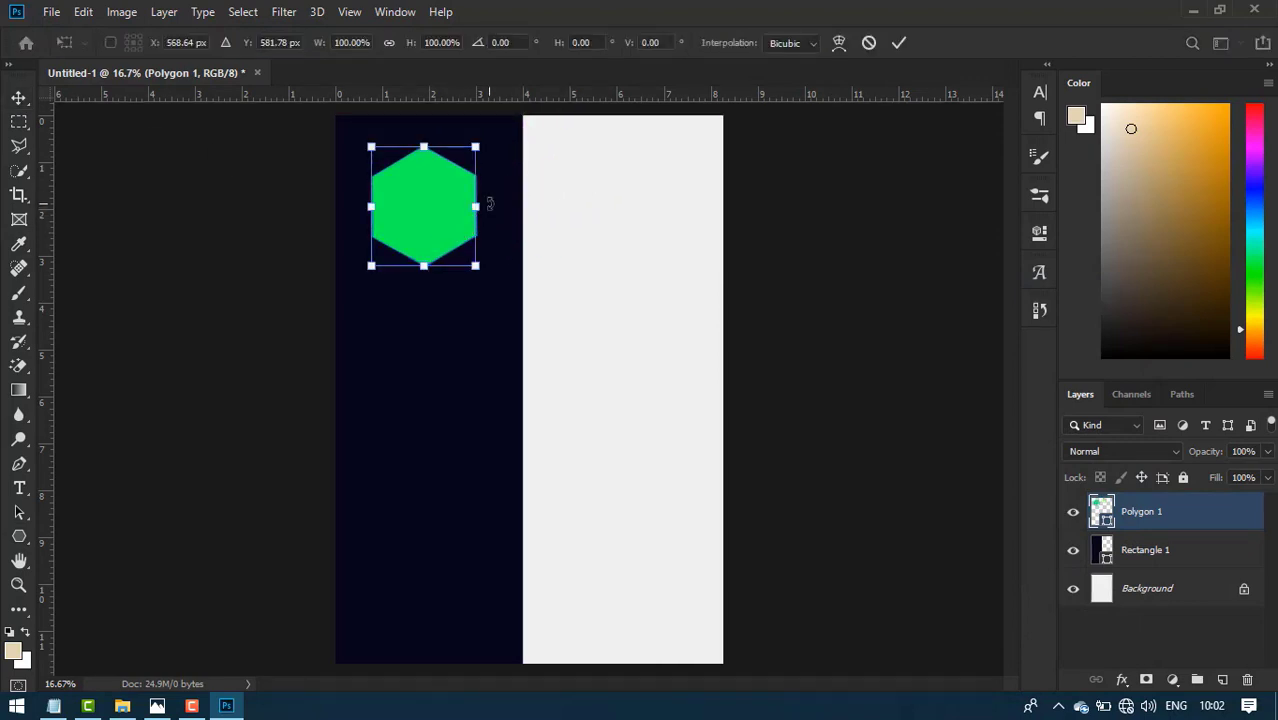
left_click_drag(493, 203, 494, 204)
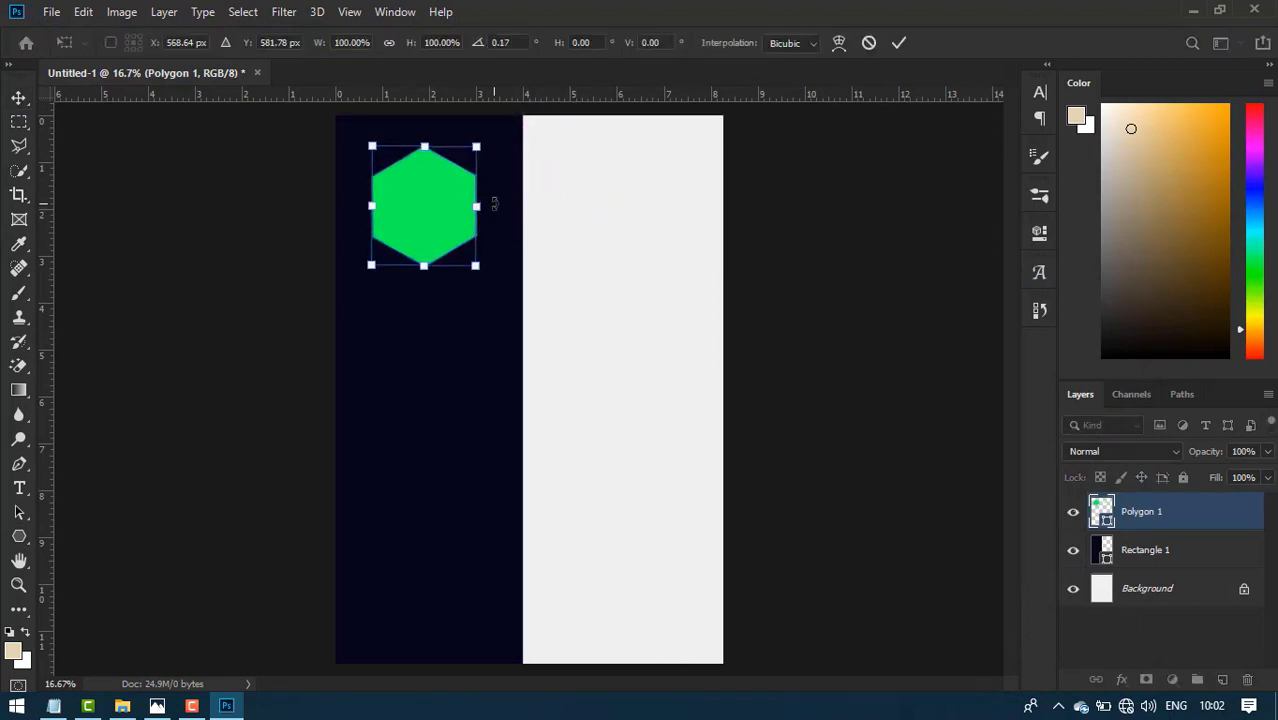
left_click(899, 43)
- Duplicate the hexagon, shrink the copy to about 94%, fill it darker green 058d32, and centre it
key("ctrl+j")
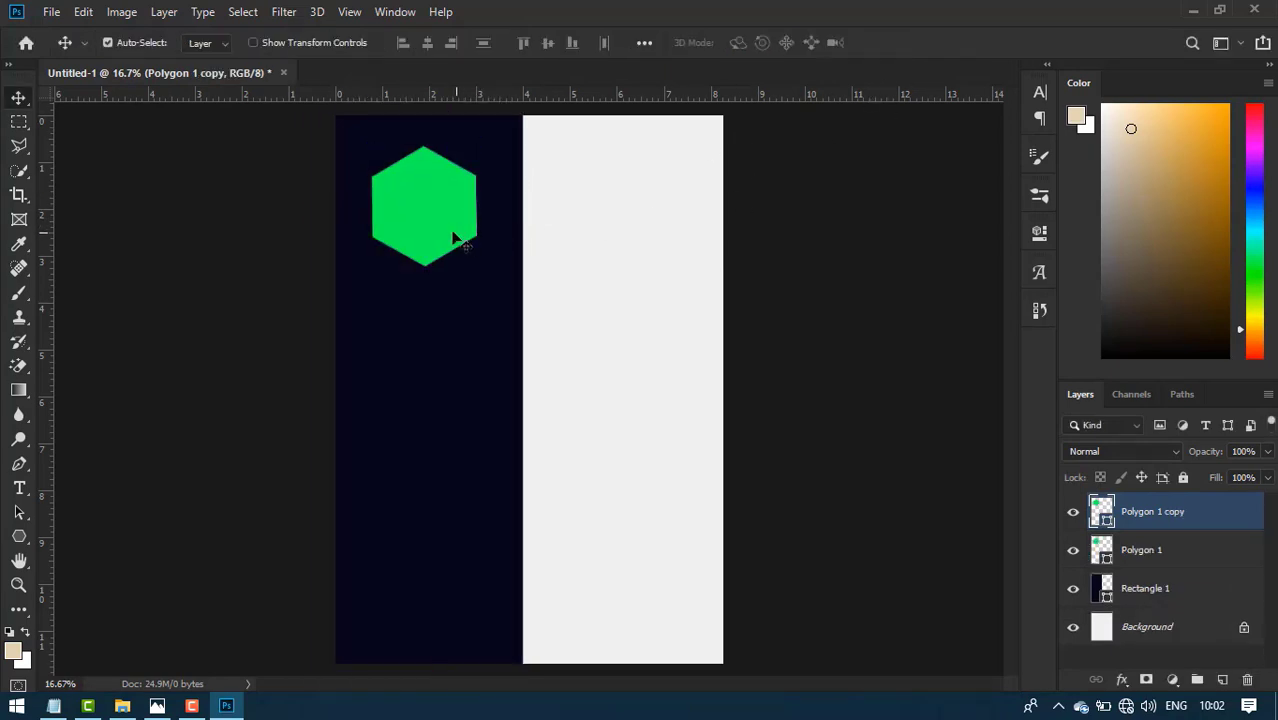
key("ctrl+t")
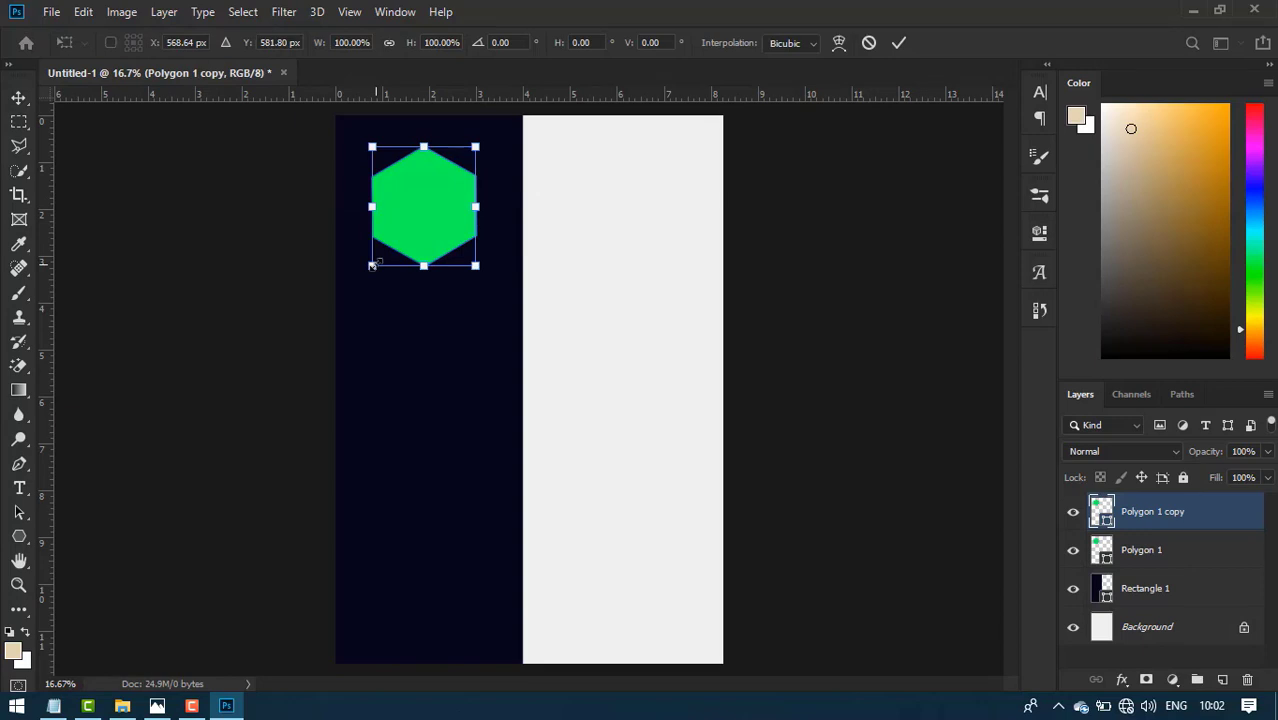
left_click_drag(372, 265, 379, 259)
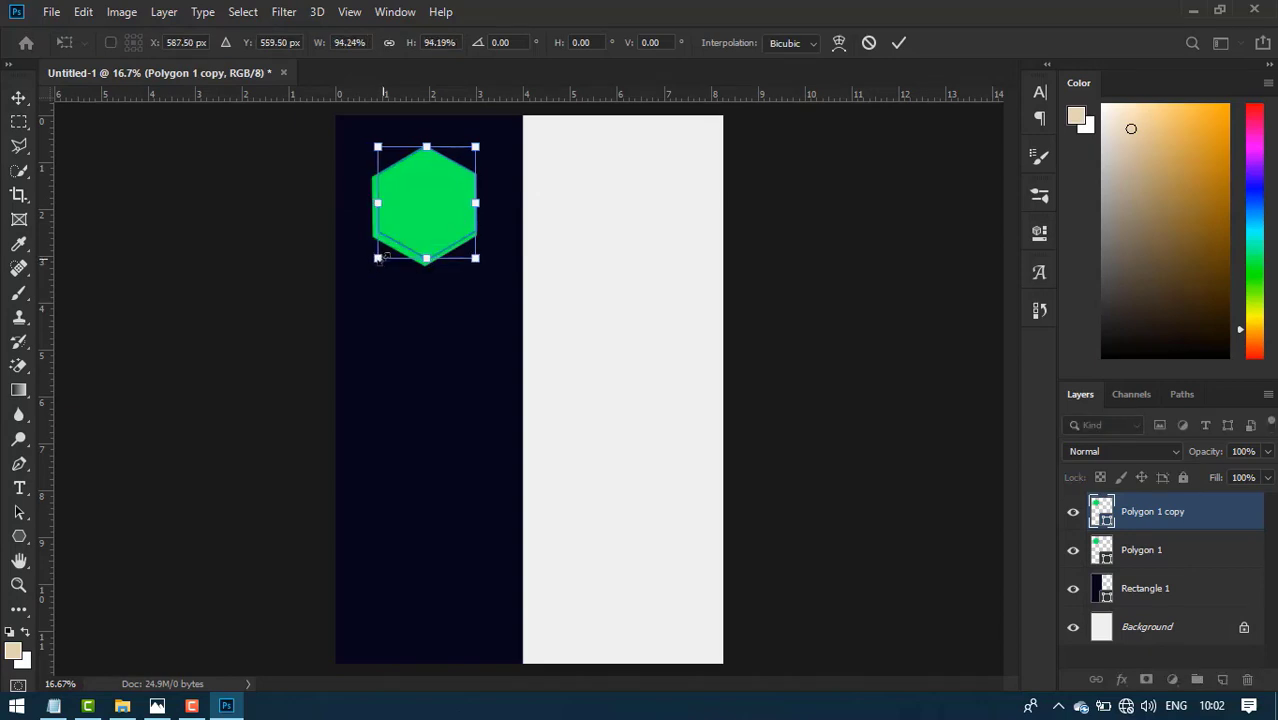
left_click(900, 42)
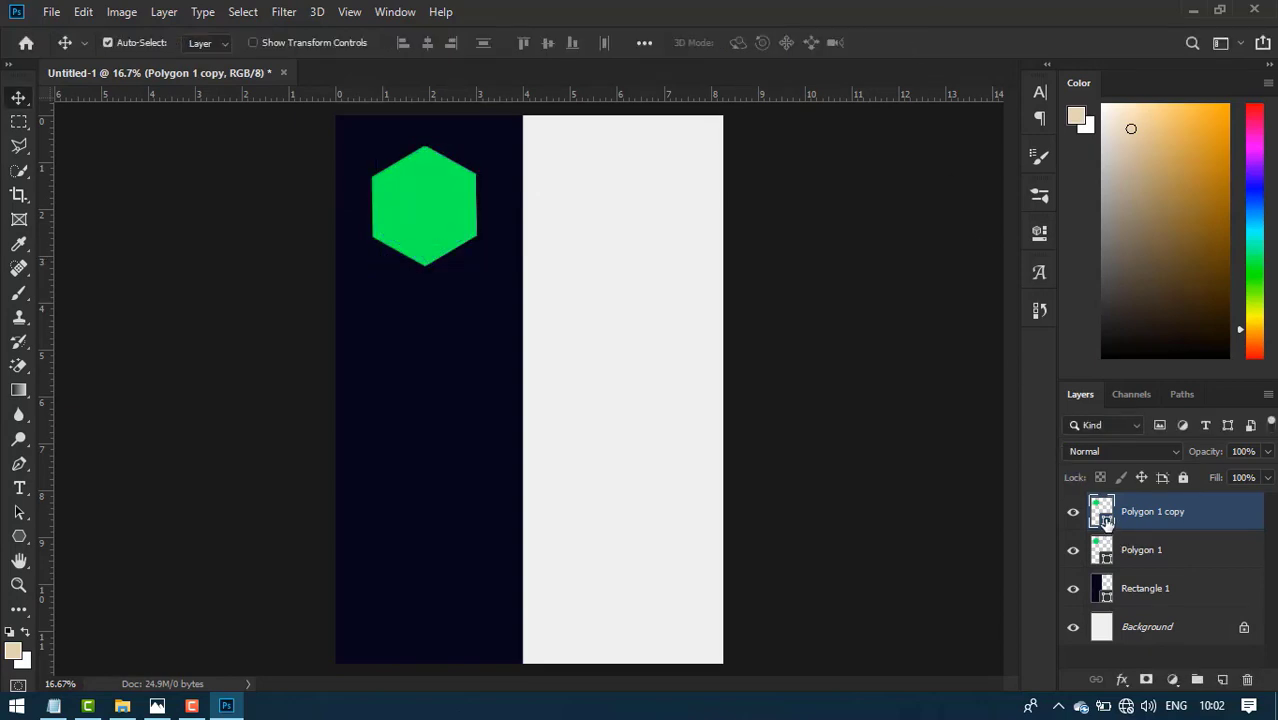
double_click(1106, 518)
left_click(890, 434)
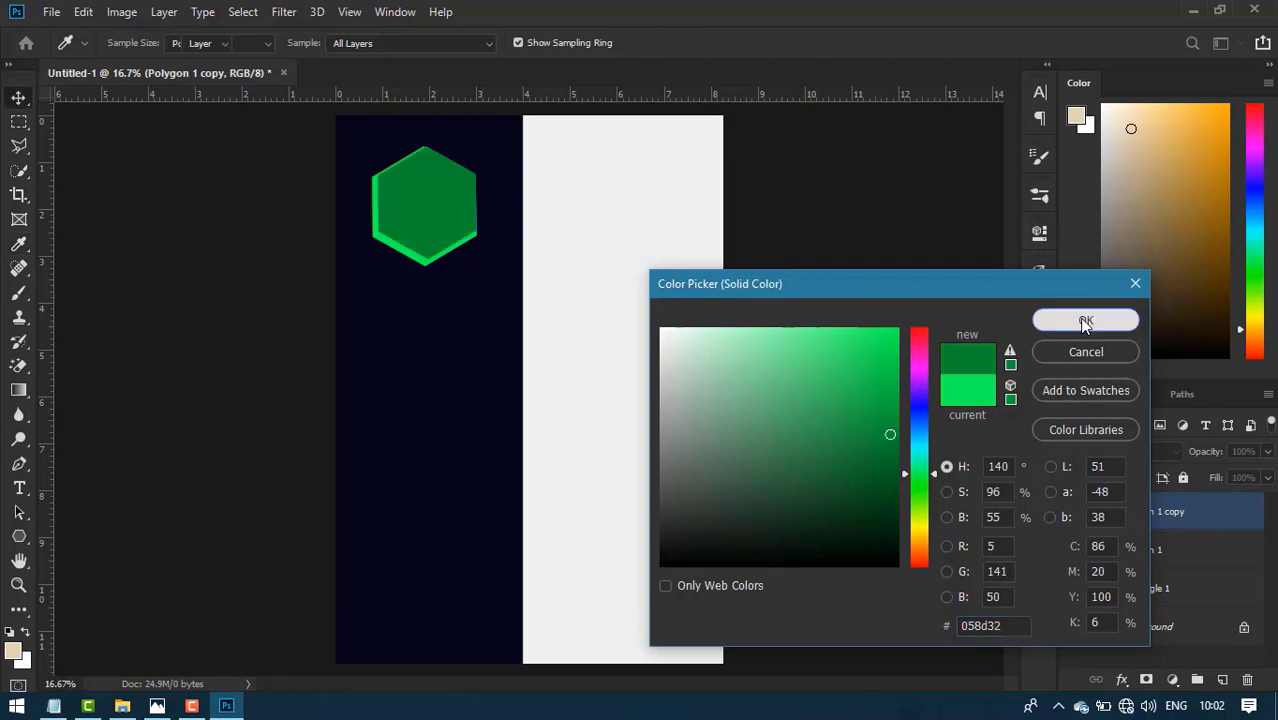
left_click(1085, 320)
key("Left")
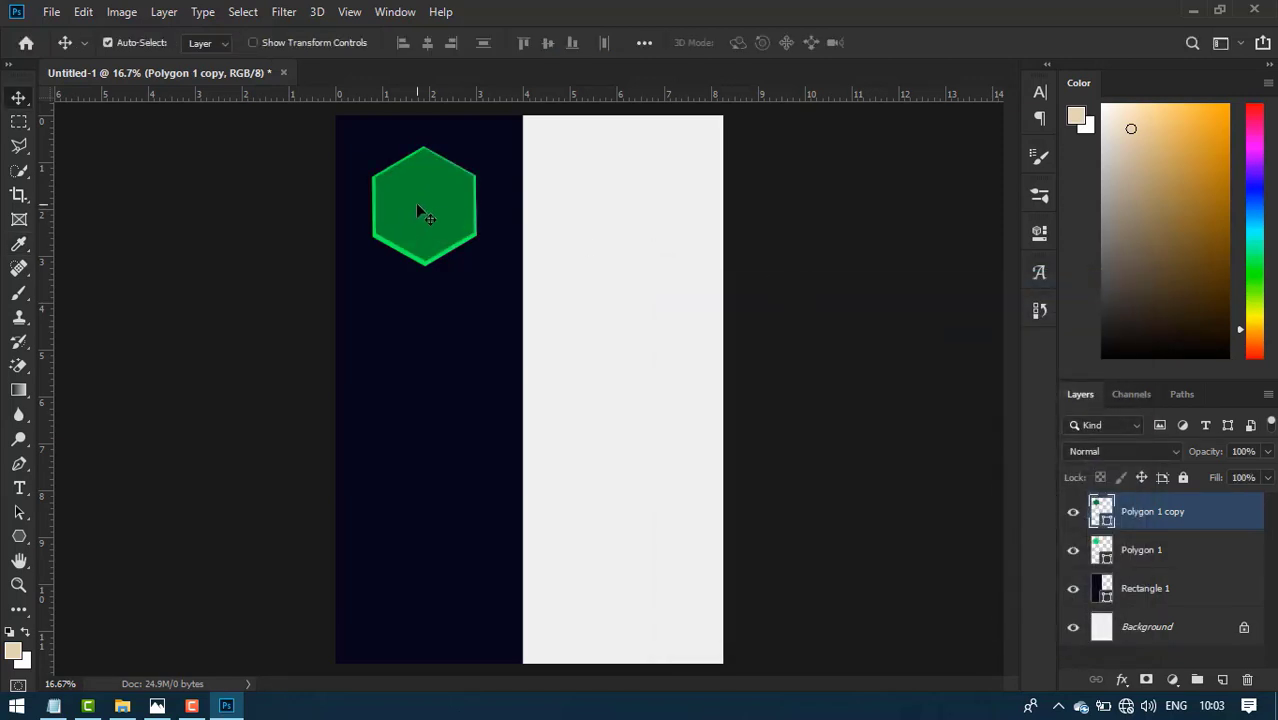
key("Down")
key("Left")
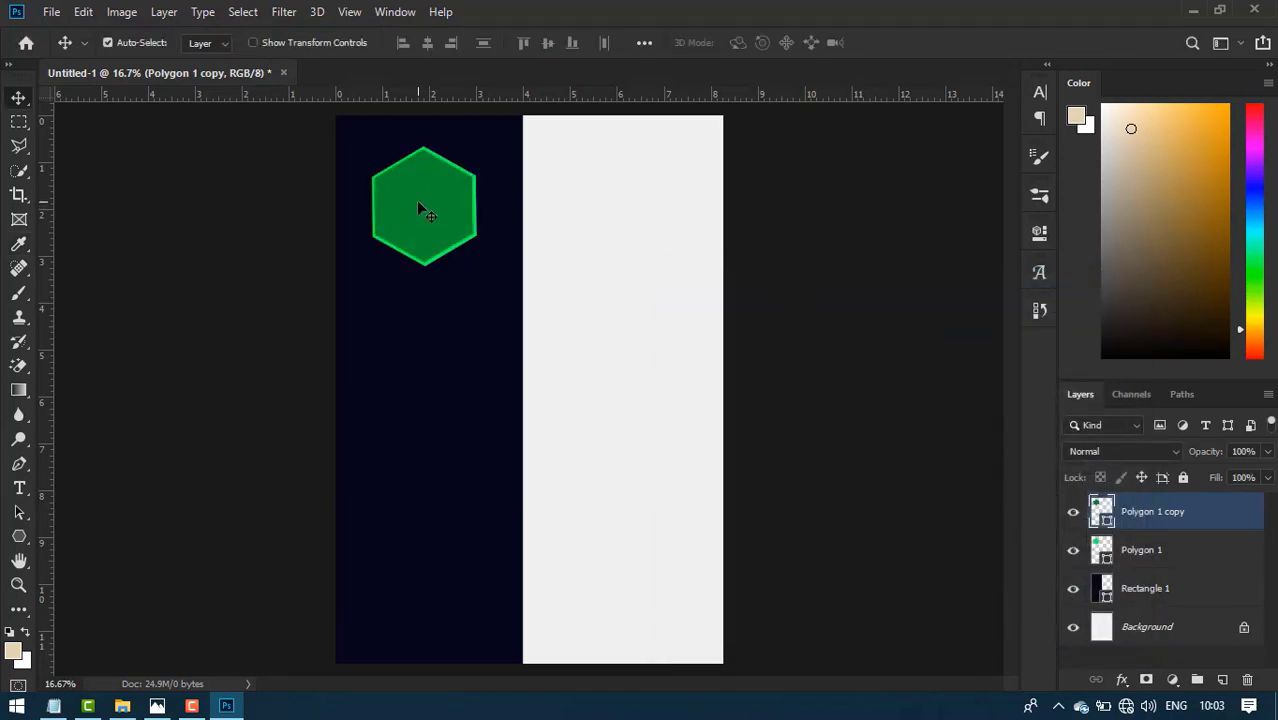
key("Right")
- Remove the original Polygon 1's fill and give it a green outline
left_click(1193, 556)
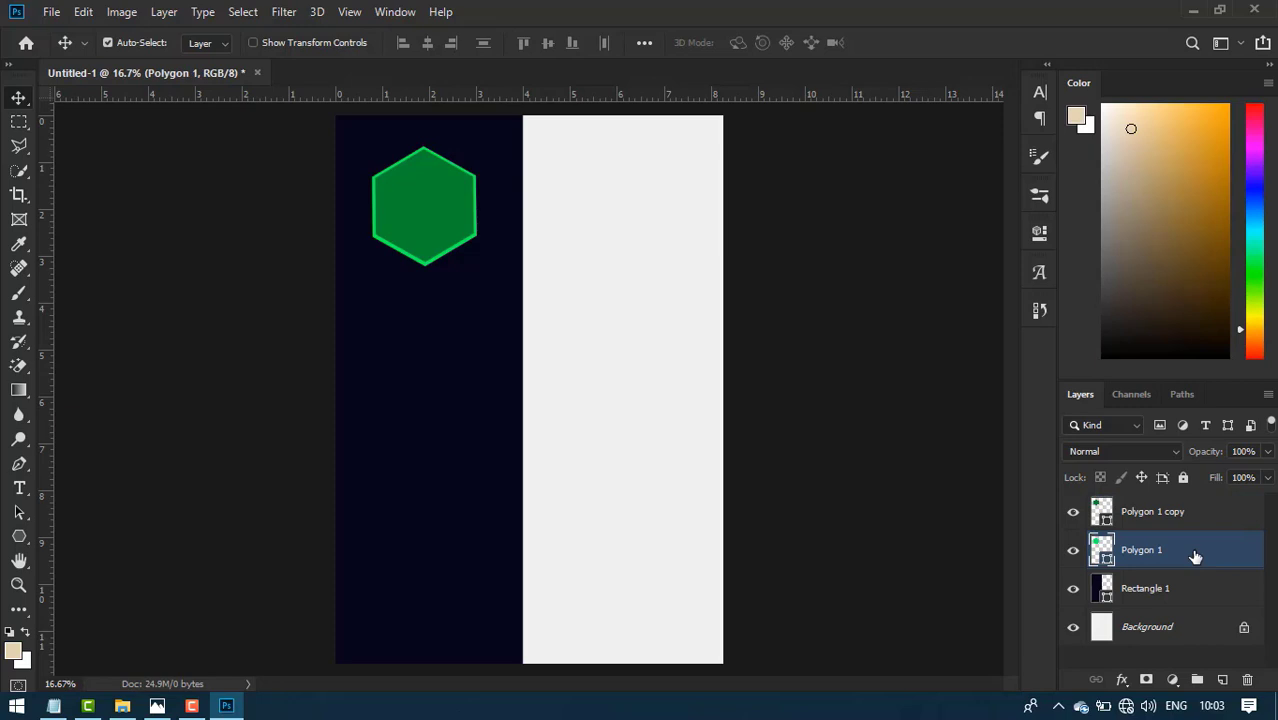
left_click(19, 536)
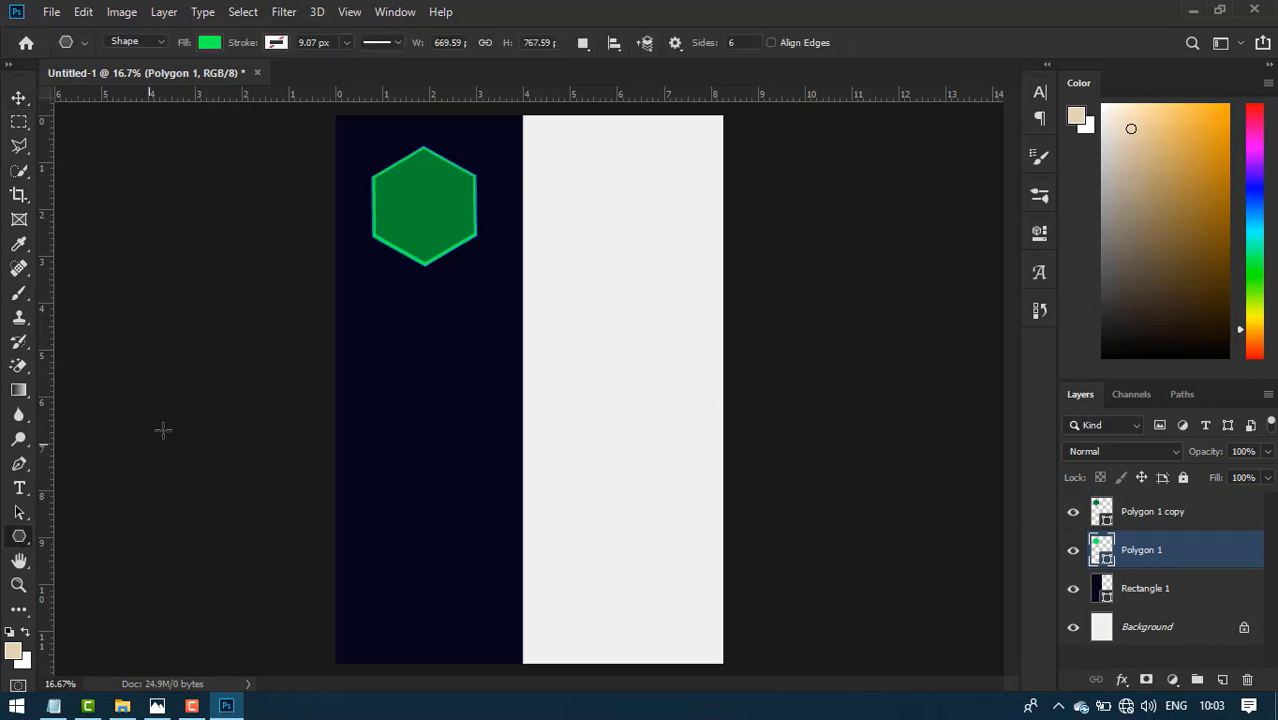
left_click(215, 46)
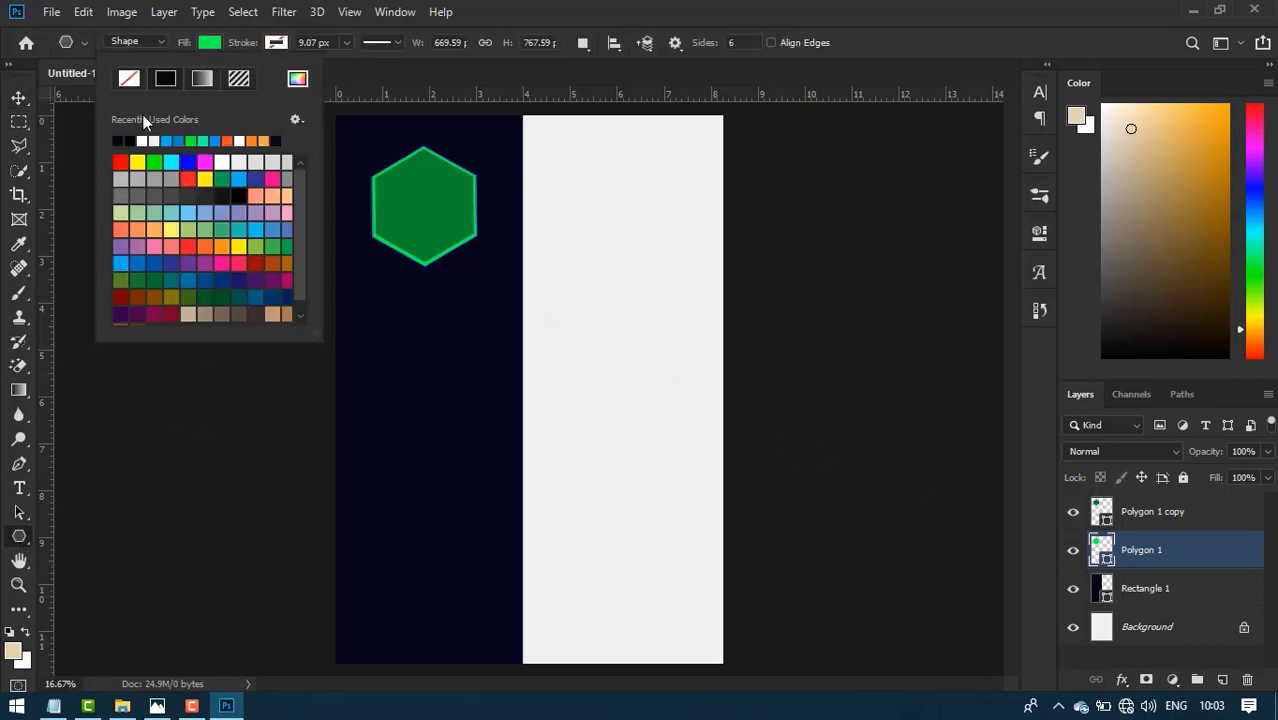
left_click(135, 78)
left_click(278, 43)
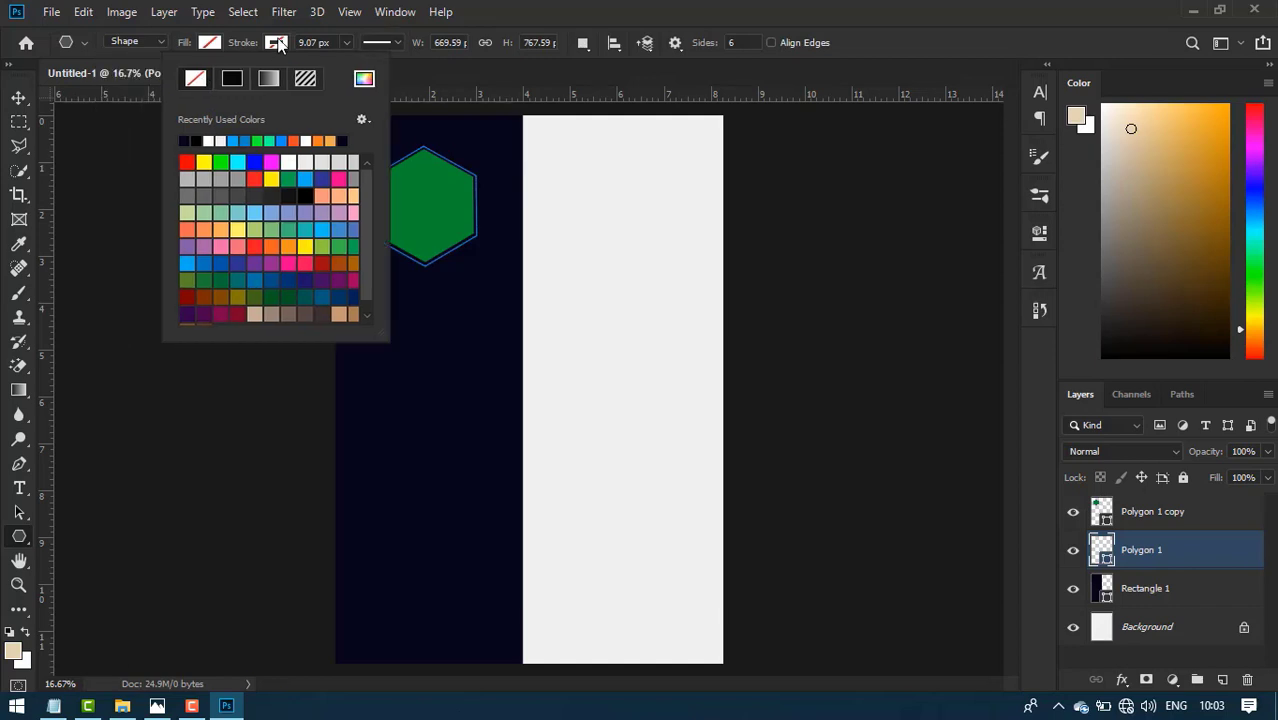
left_click(220, 161)
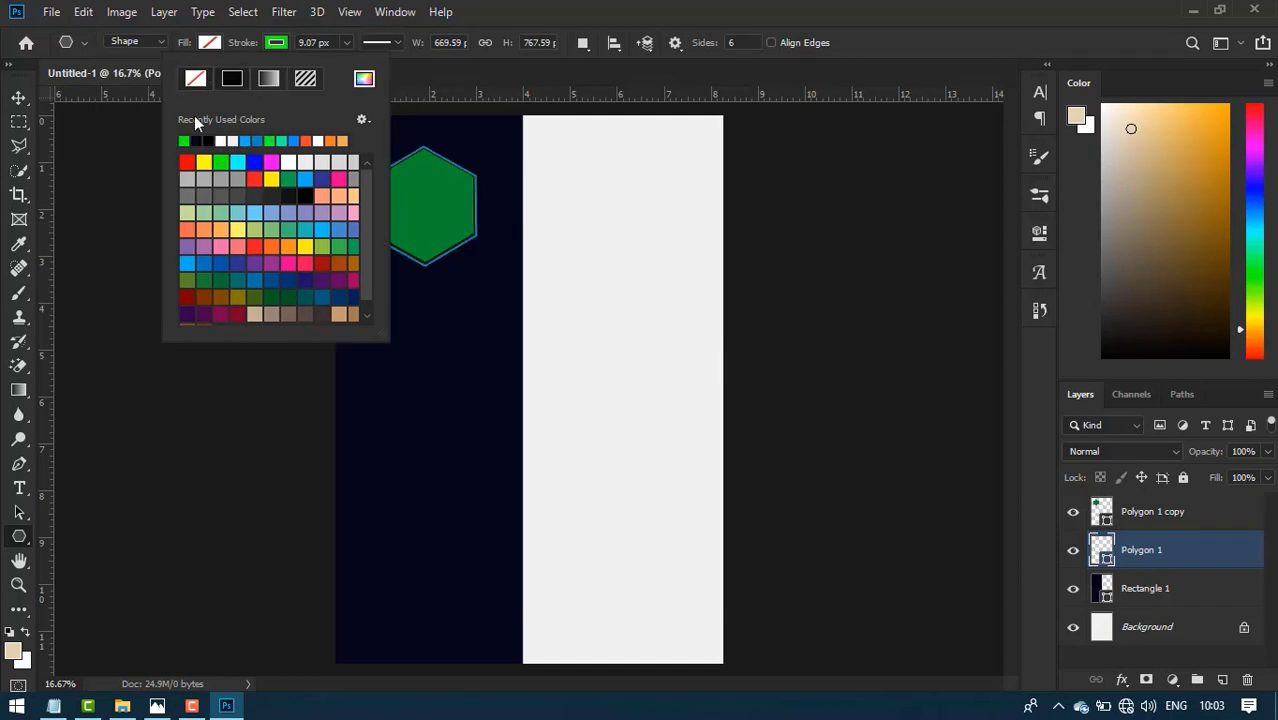
left_click(21, 98)
left_click(425, 228)
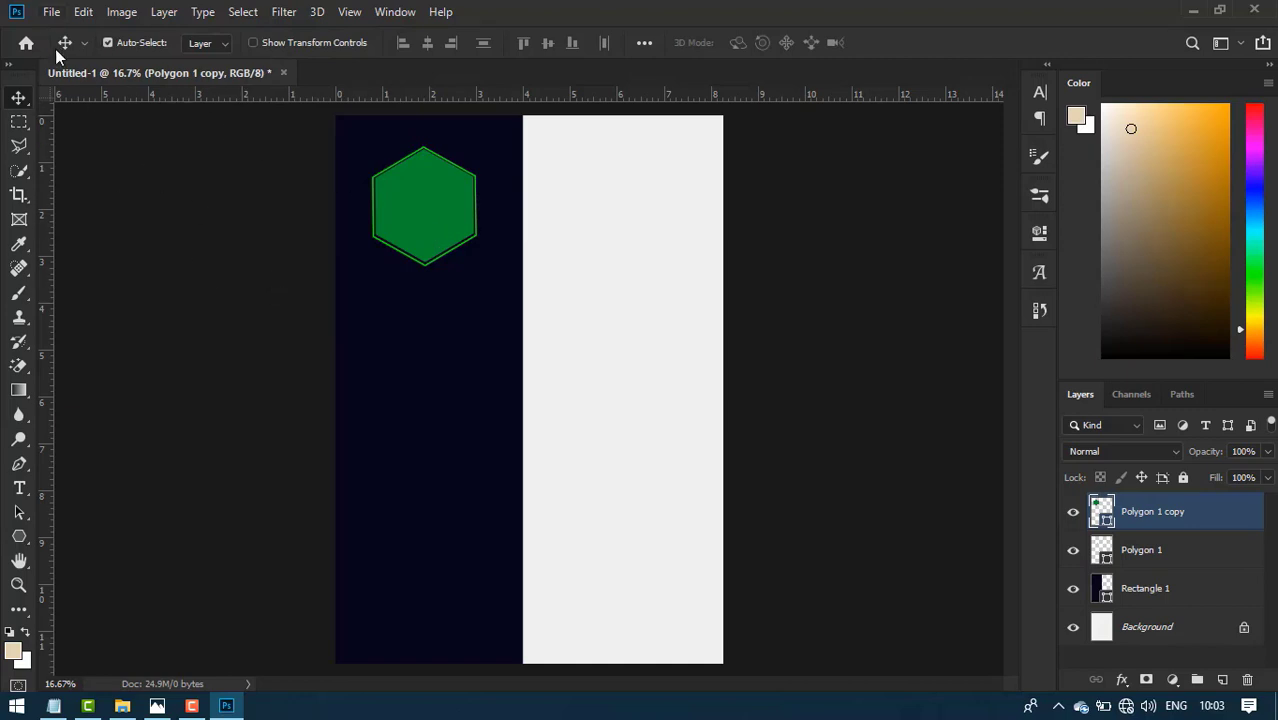
left_click(51, 12)
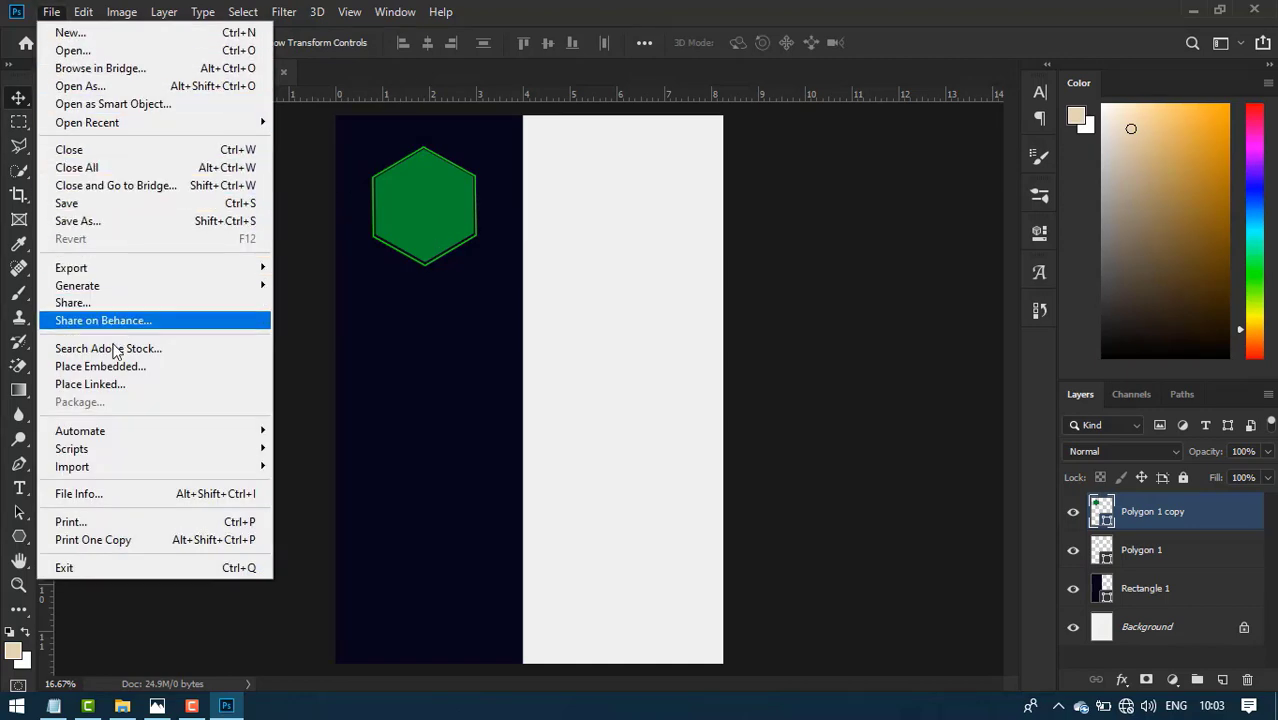
- Place the portrait photo as a linked image, scale it over the hexagon, and clip it inside
left_click(104, 384)
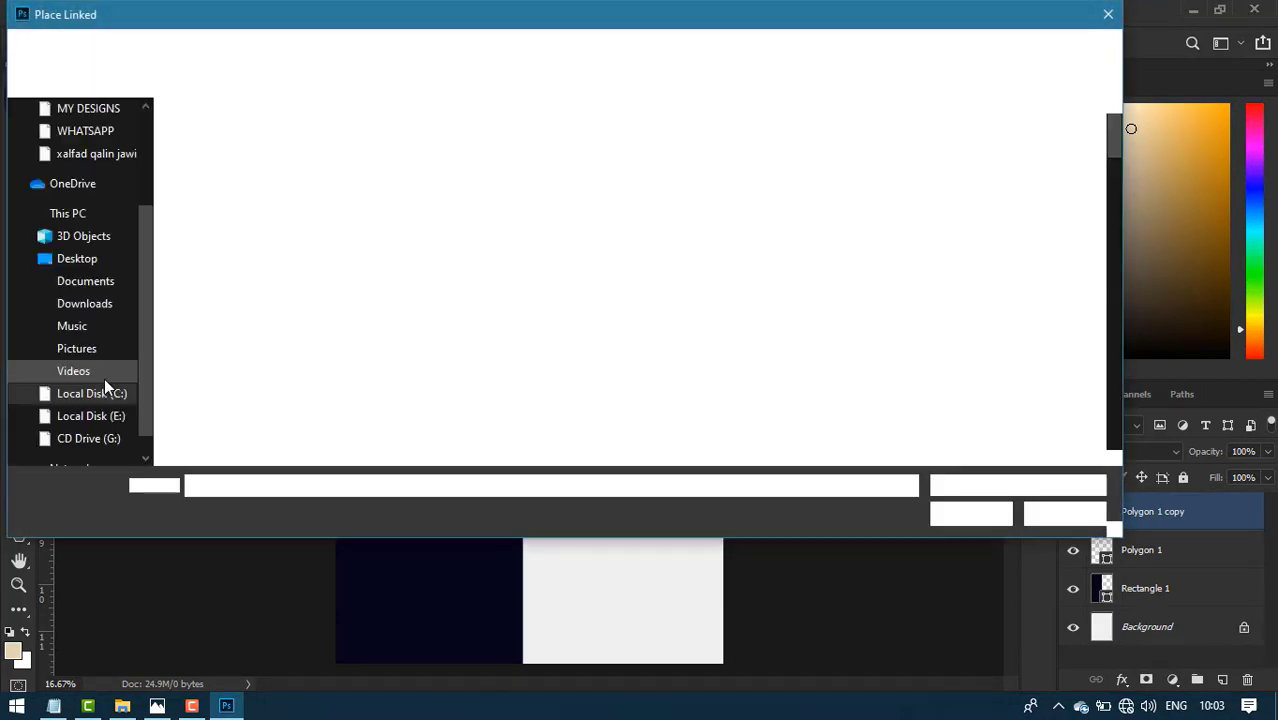
key("Escape")
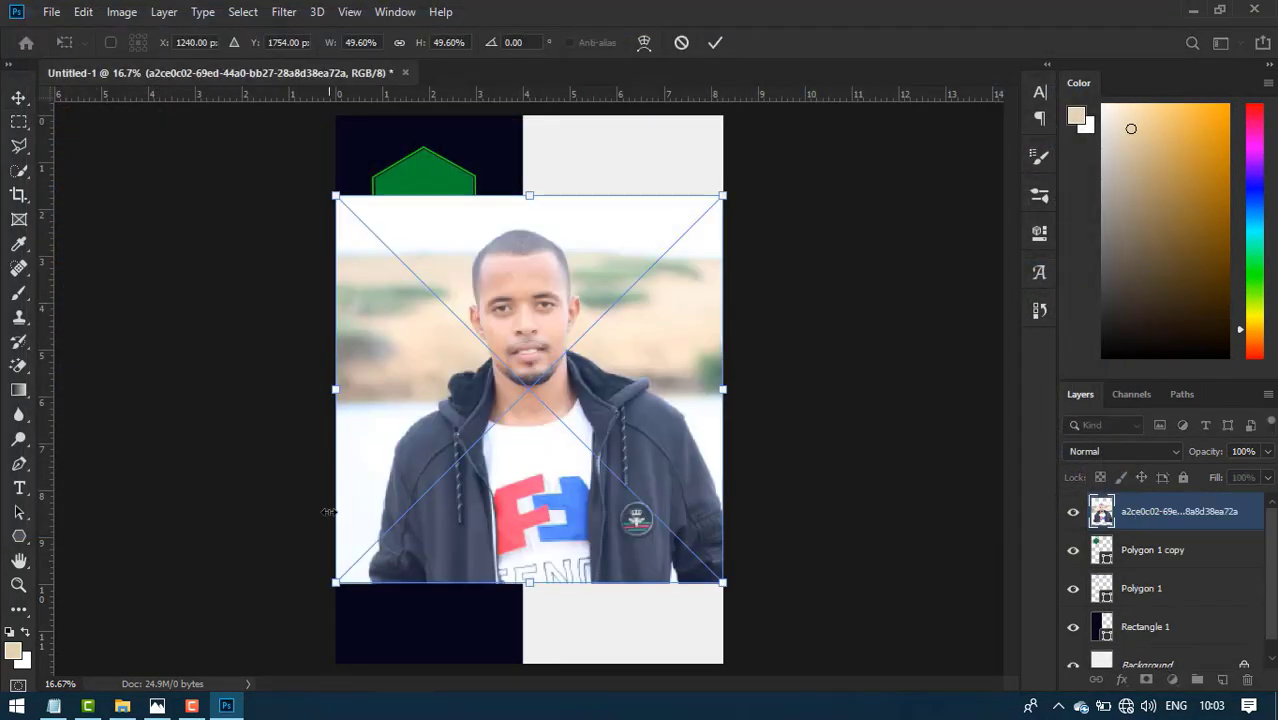
left_click_drag(336, 585, 568, 439)
left_click_drag(637, 349, 437, 302)
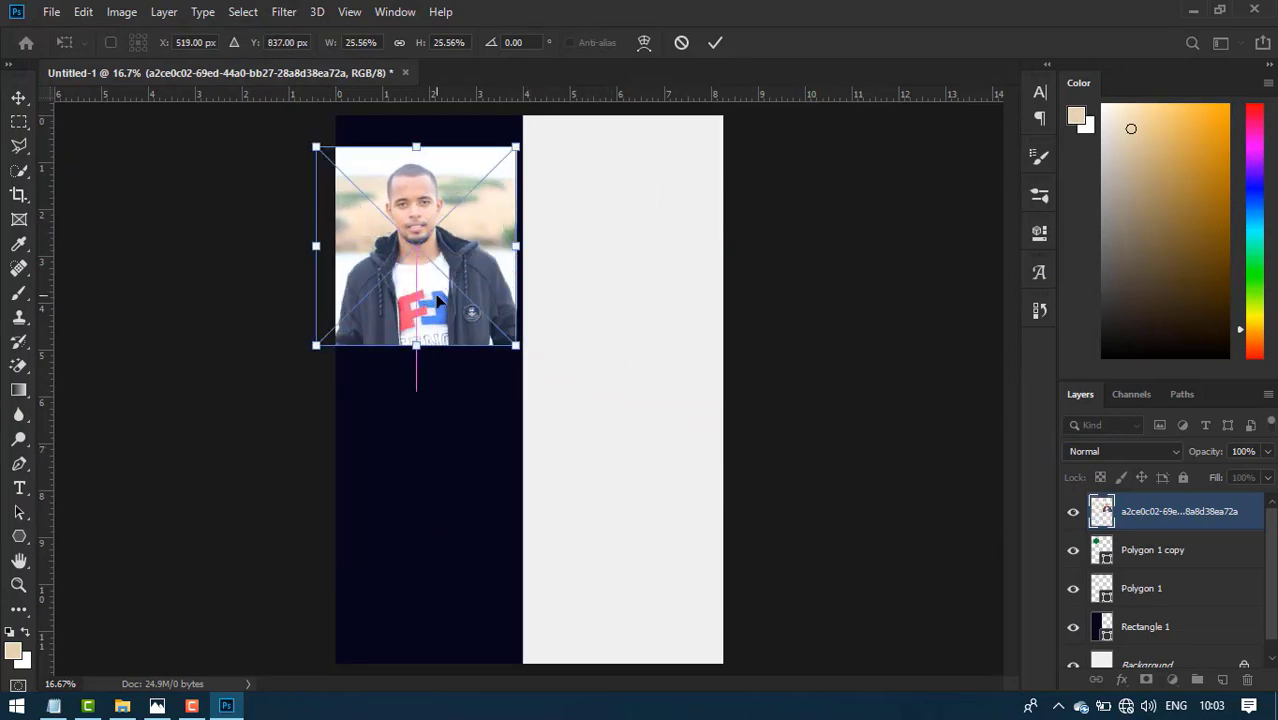
left_click(713, 43)
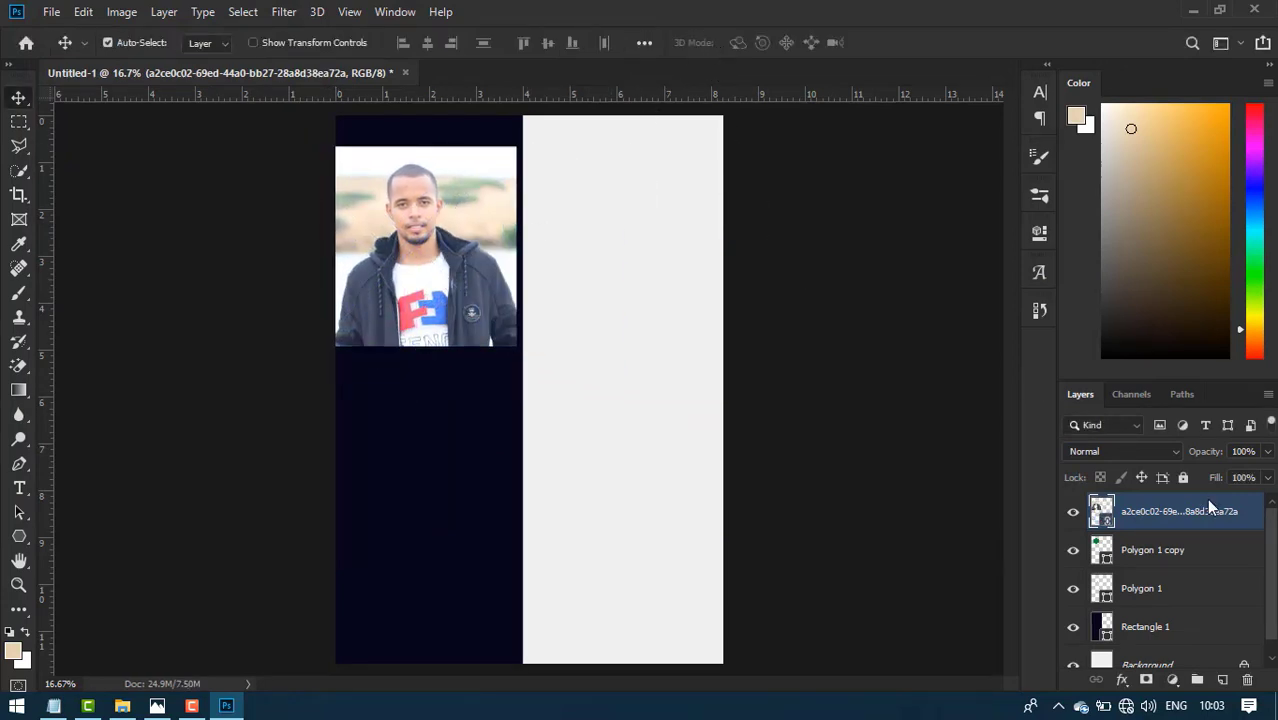
right_click(1206, 498)
left_click(1046, 441)
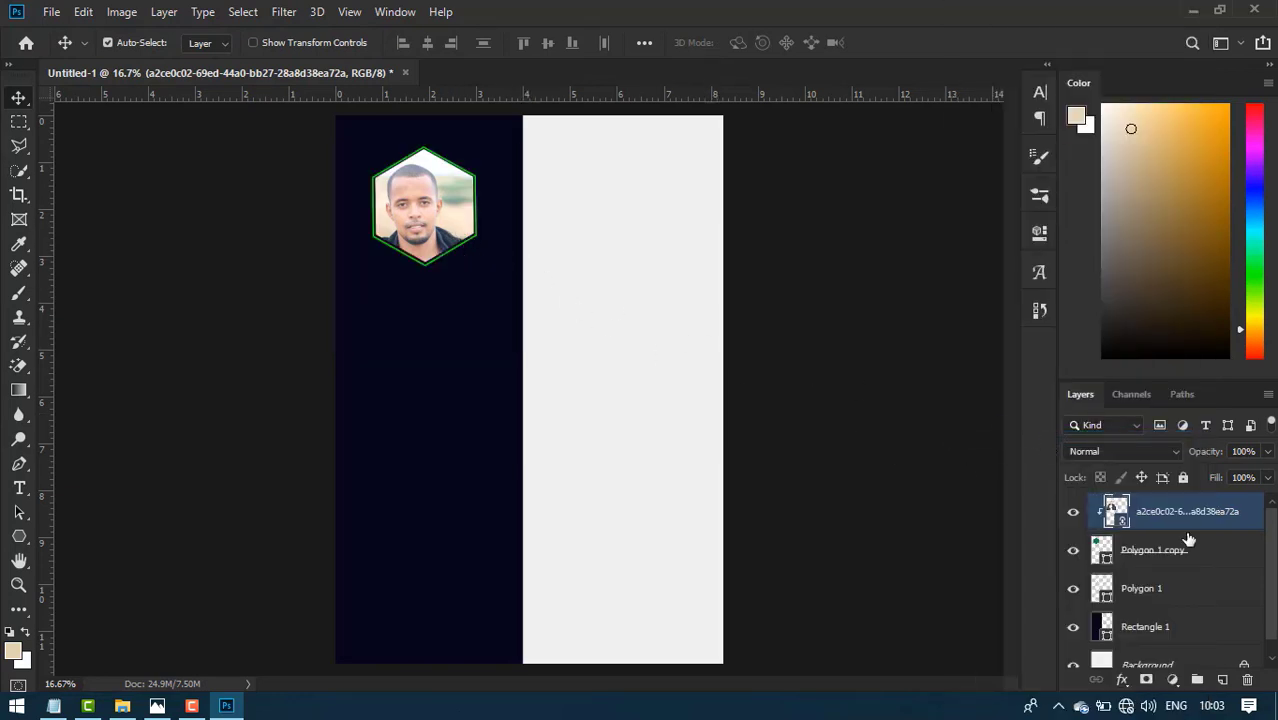
- Shrink the green hexagon slightly and enlarge the outlined frame, nudging it right
left_click(1212, 558)
key("ctrl+t")
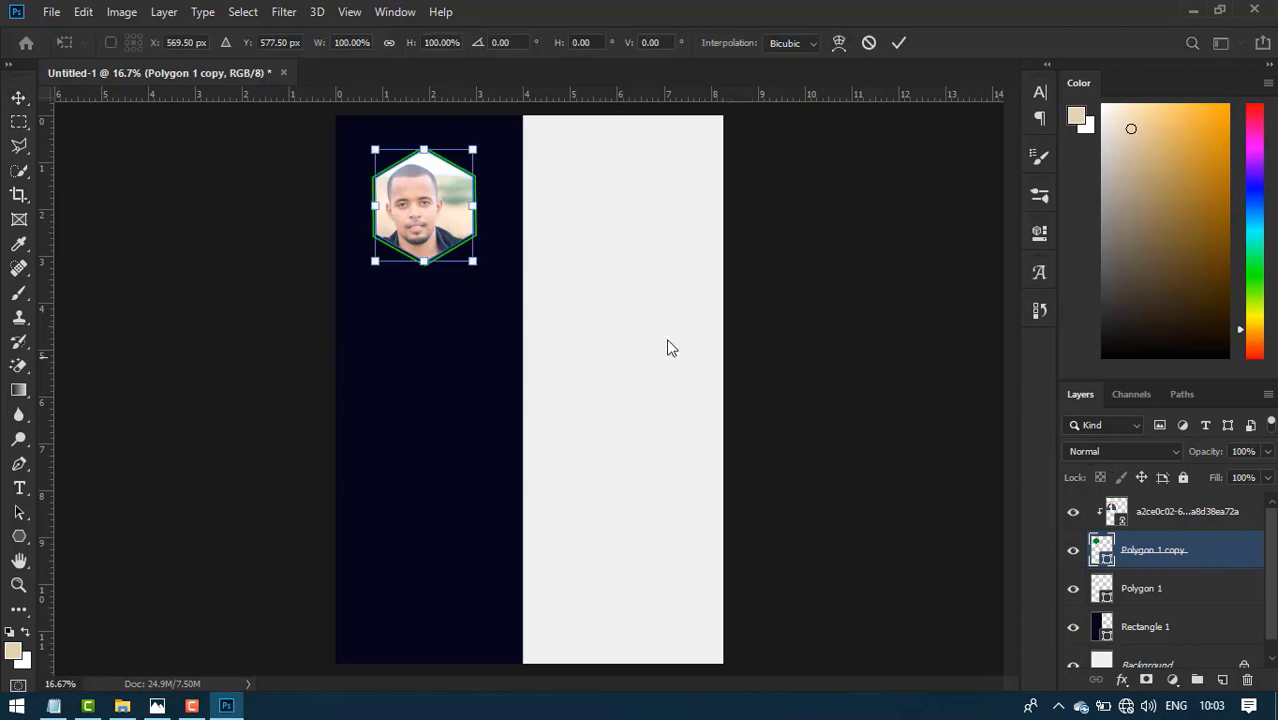
left_click_drag(373, 265, 380, 270)
left_click(898, 42)
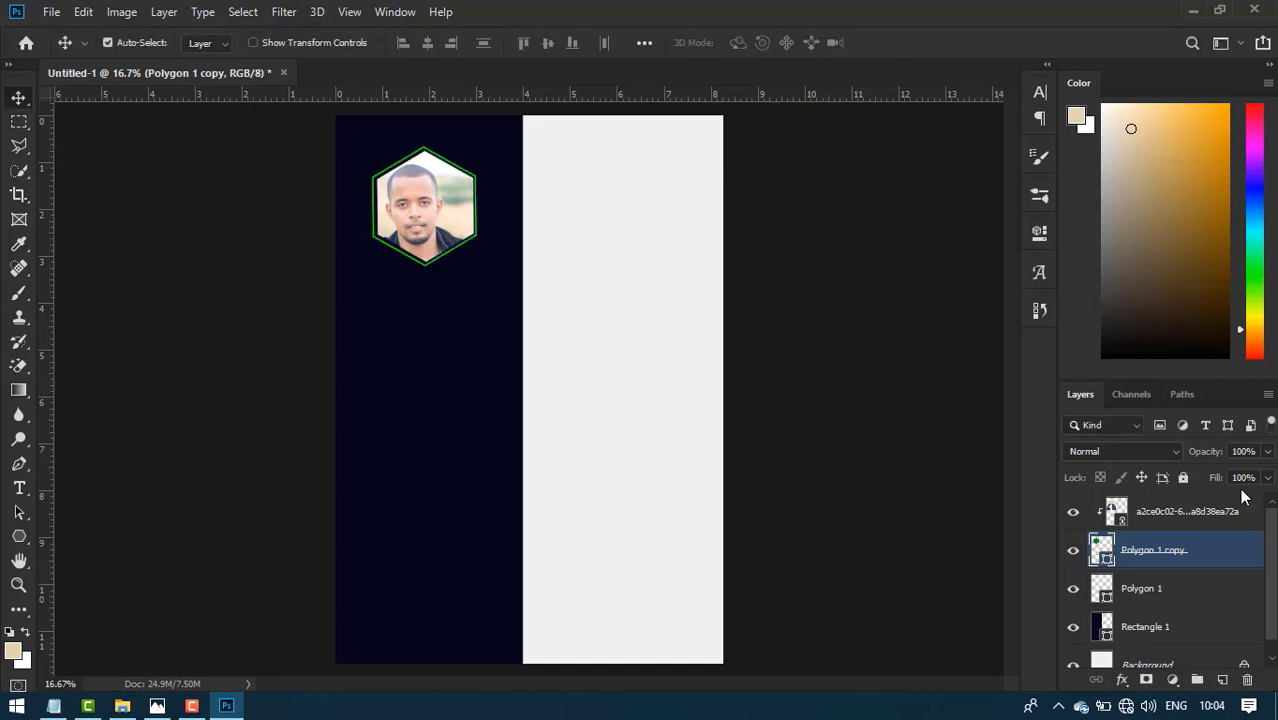
left_click(1192, 597)
key("ctrl+t")
left_click_drag(372, 264, 367, 271)
key("Return")
key("shift+Right")
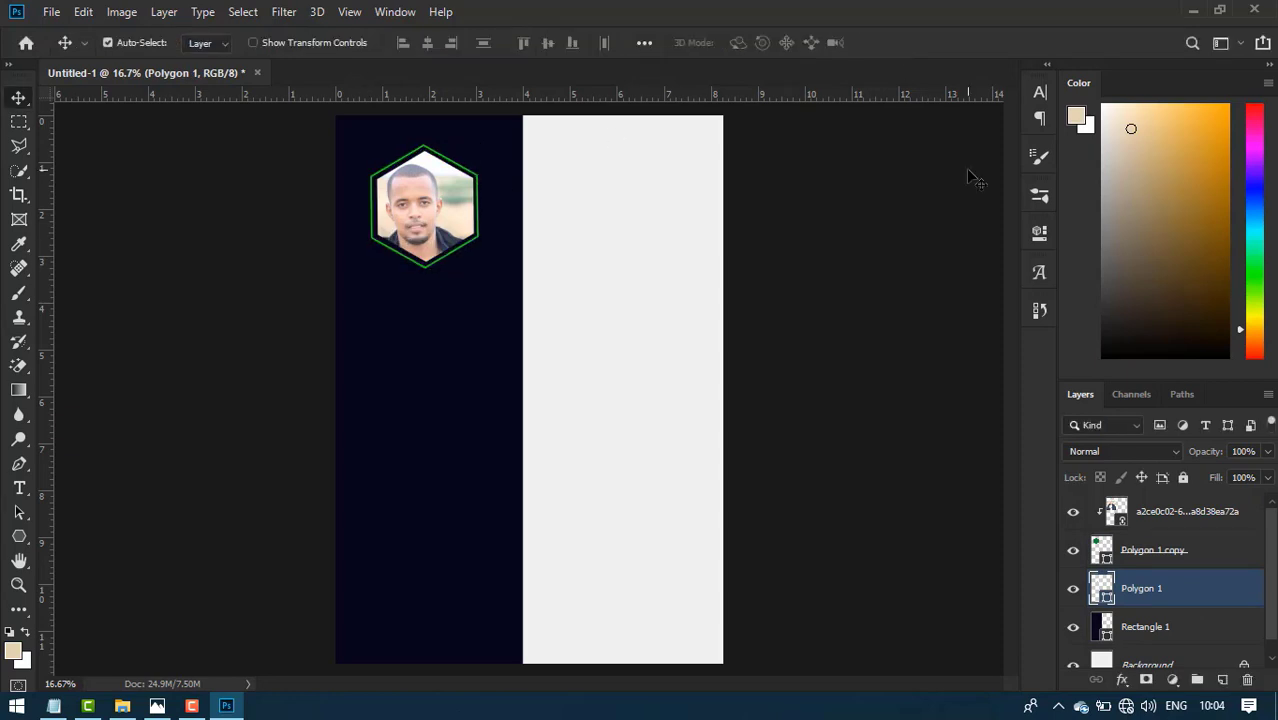
- Nudge the photo up and right in the frame, then group it with both hexagons
left_click(1214, 515)
key("shift+Right")
key("shift+Right")
key("shift+Right")
key("shift+Right")
key("shift+Right")
key("shift+Right")
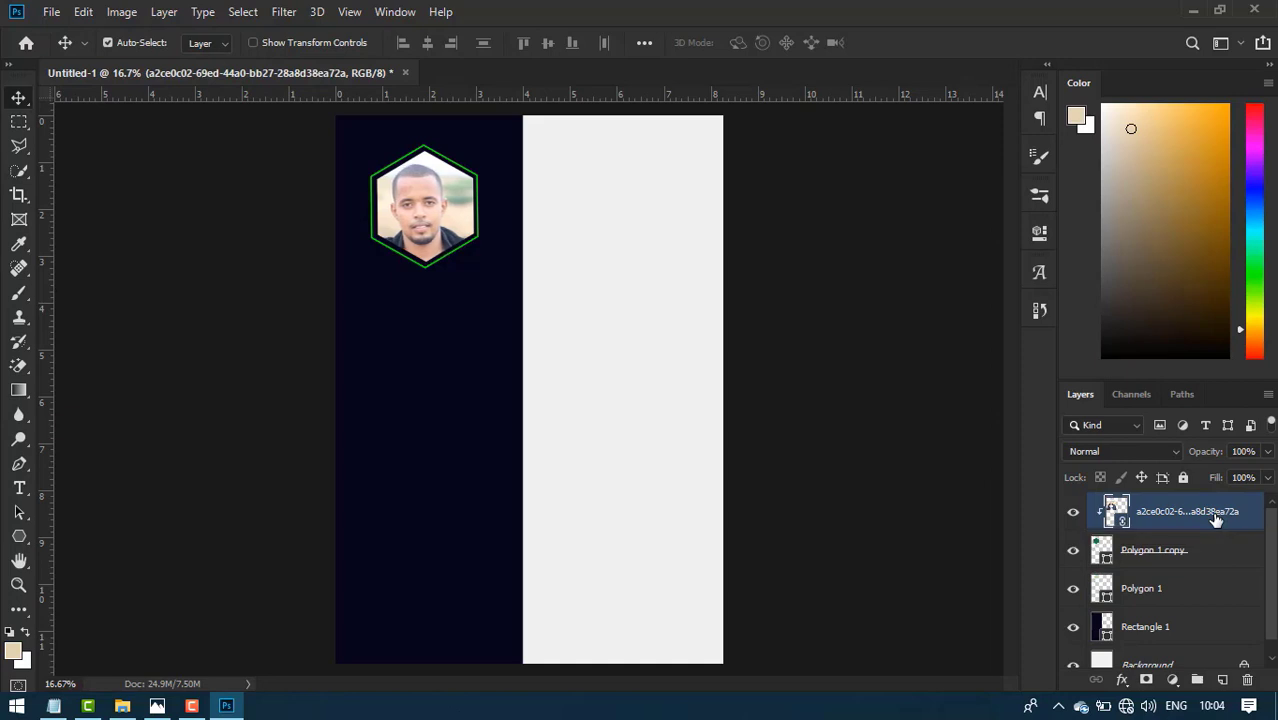
key("shift+Up")
key("shift+Up")
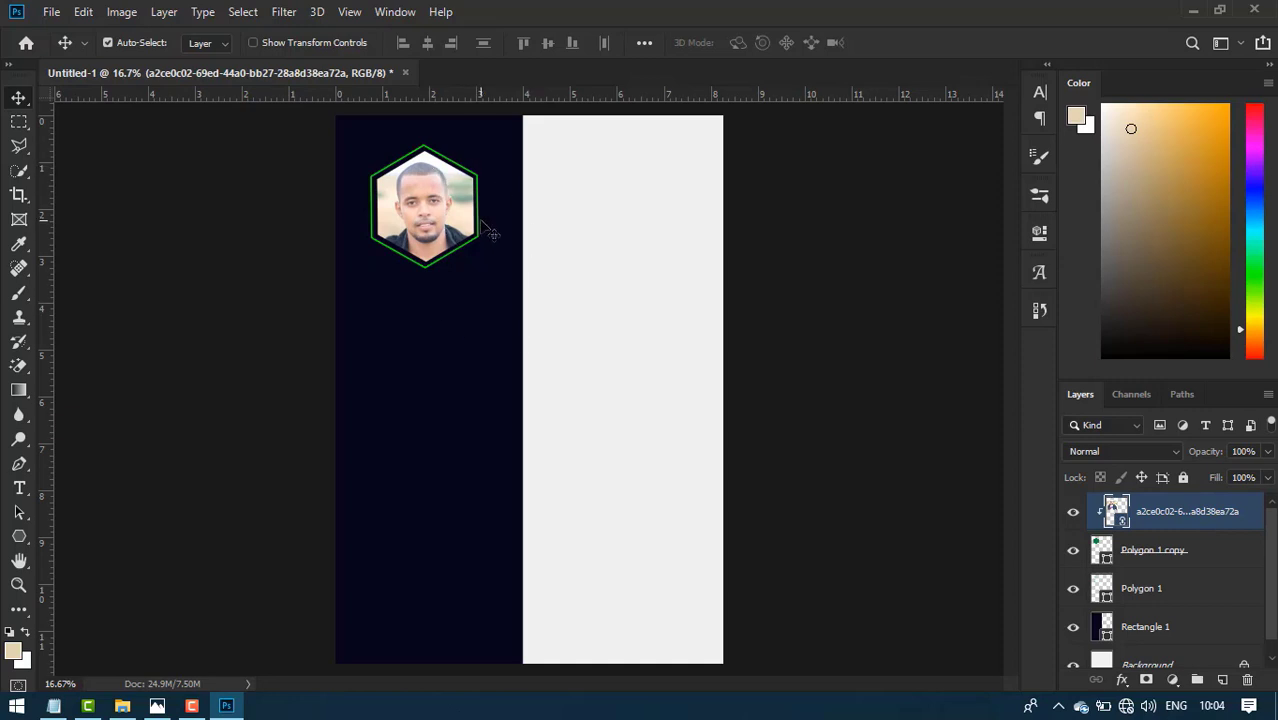
left_click(1200, 550, "ctrl")
left_click(1203, 588, "ctrl")
key("ctrl+g")
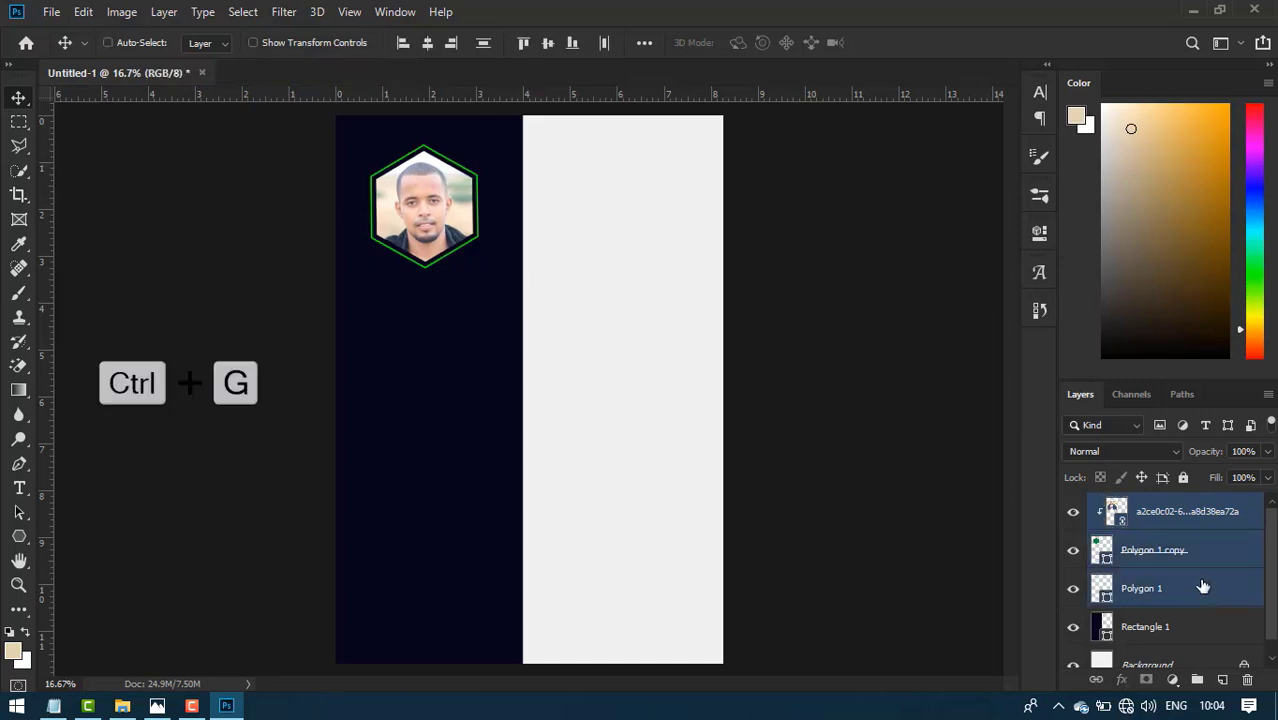
- Name the new group IMG and move it two Shift-nudges higher
double_click(1142, 504)
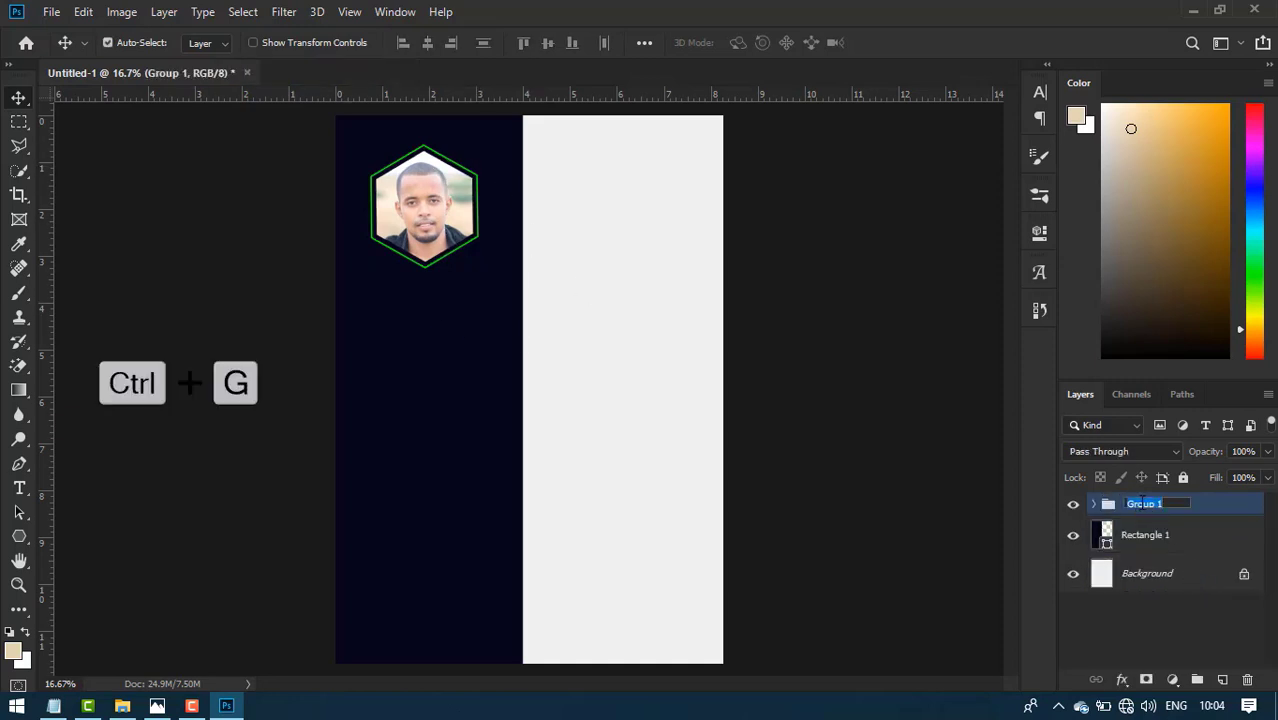
type("IMG")
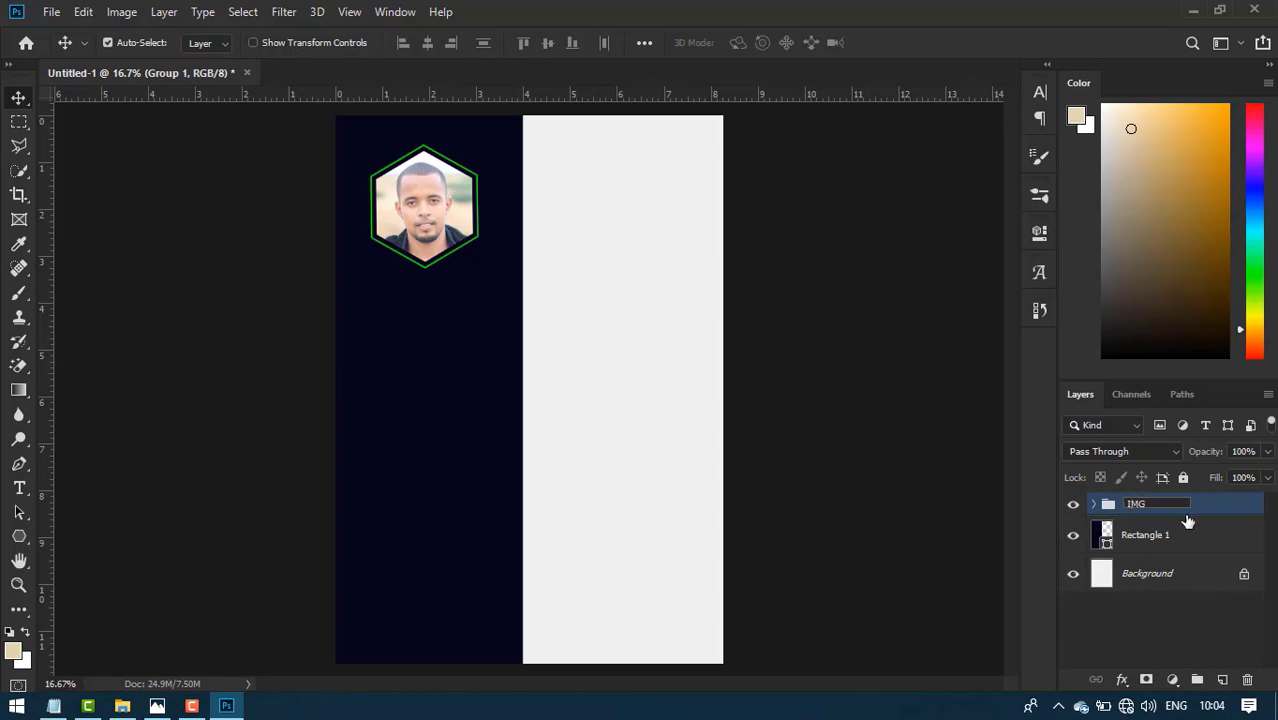
left_click(1218, 506)
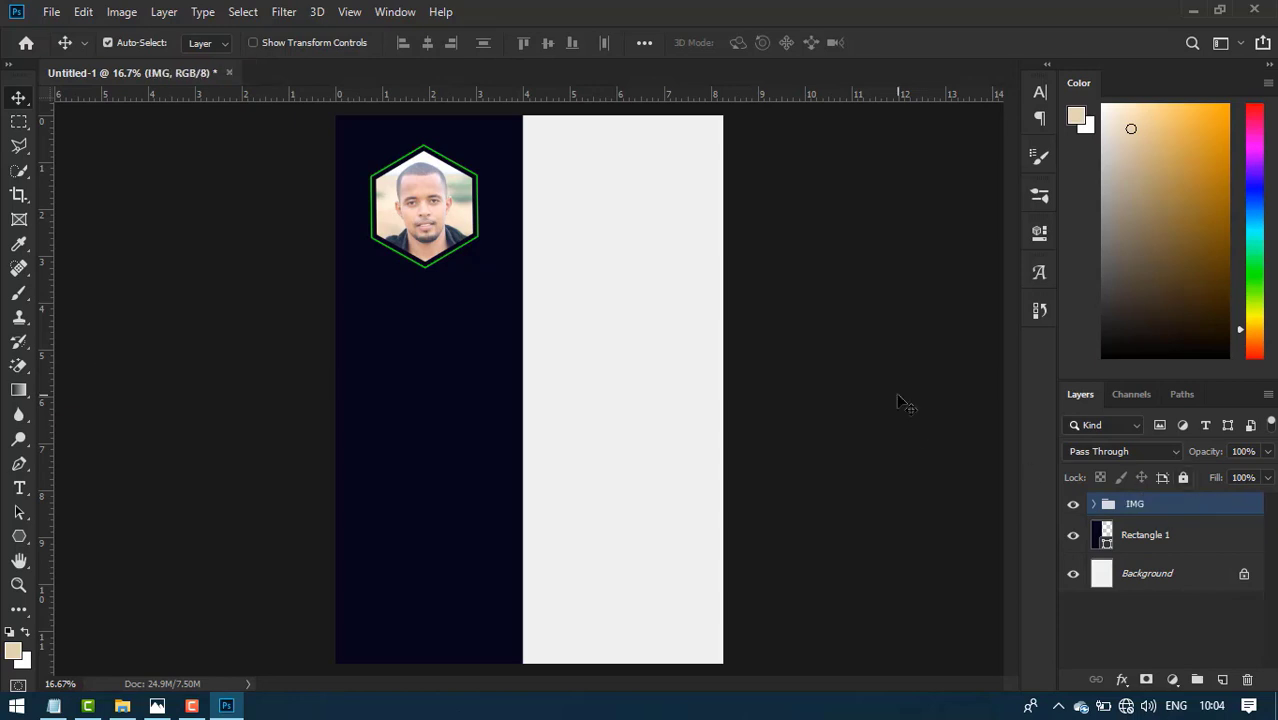
key("shift+Up")
key("shift+Up")
key("shift+Up")
key("shift+Up")
key("shift+Up")
key("shift+Up")
key("shift+Up")
key("shift+Up")
key("shift+Up")
key("shift+Up")
key("shift+Up")
key("shift+Up")
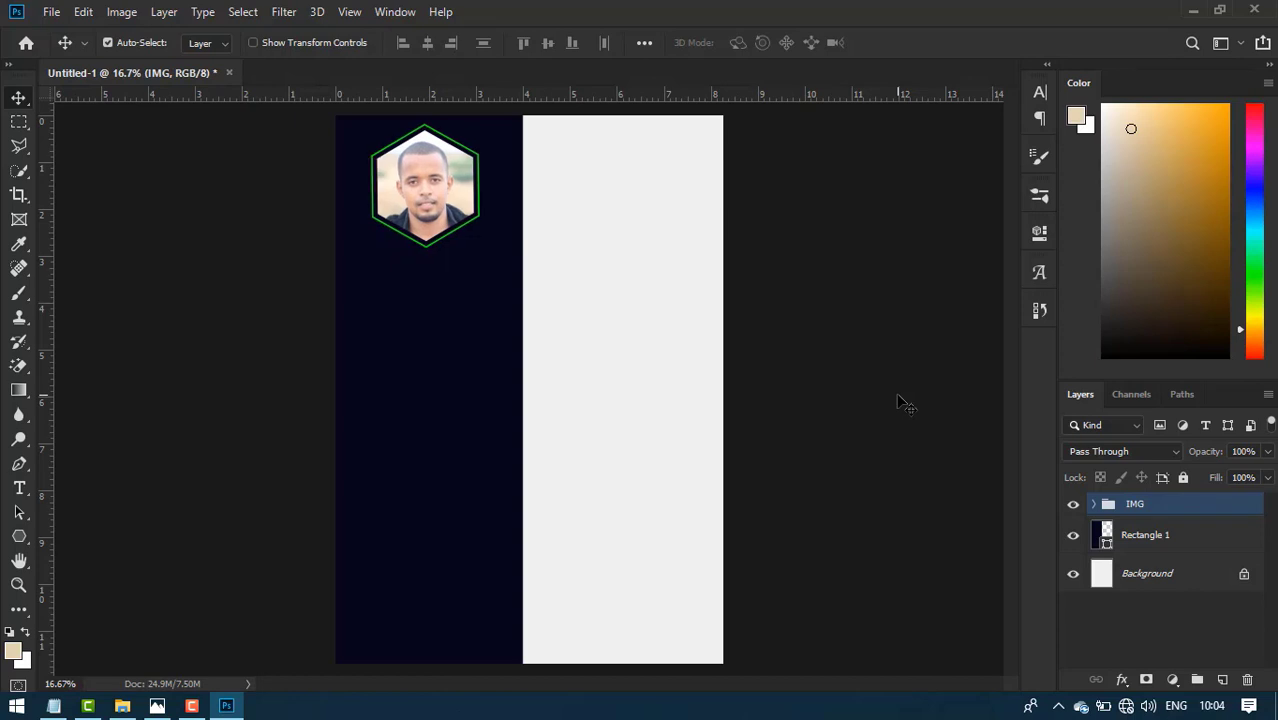
key("shift+Up")
key("shift+Up")
key("shift+Up")
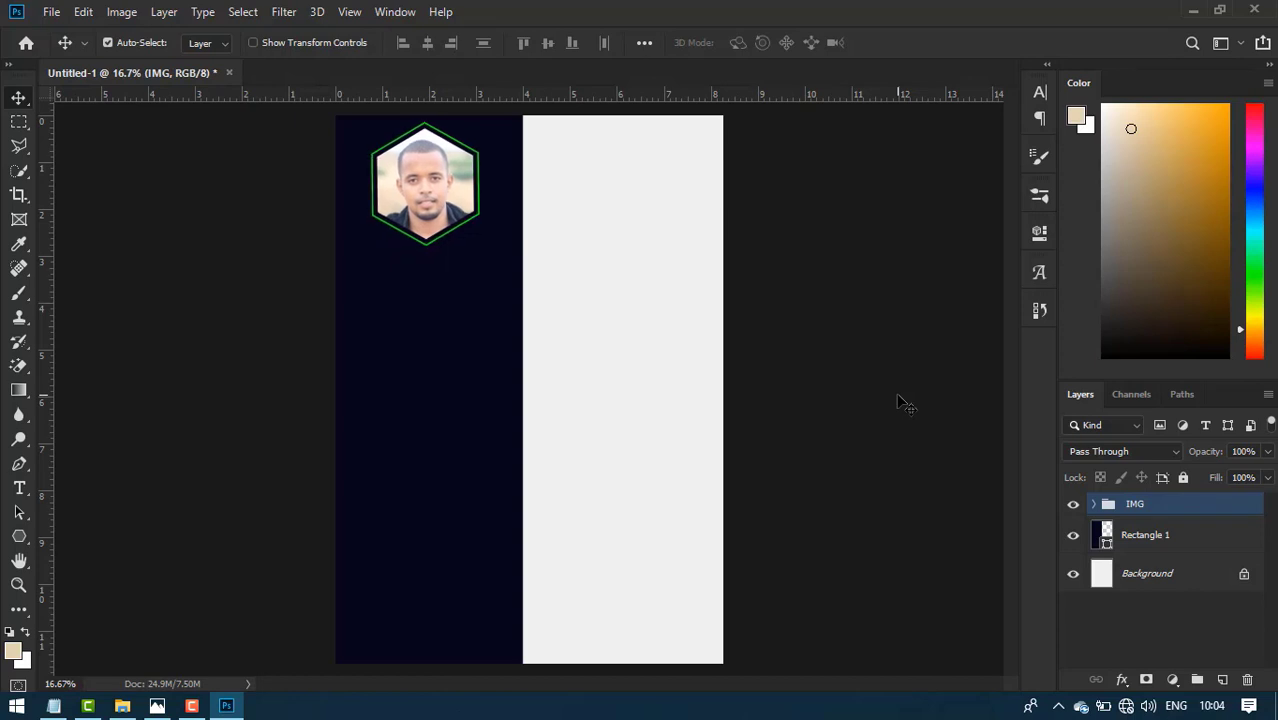
- Type the heading CONTACT below the photo and set it in the Monopoly font
left_click(19, 487)
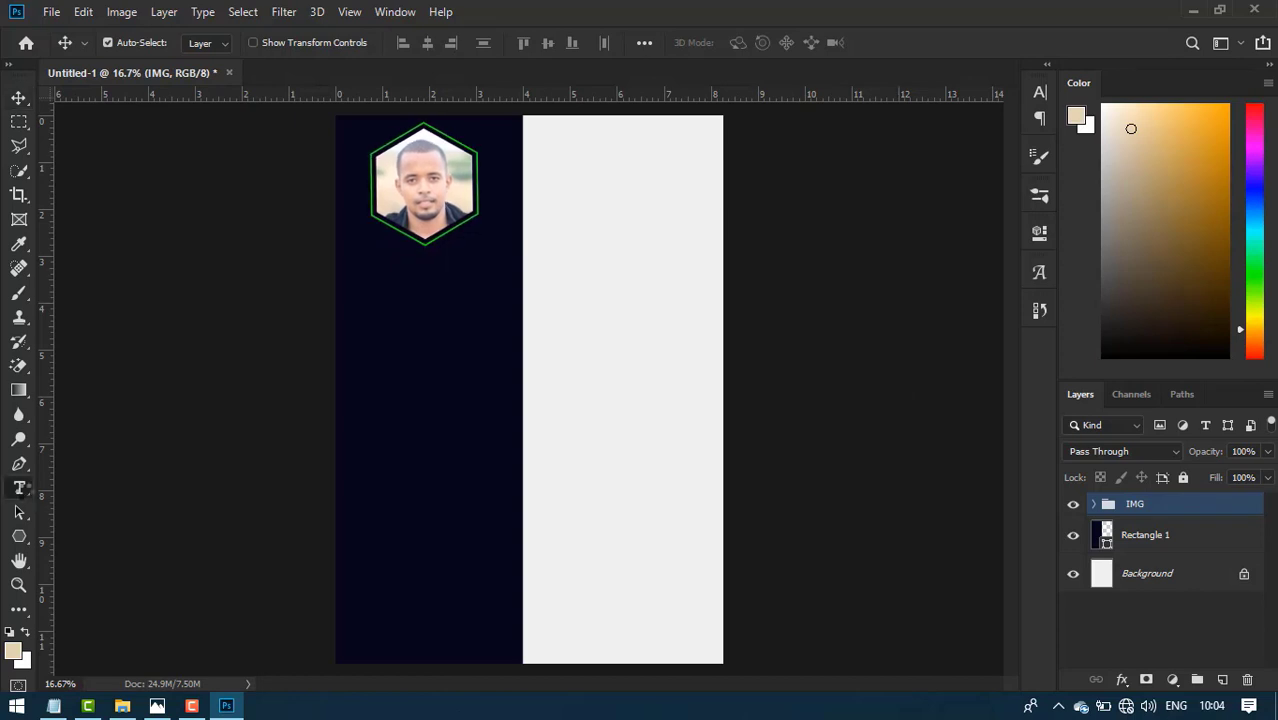
left_click(24, 489)
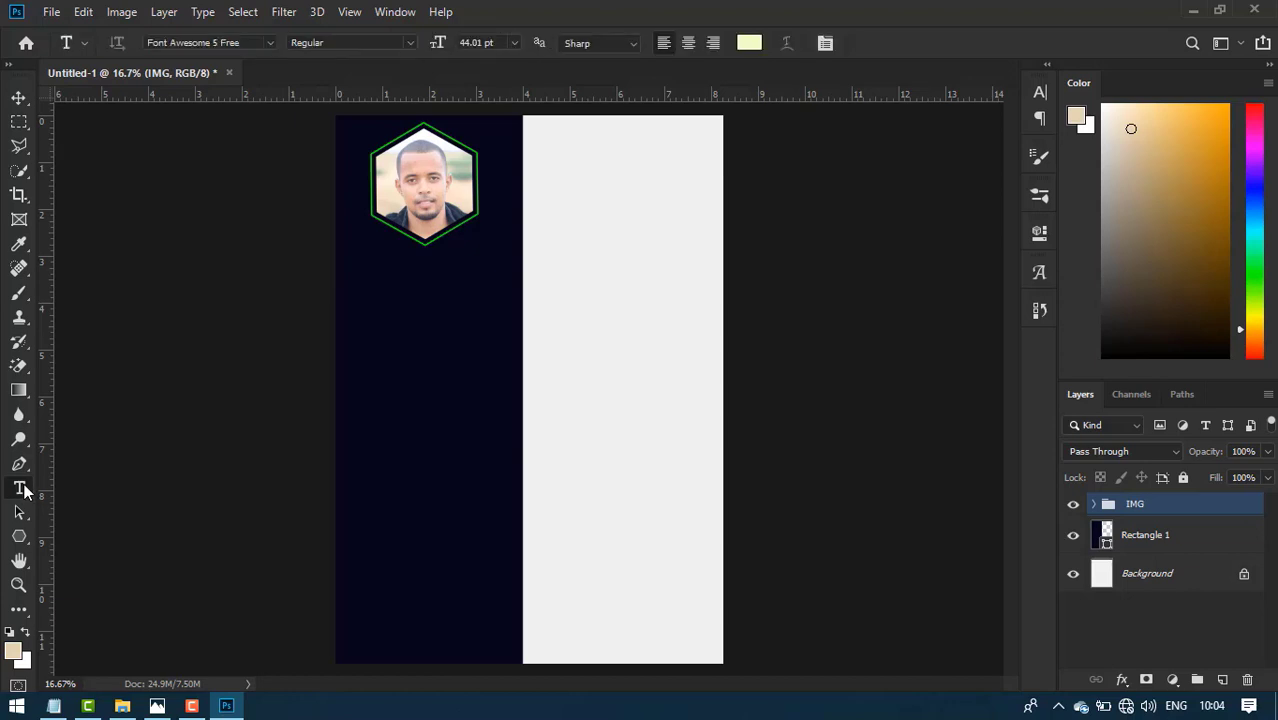
left_click(397, 337)
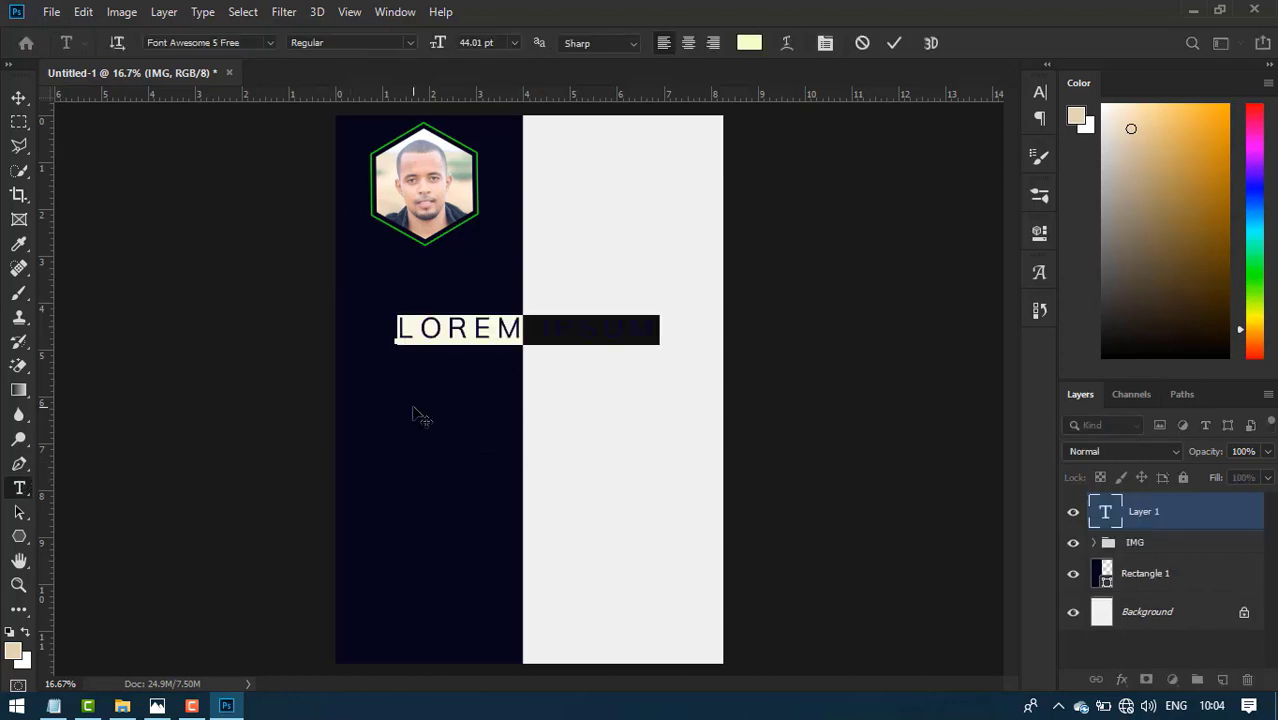
type("CO")
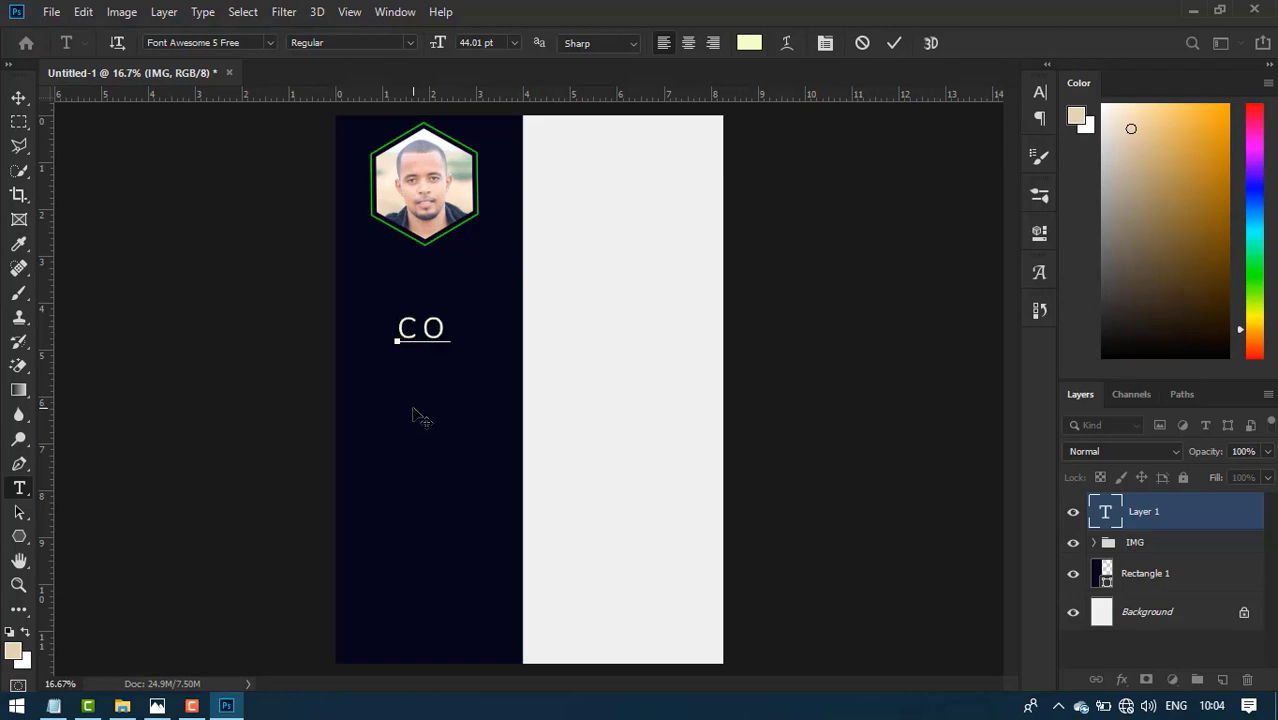
type("NTACT")
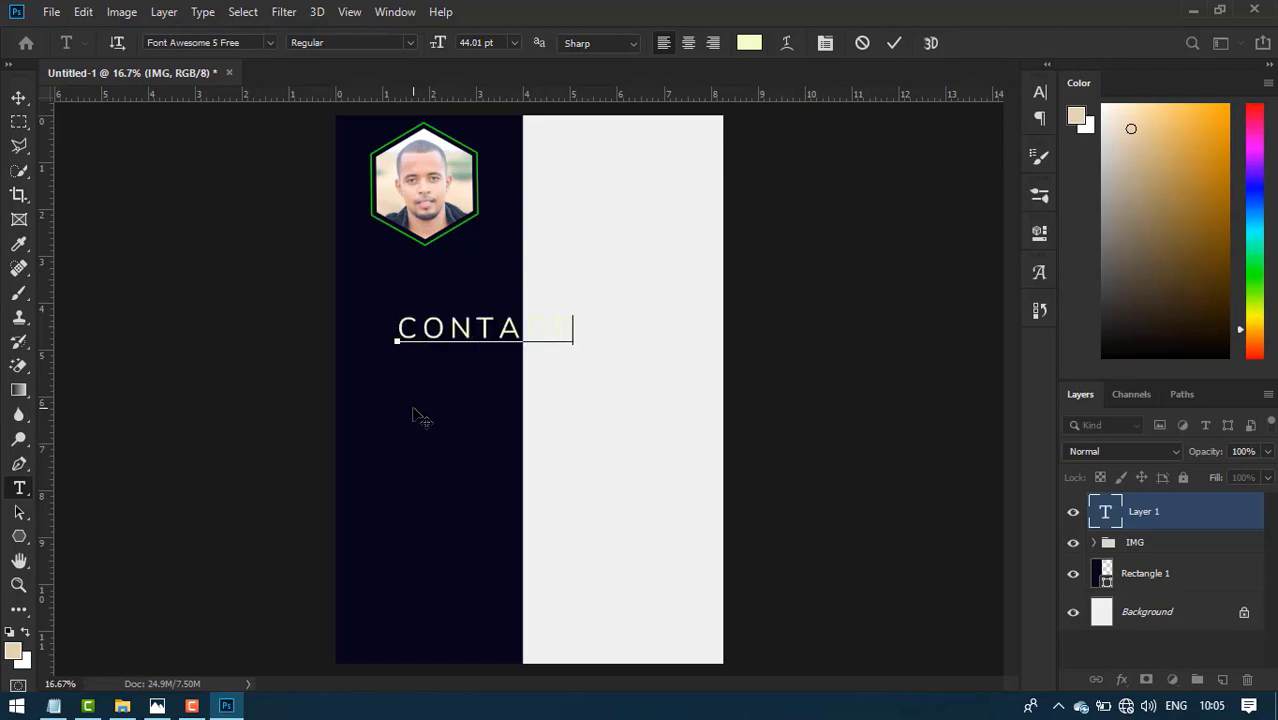
key("ctrl+a")
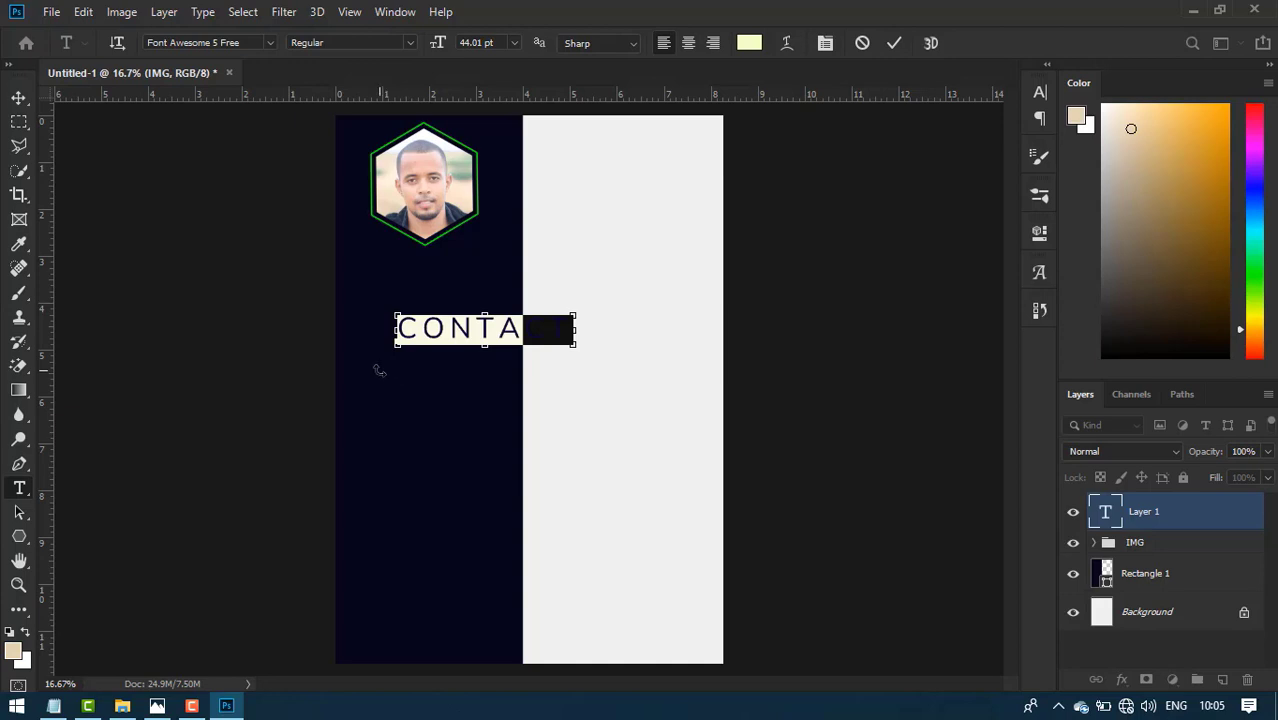
key("ctrl+t")
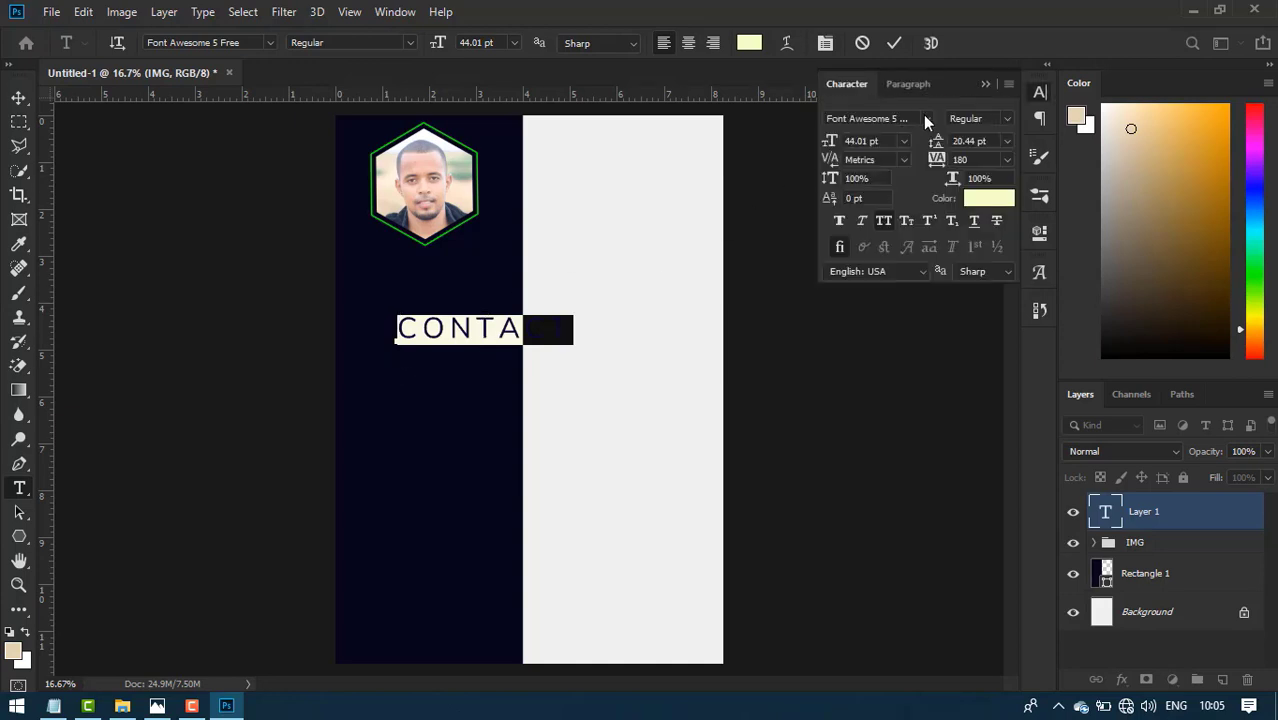
left_click(925, 118)
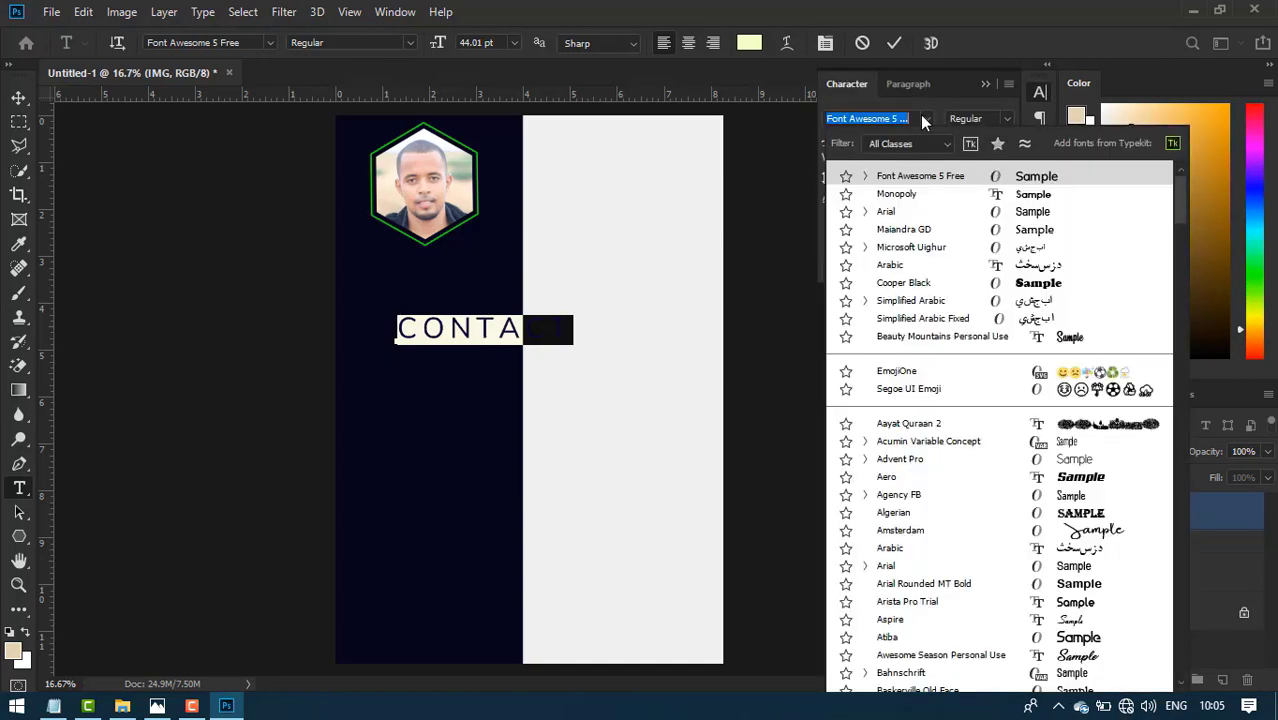
key("Escape")
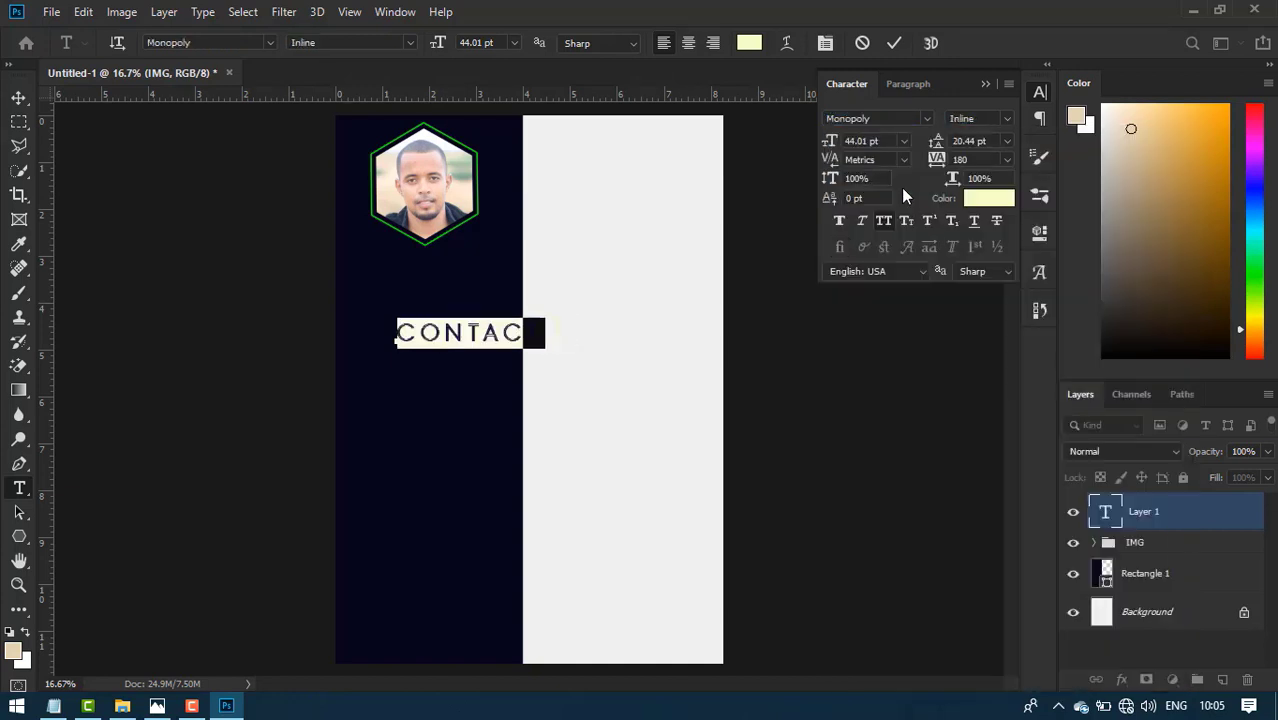
left_click(18, 97)
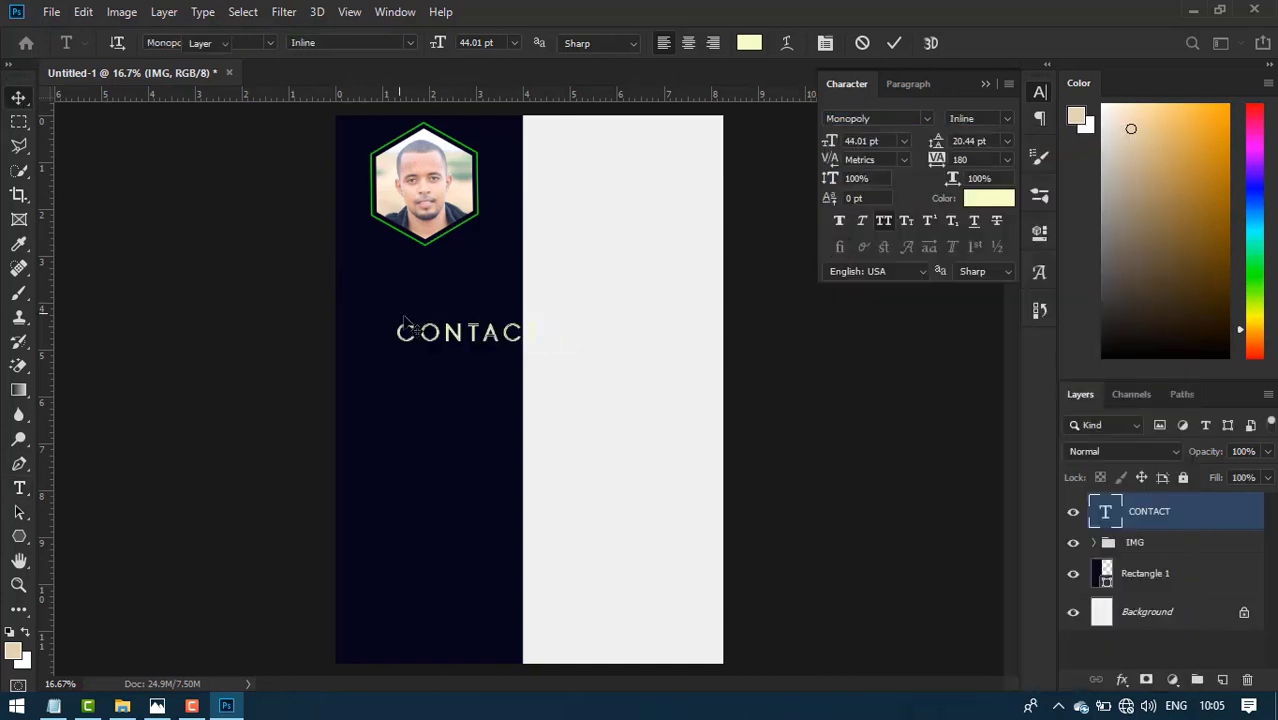
- Move CONTACT under the photo and compare against the resume.jpg reference
left_click_drag(455, 342, 417, 276)
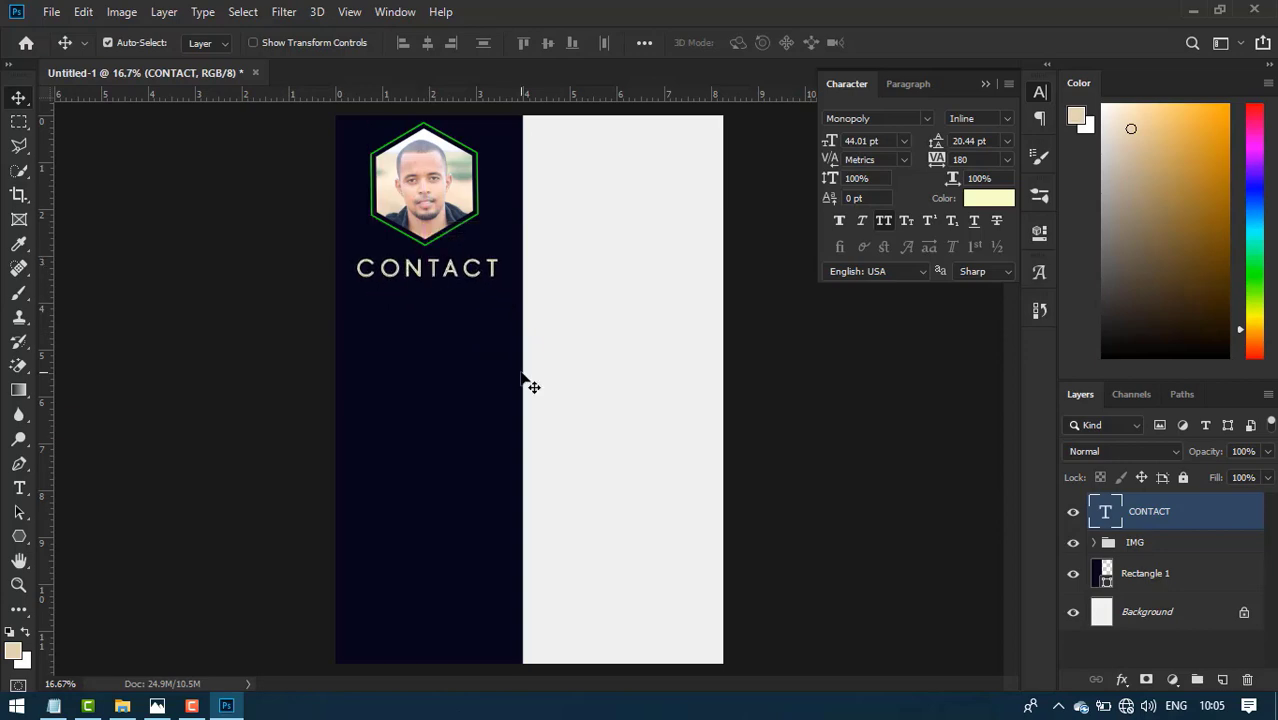
left_click(157, 706)
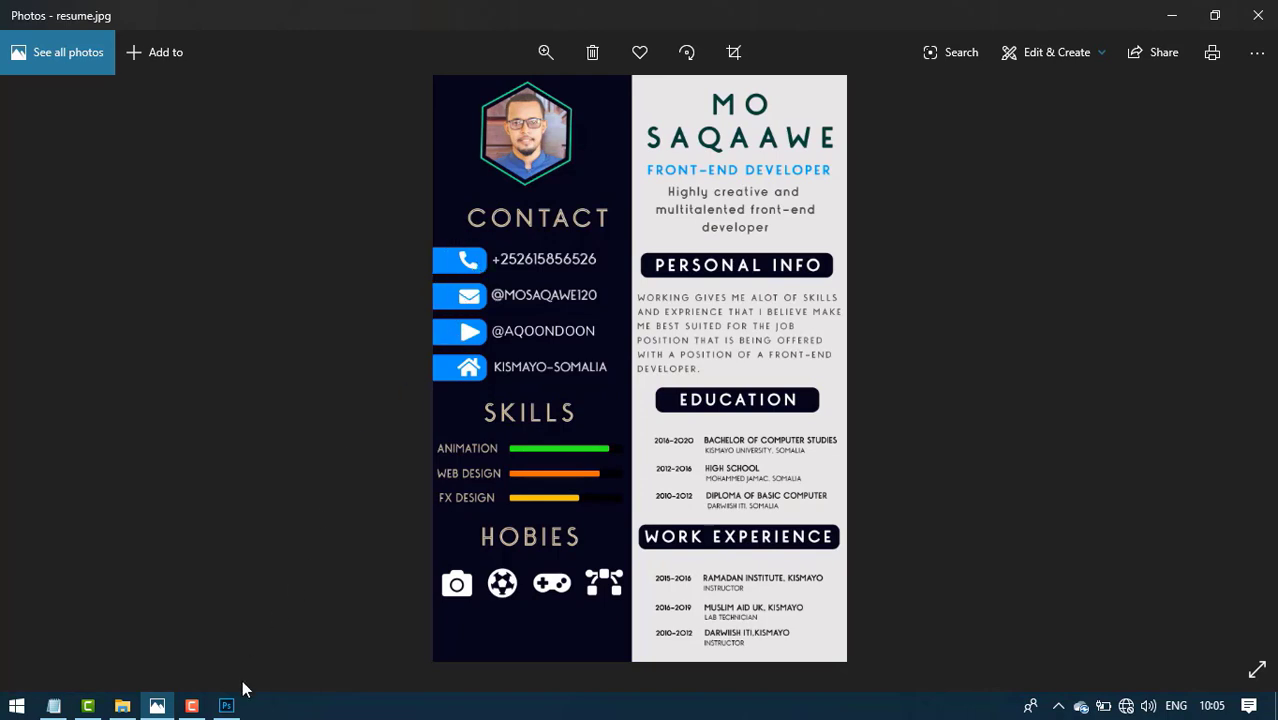
left_click(226, 706)
left_click(19, 537)
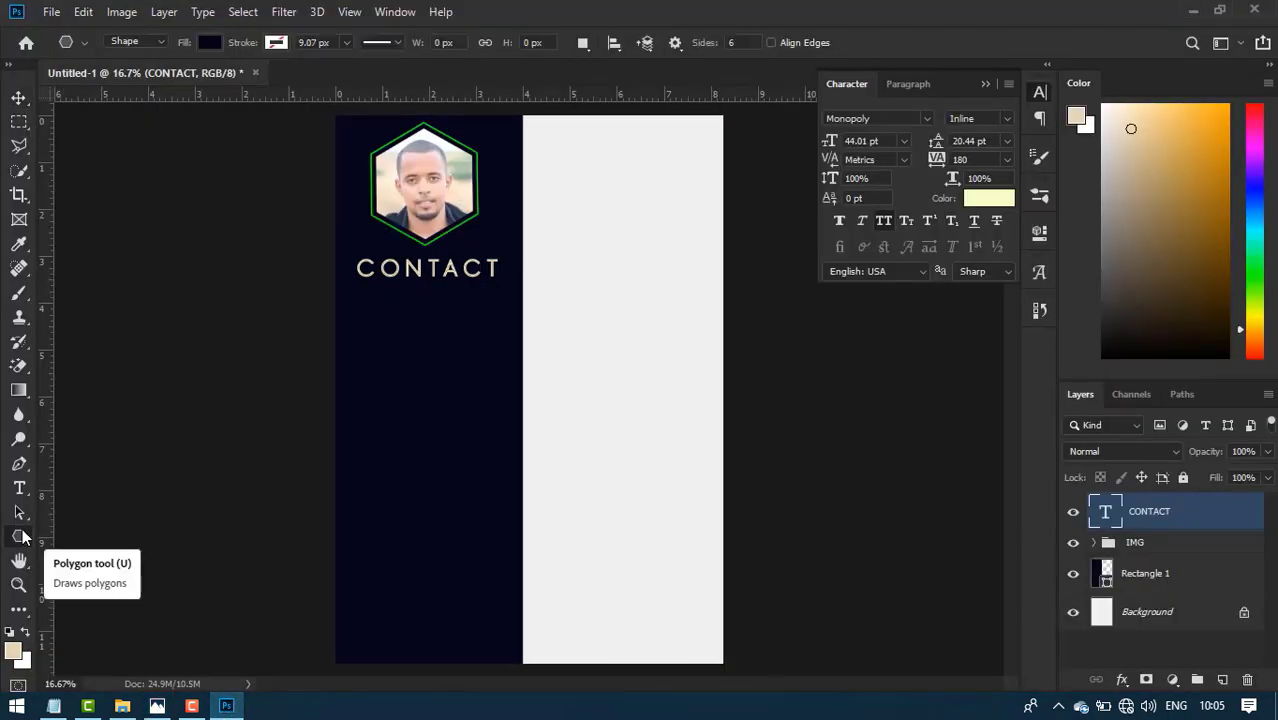
- Draw a rounded rectangle below CONTACT and fill it bright blue 009cff
right_click(19, 537)
left_click(78, 555)
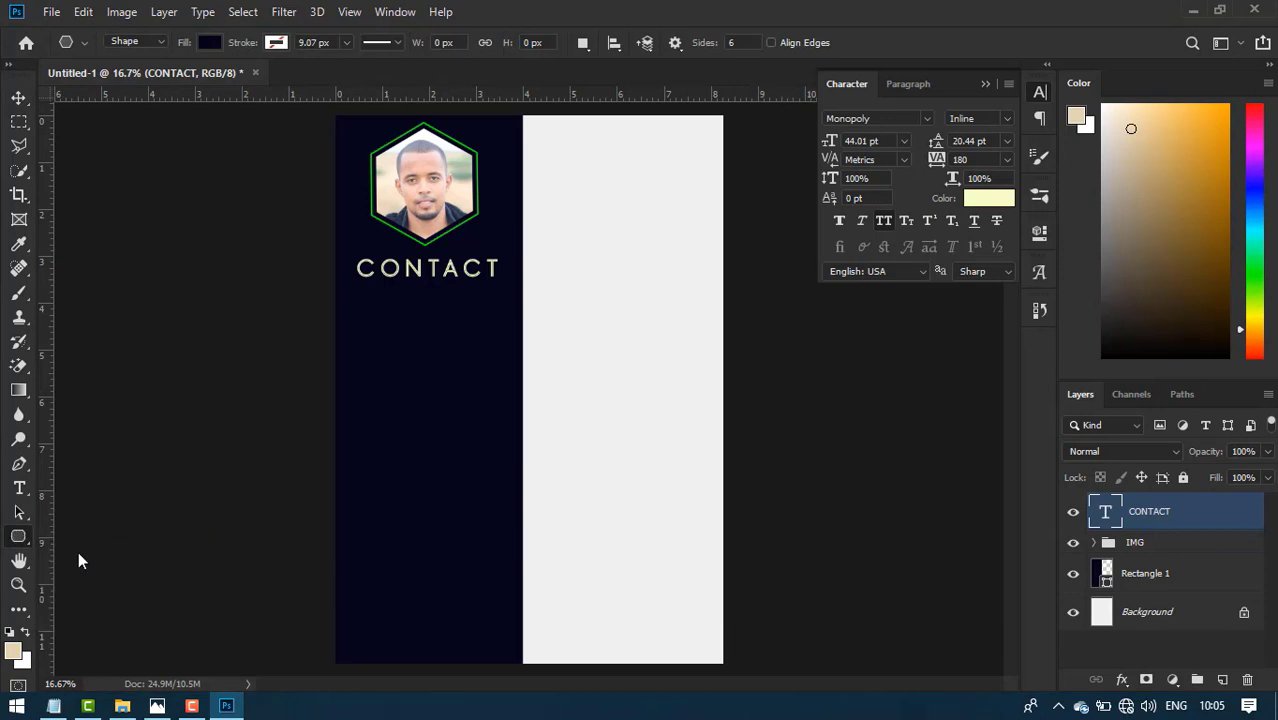
left_click_drag(324, 303, 394, 330)
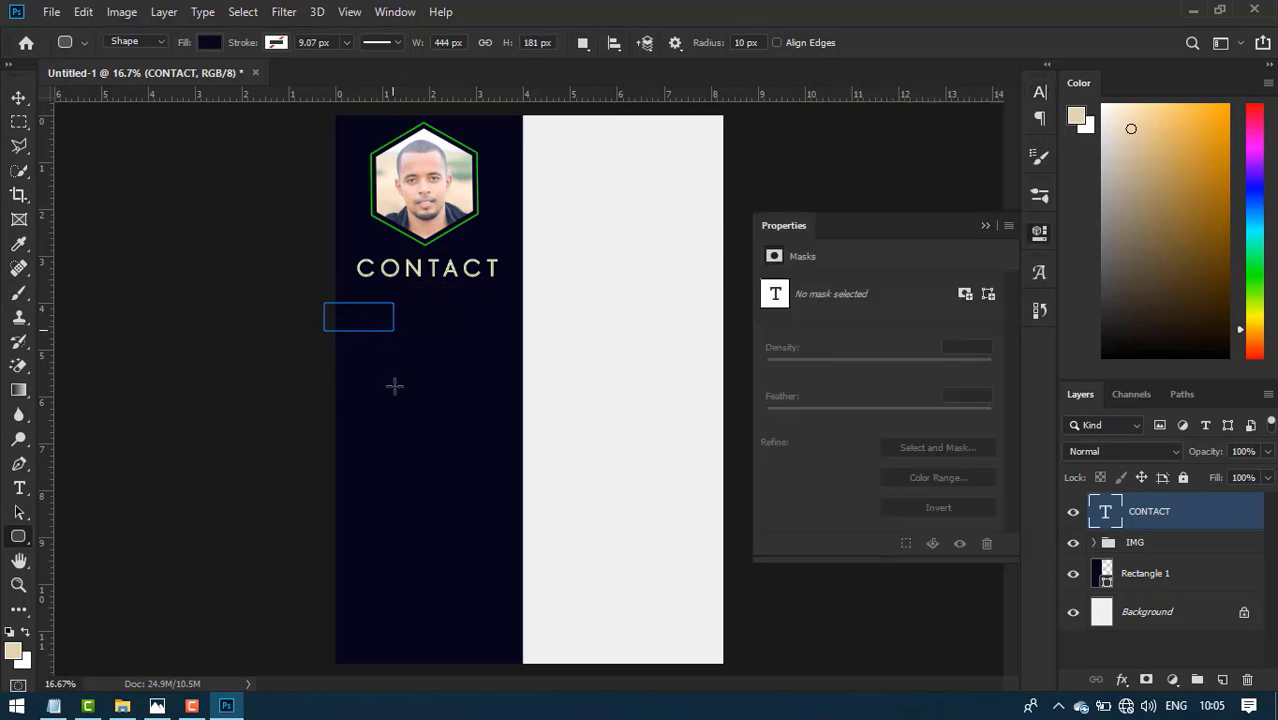
left_click(773, 344)
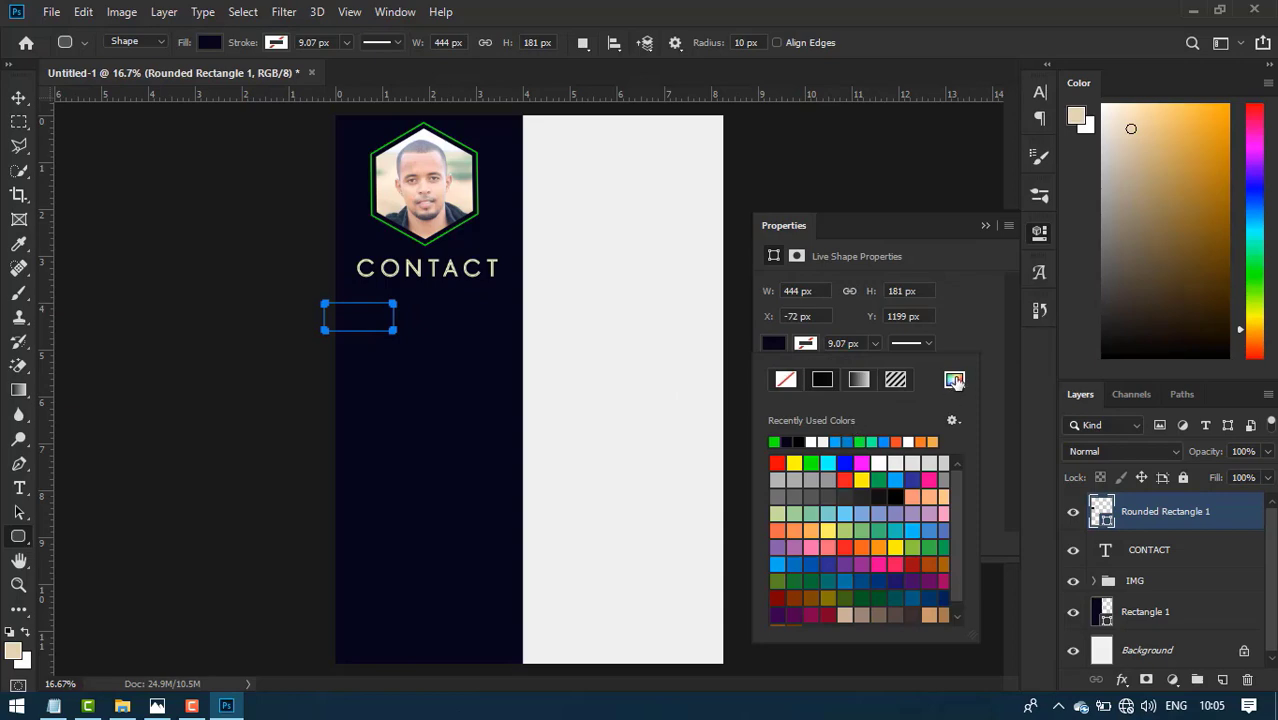
left_click(954, 379)
left_click_drag(919, 408, 919, 432)
left_click_drag(816, 407, 902, 285)
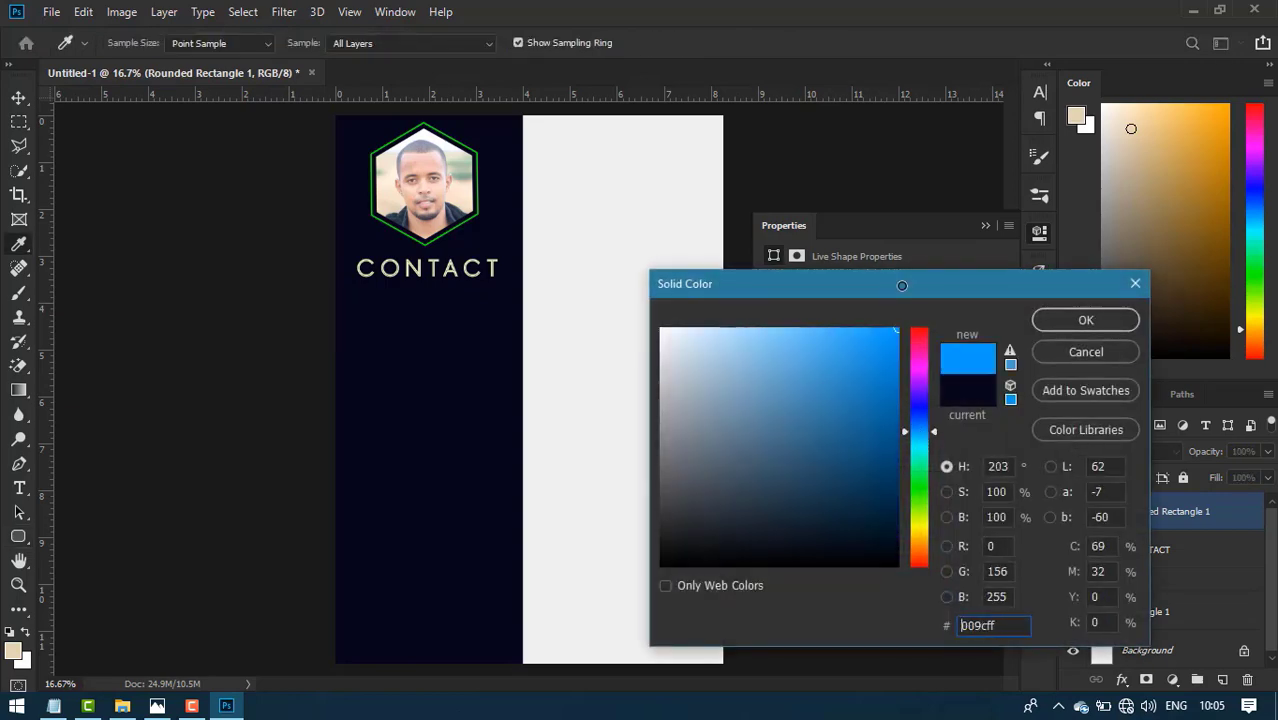
left_click(1068, 322)
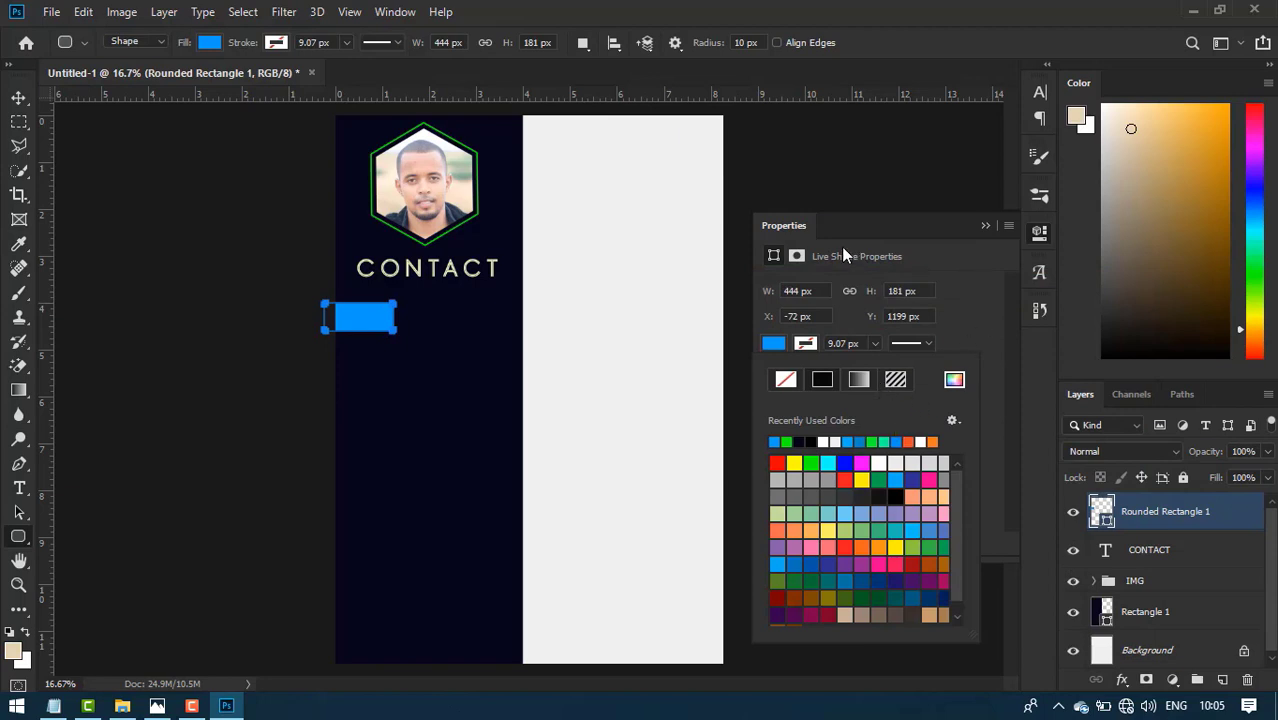
left_click(929, 344)
- Set the bar's right corner radii to 50 px
left_click(929, 344)
left_click(929, 344)
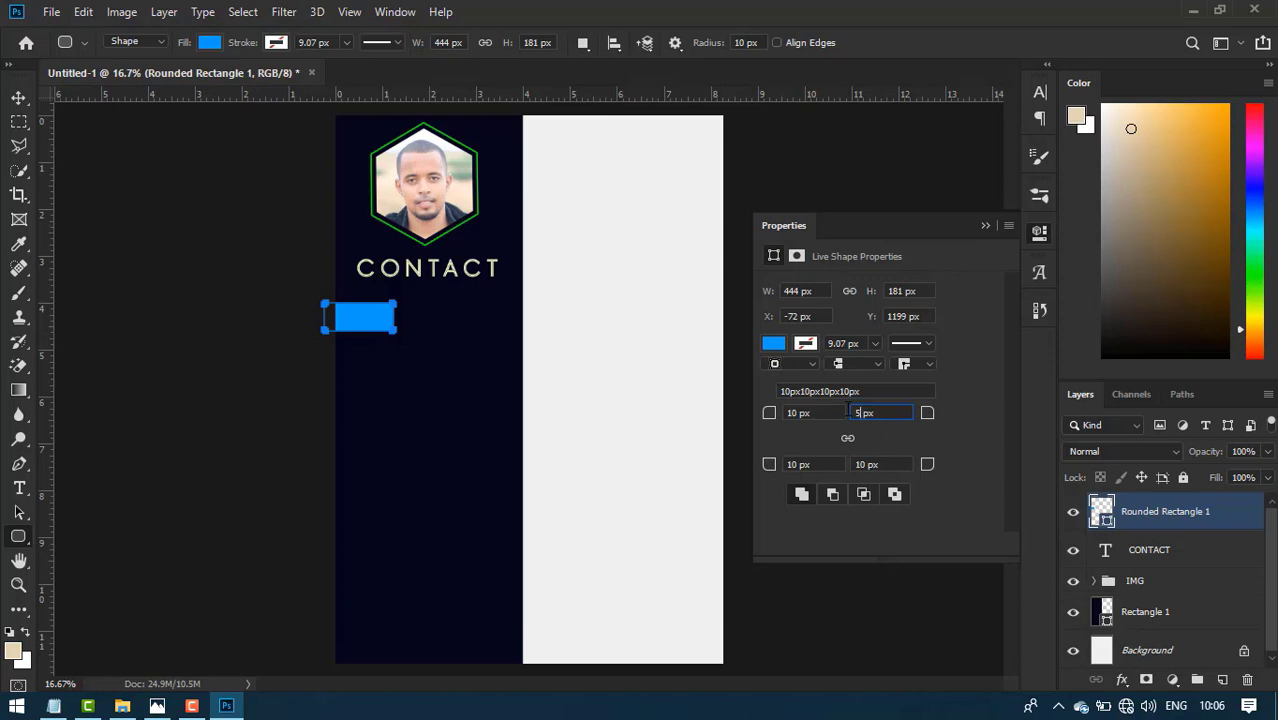
type("0")
type("50")
left_click(986, 227)
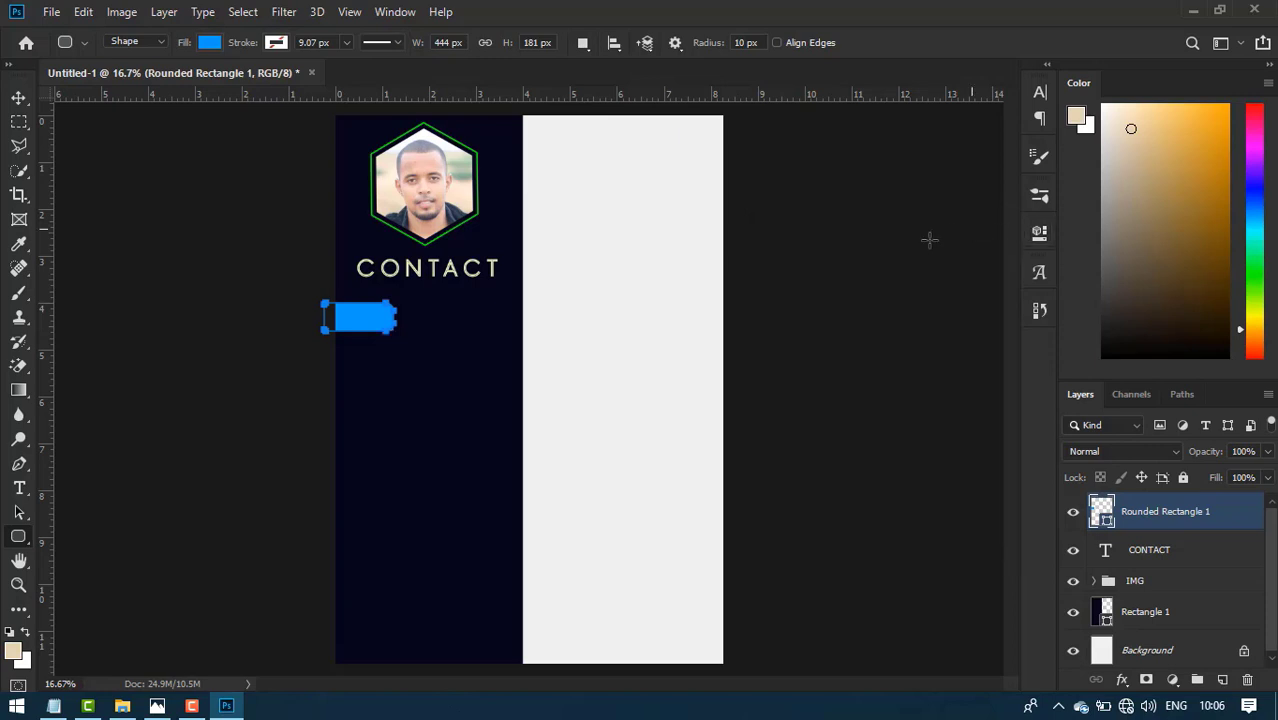
left_click(19, 100)
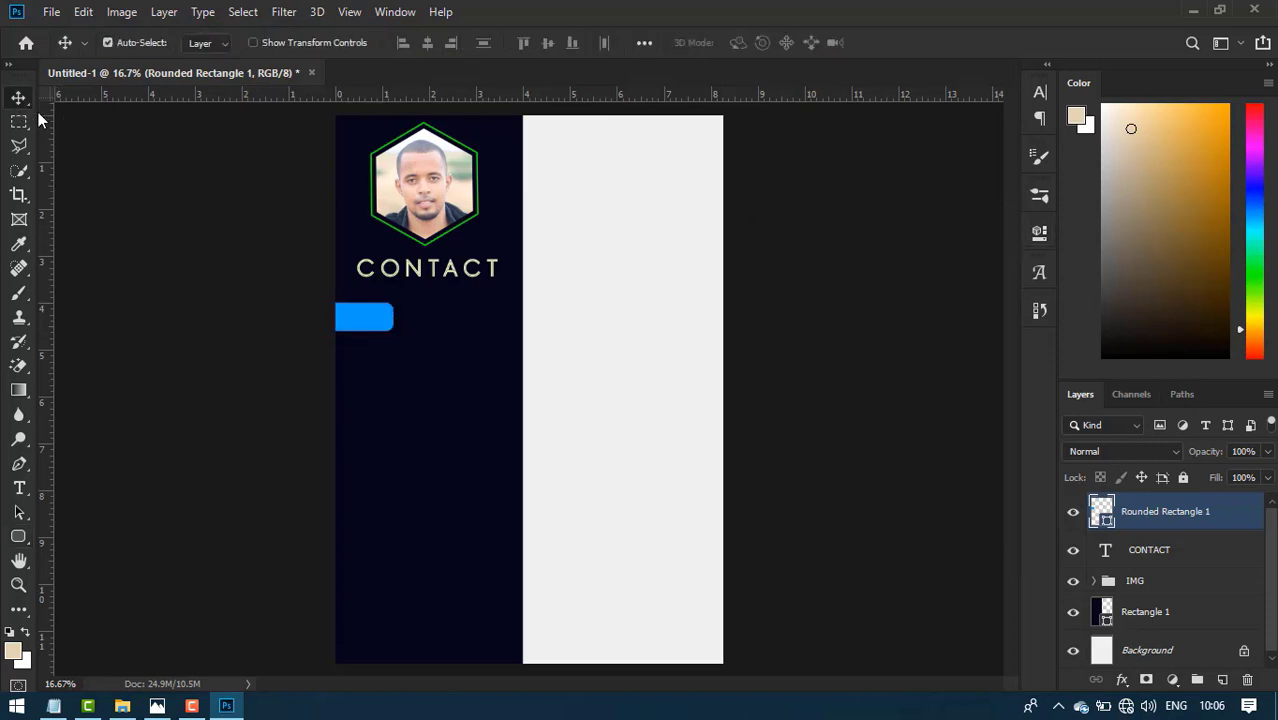
- Duplicate the blue bar three times, stacking the four bars evenly downward
key("shift+Down")
key("shift+Left")
key("ctrl+j")
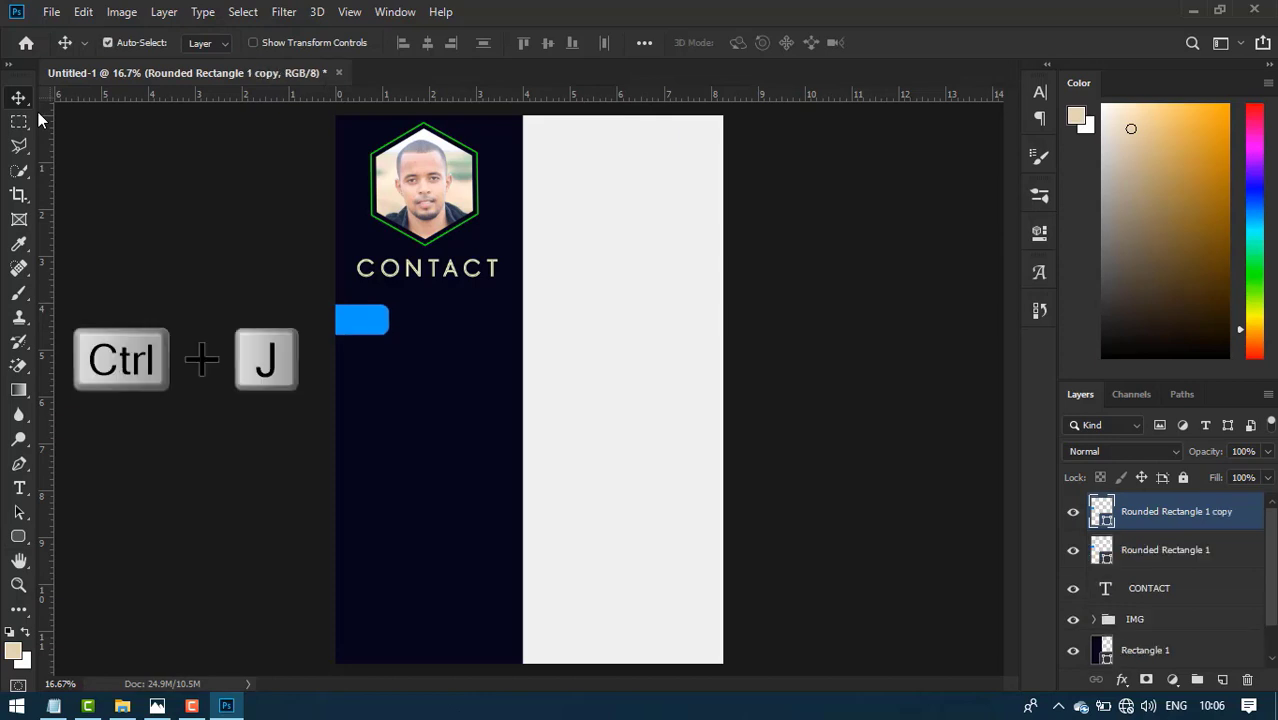
key("shift+Down")
key("shift+Down")
key("shift+Down")
key("shift+Down")
key("shift+Down")
key("shift+Down")
key("shift+Down")
key("shift+Down")
key("shift+Down")
key("shift+Down")
key("shift+Down")
key("shift+Down")
key("shift+Down")
key("shift+Down")
key("shift+Down")
key("shift+Down")
key("shift+Down")
key("shift+Down")
key("shift+Down")
key("shift+Down")
key("ctrl+j")
key("shift+Down")
key("shift+Down")
key("shift+Down")
key("shift+Down")
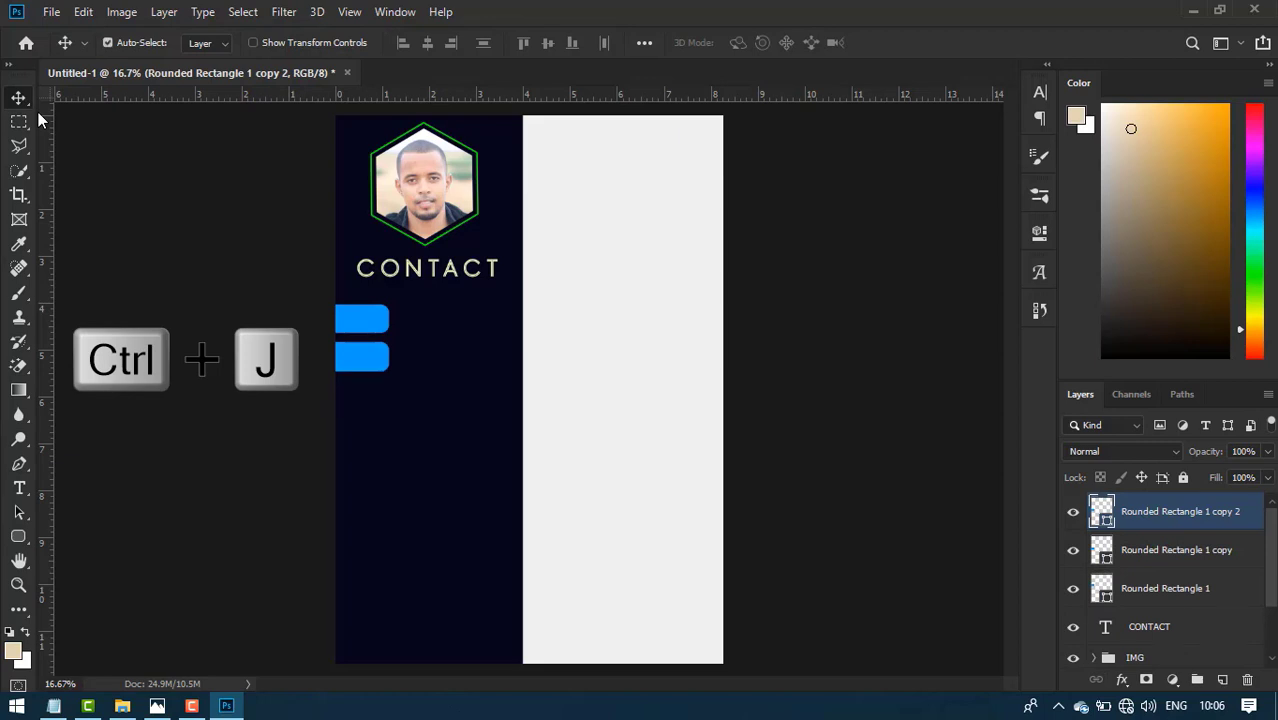
key("shift+Down")
key("shift+Down")
key("shift+Down")
key("shift+Down")
key("shift+Down")
key("shift+Down")
key("shift+Down")
key("shift+Down")
key("shift+Down")
key("shift+Down")
key("shift+Down")
key("shift+Down")
key("shift+Down")
key("shift+Down")
key("shift+Down")
key("shift+Down")
key("shift+Down")
key("shift+Down")
key("shift+Down")
key("shift+Down")
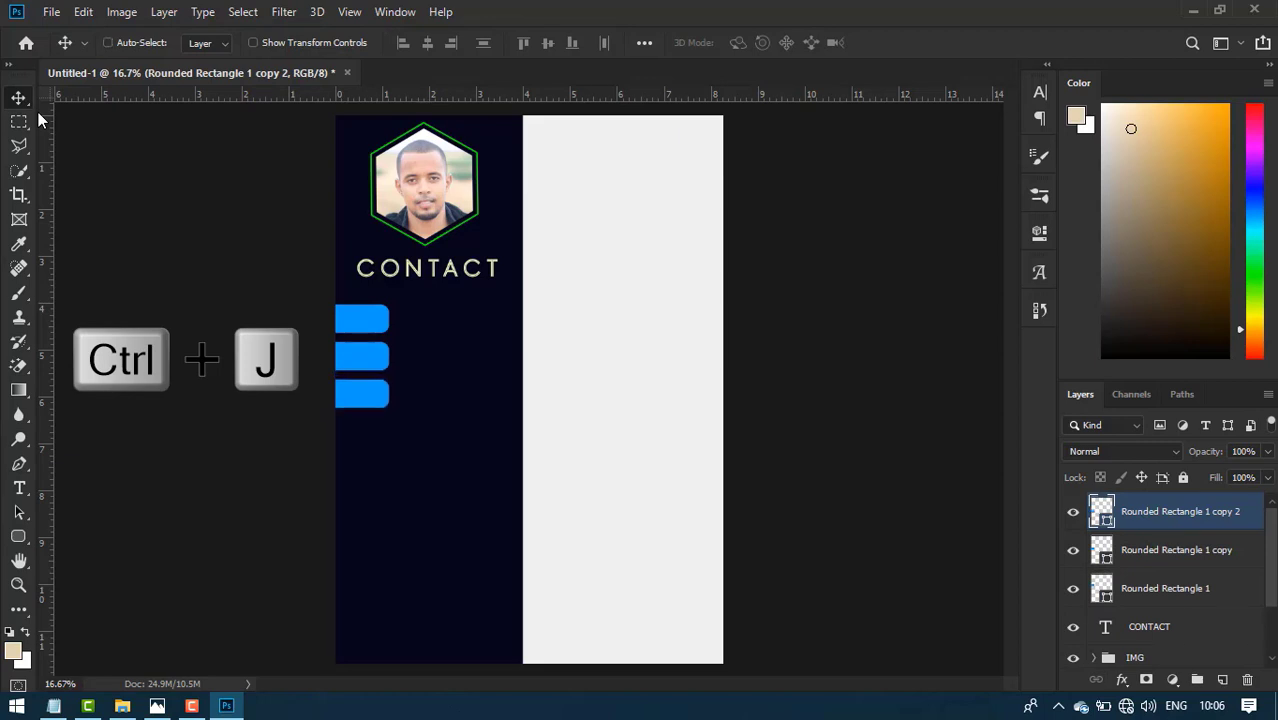
key("ctrl+j")
key("shift+Down")
key("shift+Down")
key("shift+Down")
key("shift+Down")
key("shift+Down")
key("shift+Down")
key("shift+Down")
key("shift+Down")
key("shift+Down")
key("shift+Down")
key("shift+Down")
key("shift+Down")
key("shift+Down")
key("shift+Down")
key("shift+Down")
key("shift+Down")
key("shift+Down")
key("shift+Down")
key("shift+Down")
key("shift+Down")
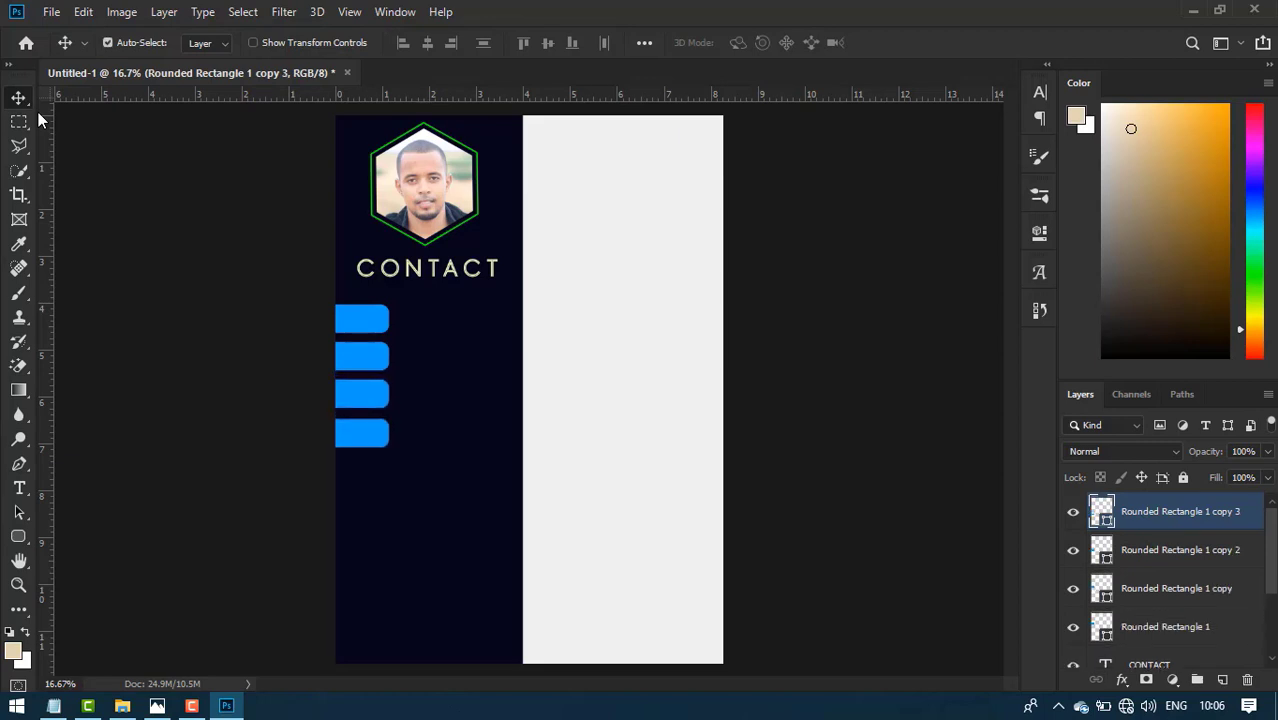
- Shrink all four blue bars together to about 95%
left_click(1213, 630, "shift")
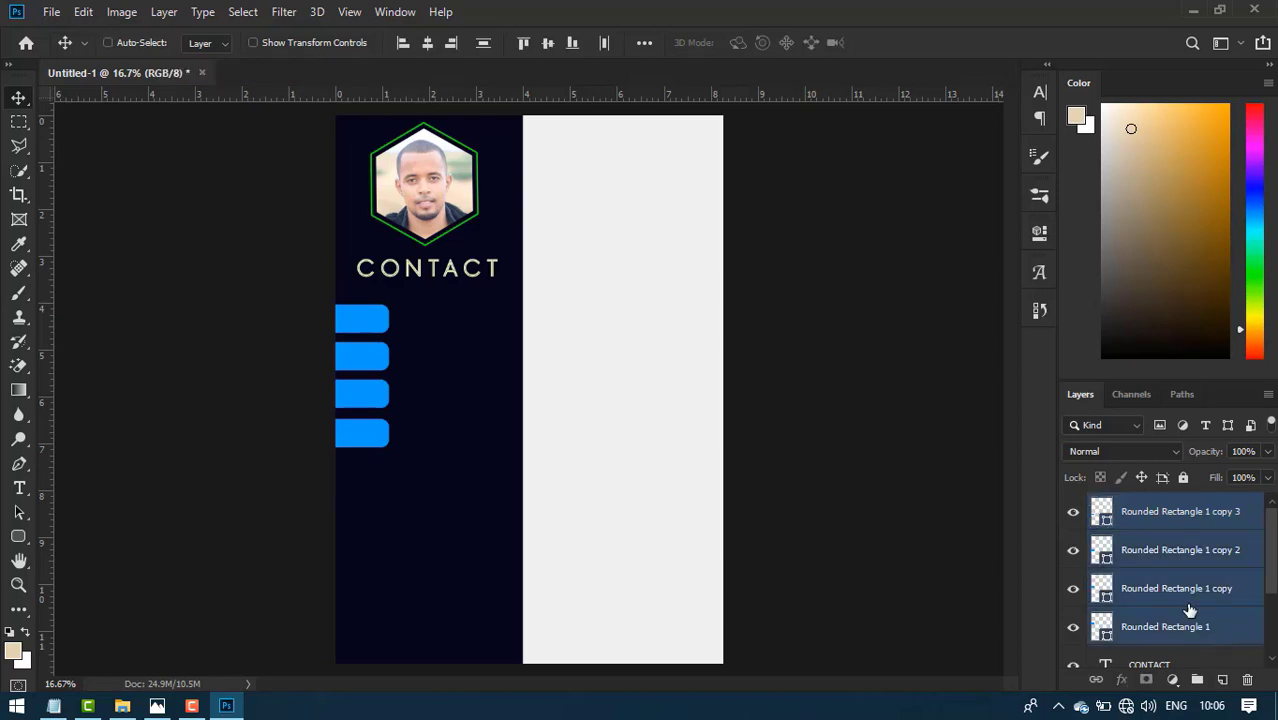
key("ctrl+t")
left_click_drag(388, 446, 391, 437)
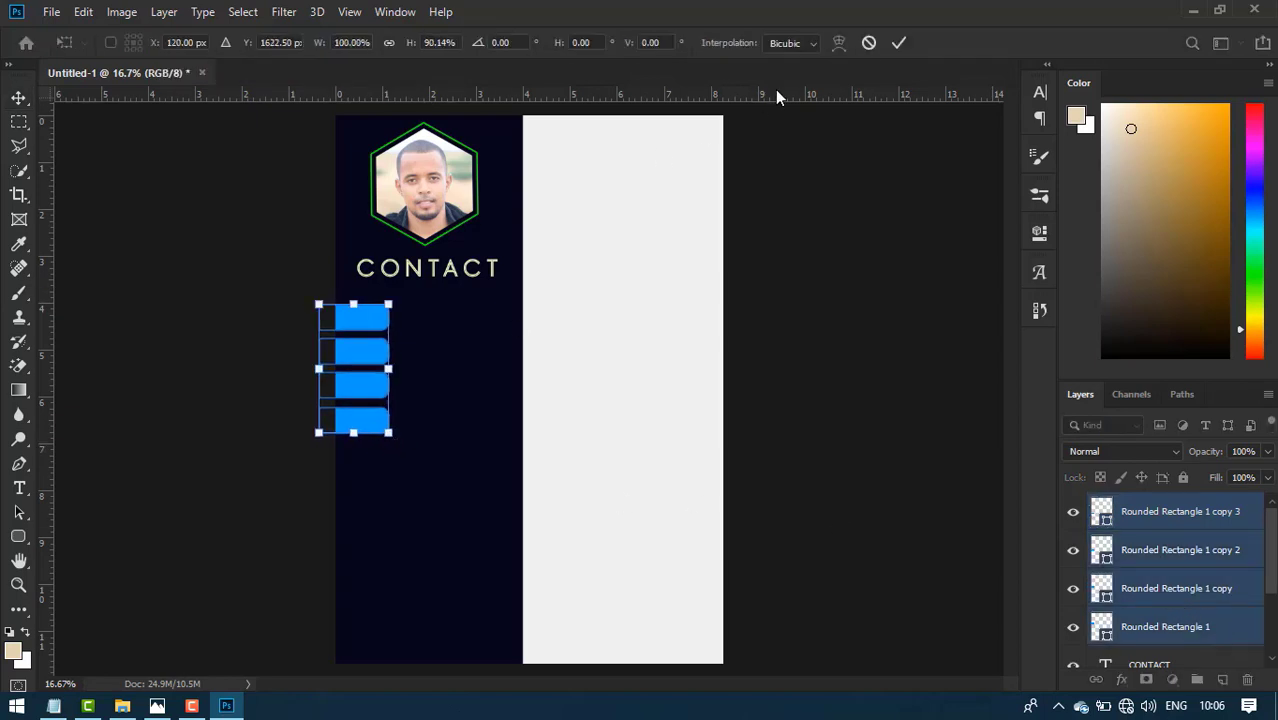
left_click(899, 42)
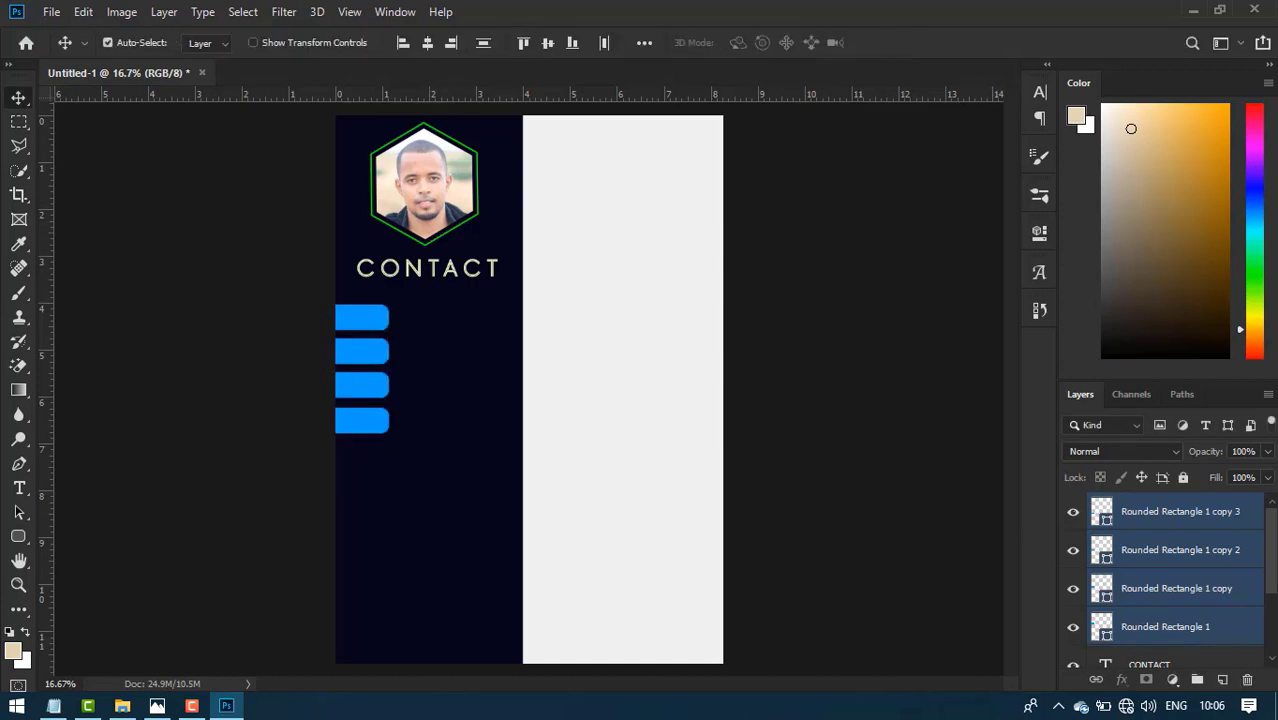
left_click(1180, 522)
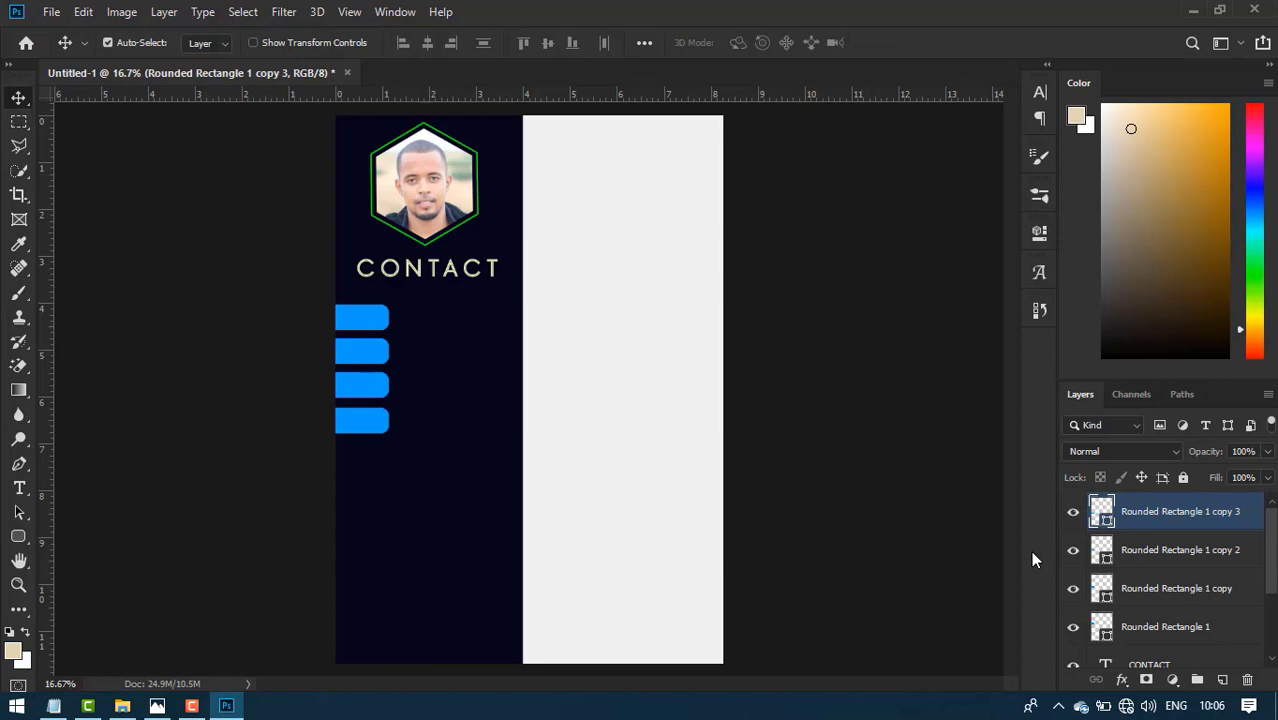
left_click(898, 537)
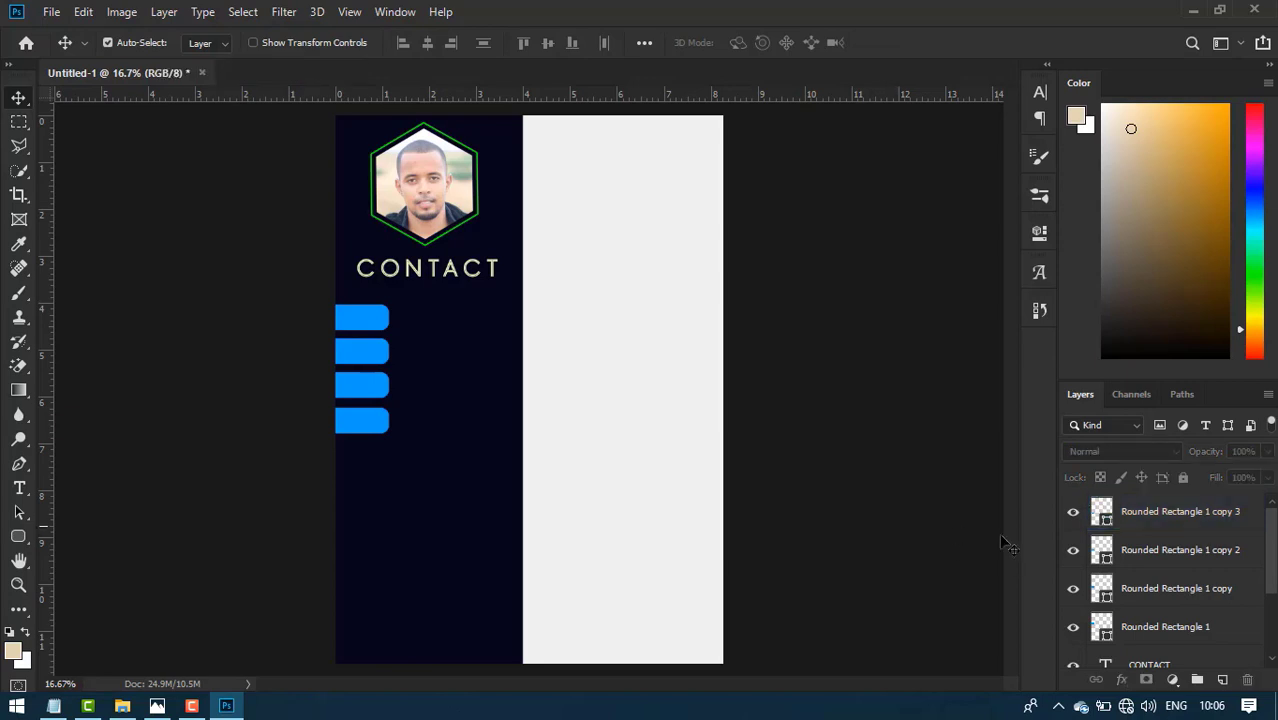
scroll(1165, 580, "down", 1)
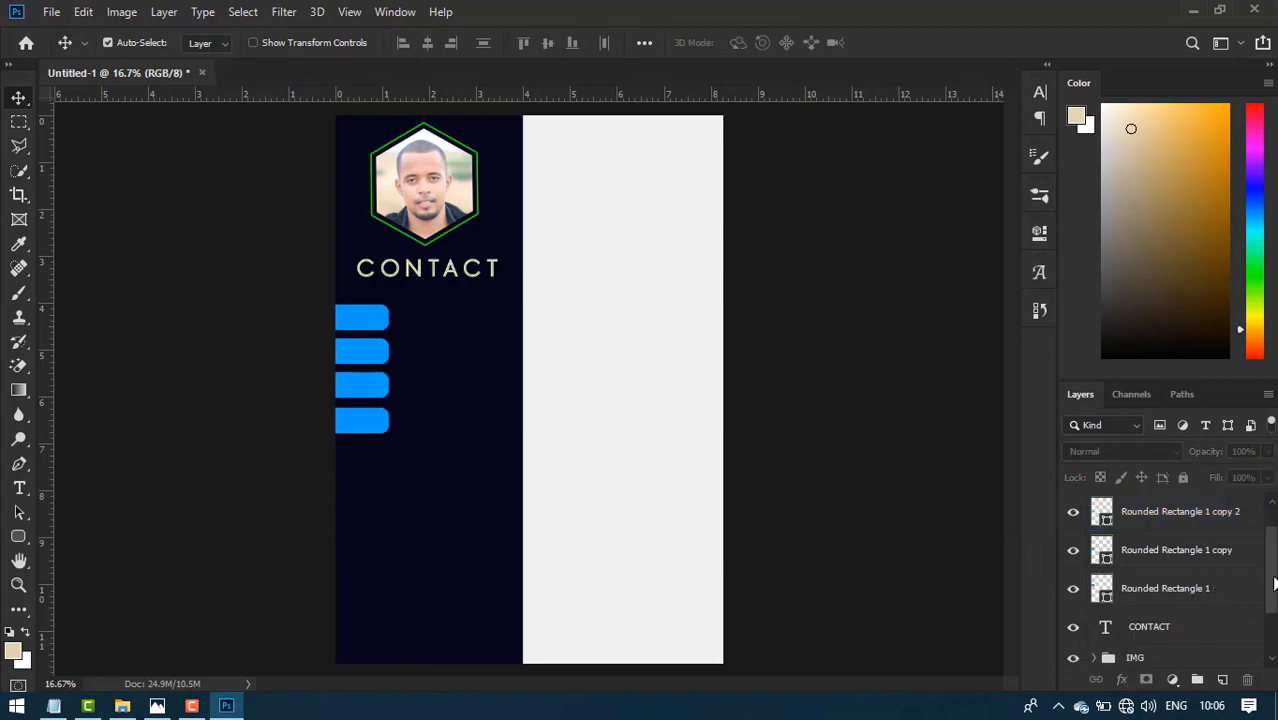
scroll(1272, 583, "down", 2)
scroll(1272, 583, "up", 3)
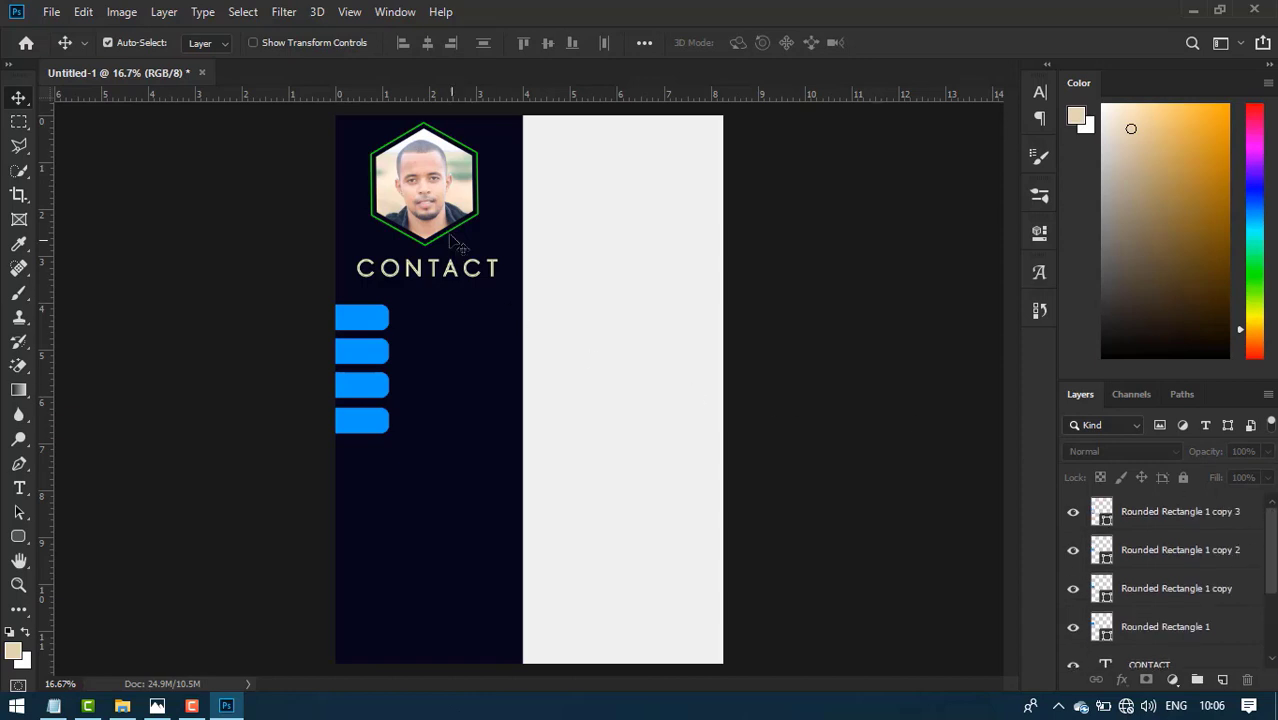
left_click(17, 487)
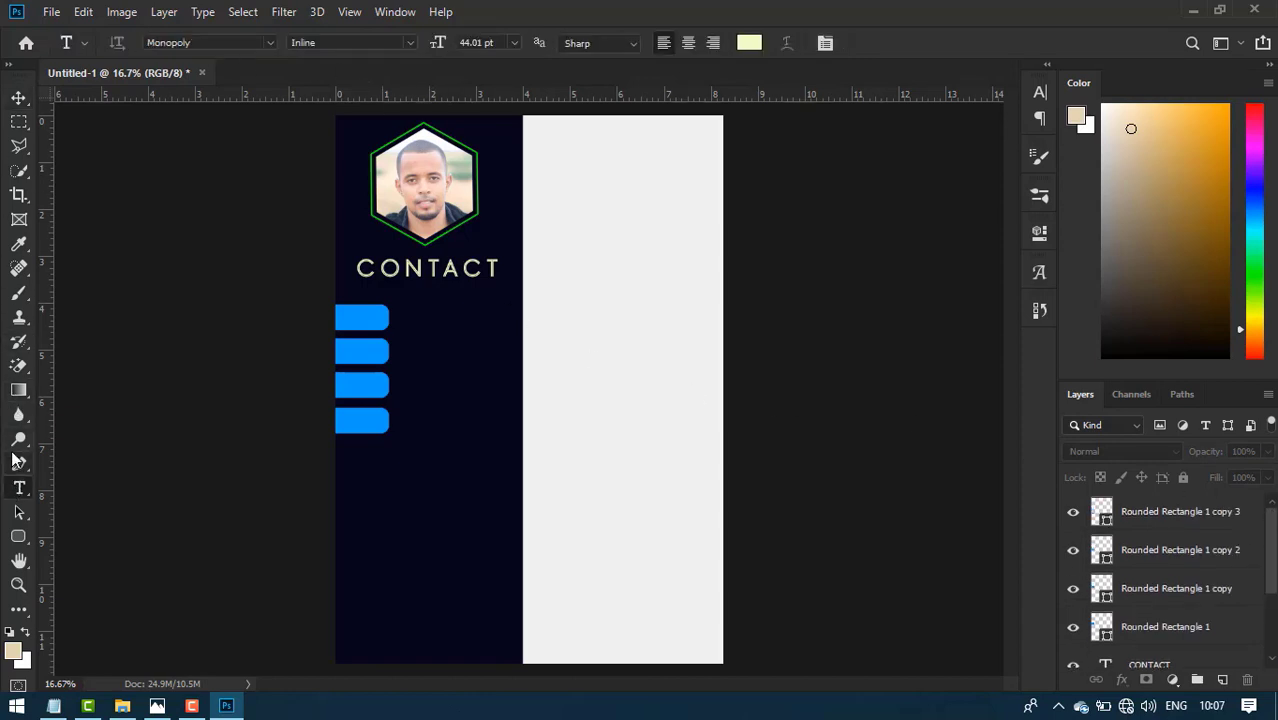
- Check the contact and hobby icon names listed in Notepad
left_click(55, 707)
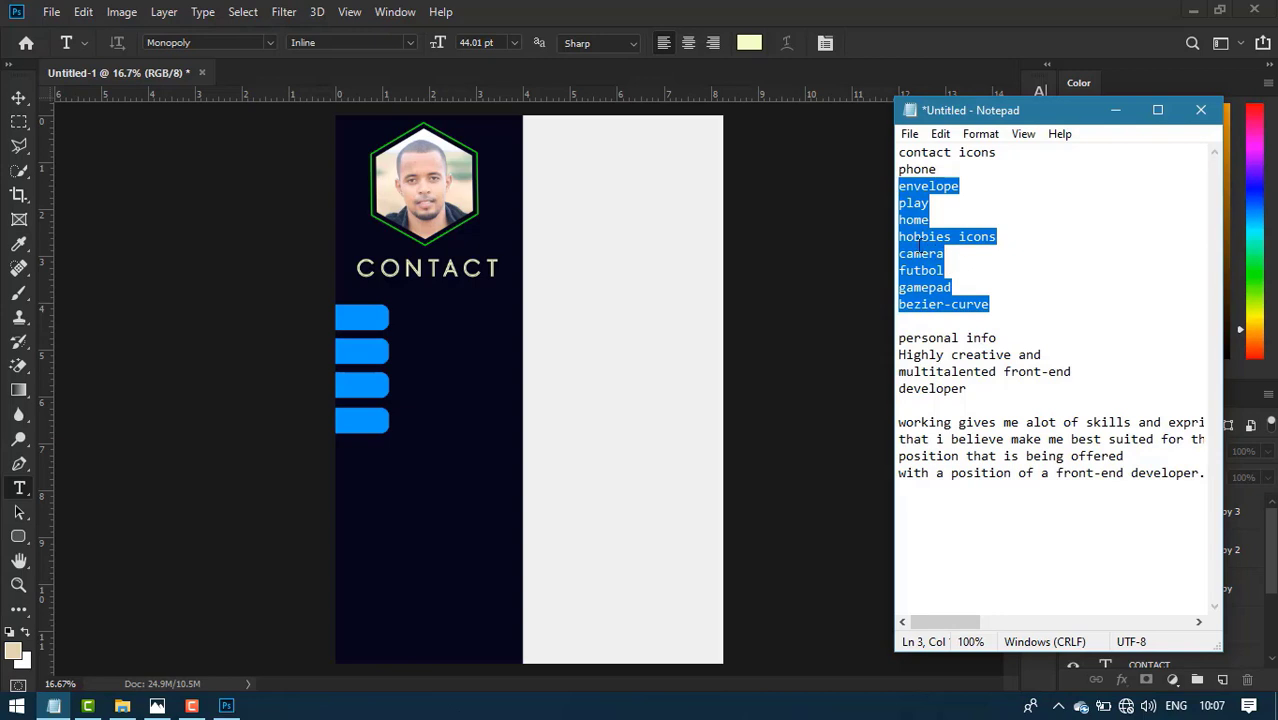
left_click(937, 186)
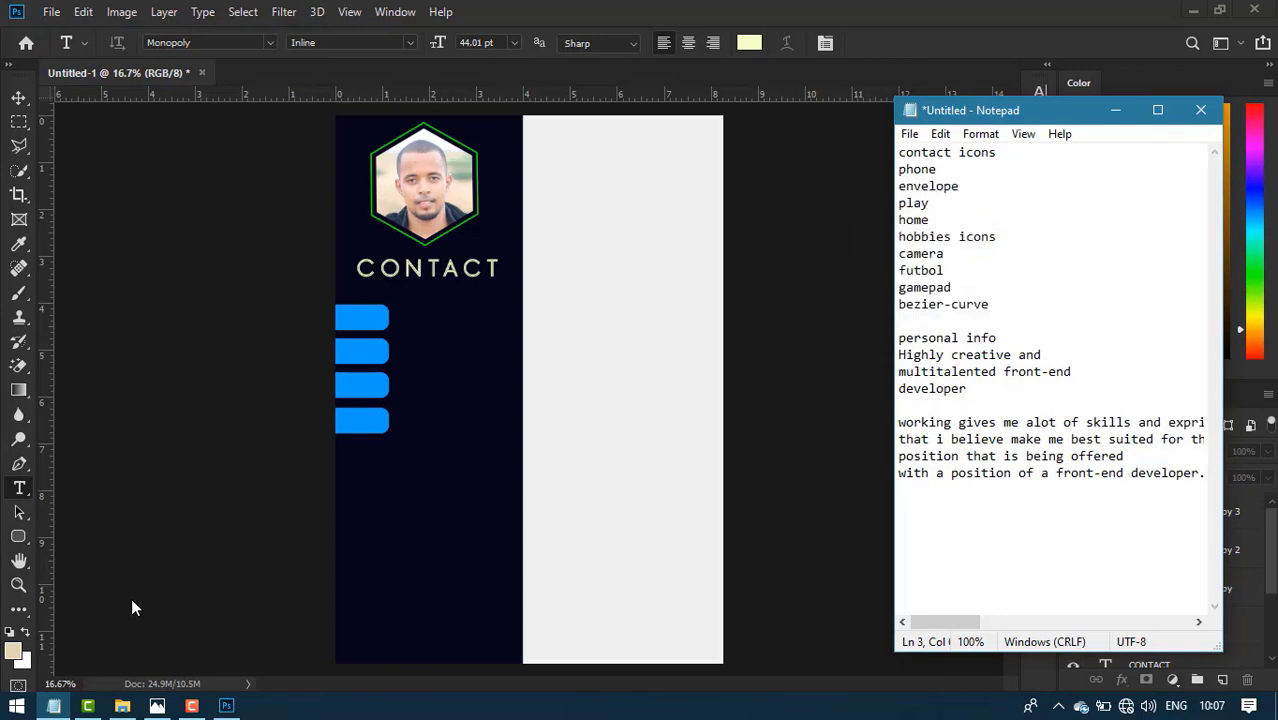
left_click(55, 707)
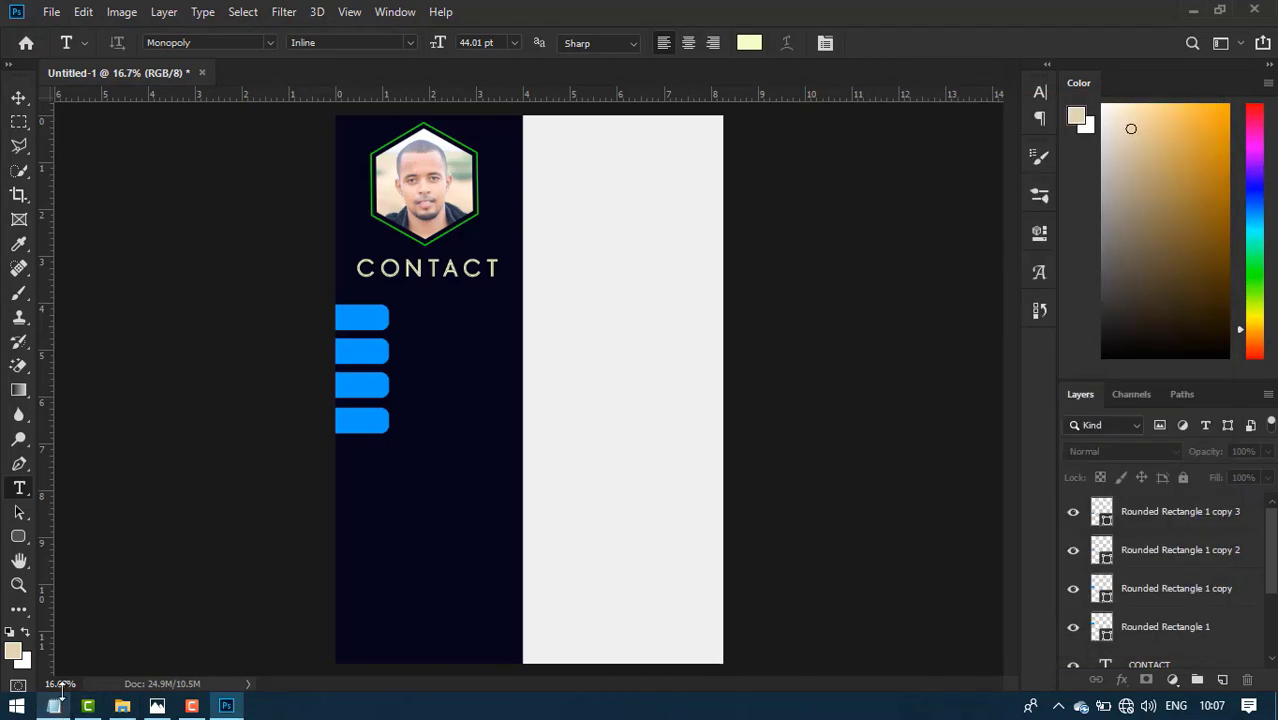
- Drag the PHONE icon from the resume.psd reference into the poster
key("v")
left_click(379, 422)
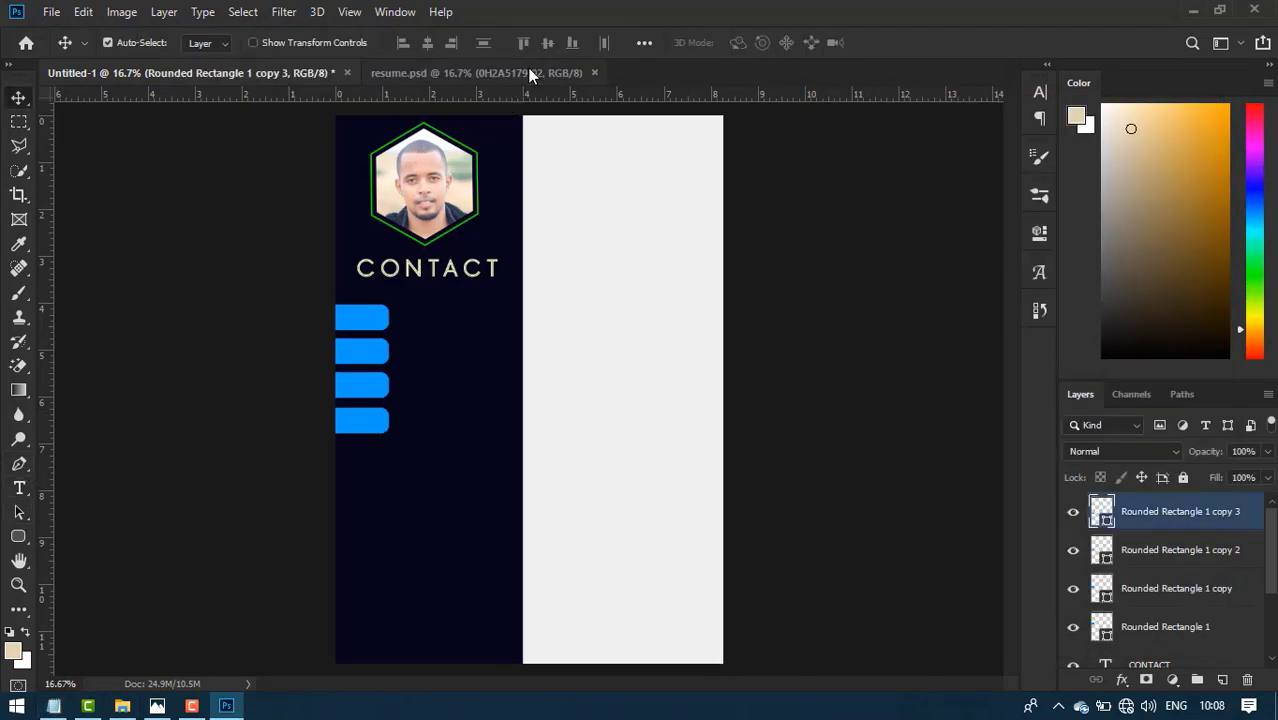
left_click(530, 73)
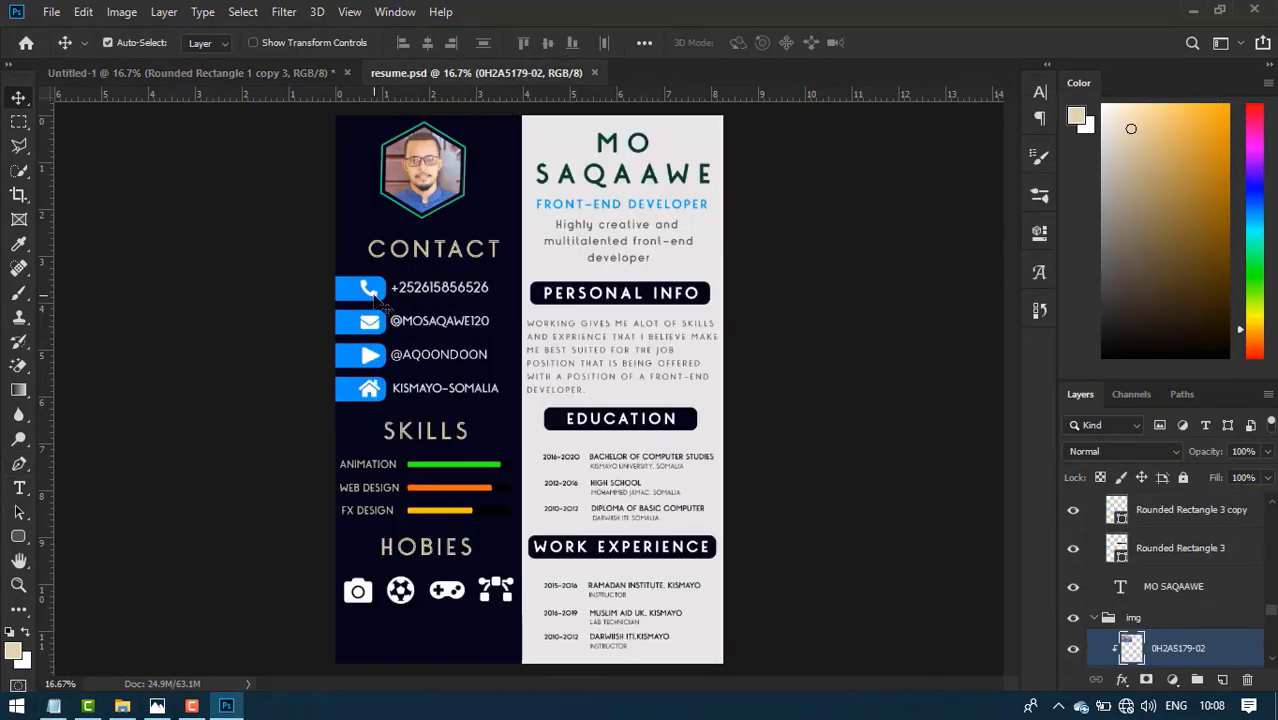
left_click_drag(372, 292, 306, 178)
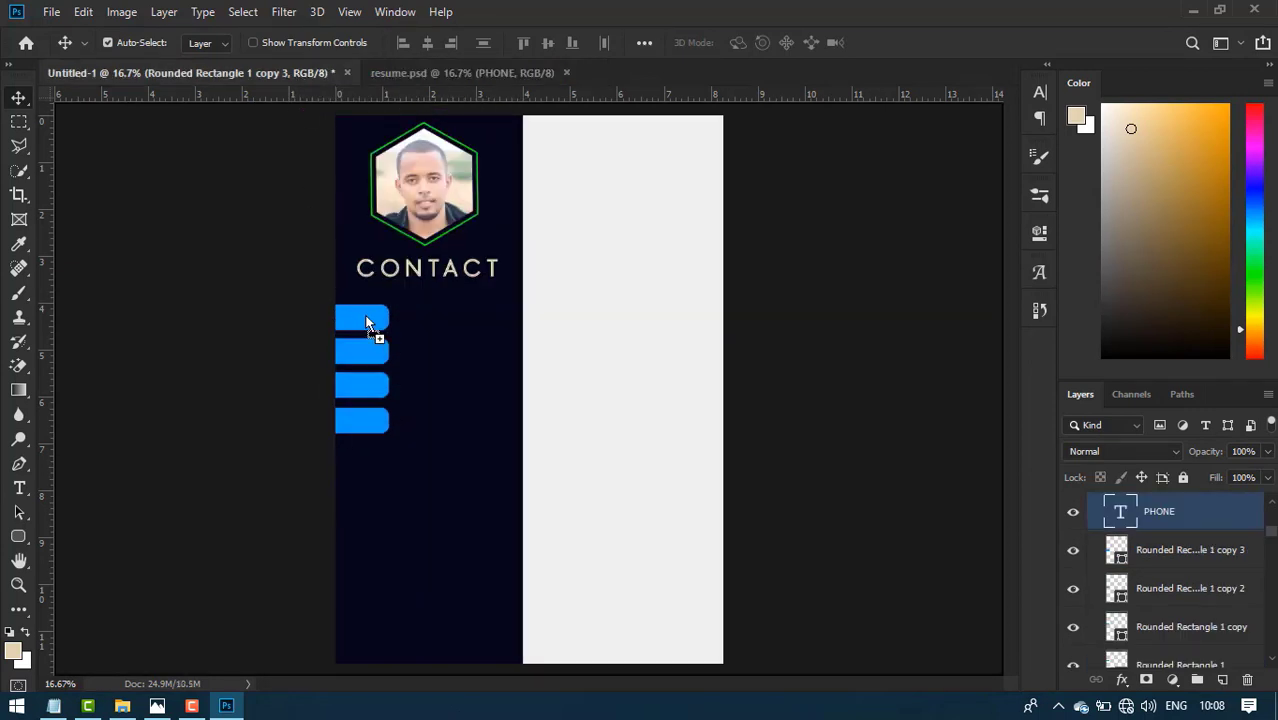
- Drag the phone, envelope, play and home icons from resume.psd onto the four blue bars
left_click_drag(367, 323, 369, 316)
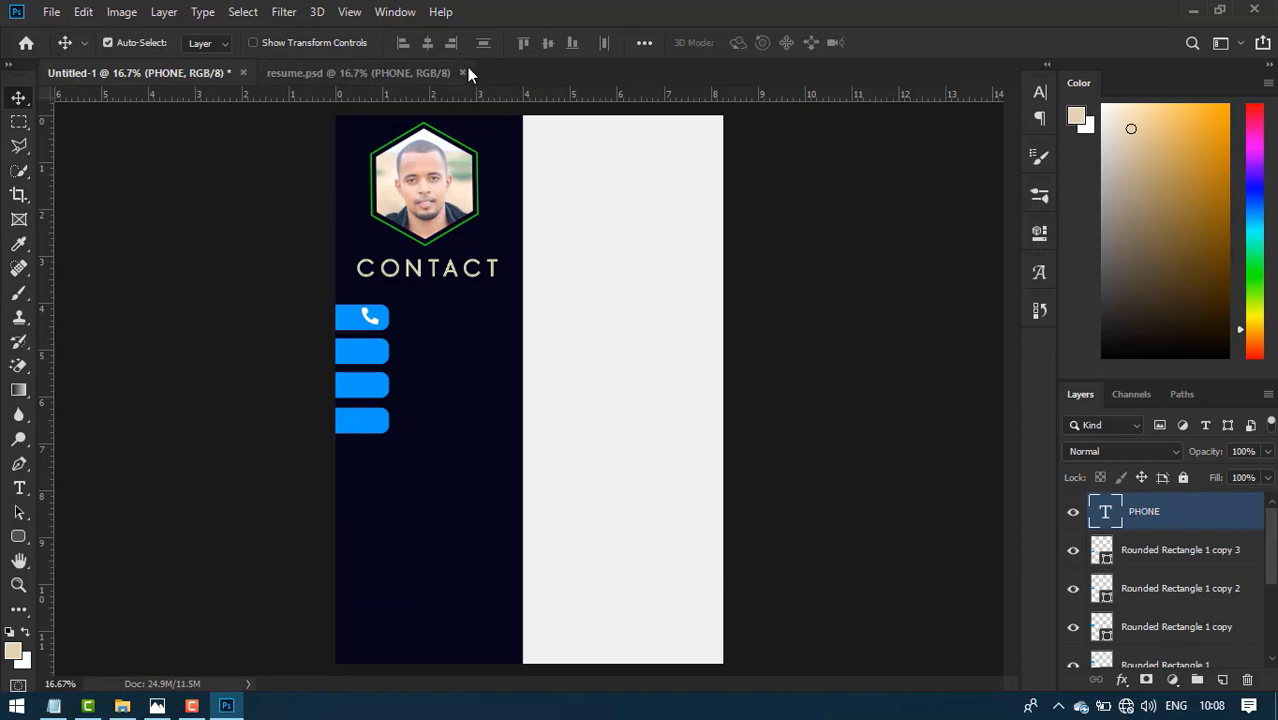
left_click(379, 72)
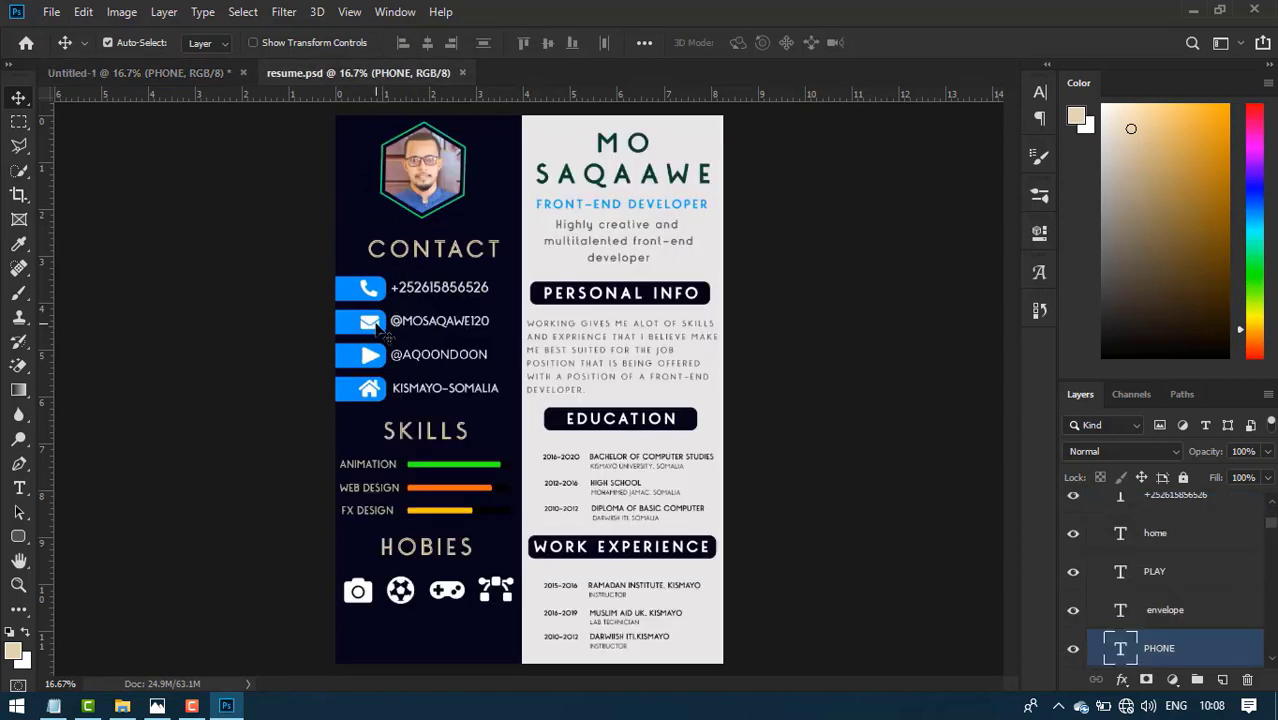
left_click_drag(372, 325, 265, 237)
left_click(361, 72)
left_click_drag(352, 385, 241, 180)
left_click(342, 73)
left_click_drag(367, 415, 367, 411)
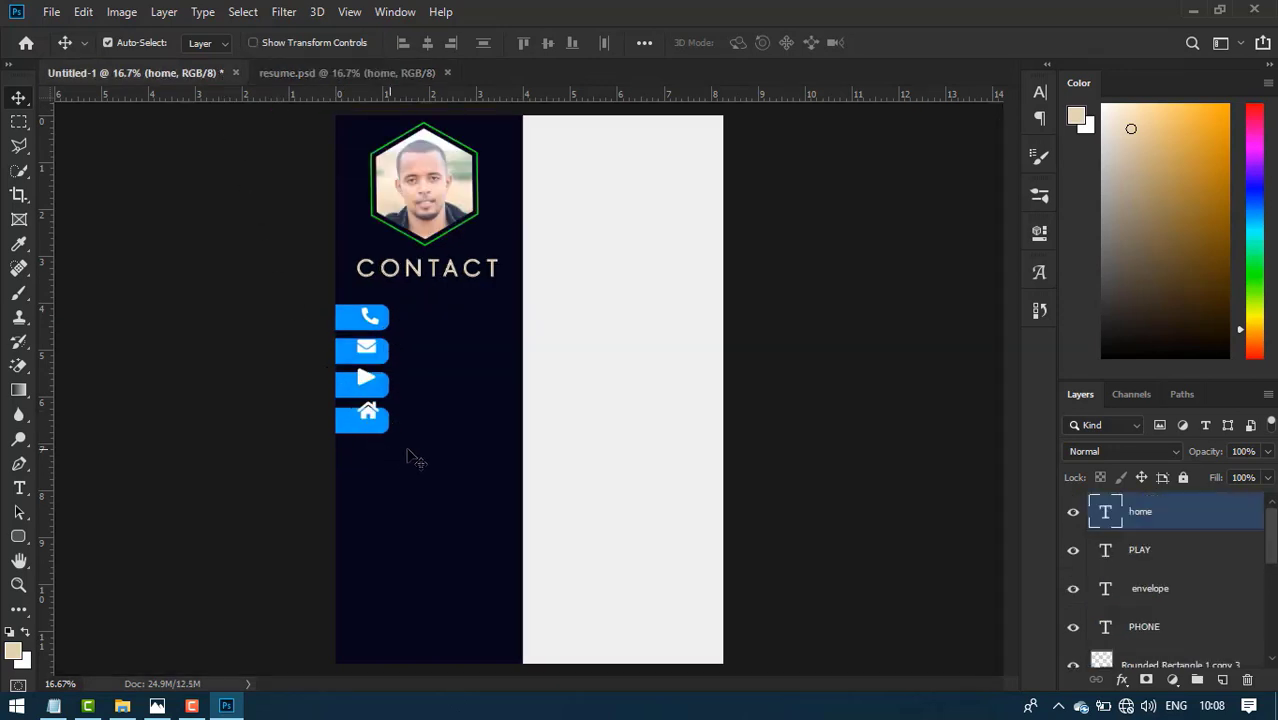
- Nudge the home and envelope icons so each sits centred on its blue bar
key("shift+Down")
key("shift+Down")
key("shift+Down")
key("shift+Down")
key("shift+Down")
left_click(368, 385)
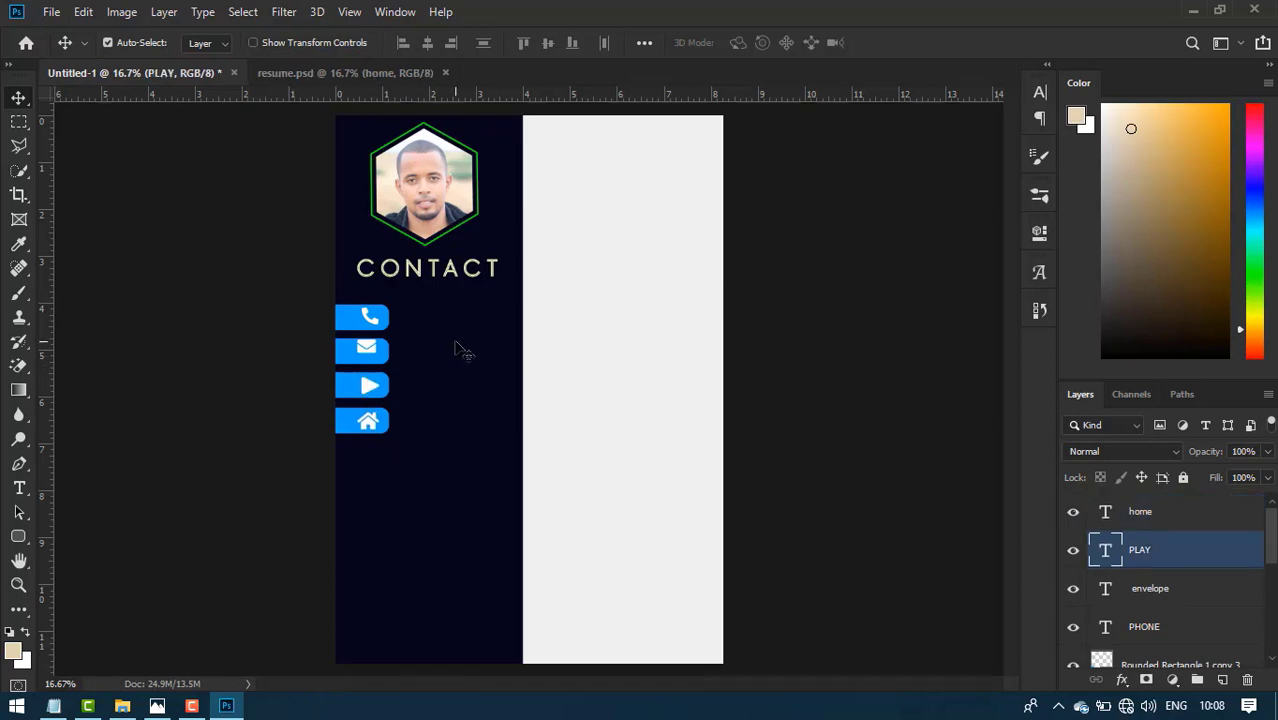
left_click(367, 349)
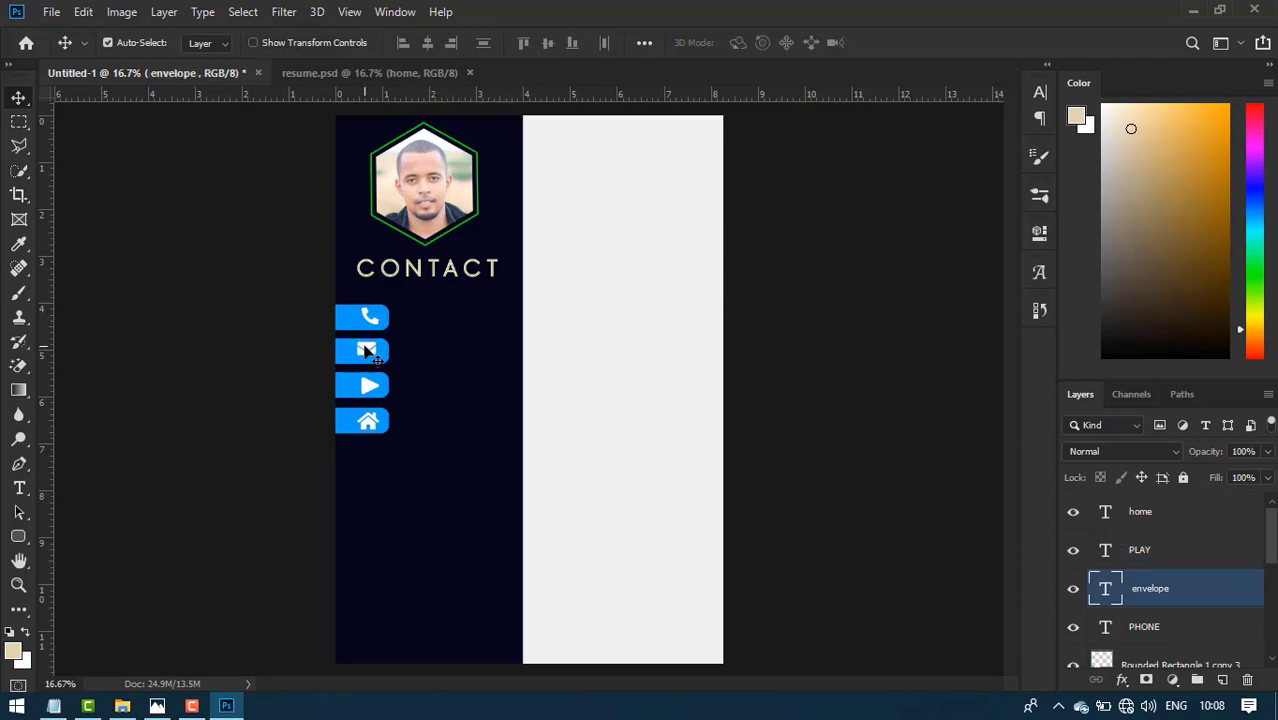
left_click_drag(367, 349, 367, 352)
left_click(367, 318)
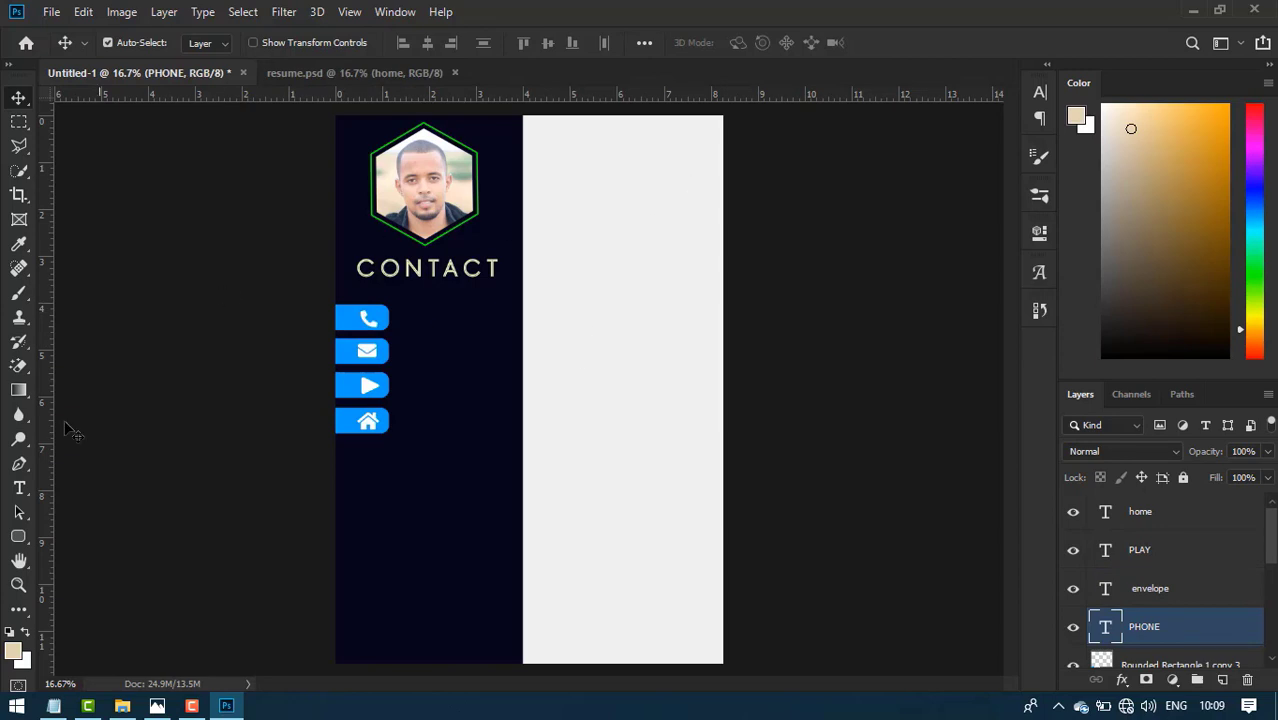
left_click(19, 487)
- Start a text line beside the phone bar in Monopoly Inline, All Caps, with the placeholder cleared
left_click(428, 322)
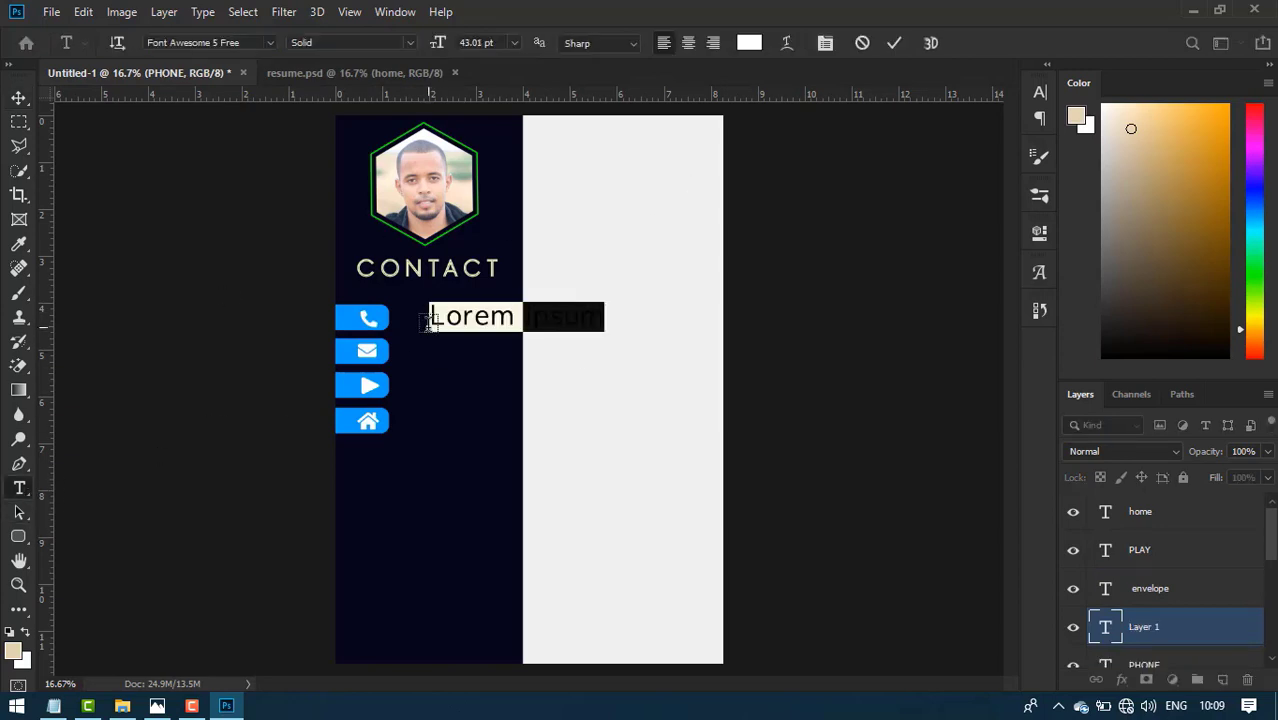
key("ctrl+t")
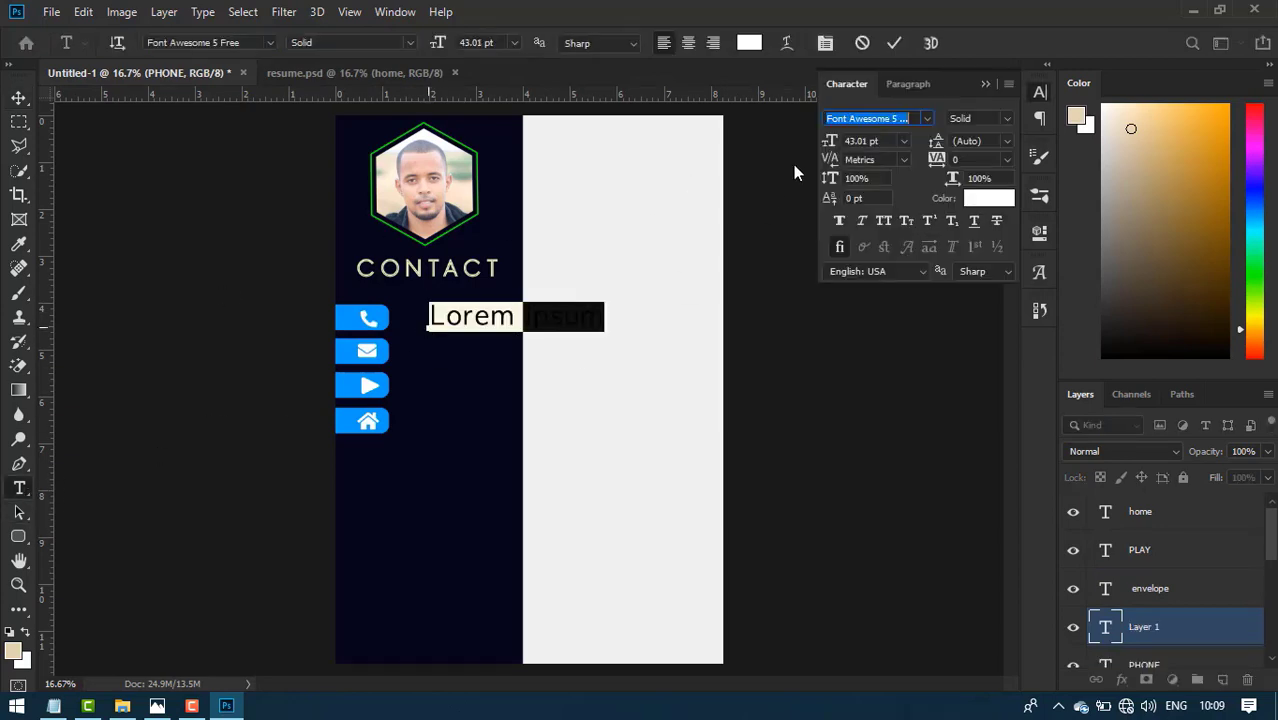
left_click_drag(830, 142, 802, 146)
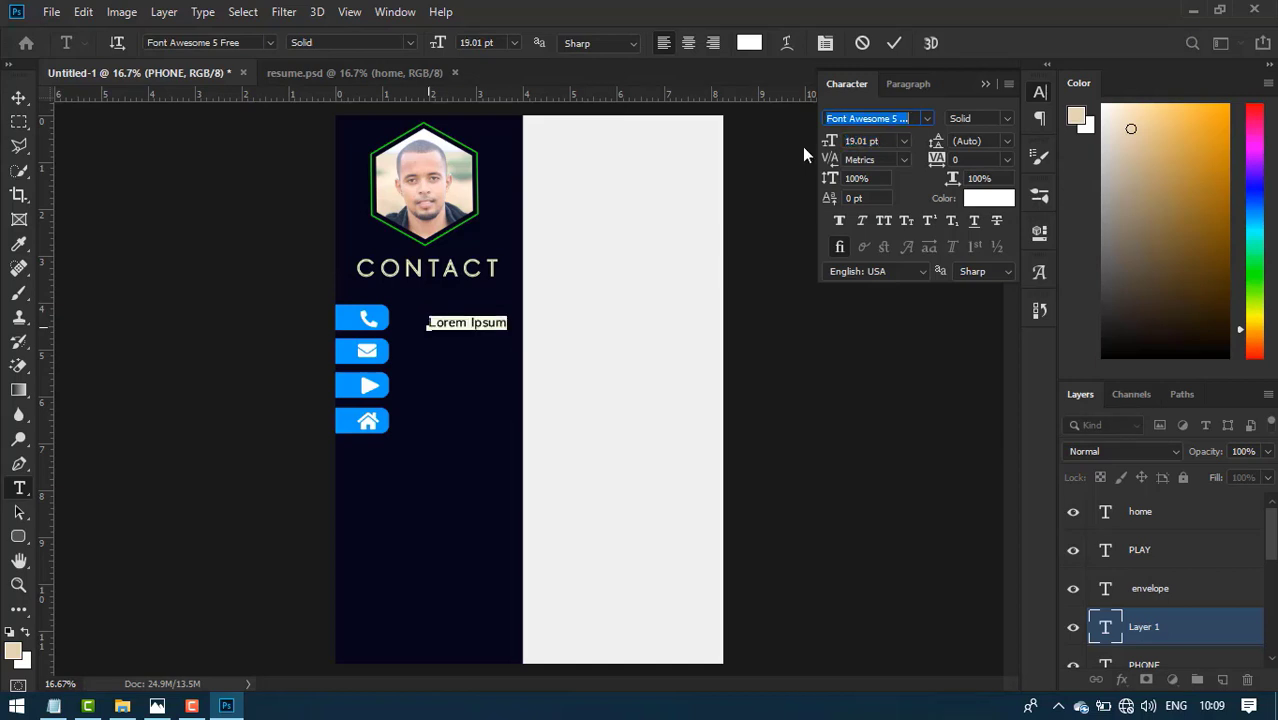
left_click(927, 119)
left_click(880, 191)
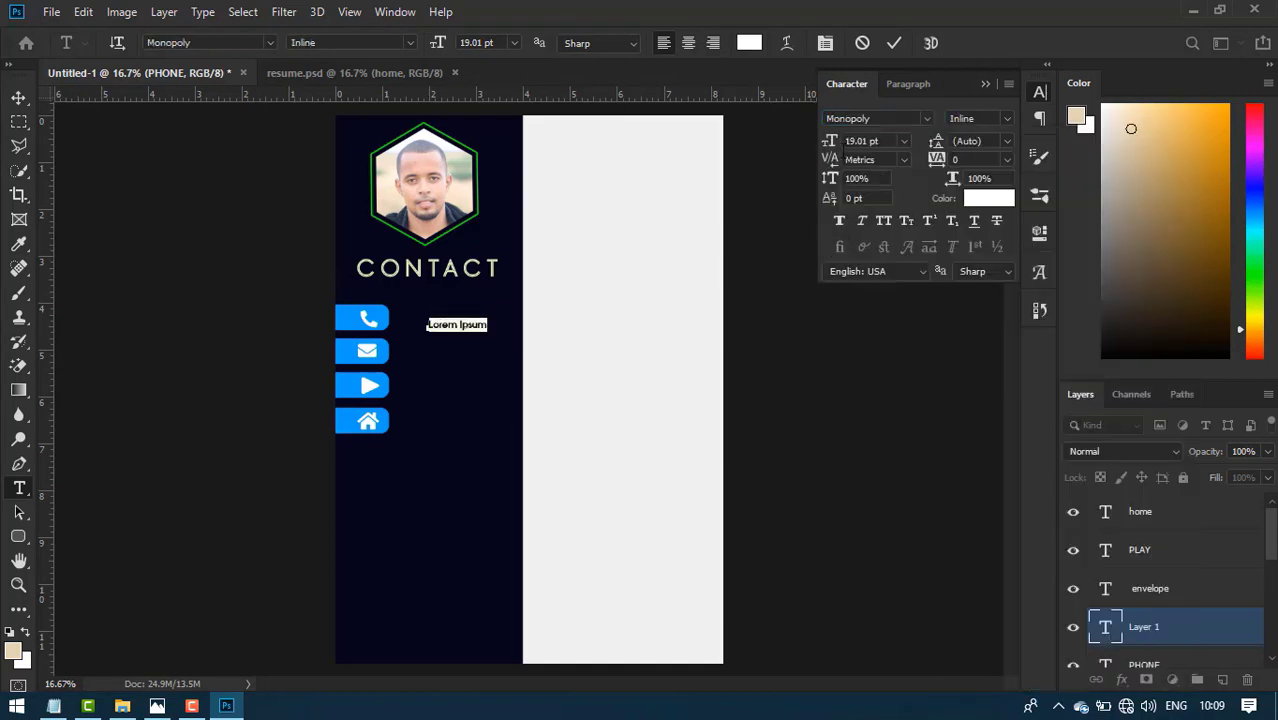
left_click_drag(836, 143, 830, 147)
left_click(884, 221)
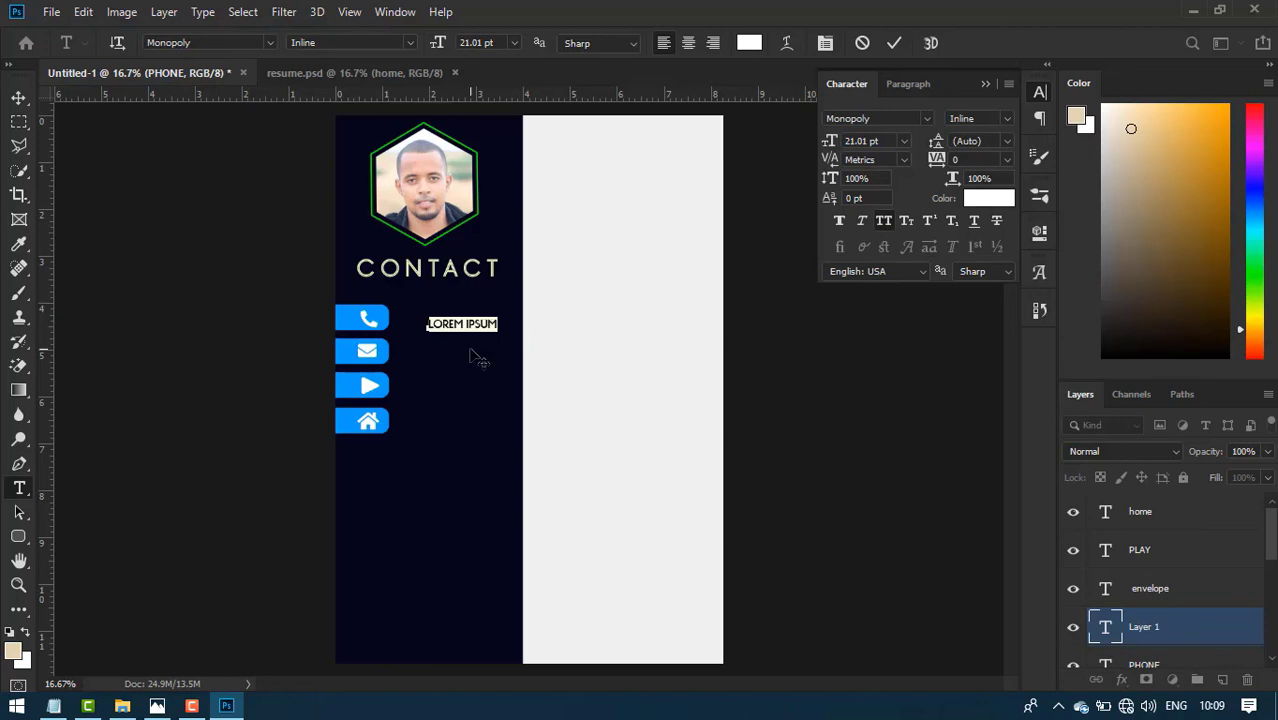
key("BackSpace")
- Enter the phone number, place it beside the phone icon and enlarge it to 33 pt
key("ctrl+plus")
key("ctrl+plus")
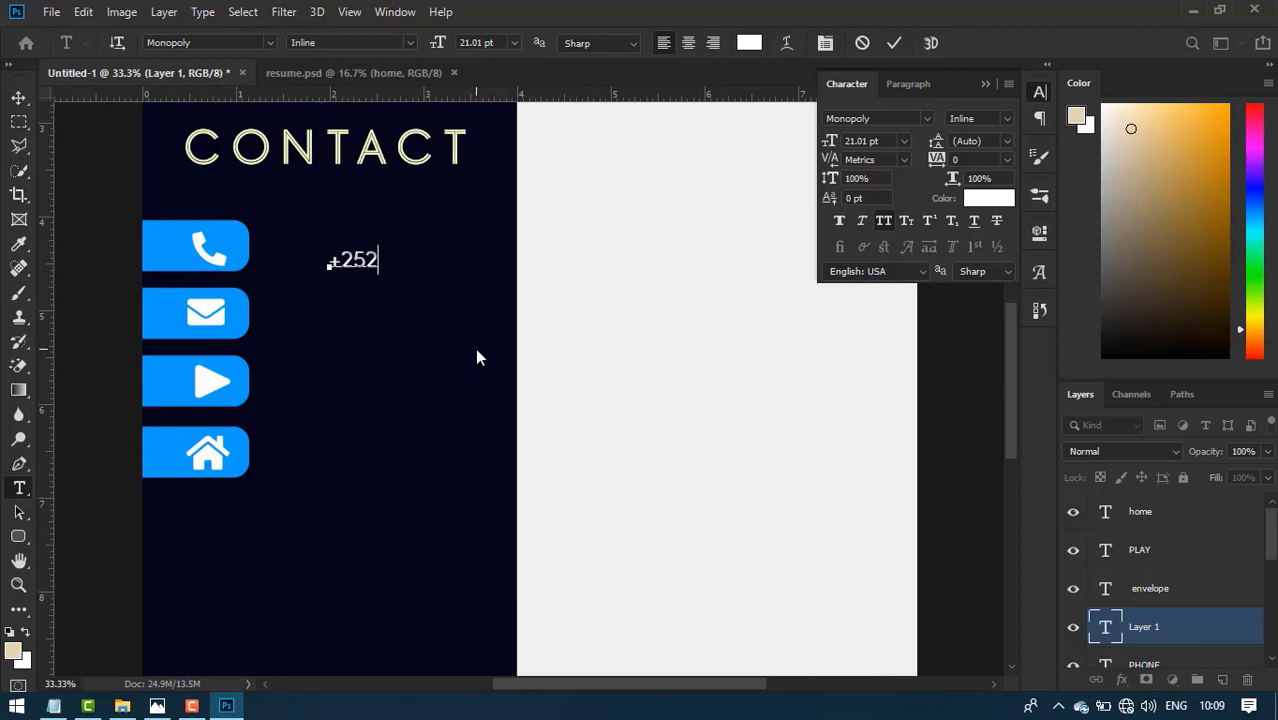
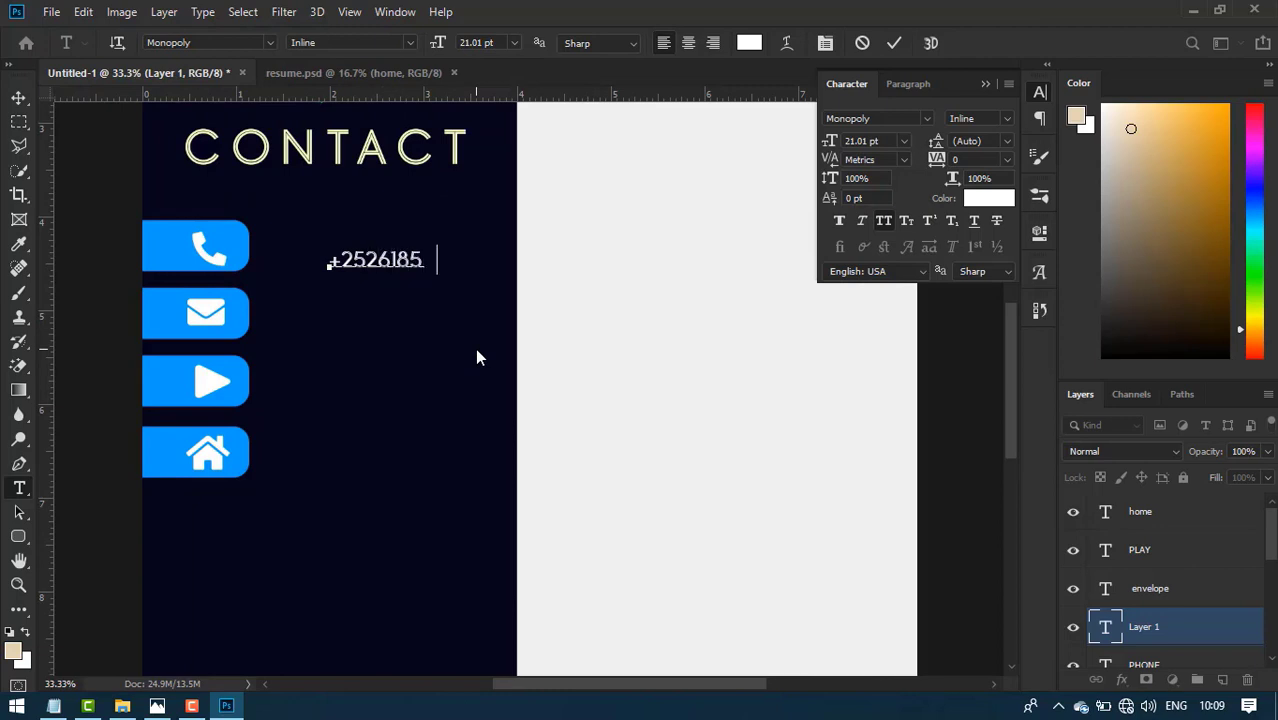
left_click(896, 43)
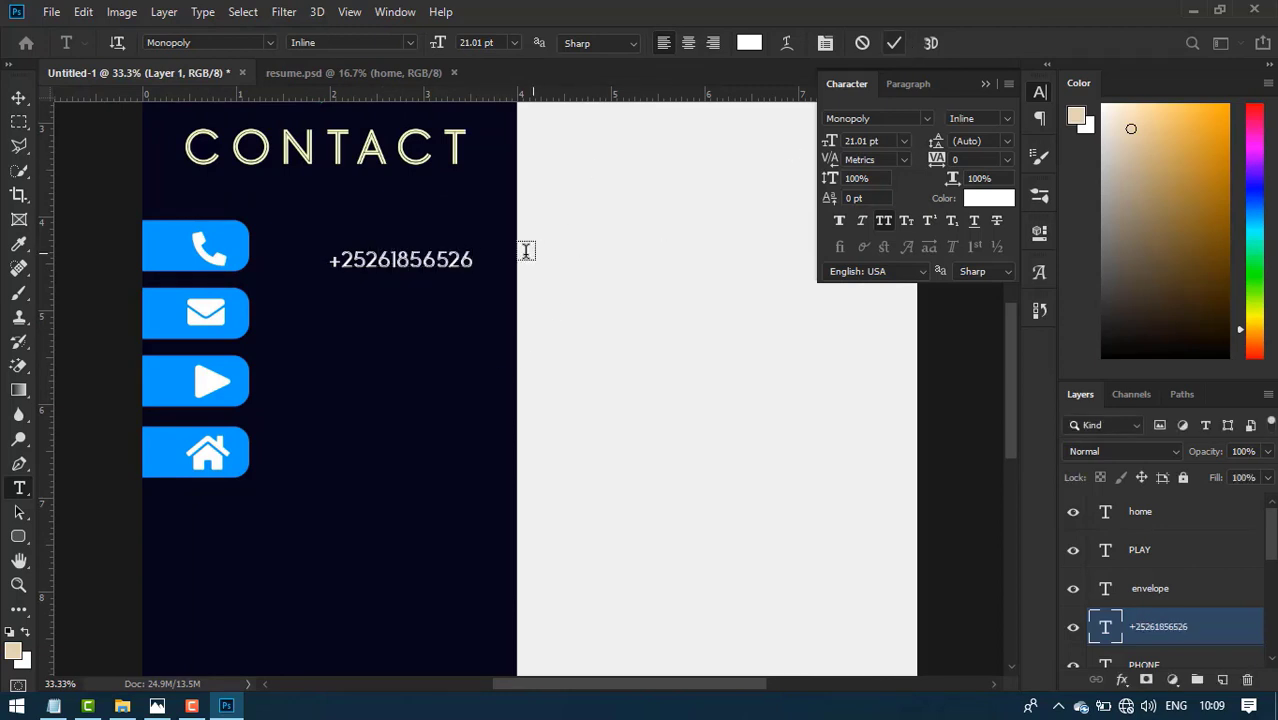
left_click(18, 97)
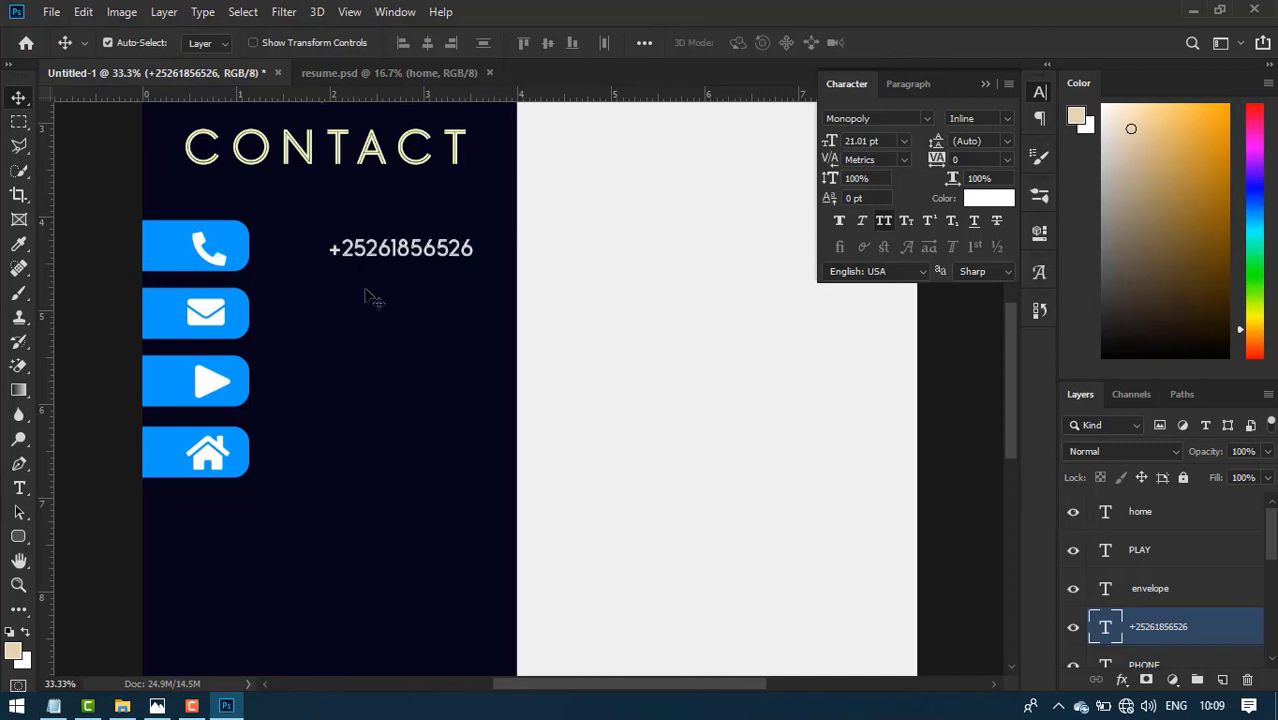
left_click_drag(377, 269, 314, 265)
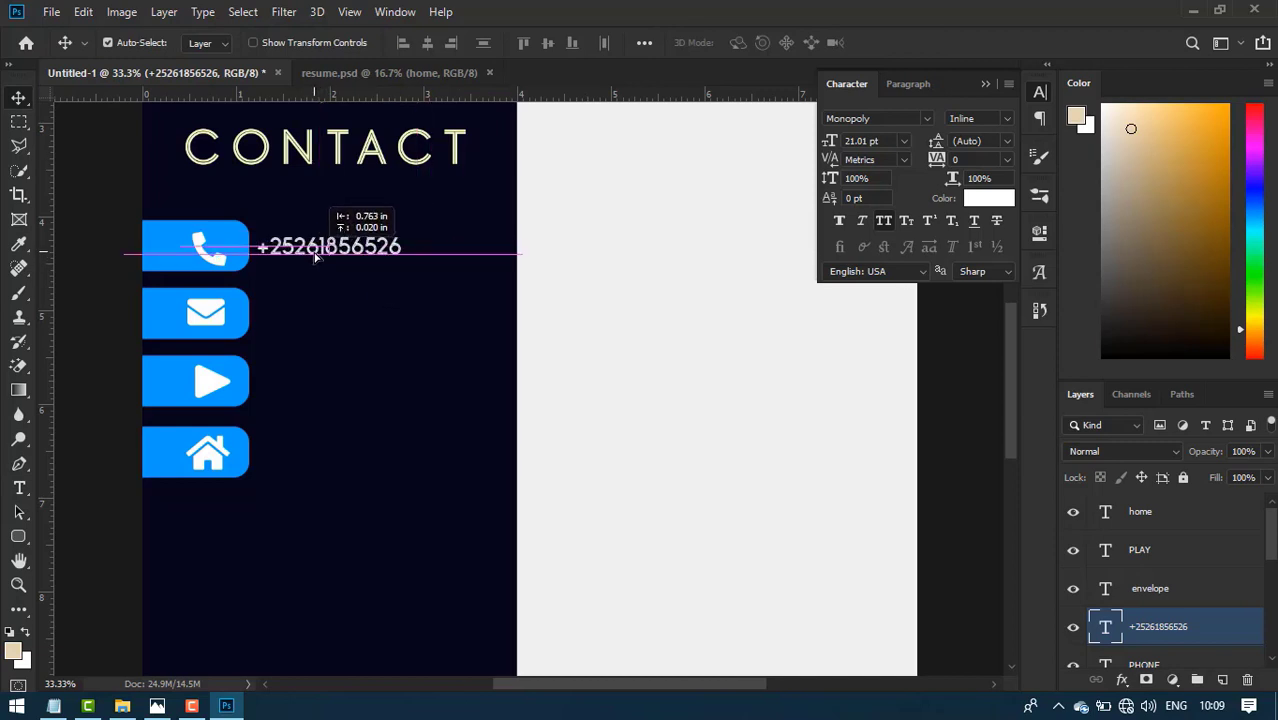
mouse_move(832, 146)
left_mouse_down()
mouse_move(845, 144)
mouse_move(824, 145)
left_mouse_up()
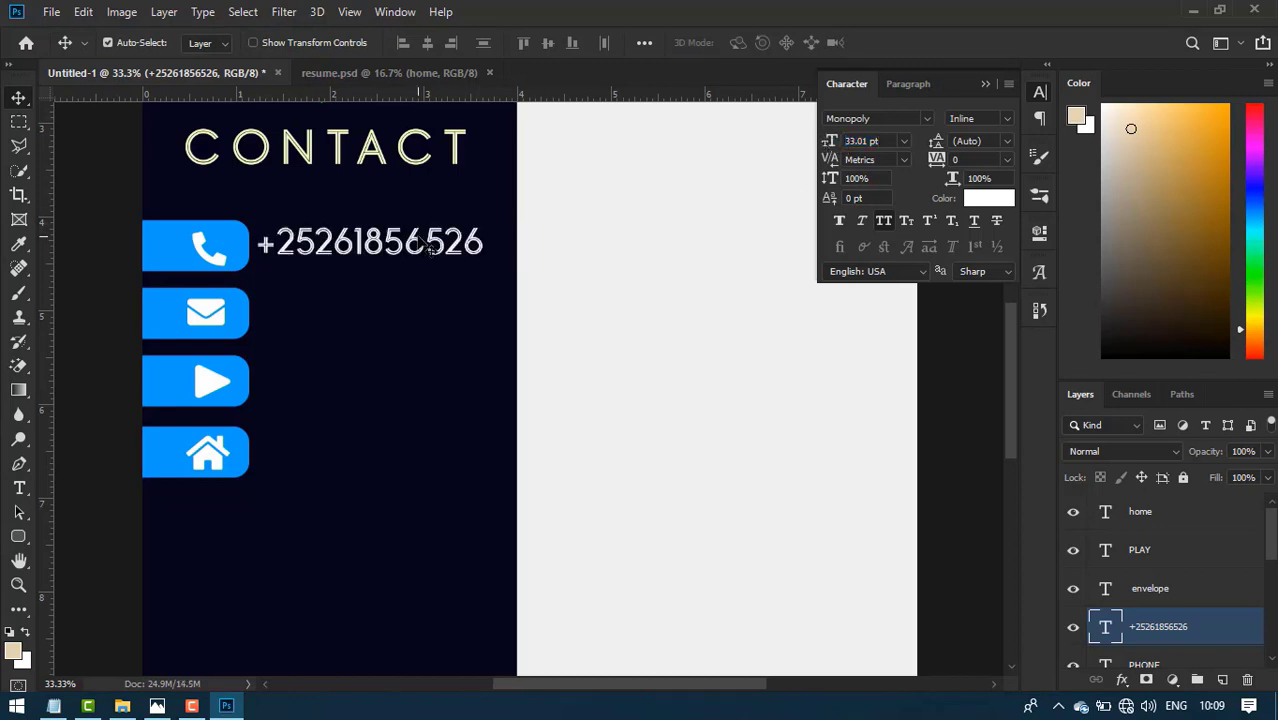
key("shift+Down")
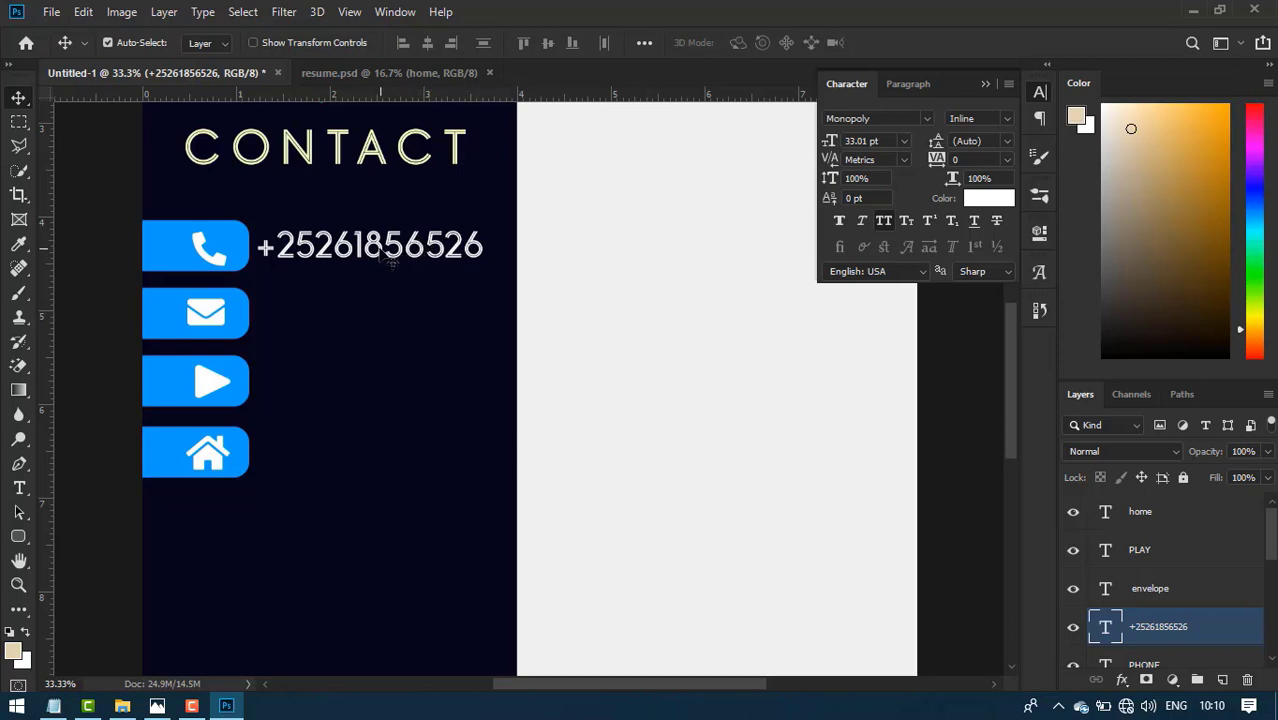
- Duplicate the phone line down to the envelope row and retype it as the first social handle
key("alt+Down")
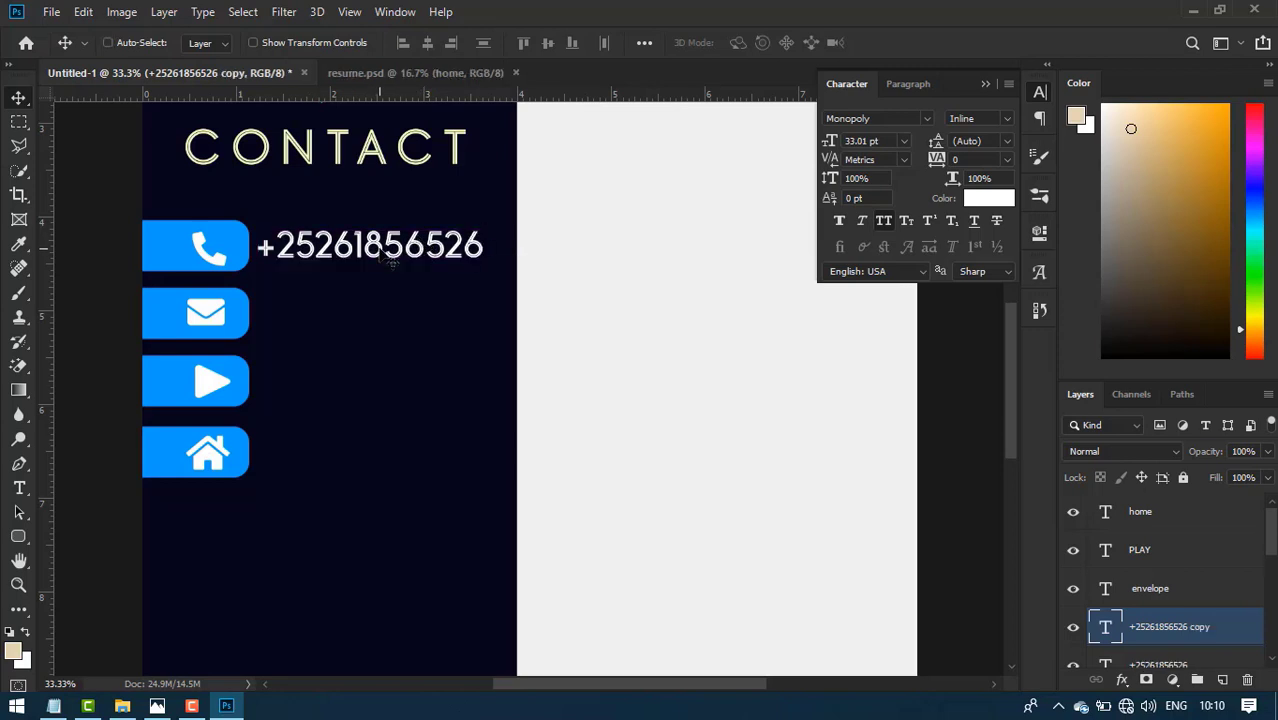
key("shift+Down")
key("shift+Down")
key("shift+Down")
key("shift+Down")
key("shift+Down")
key("shift+Down")
key("shift+Down")
key("shift+Down")
key("shift+Down")
key("shift+Down")
key("shift+Down")
key("shift+Down")
key("shift+Down")
key("shift+Down")
key("shift+Down")
key("shift+Down")
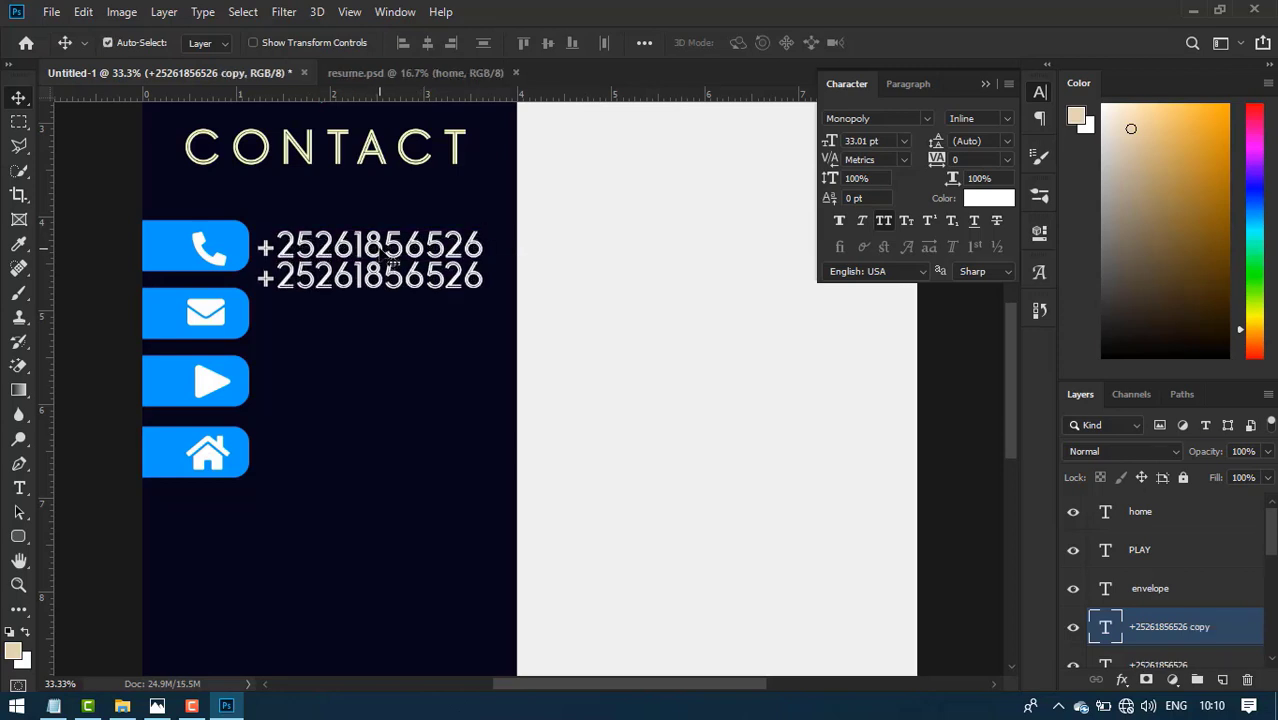
key("shift+Down")
key("shift+Down")
key("shift+Down")
double_click(372, 322)
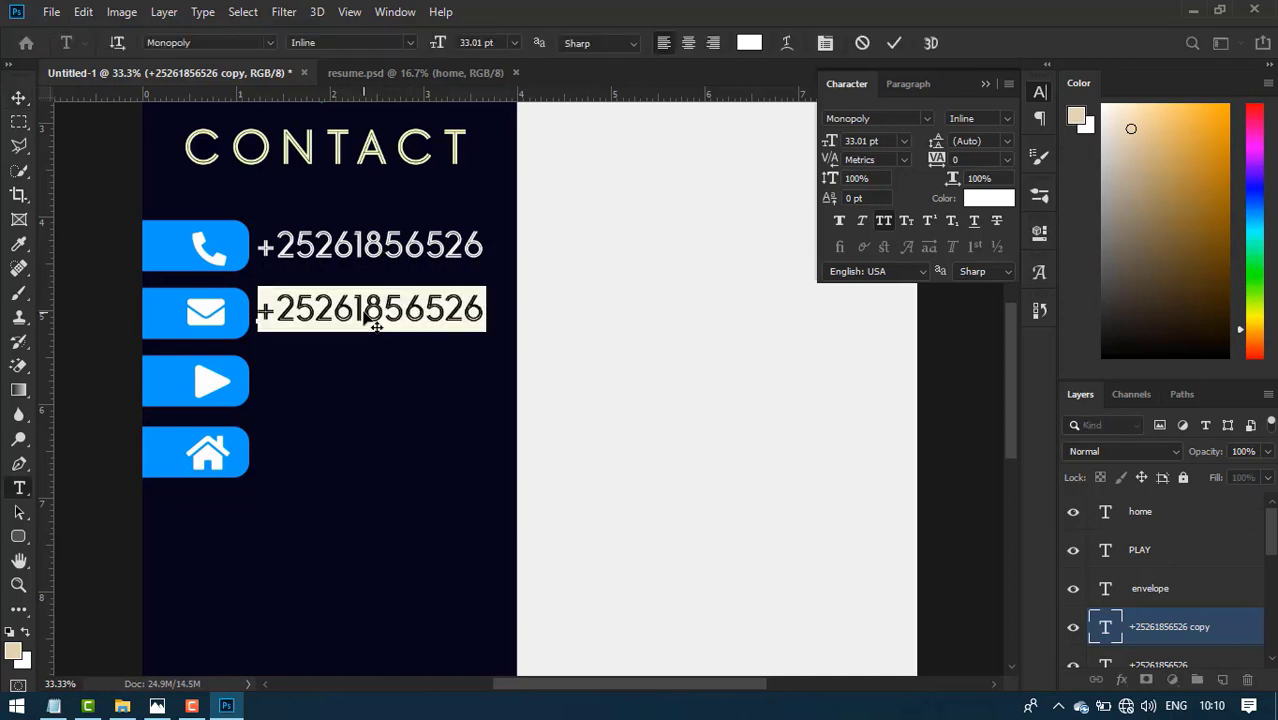
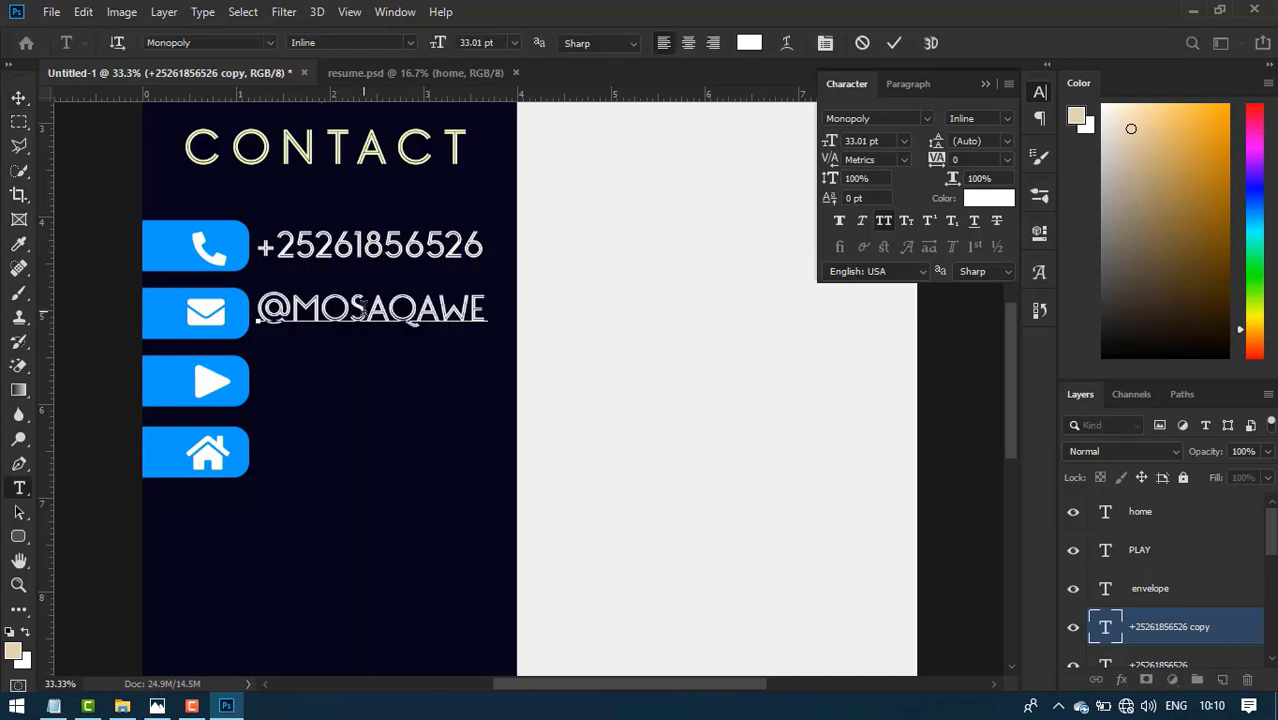
left_click(893, 42)
key("v")
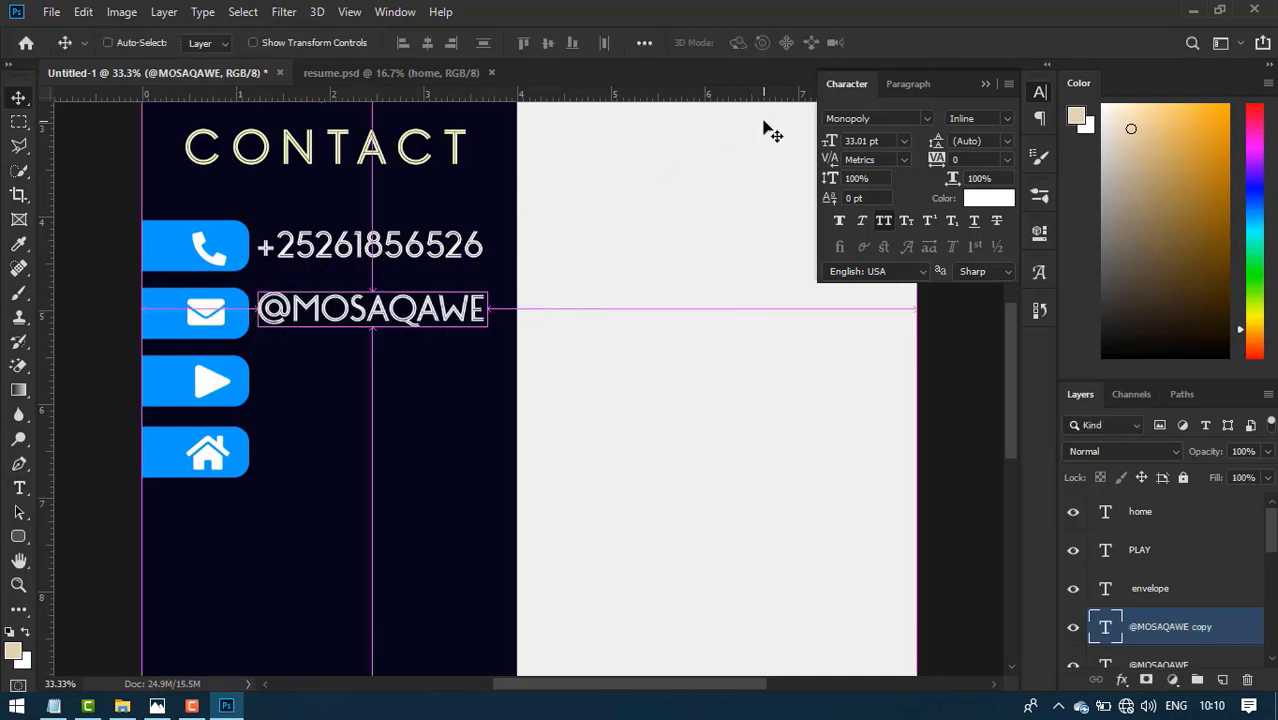
- Copy the handle to the play row, change it to the second social handle at 30 pt
key("shift+Down")
key("shift+Down")
key("shift+Down")
key("shift+Down")
key("shift+Down")
key("shift+Down")
key("shift+Down")
key("shift+Down")
key("shift+Down")
key("shift+Down")
key("shift+Down")
key("shift+Down")
key("shift+Down")
key("shift+Down")
key("shift+Down")
key("shift+Down")
key("shift+Down")
key("shift+Down")
key("shift+Down")
key("shift+Down")
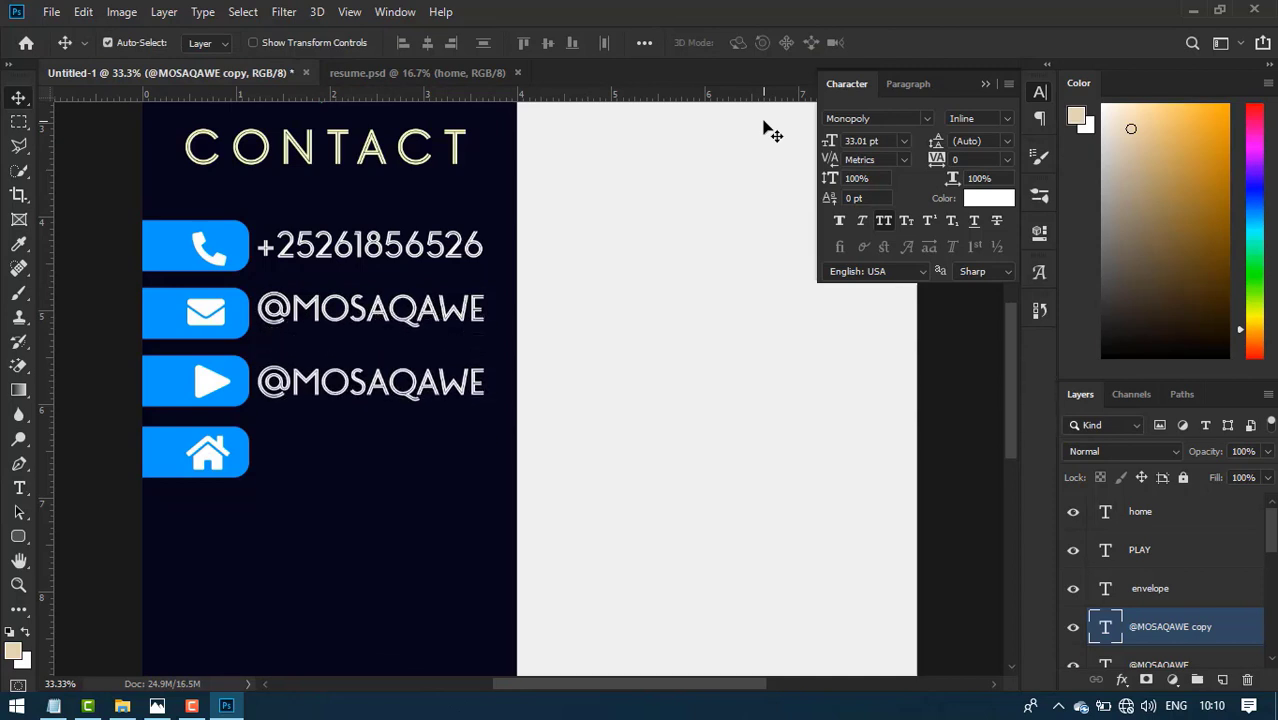
double_click(380, 388)
key("Left")
key("Right")
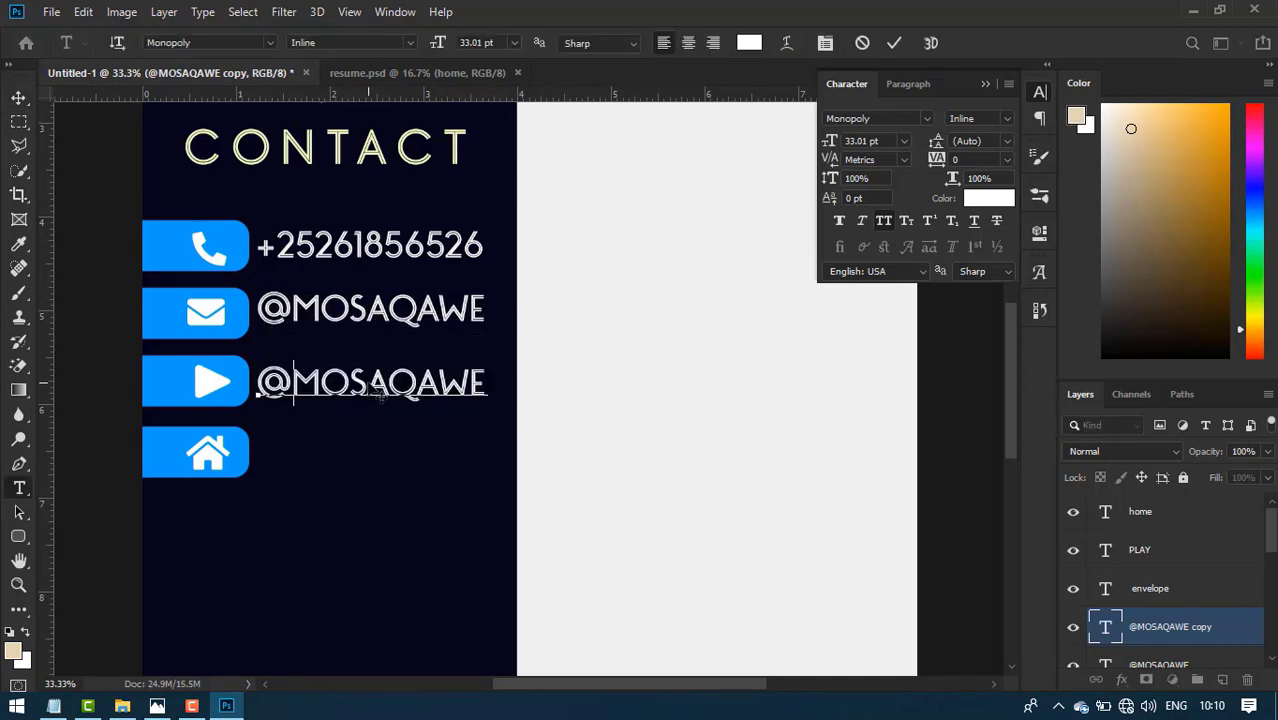
key("shift+End")
type("AQOONDOON")
key("ctrl+a")
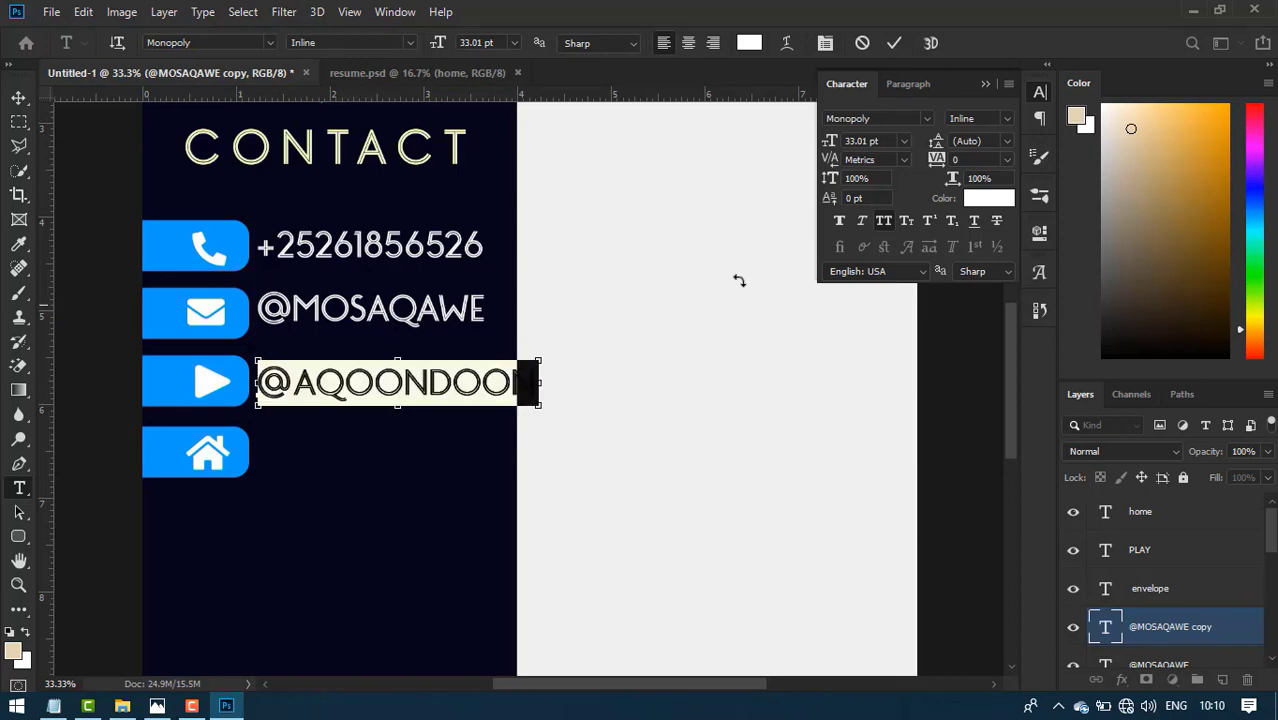
left_click_drag(831, 142, 828, 145)
key("ctrl+Return")
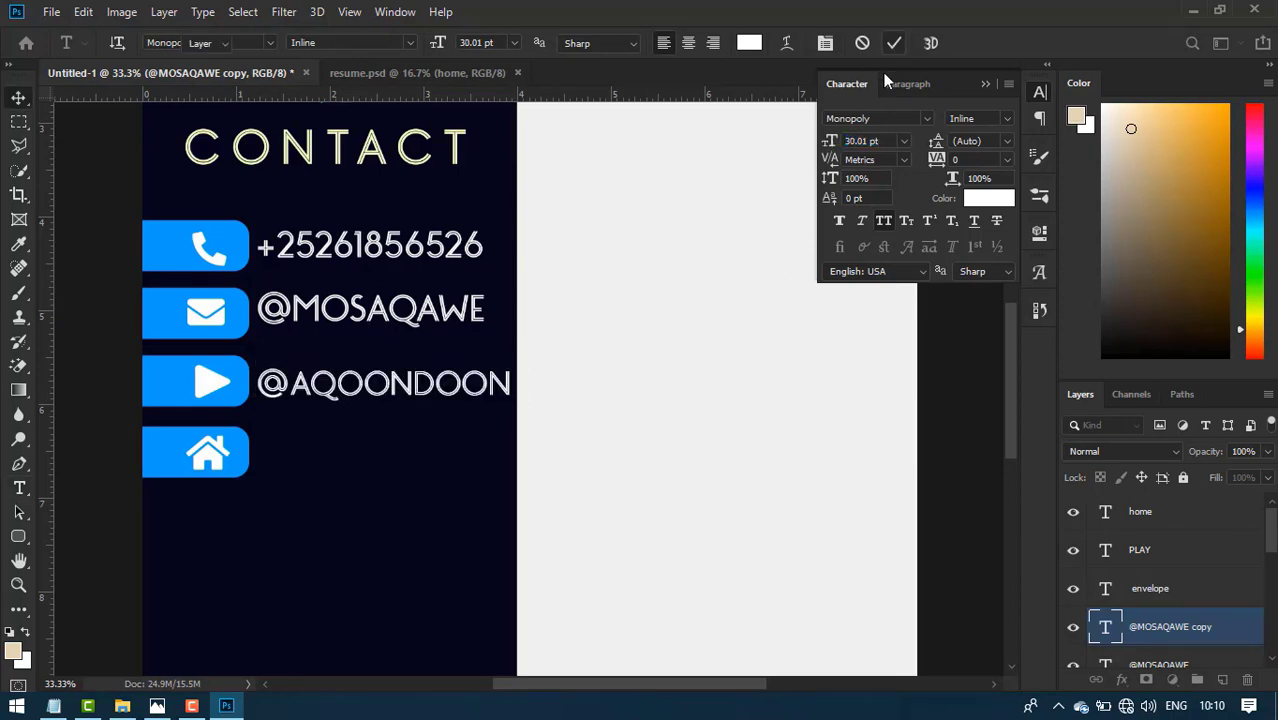
key("v")
- Resize both the envelope-row and play-row handles to 28 pt
left_click(437, 330)
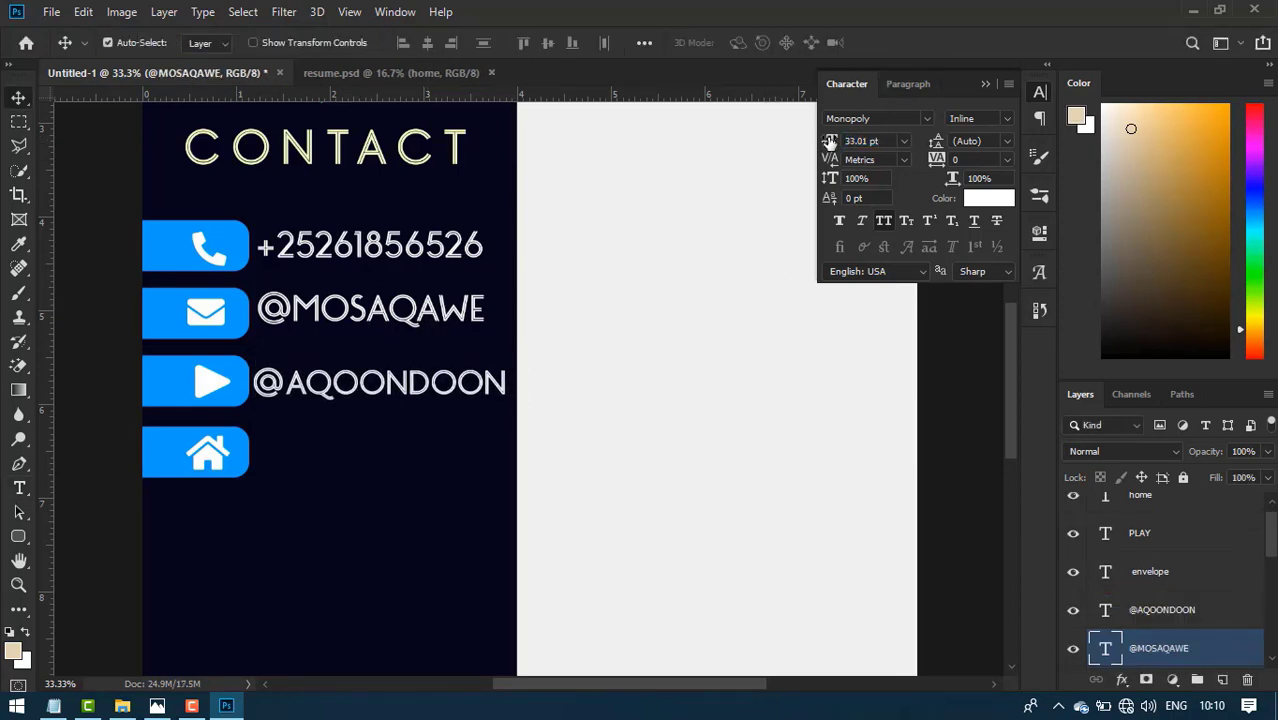
left_click_drag(829, 143, 826, 148)
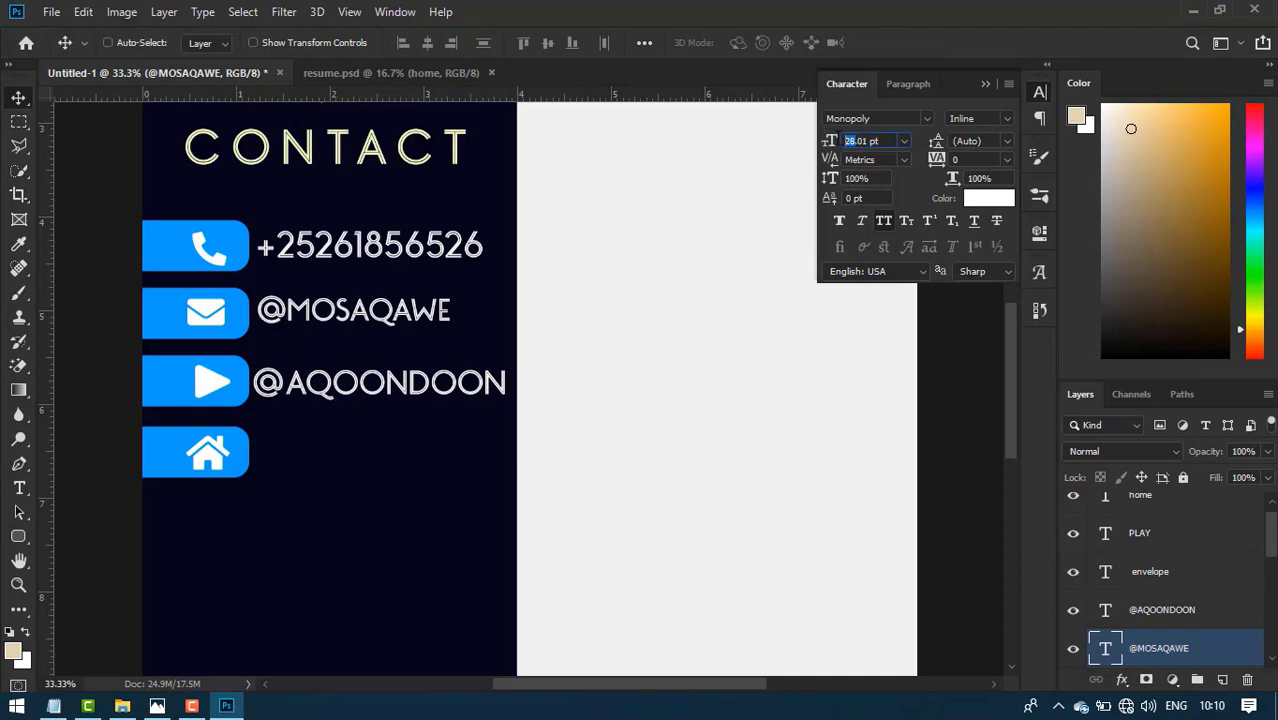
double_click(380, 390)
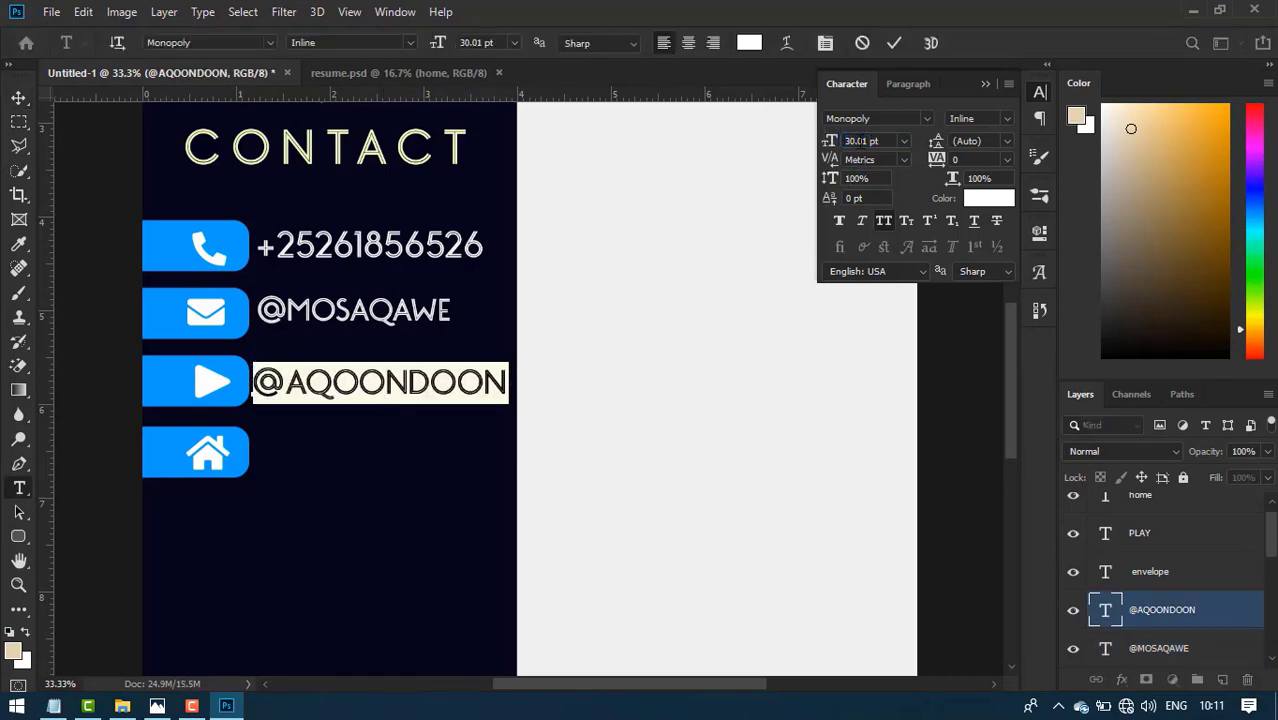
left_click_drag(829, 142, 805, 193)
left_click(893, 45)
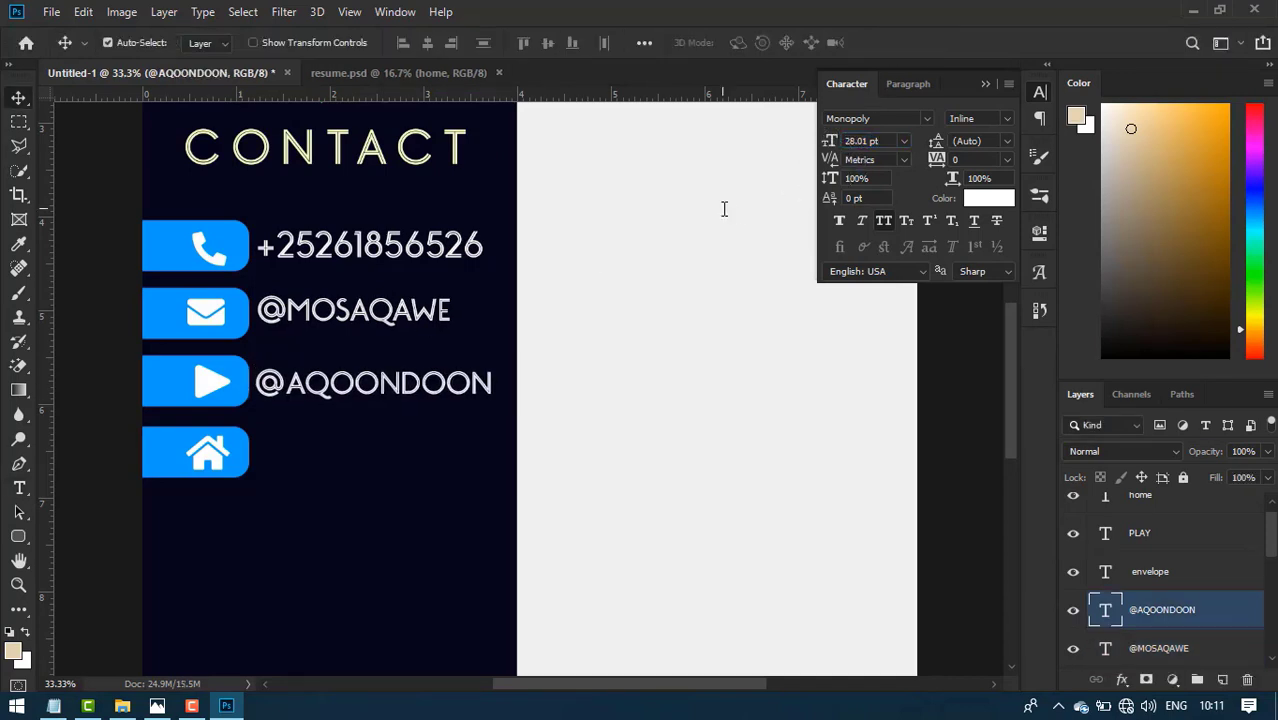
- Duplicate the play-row line beside the home icon and retype it as the city and country location
left_click(222, 325)
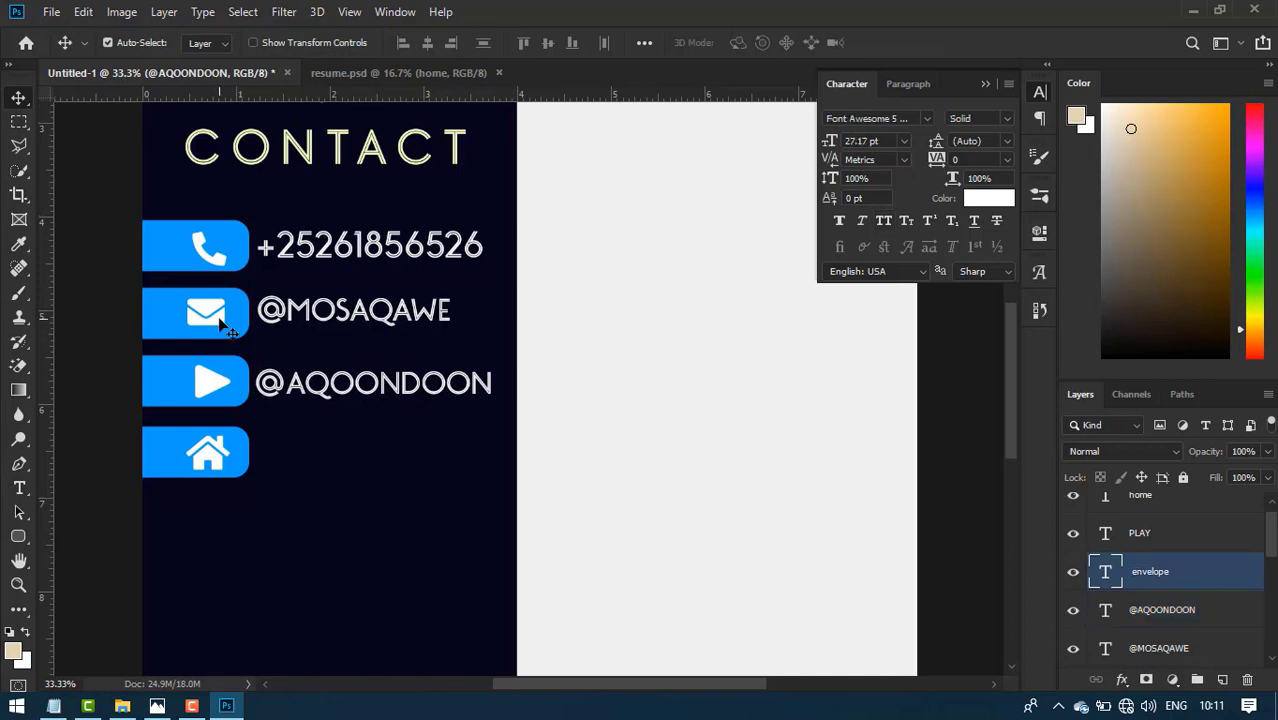
left_click(218, 262)
left_click(365, 383)
key("ctrl+j")
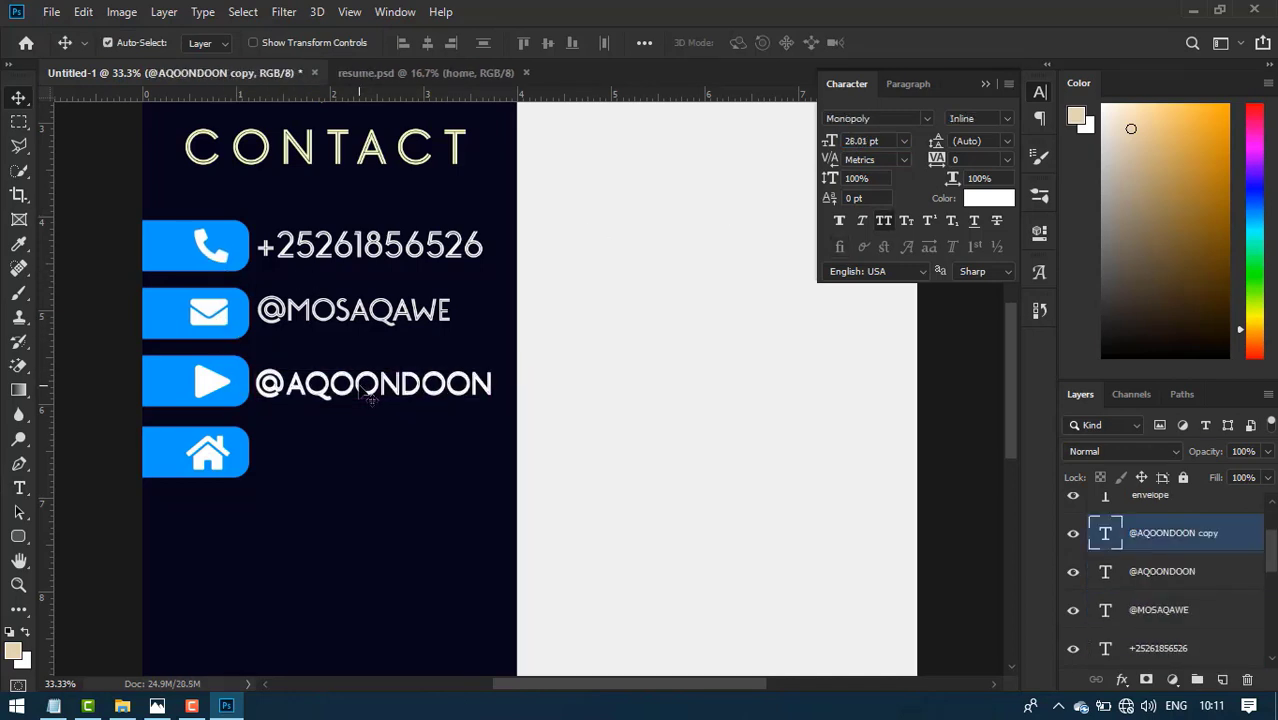
key("shift+Down")
key("shift+Down")
key("shift+Down")
key("shift+Down")
key("shift+Down")
key("shift+Down")
key("shift+Down")
key("shift+Down")
key("shift+Down")
key("shift+Down")
key("shift+Down")
key("shift+Down")
key("shift+Down")
key("shift+Down")
key("shift+Down")
key("shift+Down")
key("shift+Down")
key("shift+Down")
key("shift+Down")
key("shift+Down")
double_click(374, 453)
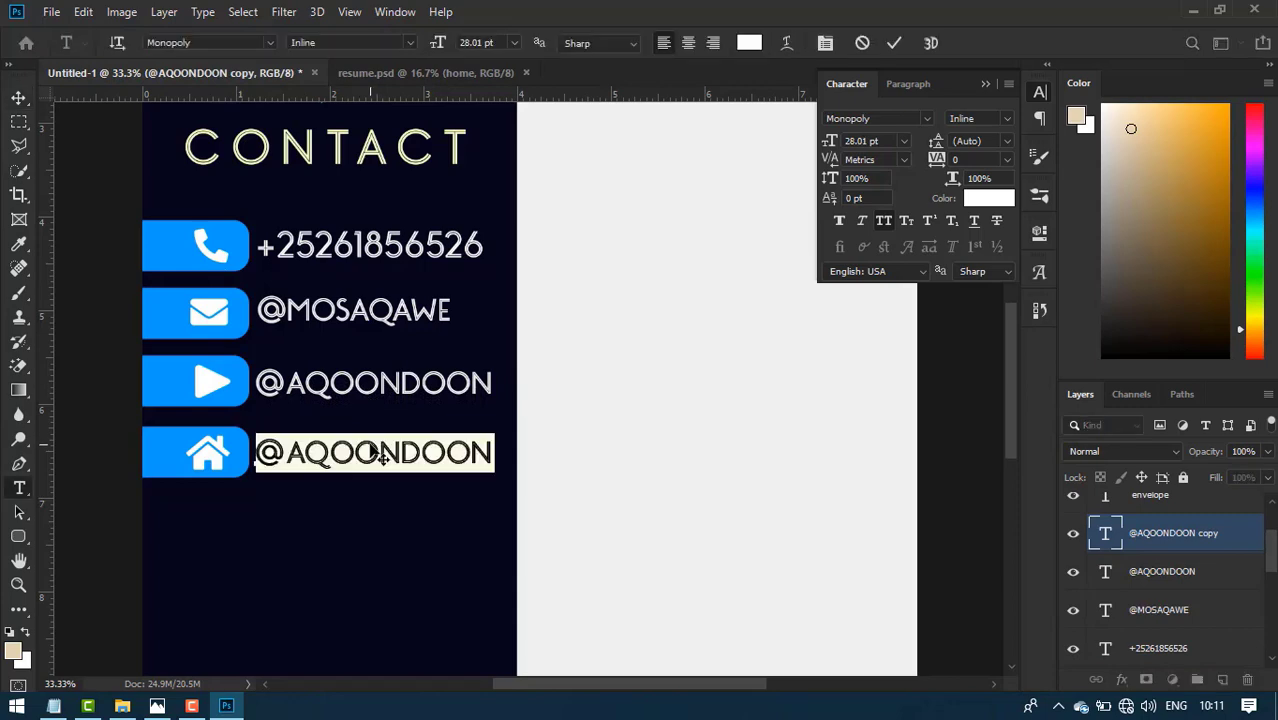
type("KISMAYO")
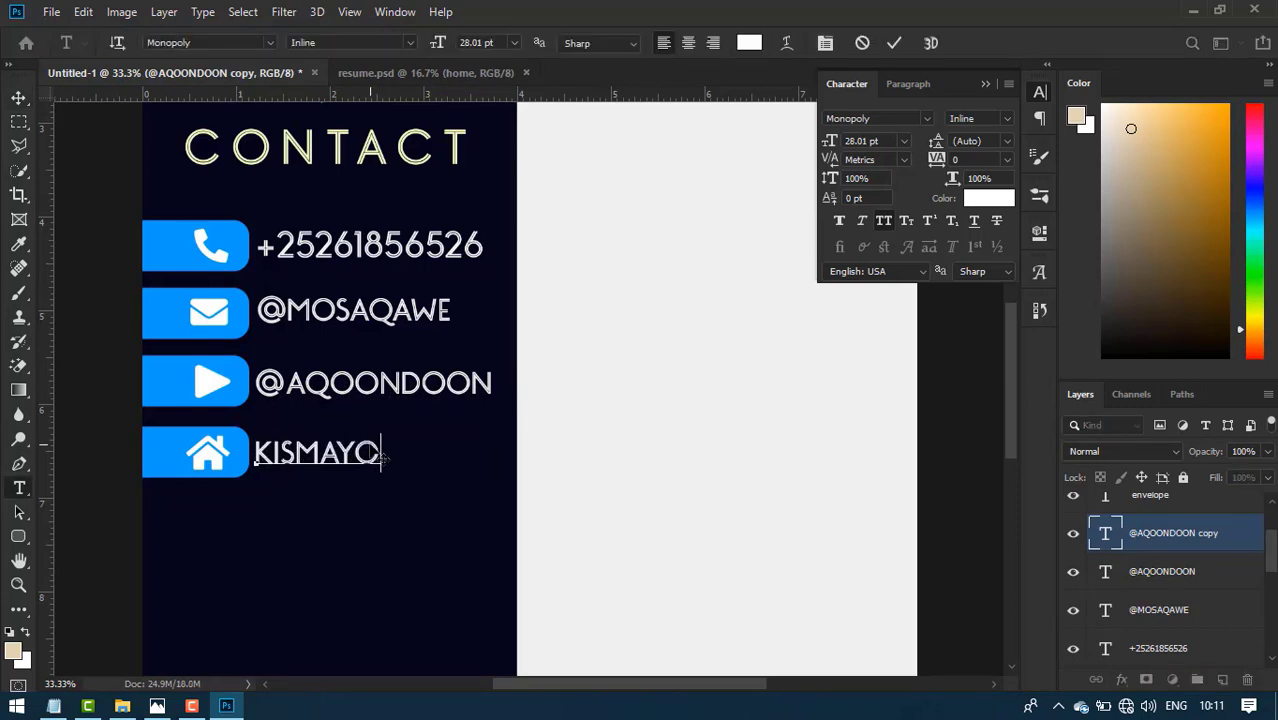
type(".SOMALIA")
key("ctrl+Return")
- Group the home icon through CONTACT heading layers into a group named CONTACT, nudged up slightly
key("v")
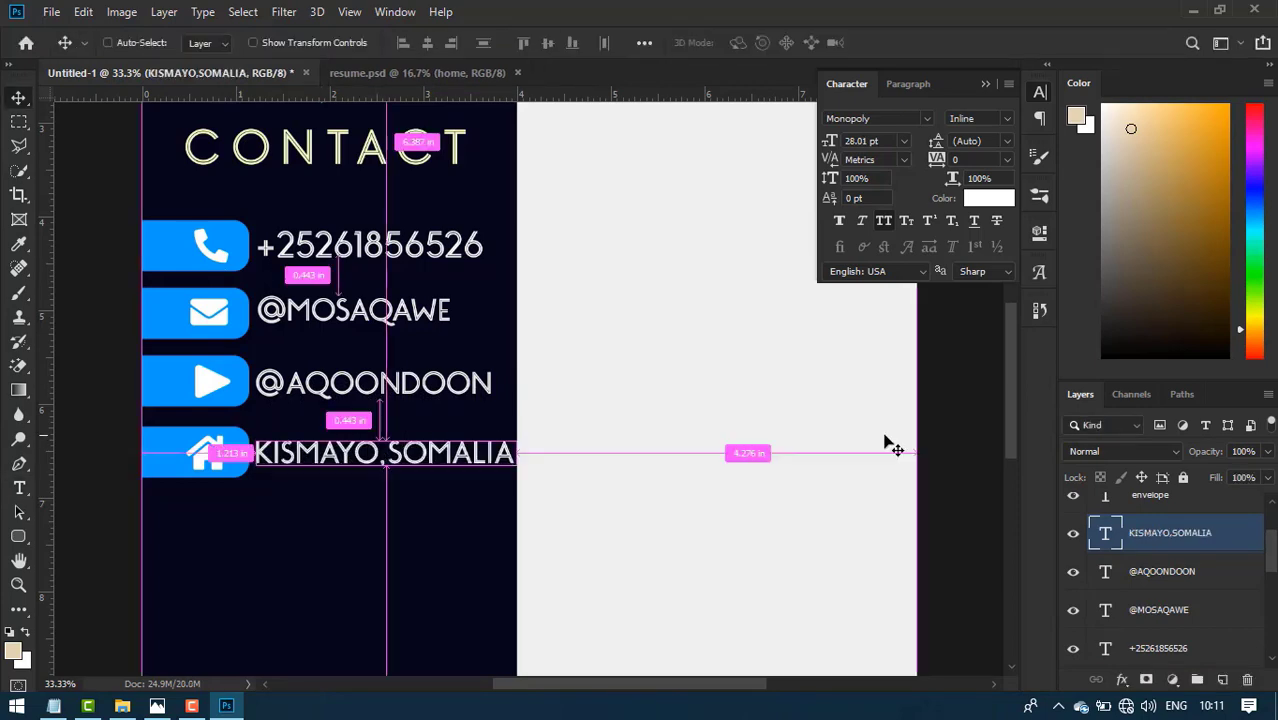
scroll(884, 442, "down", 3)
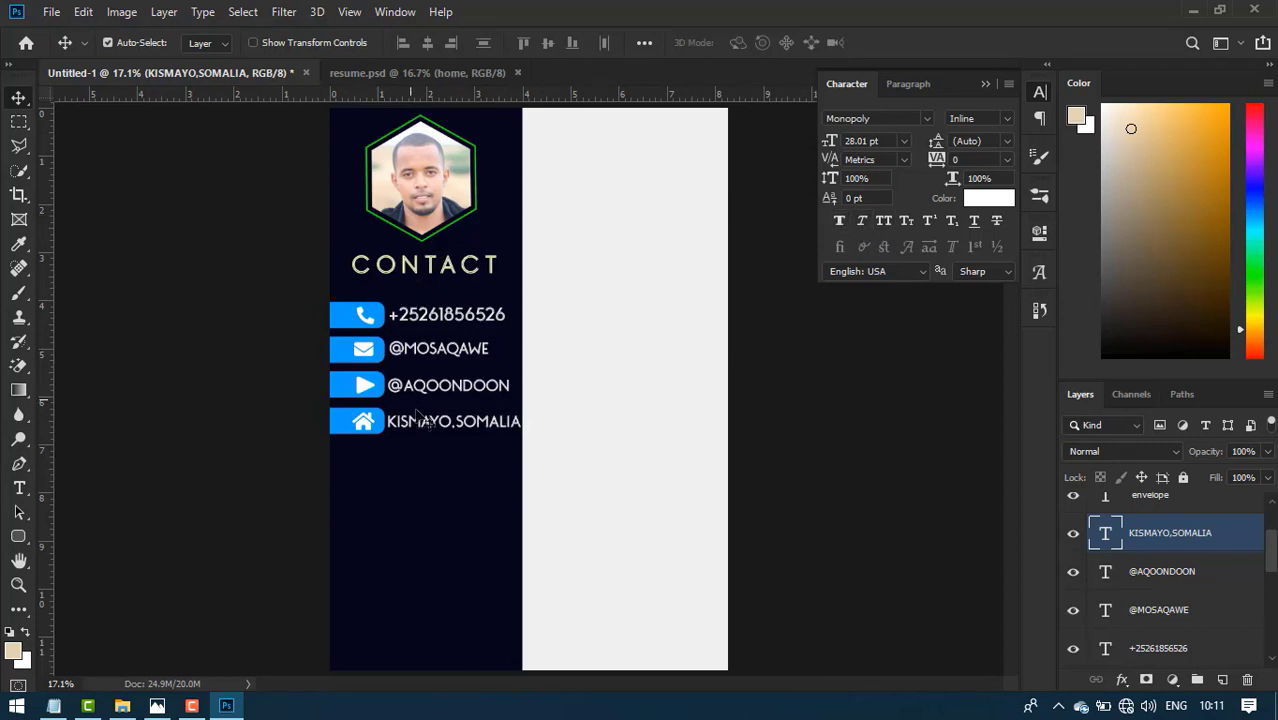
scroll(1205, 557, "up", 1)
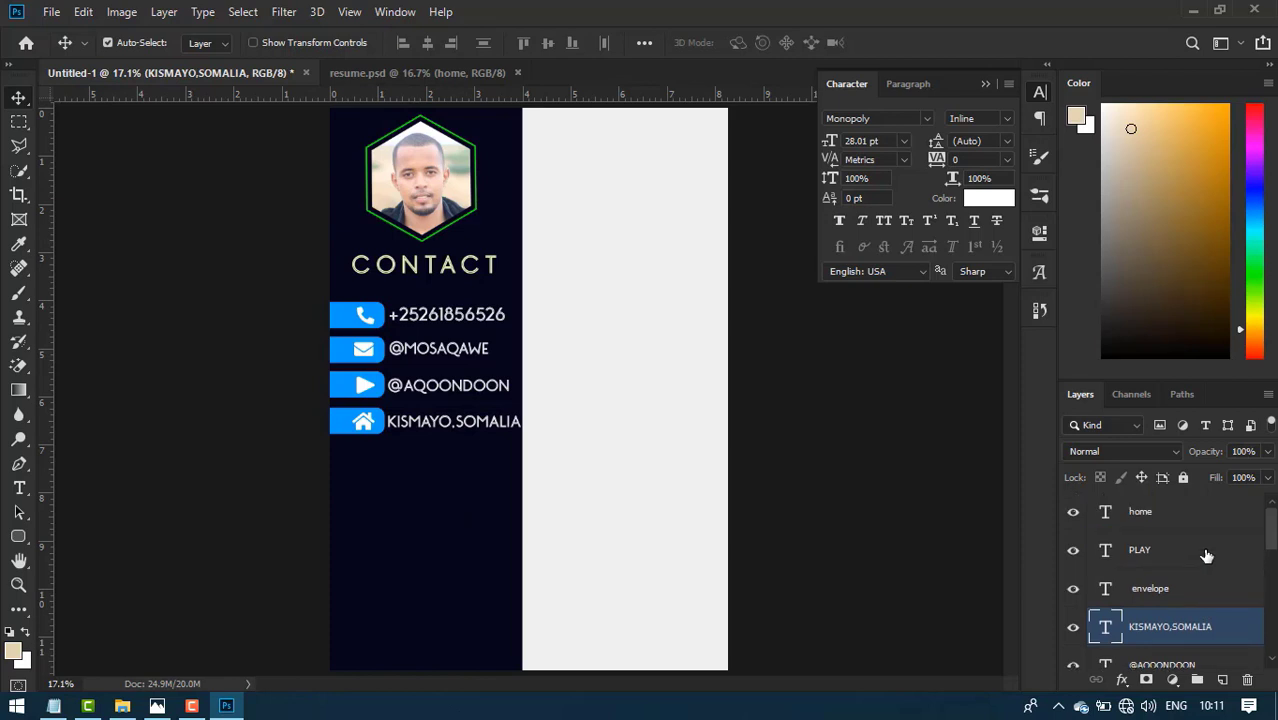
left_click(1163, 521)
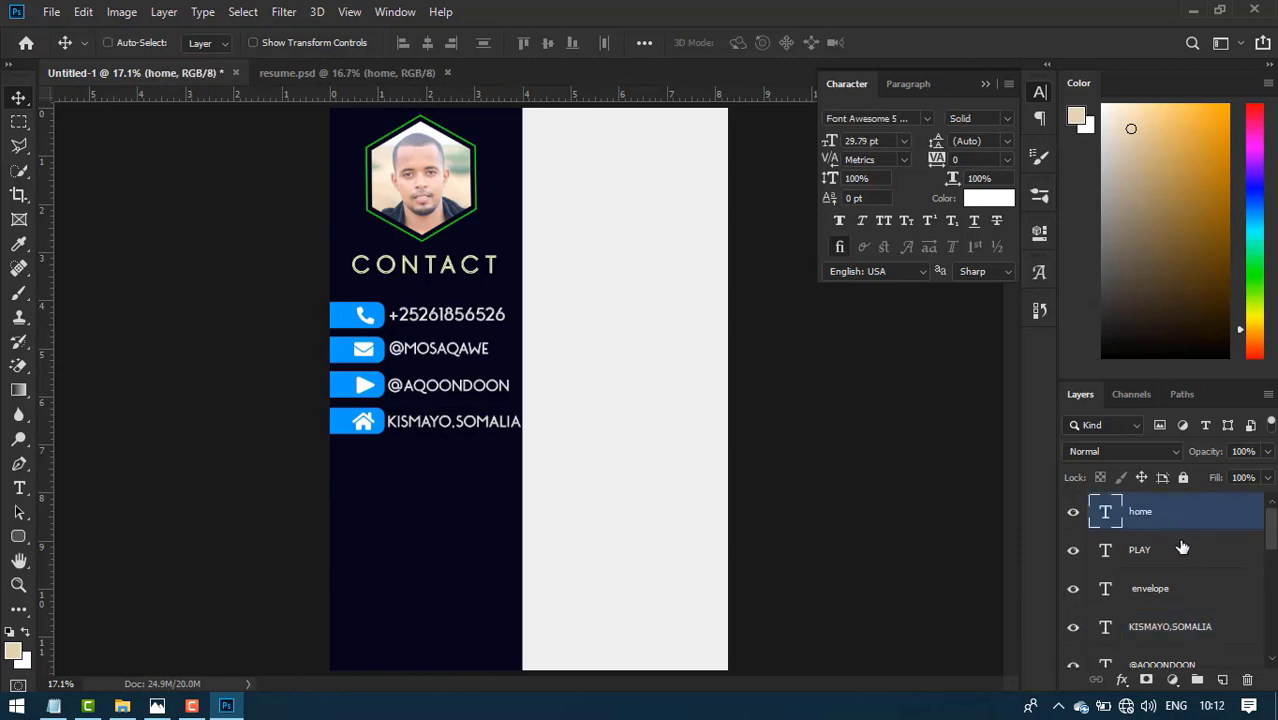
scroll(1182, 548, "down", 6)
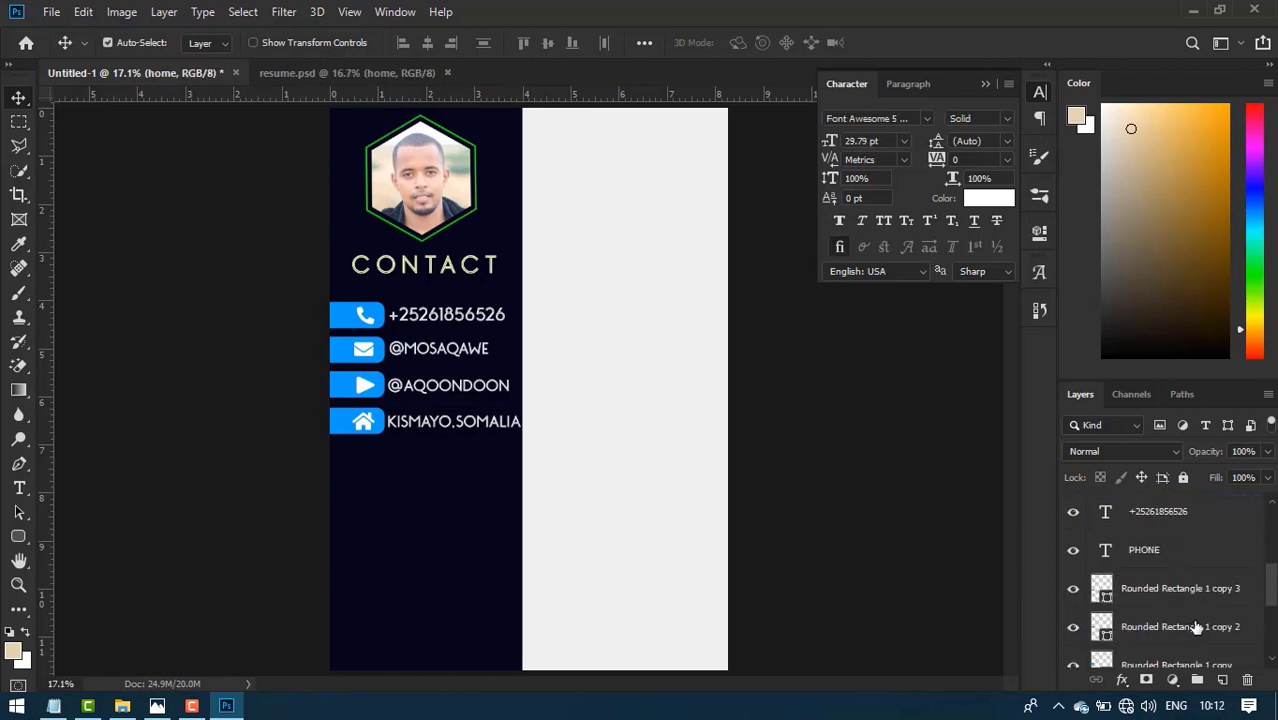
scroll(1197, 626, "down", 4)
left_click(1190, 598, "shift")
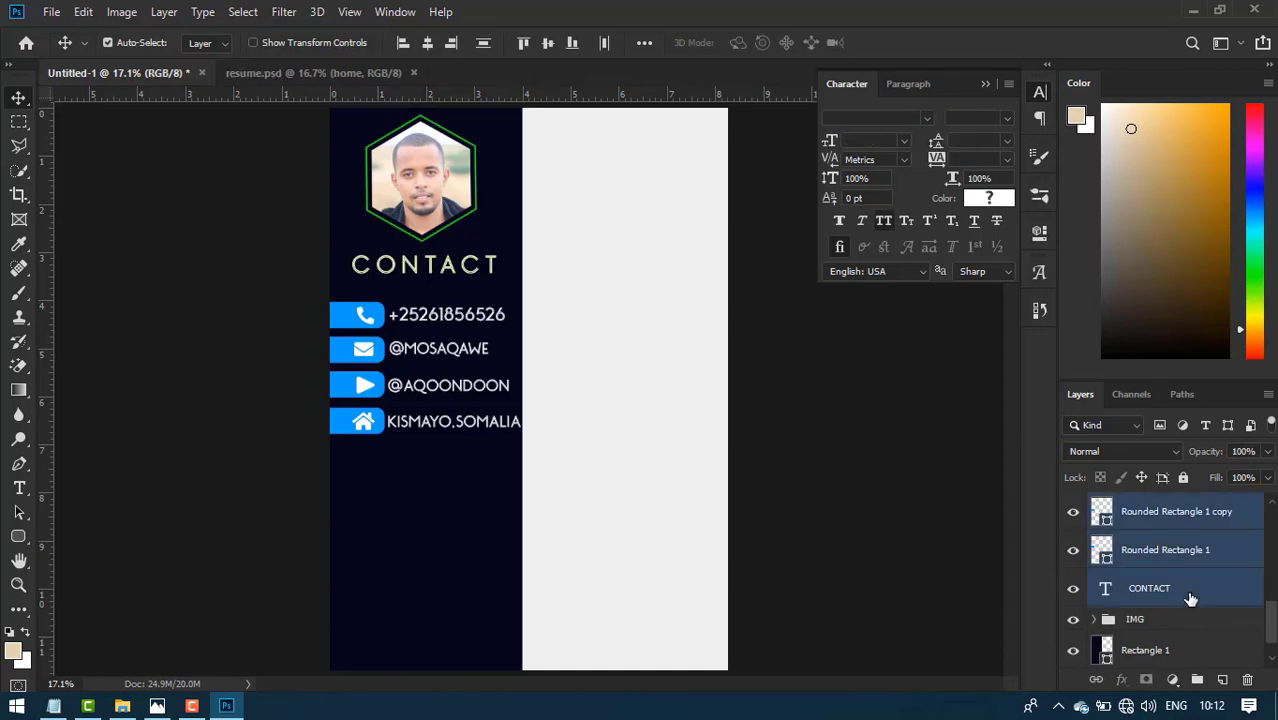
key("ctrl+g")
double_click(1143, 504)
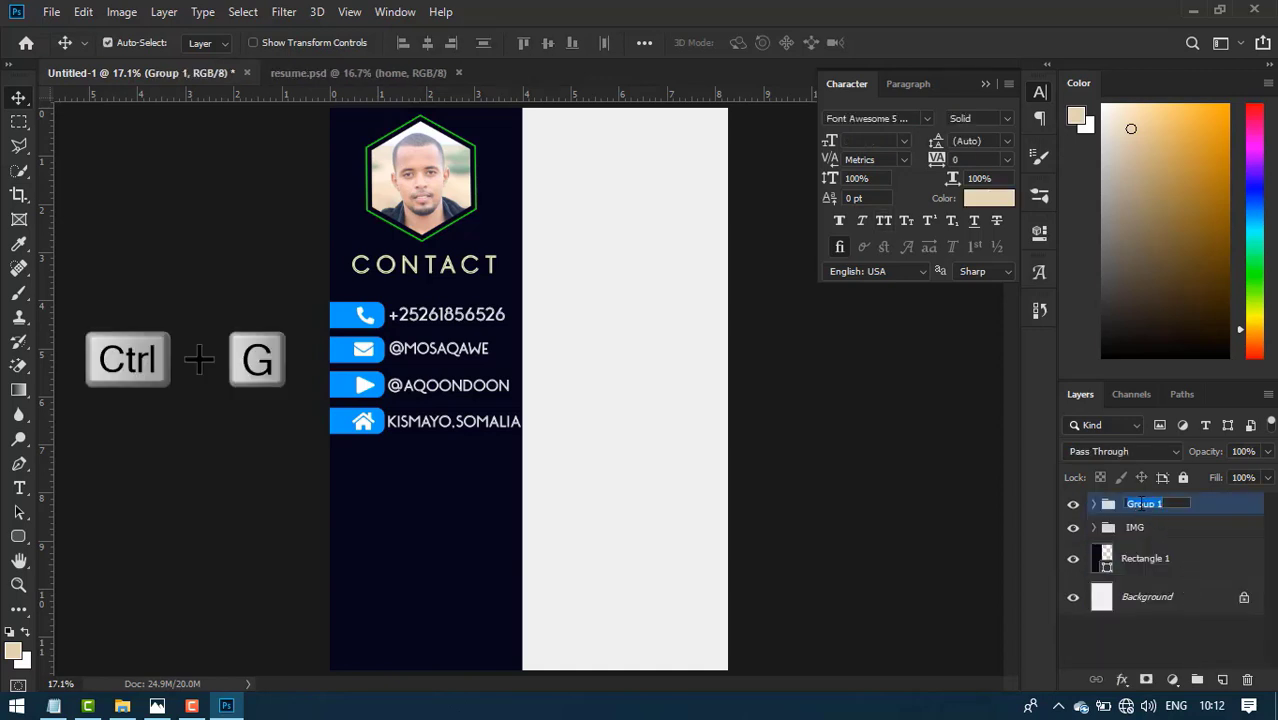
type("CONTACT")
key("Return")
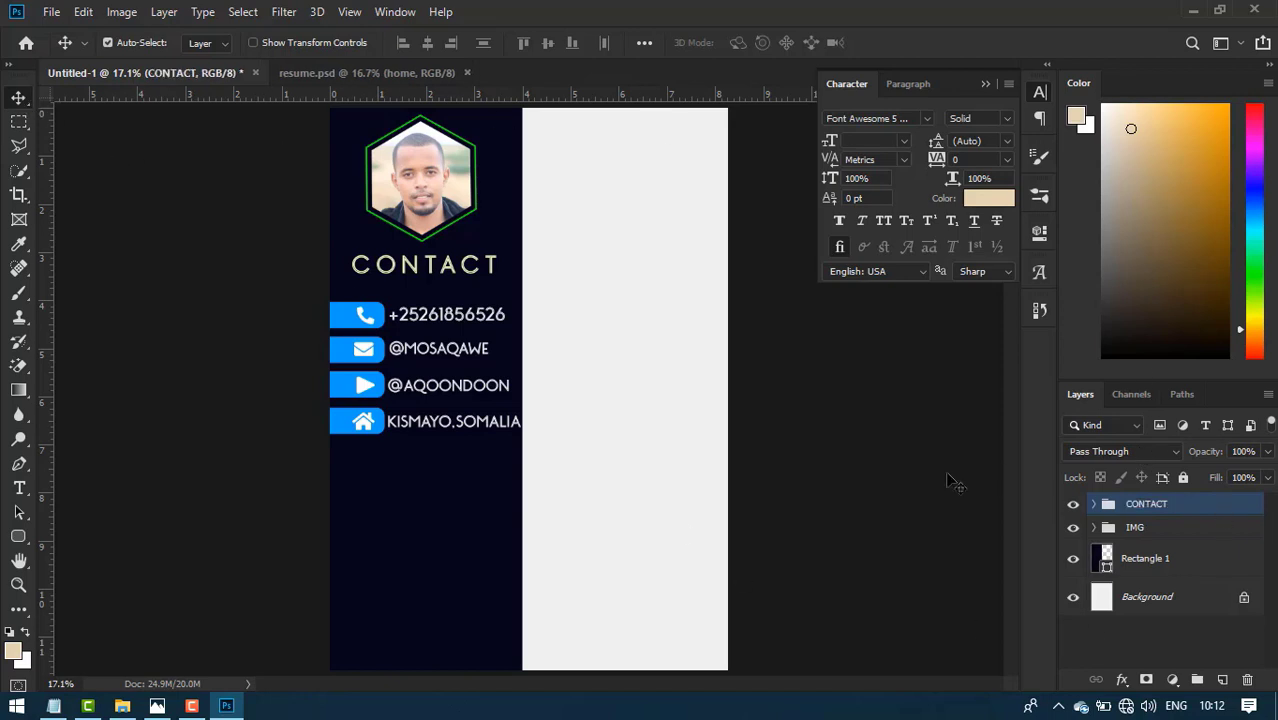
key("shift+Up")
key("shift+Up")
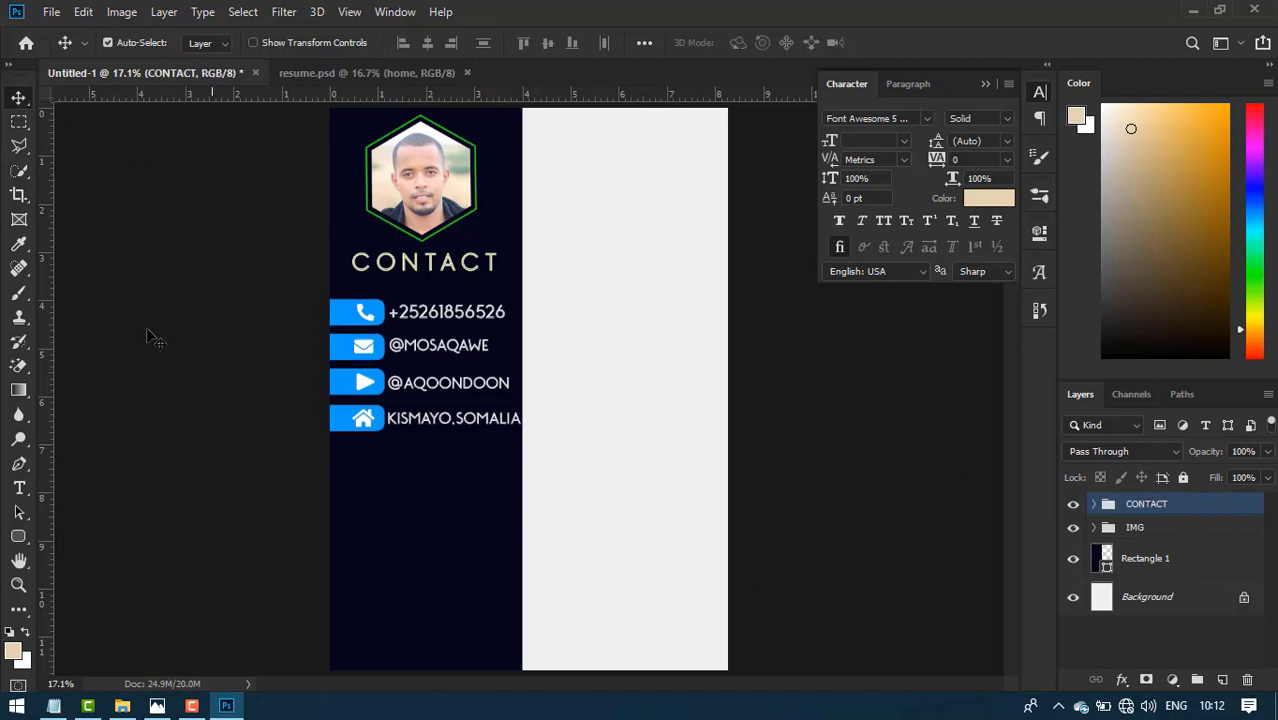
- Type the SKILLS heading below the contact rows
left_click(18, 488)
left_click(388, 483)
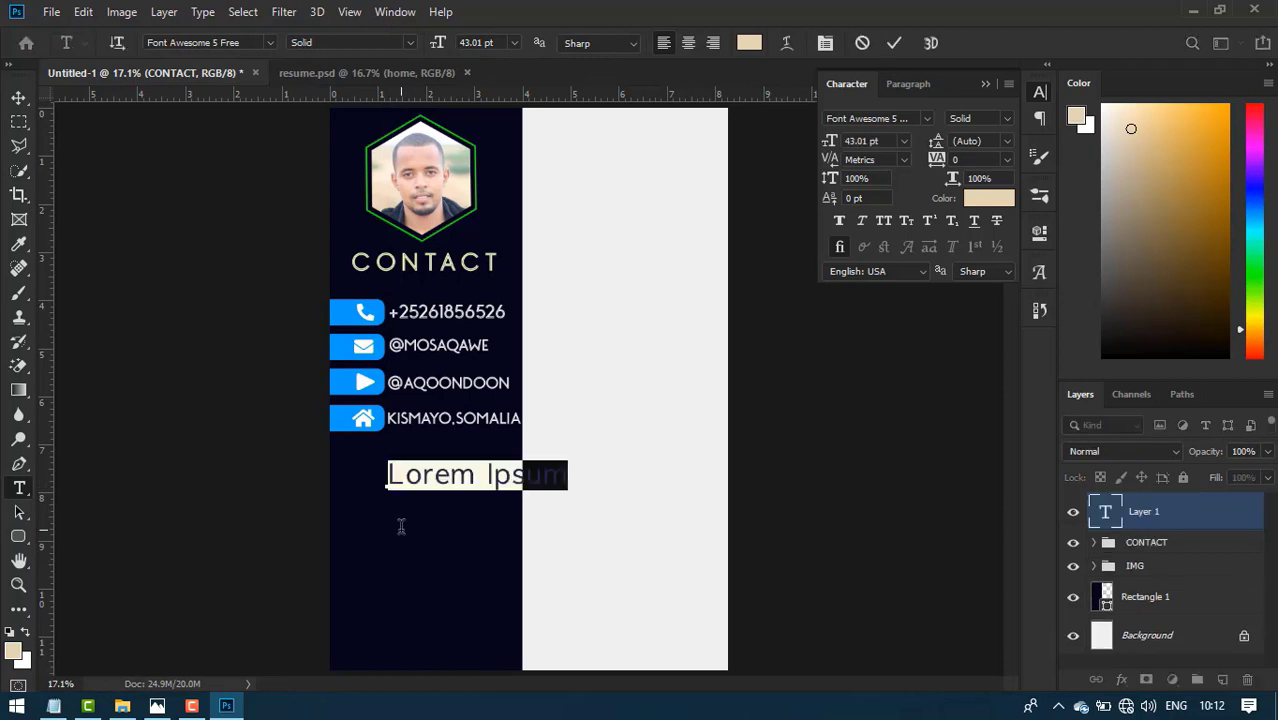
type("K")
type("KILLS")
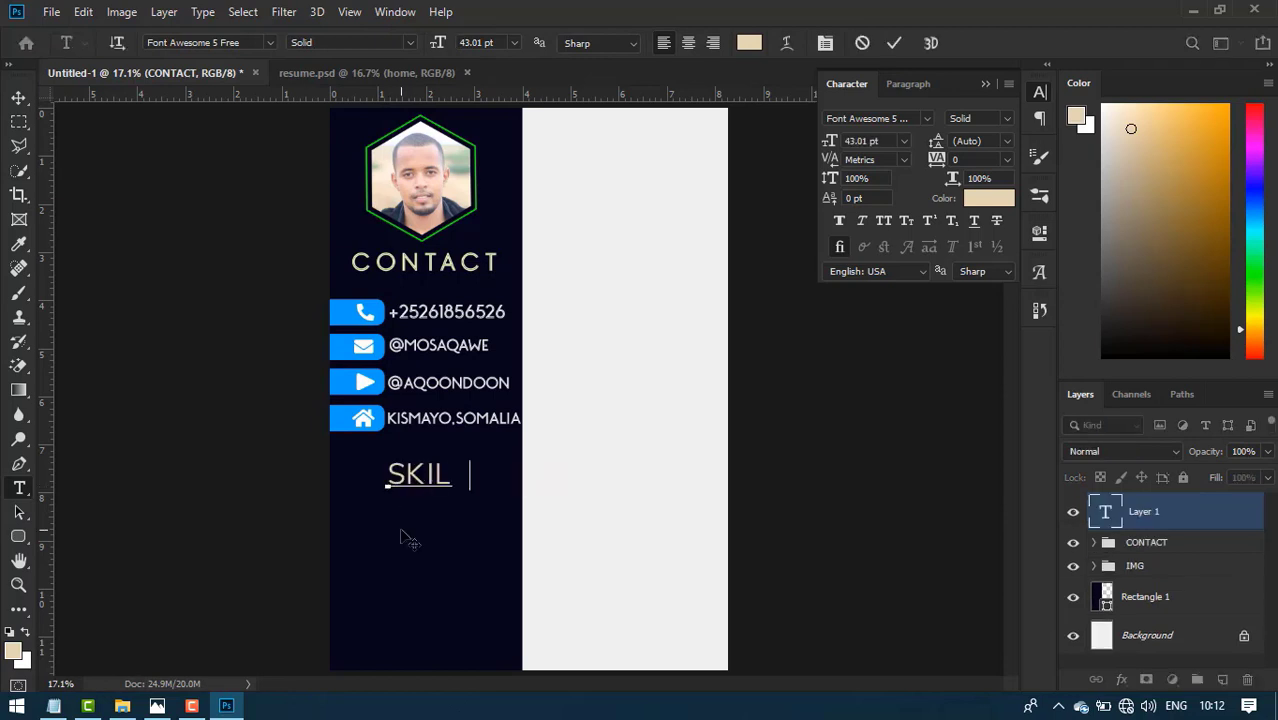
left_click(893, 43)
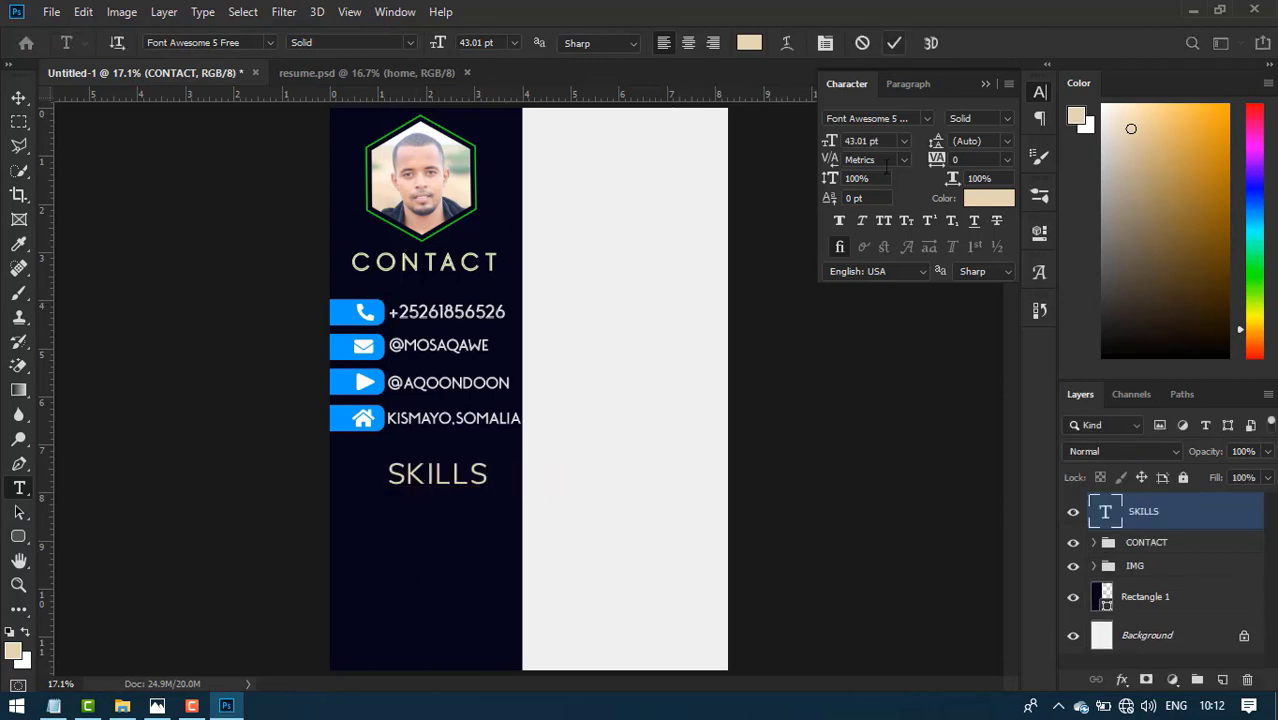
- Centre SKILLS horizontally on the dark panel rectangle and nudge it into final position
left_click(1184, 596, "ctrl")
key("v")
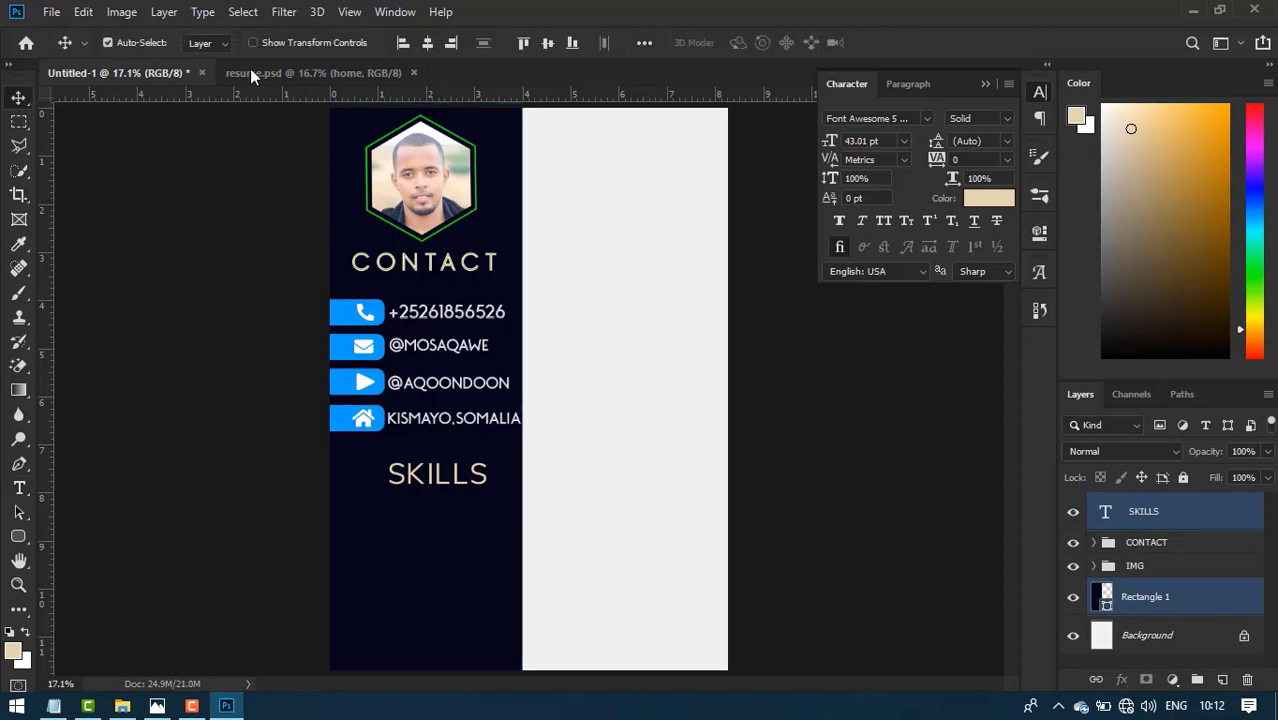
left_click(428, 44)
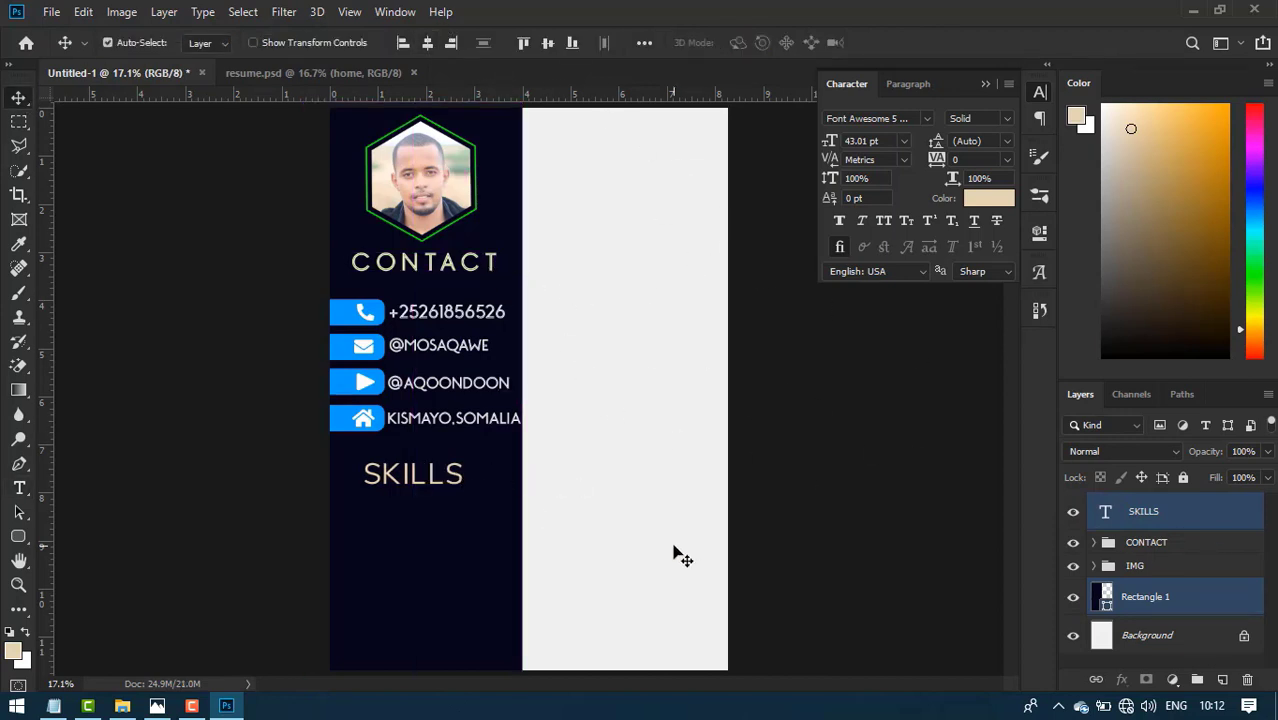
key("ctrl")
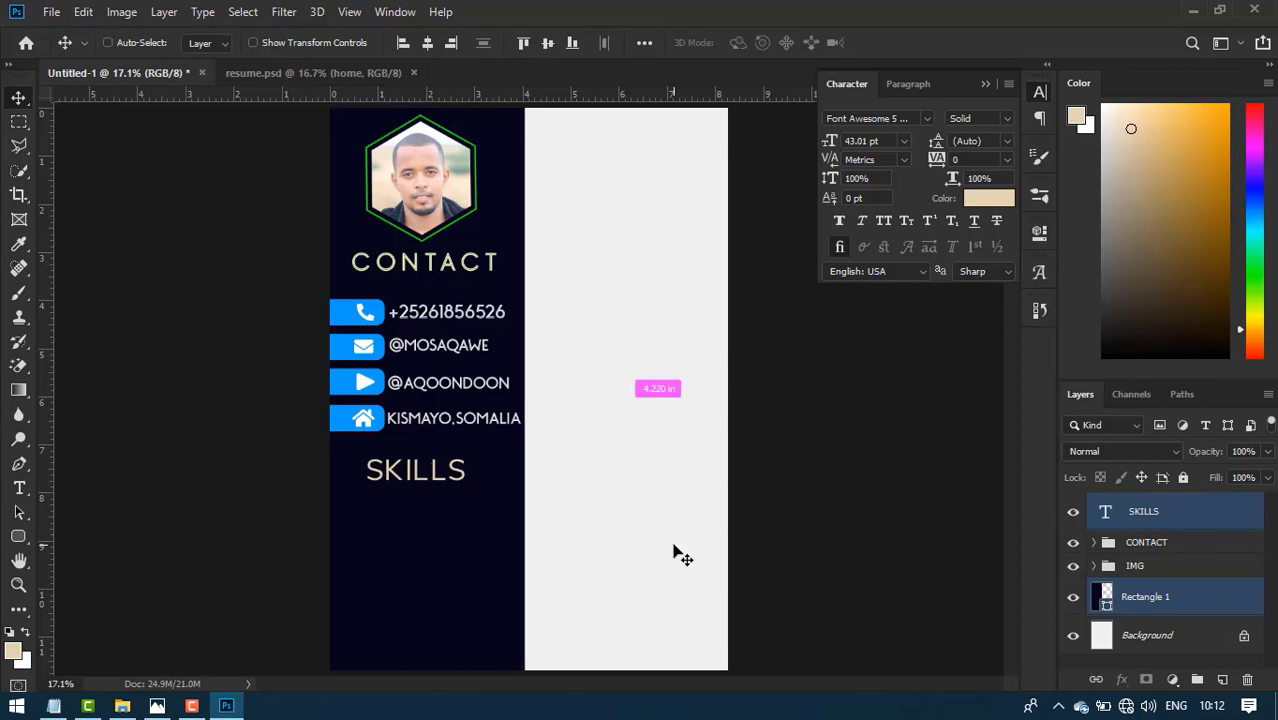
left_click(1190, 600)
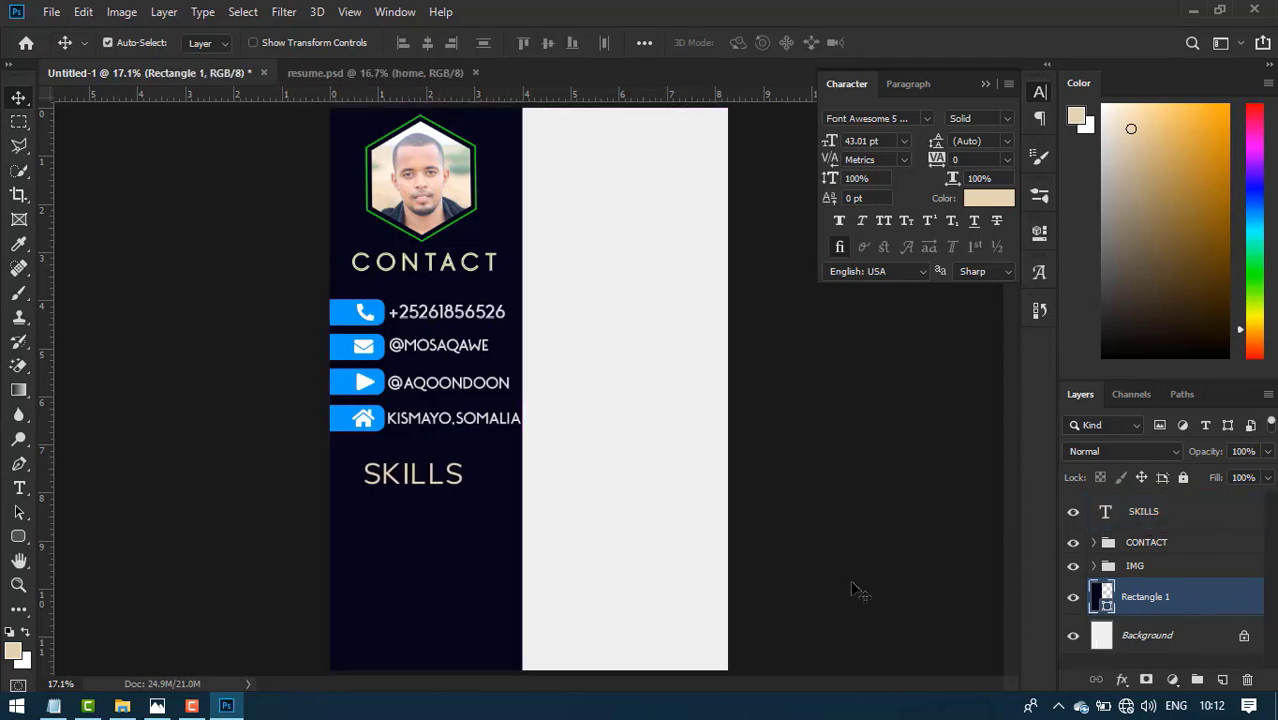
left_click(455, 497)
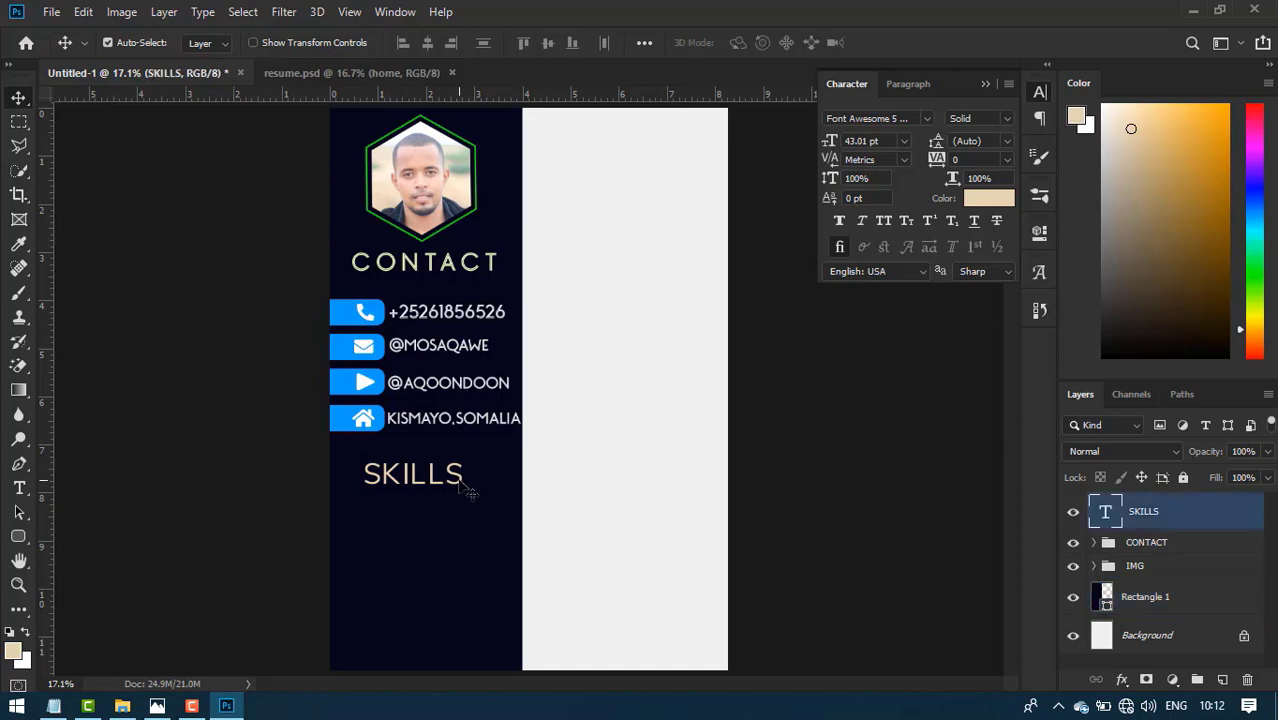
left_click_drag(464, 500, 464, 489)
key("shift+Down")
key("shift+Down")
key("shift+Right")
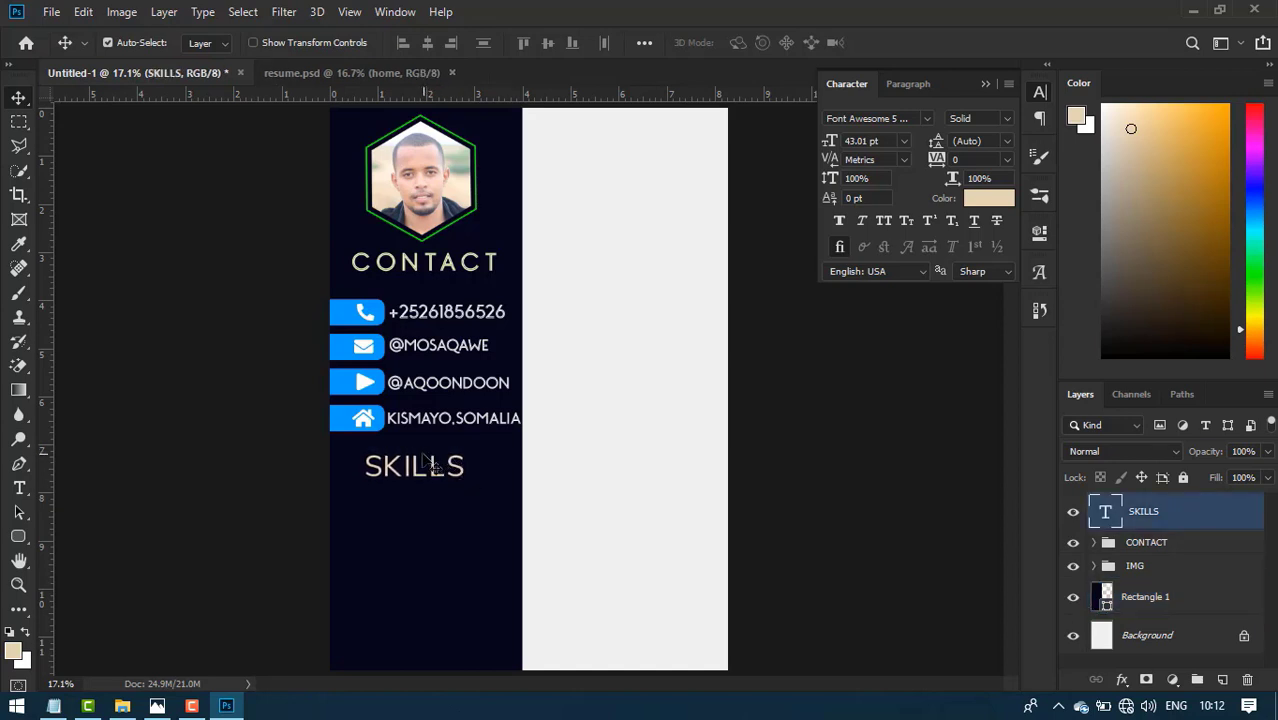
key("shift+Right")
key("shift+Right")
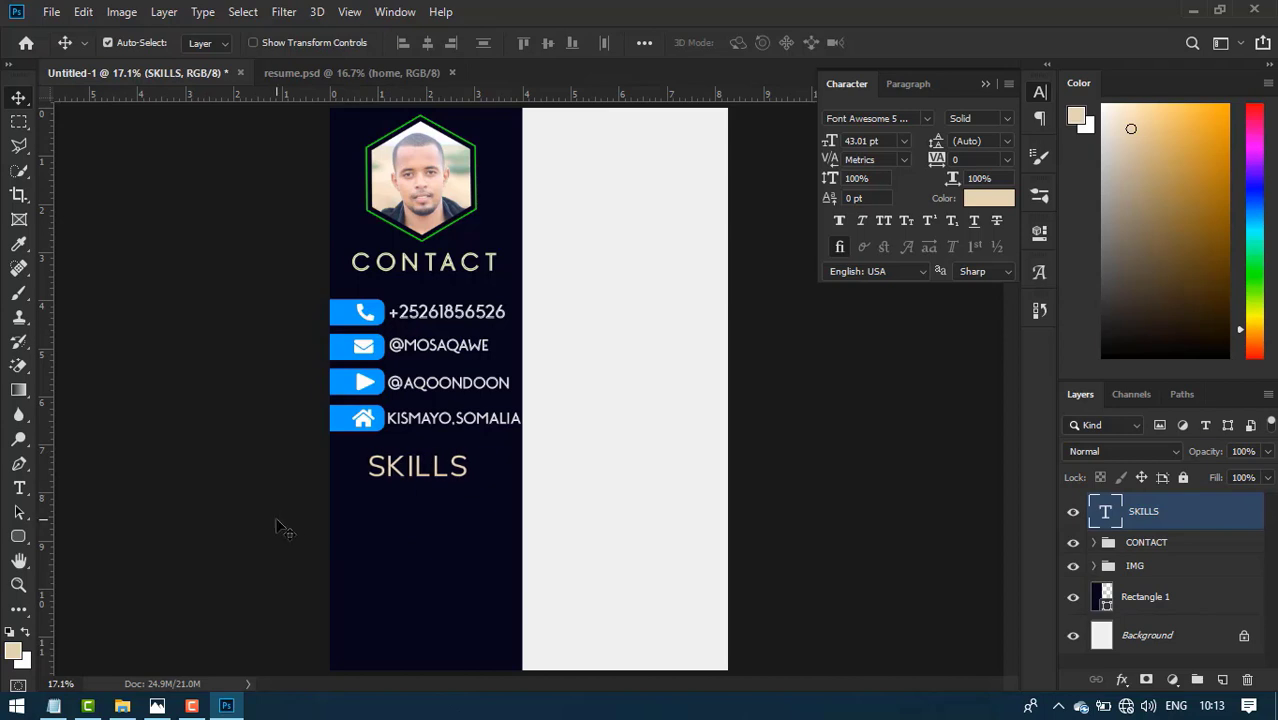
left_click(340, 72)
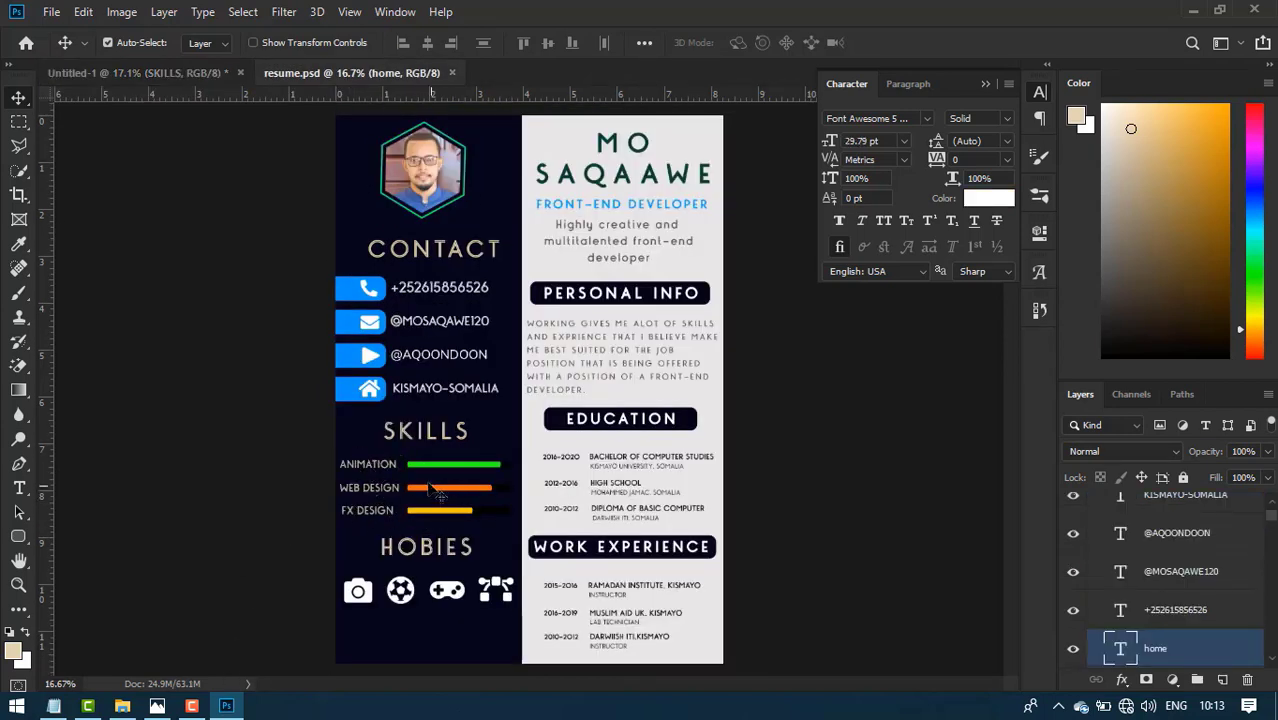
left_click(131, 72)
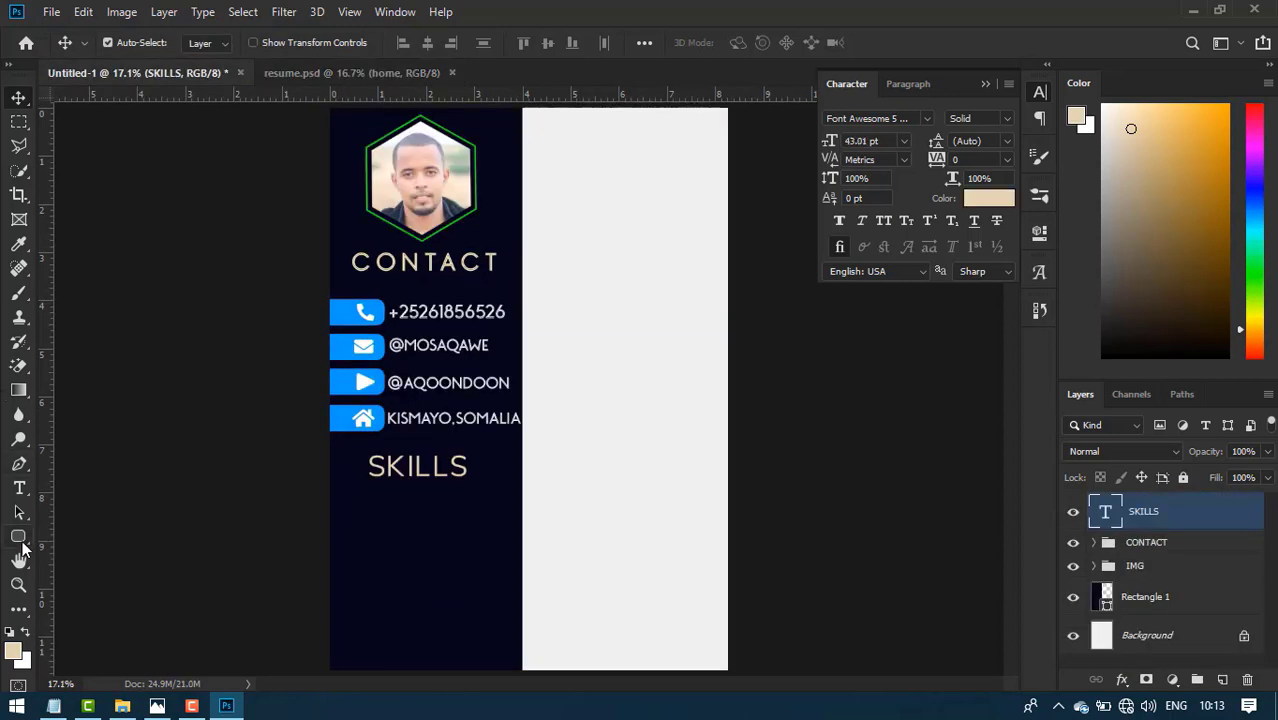
- Draw a thin yellow rounded-rectangle bar below the SKILLS heading
left_click(22, 543)
left_click(110, 553)
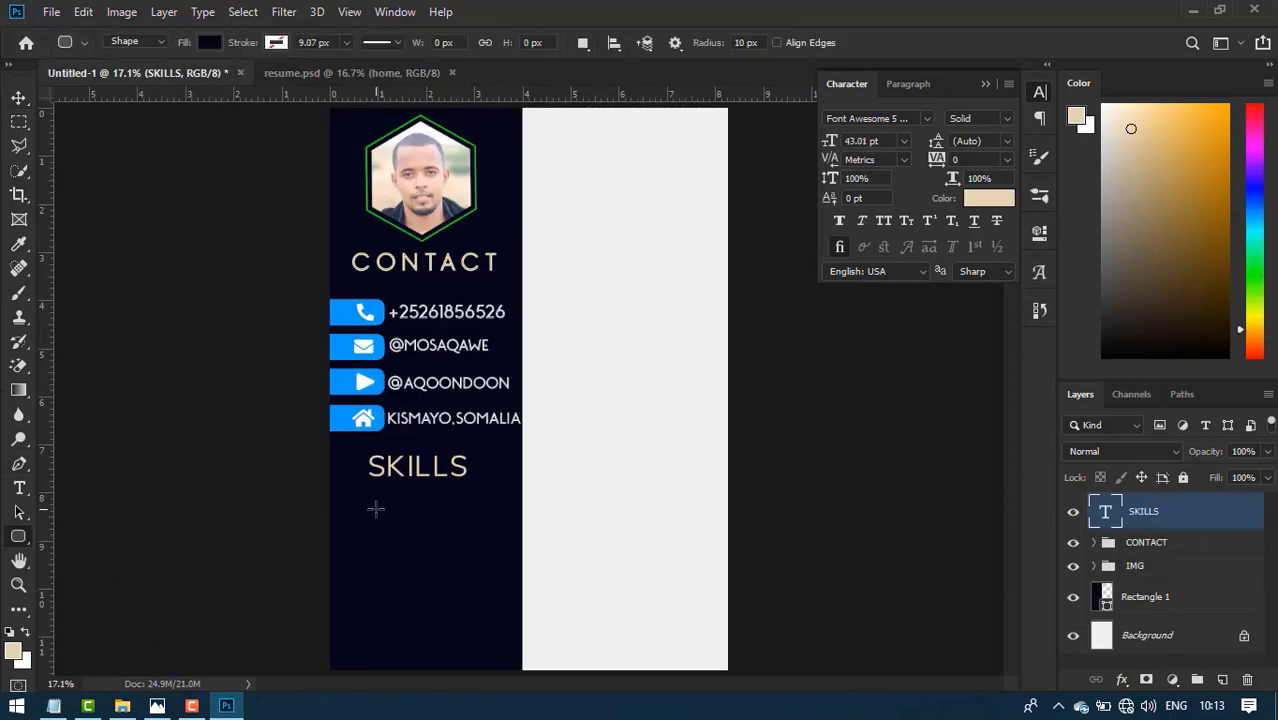
left_click_drag(398, 502, 513, 507)
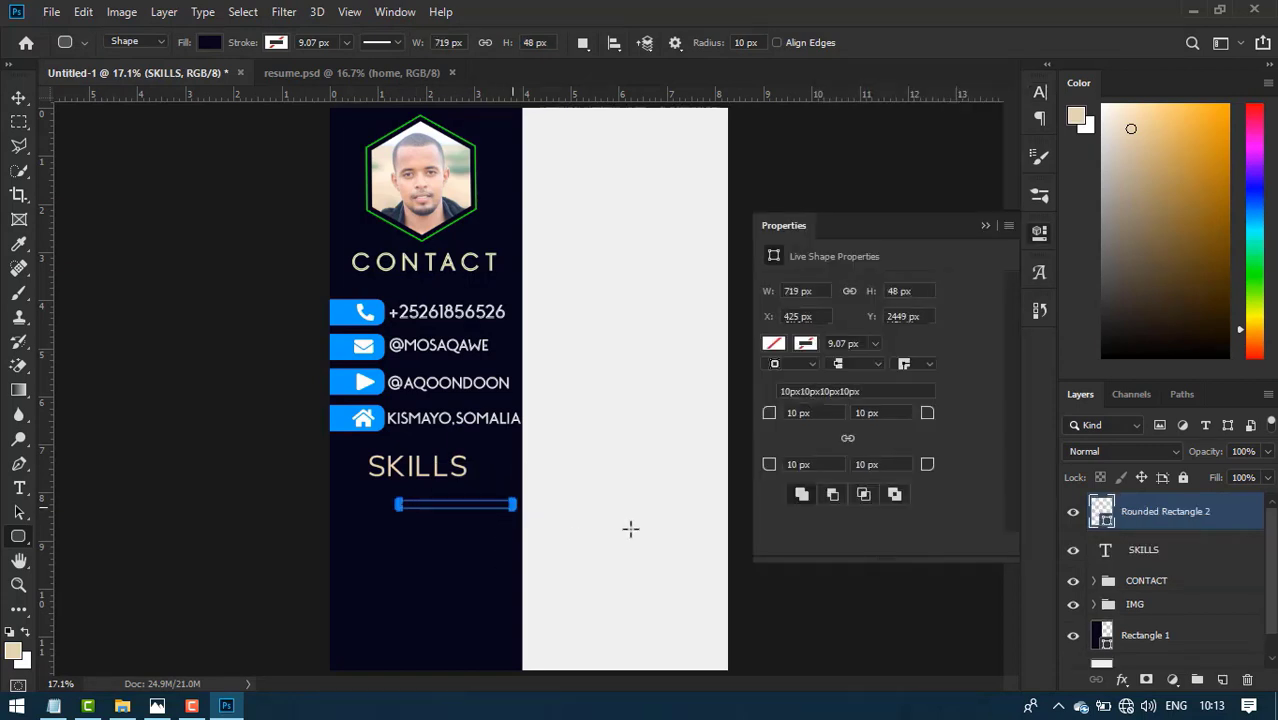
left_click(773, 343)
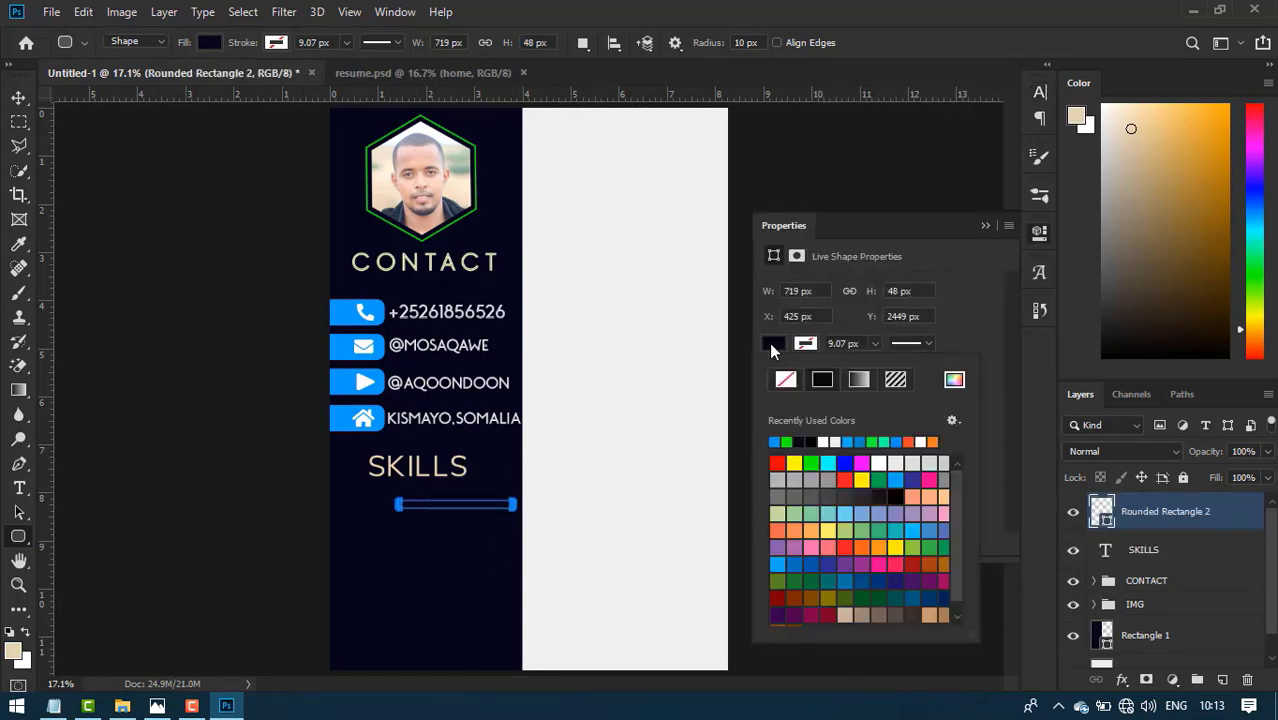
left_click(793, 463)
left_click(984, 226)
left_click(985, 225)
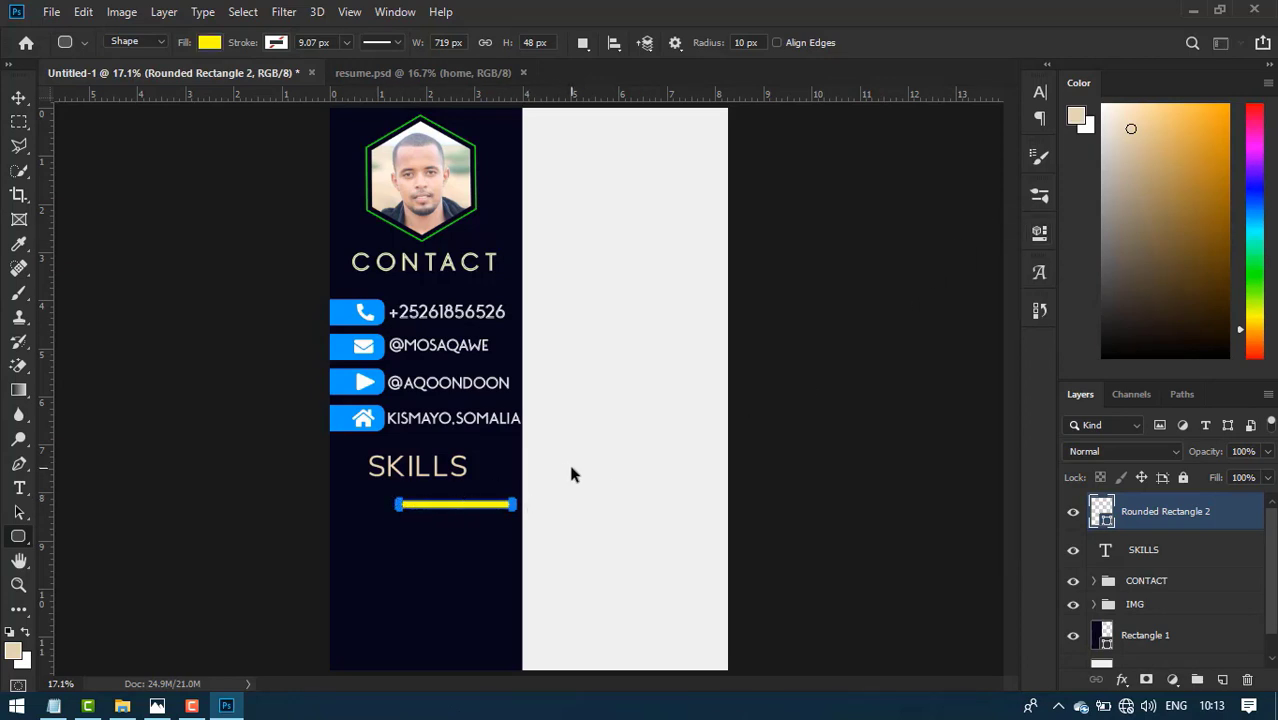
- Duplicate the bar and shorten the copy to about two-thirds width
key("ctrl+j")
key("ctrl+t")
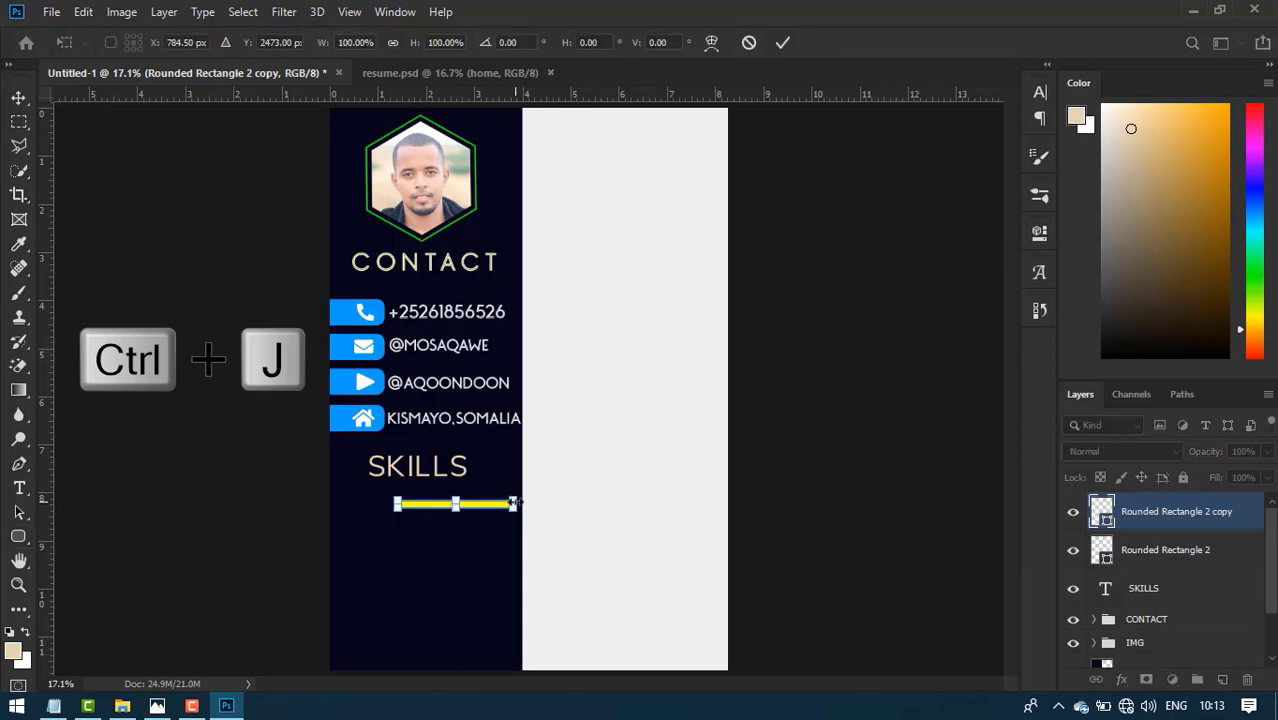
left_click_drag(513, 504, 484, 504)
left_click(782, 42)
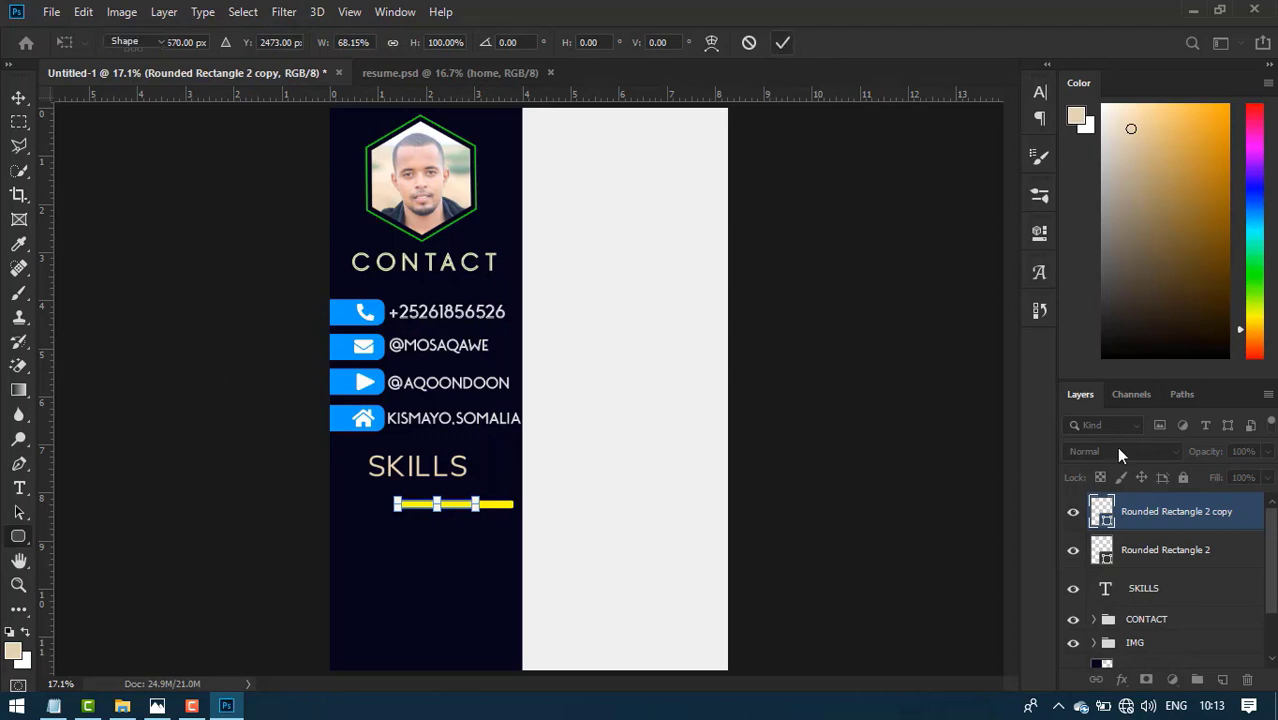
- Fill the full-length bar dark navy and the shortened copy green
left_click(1165, 550)
double_click(1116, 560)
left_click(919, 450)
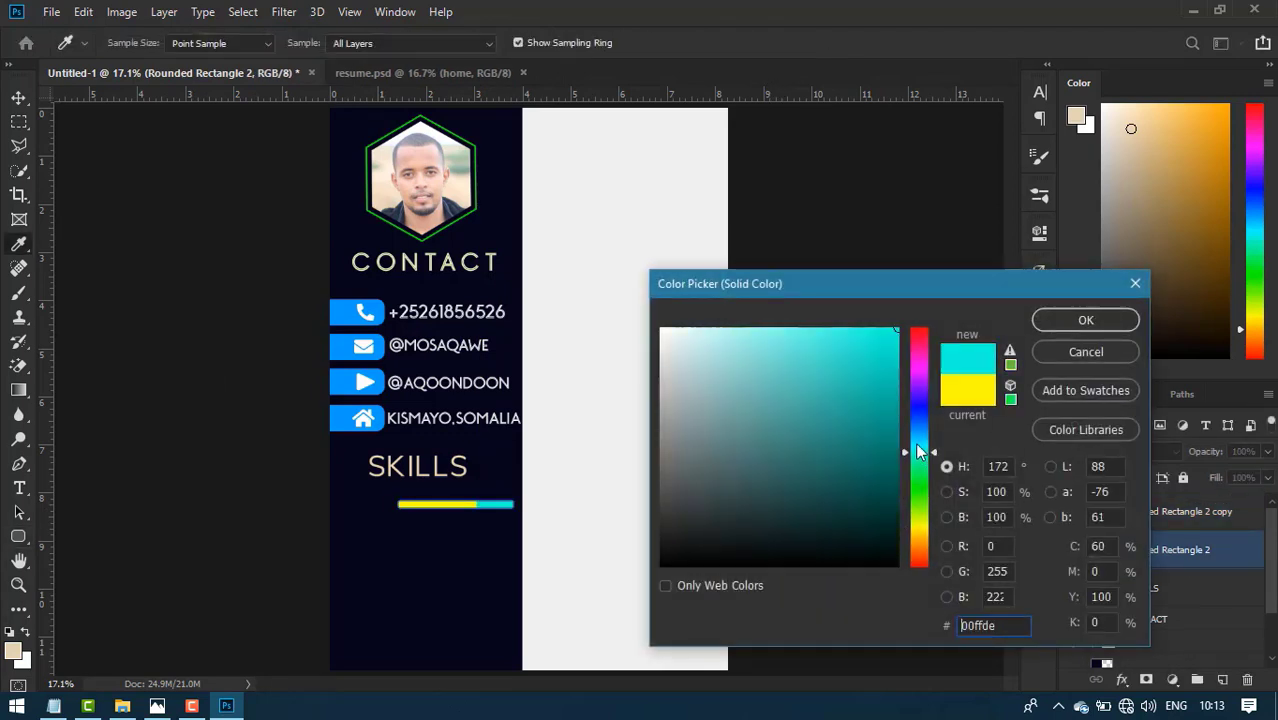
left_click(468, 576)
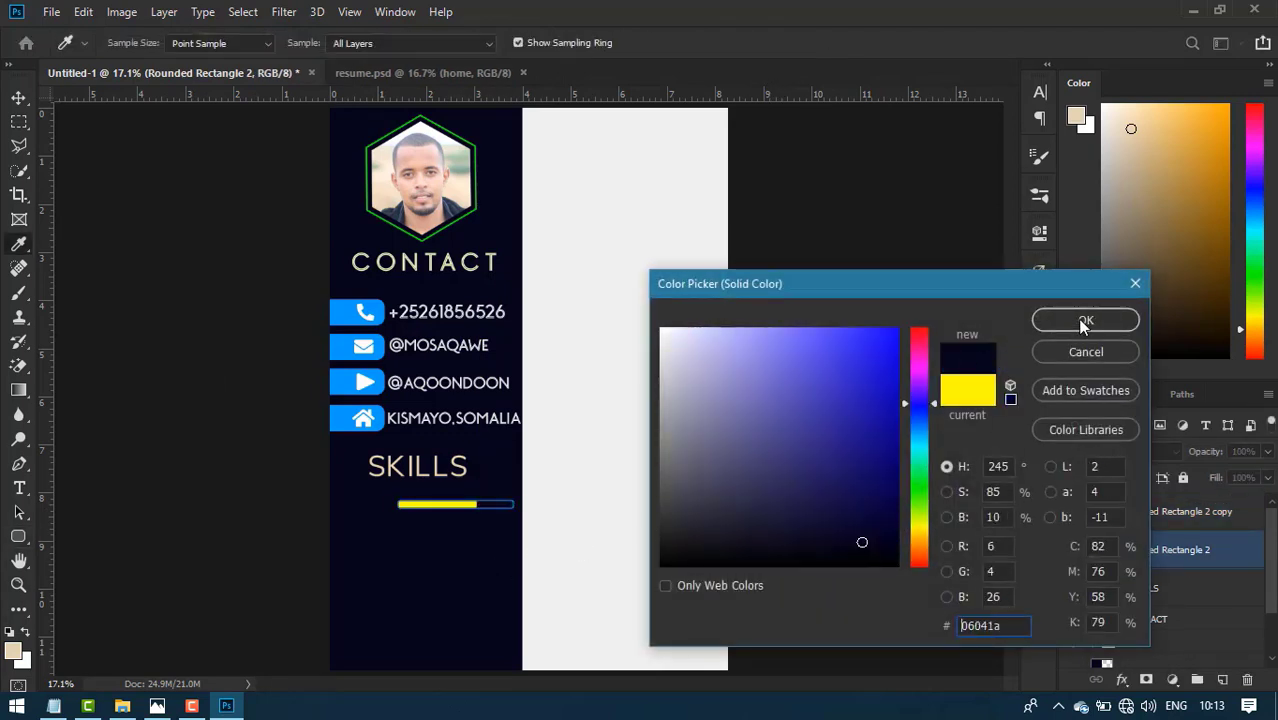
left_click(1084, 320)
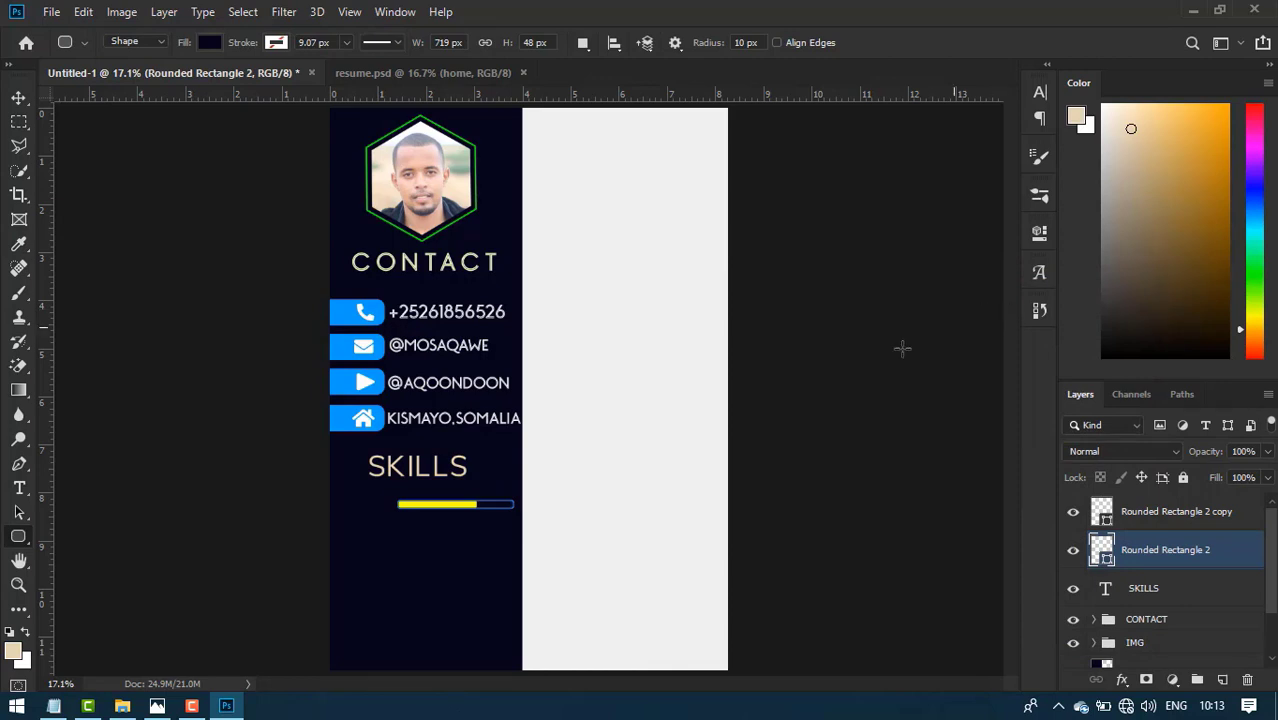
left_click(1148, 517)
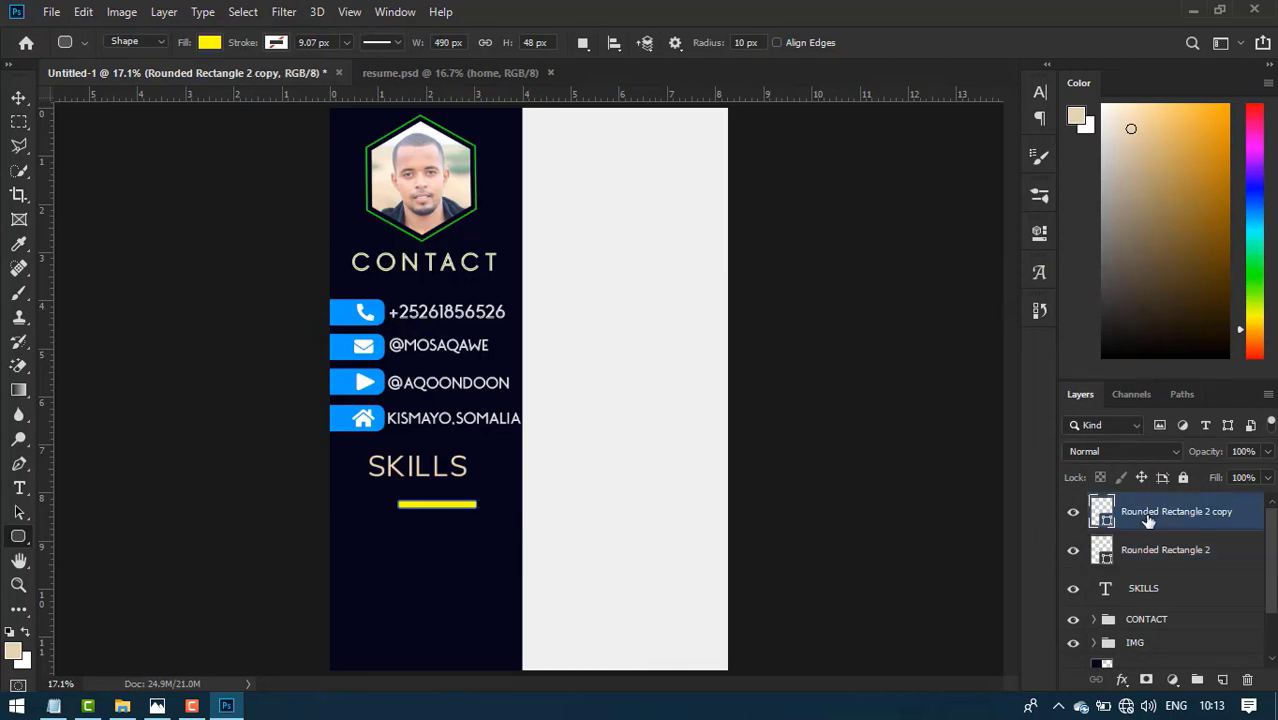
double_click(1101, 512)
left_click_drag(926, 395, 921, 495)
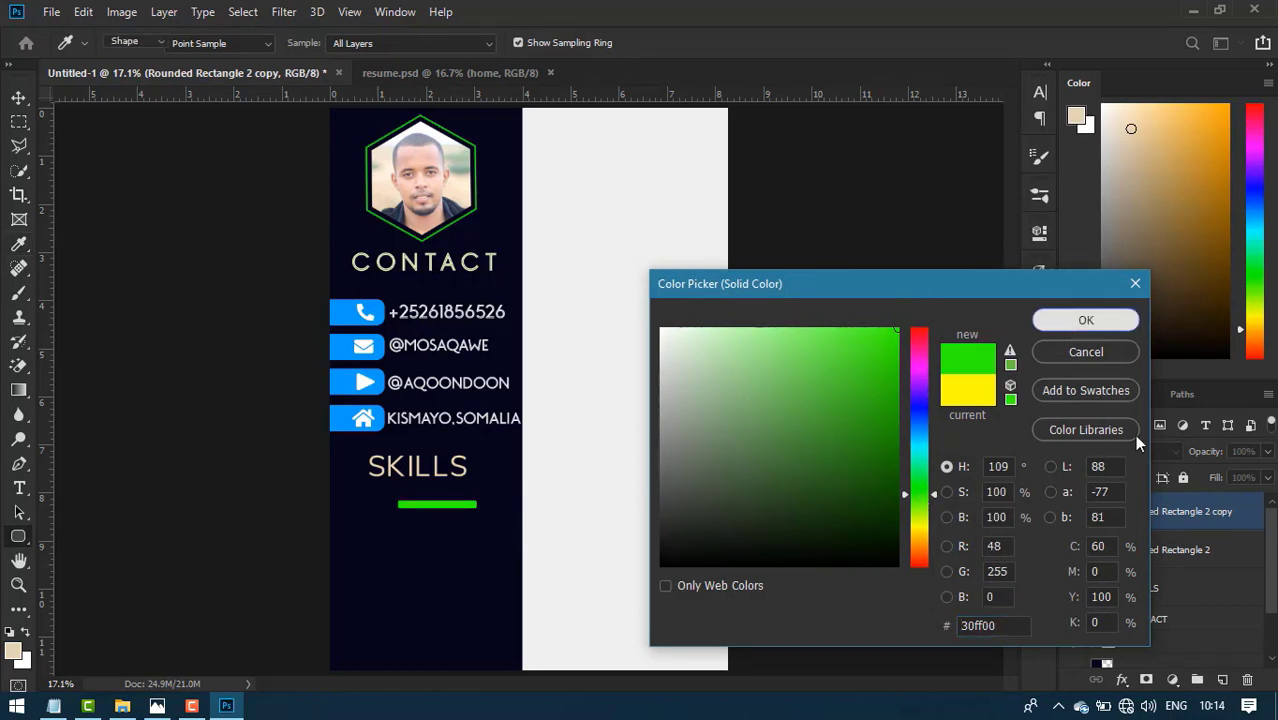
left_click(1086, 320)
- Remove the full-length bar's fill and give it a blue outline
left_click(1211, 549)
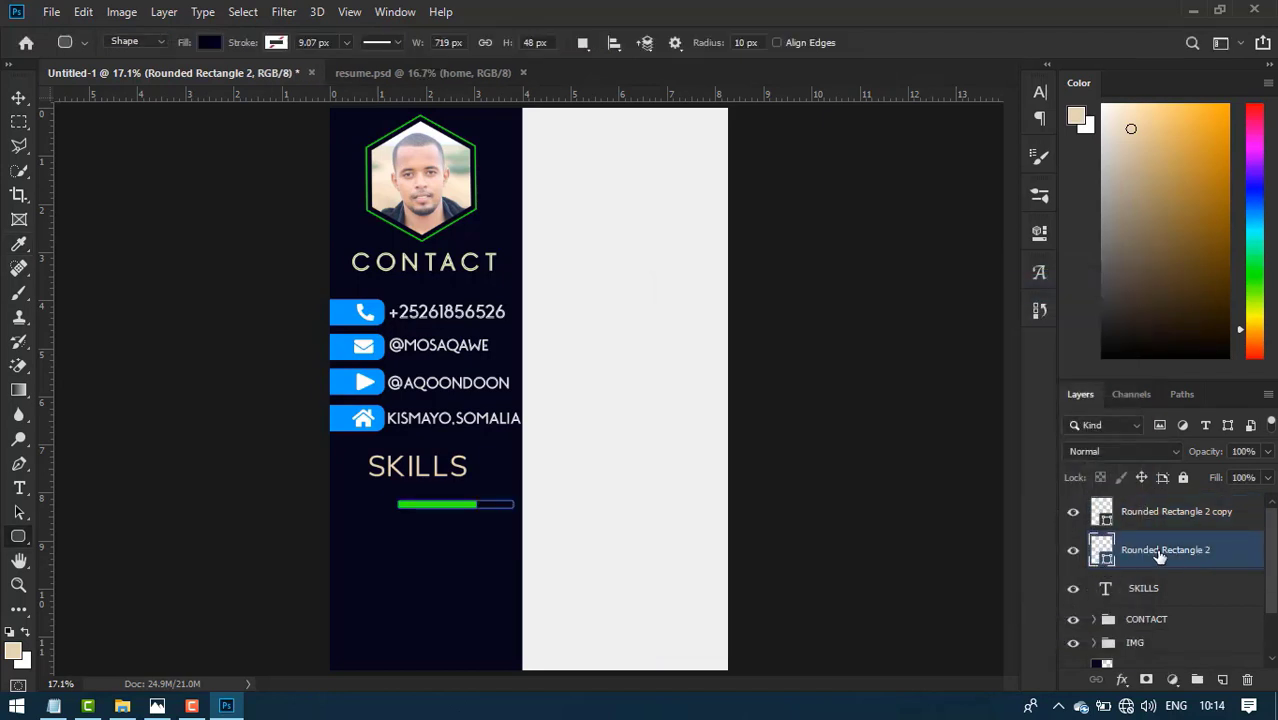
left_click(212, 43)
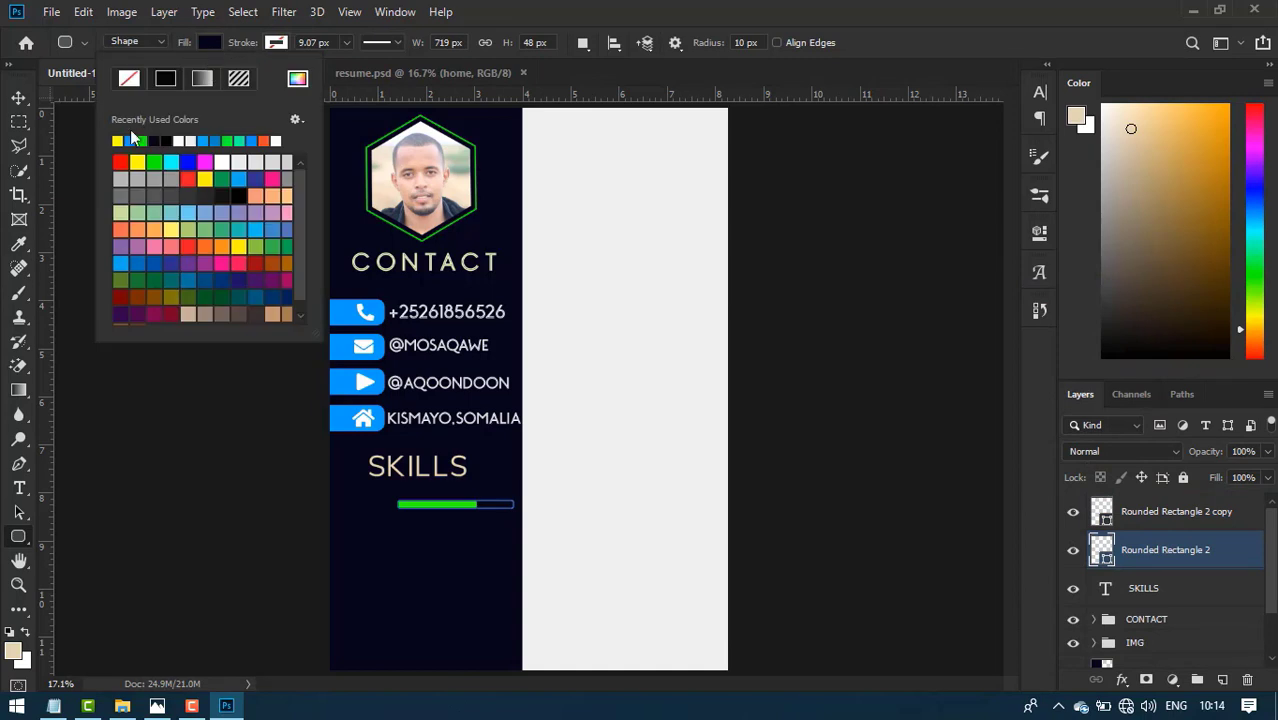
left_click(129, 80)
left_click(272, 43)
left_click(269, 141)
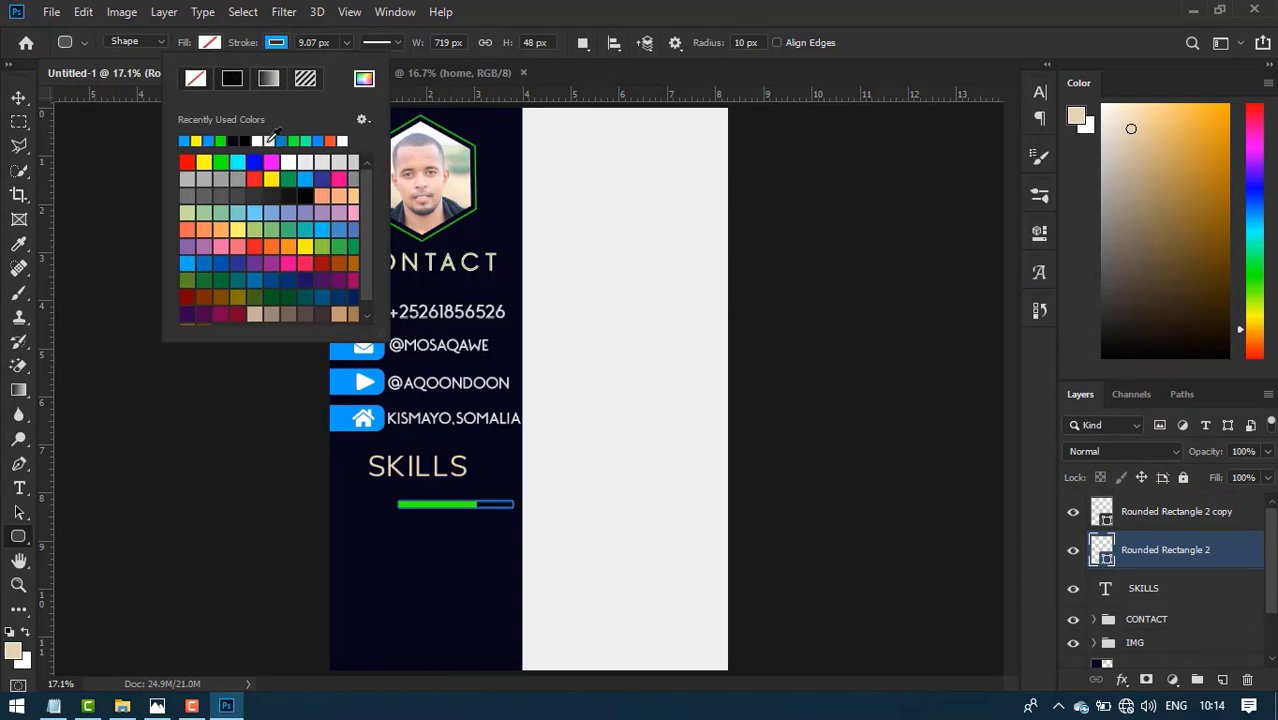
key("v")
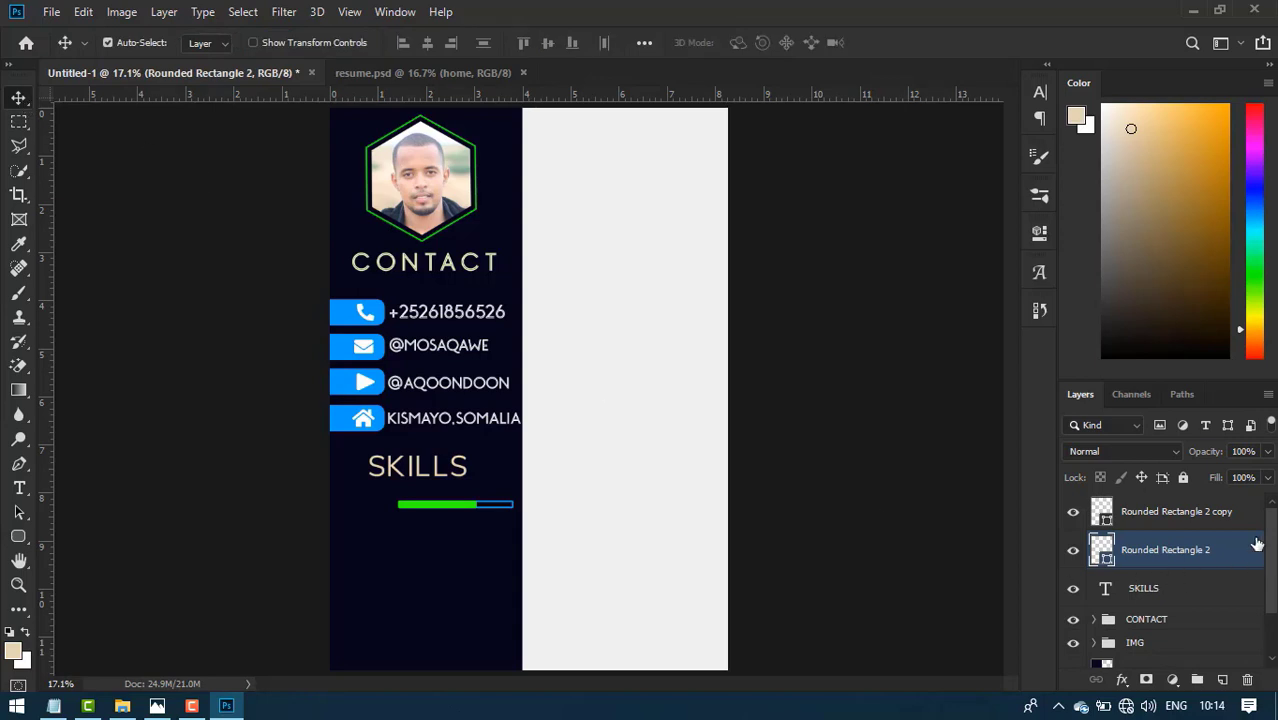
left_click(1190, 520)
- Type the label ANIMATION below the skill bar and set it in Monopoly
left_click(1235, 552)
left_click(19, 488)
left_click(342, 562)
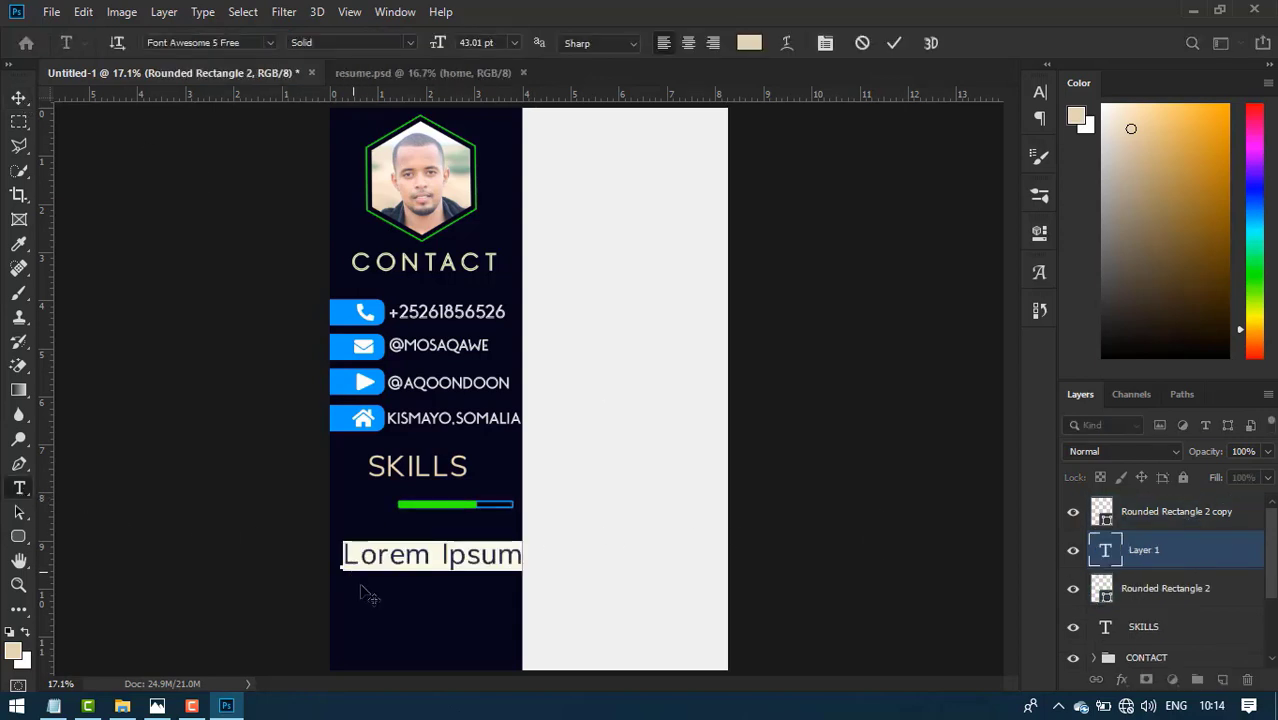
type("ANIMATION")
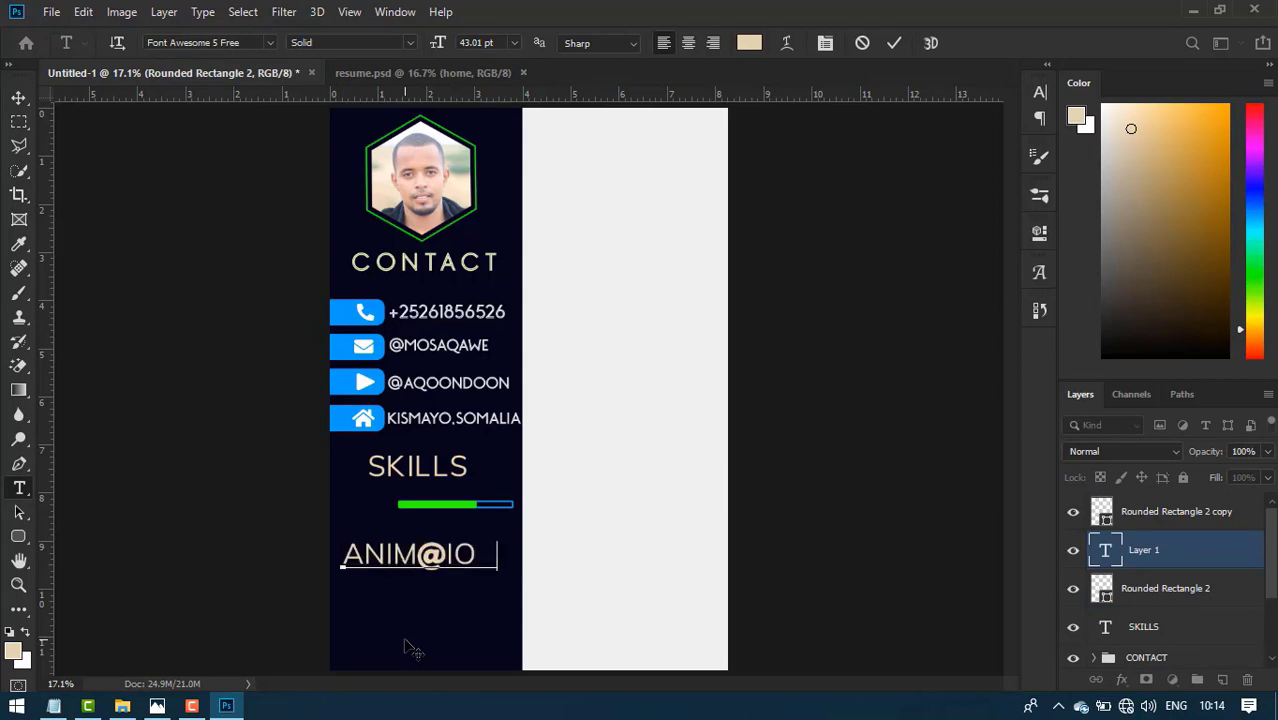
key("ctrl+a")
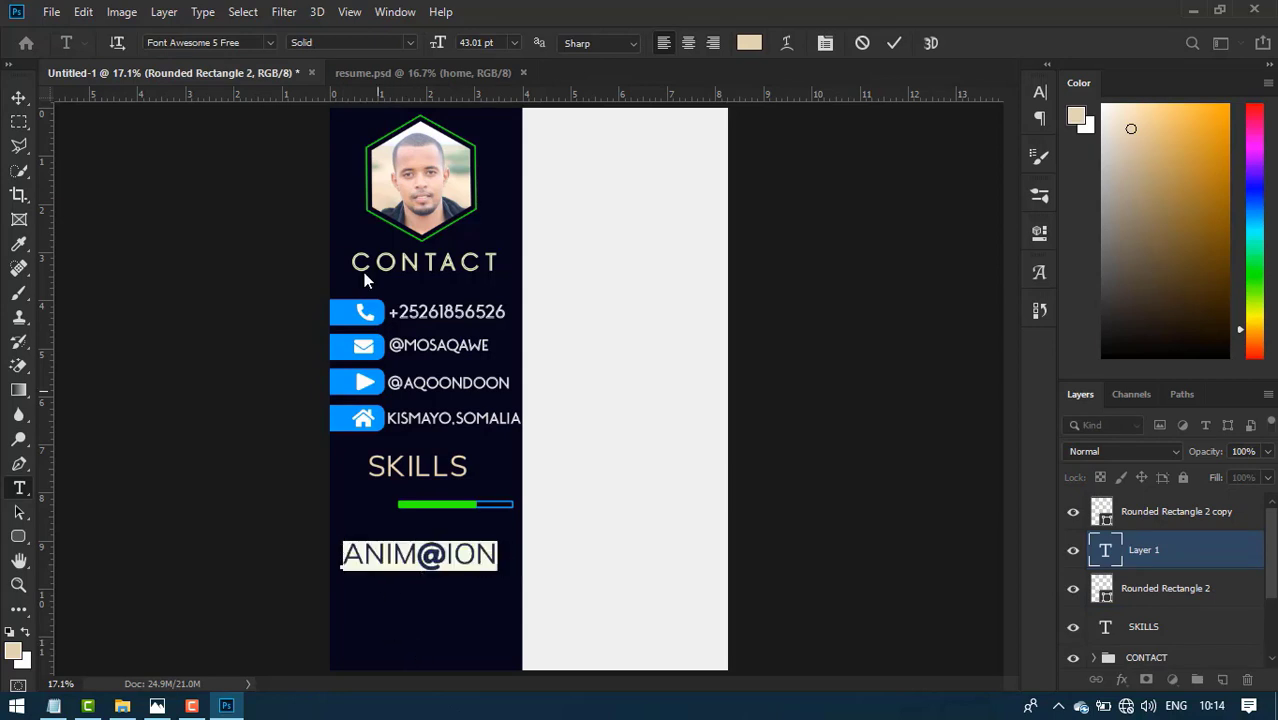
left_click(271, 43)
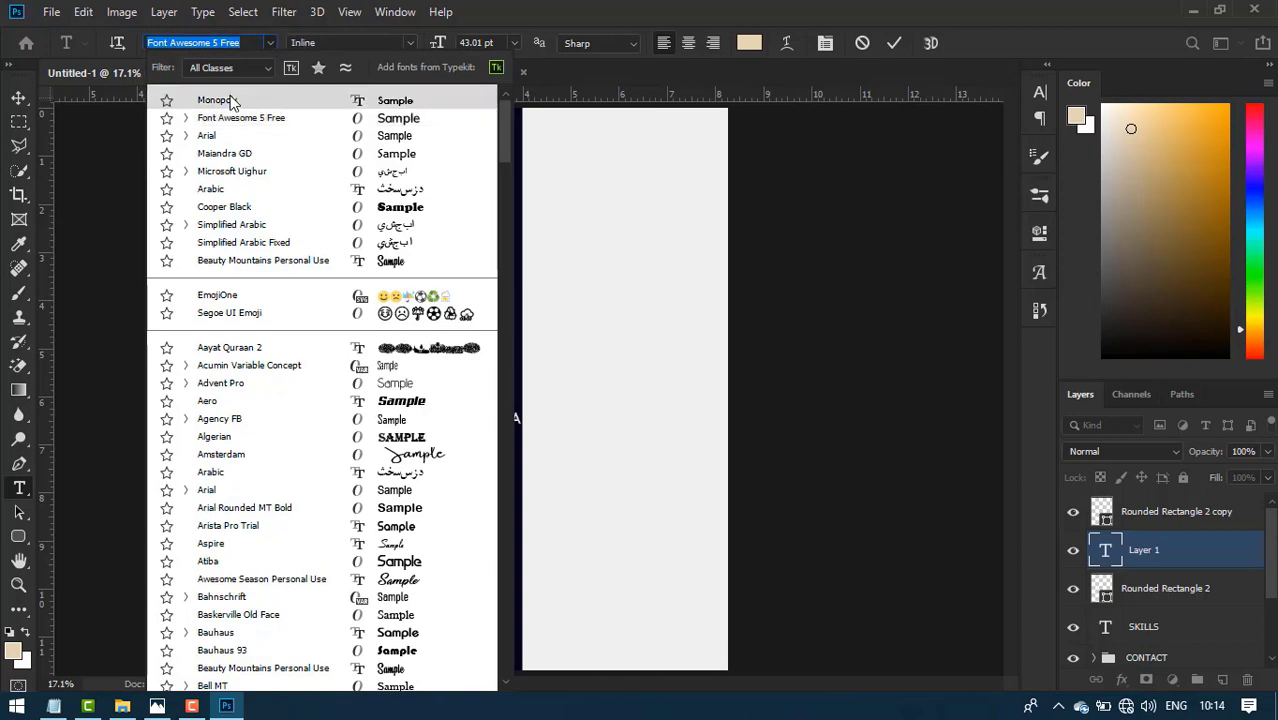
left_click(230, 95)
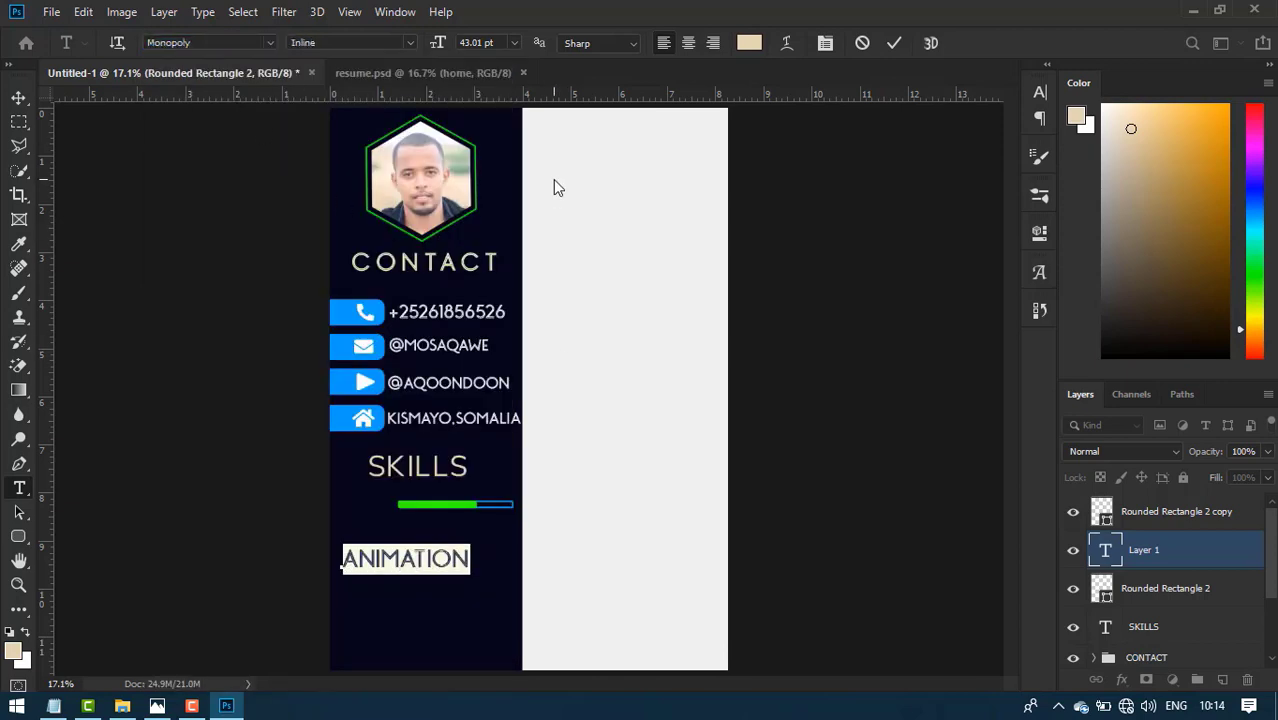
left_click(158, 706)
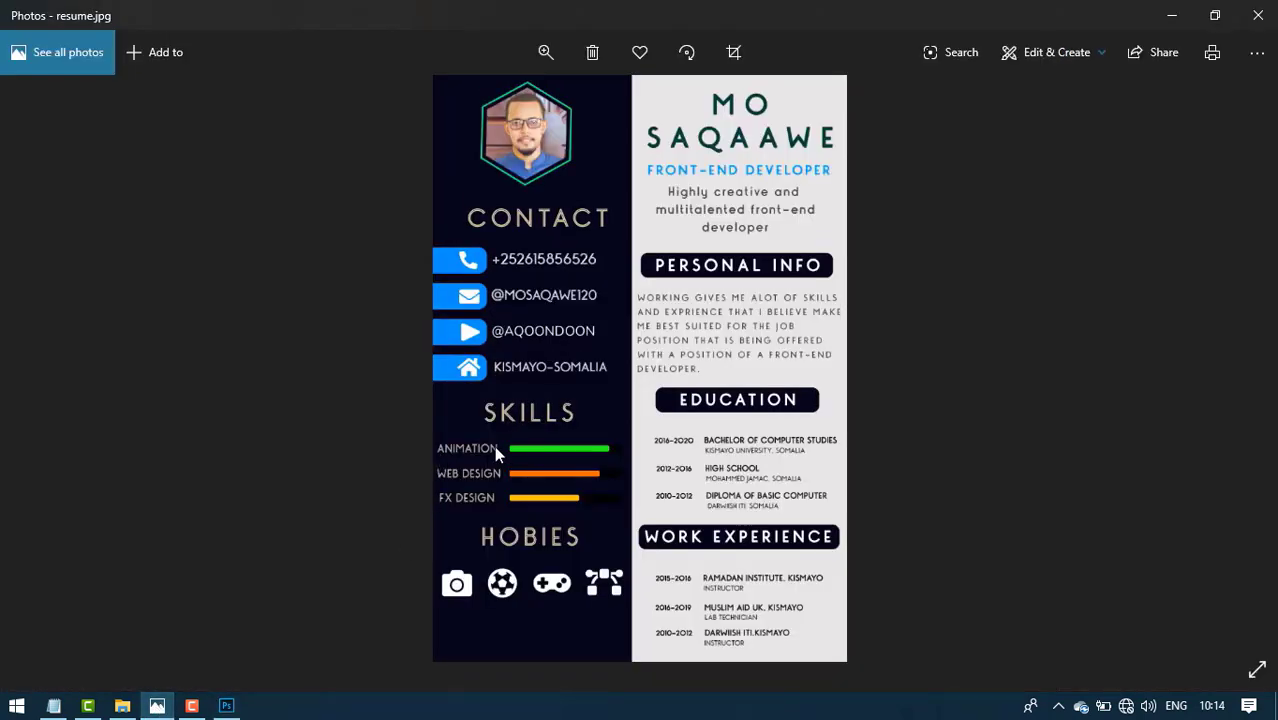
left_click(226, 706)
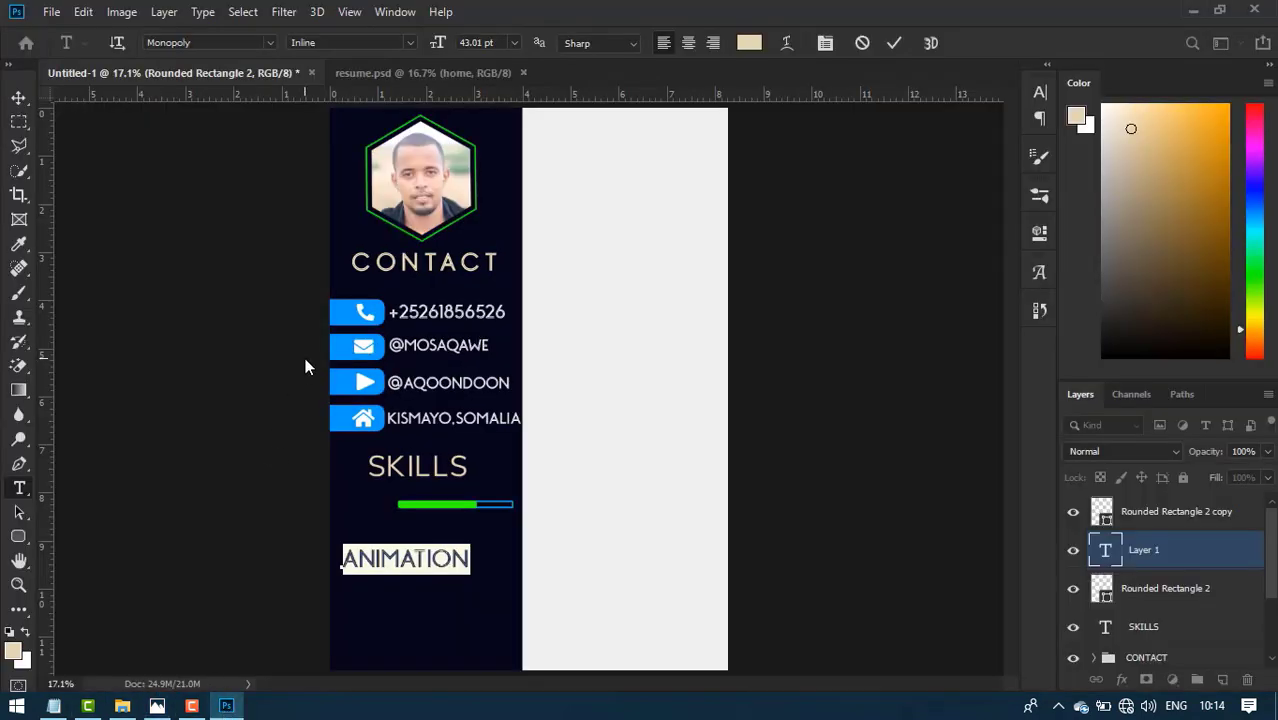
- Size the ANIMATION label to 22 pt and move it beside the skill bar
key("ctrl+t")
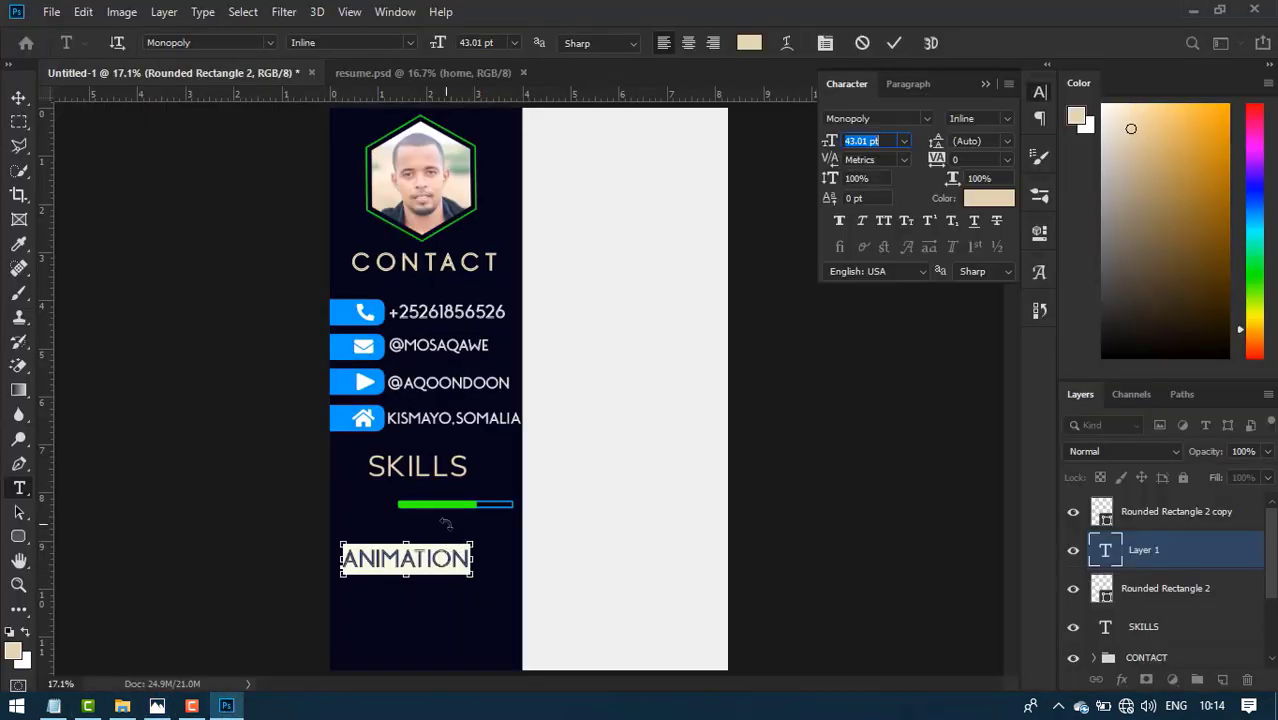
left_click_drag(828, 141, 805, 142)
left_click(892, 42)
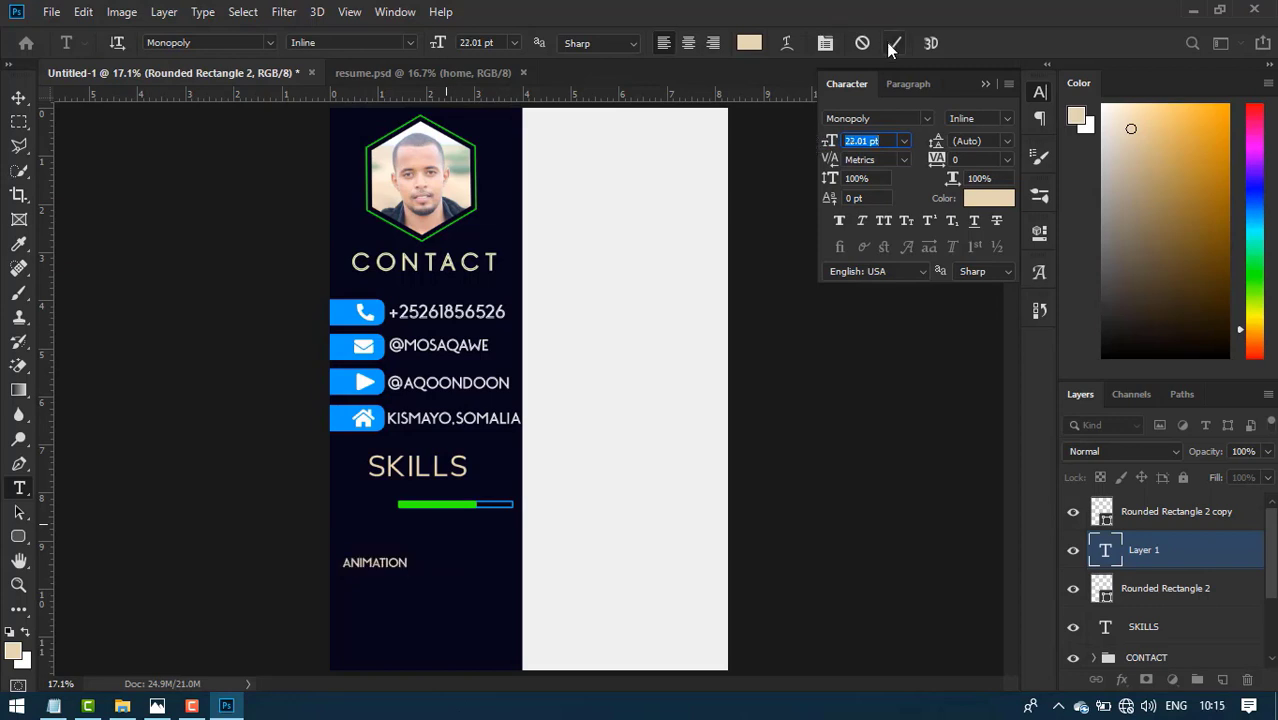
left_click(22, 97)
key("shift+Up")
key("shift+Up")
key("shift+Up")
key("shift+Up")
key("shift+Up")
key("shift+Up")
key("shift+Up")
key("shift+Up")
key("shift+Up")
key("shift+Up")
key("shift+Up")
key("shift+Up")
key("shift+Up")
key("shift+Up")
key("shift+Up")
key("shift+Up")
key("shift+Up")
key("shift+Up")
key("shift+Up")
key("shift+Up")
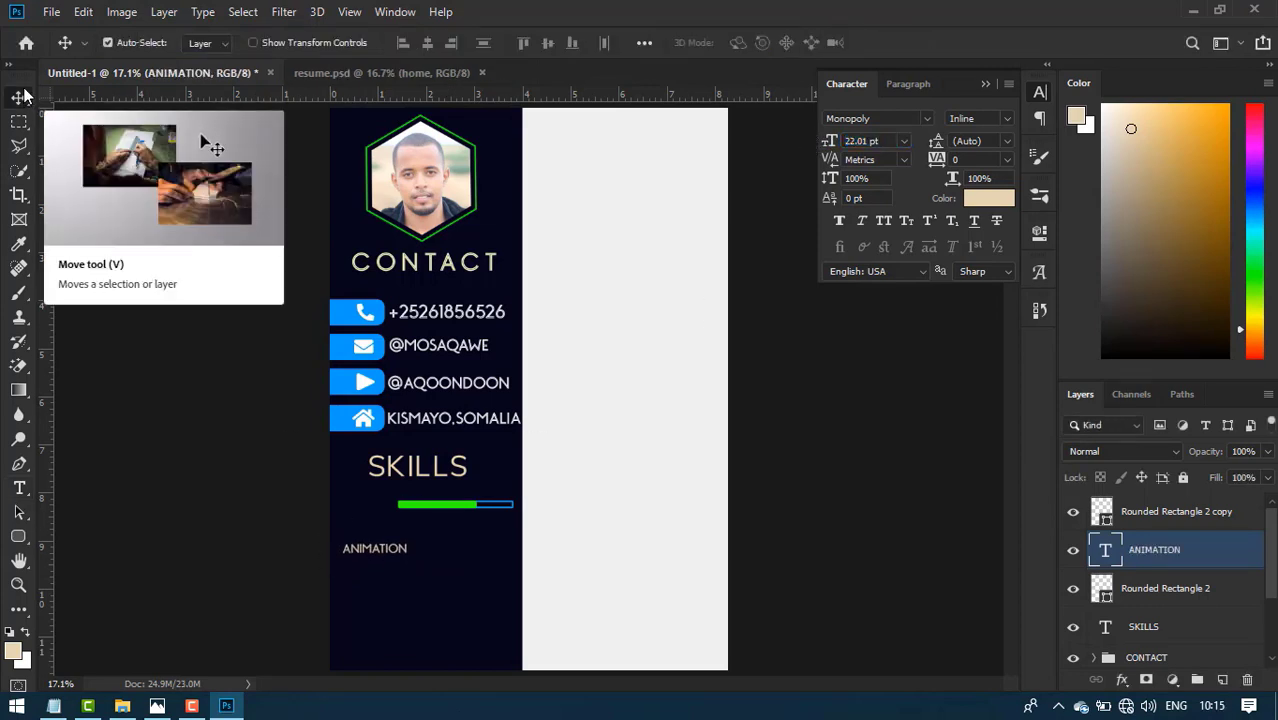
key("shift+Left")
key("shift+Left")
key("shift+Left")
key("shift+Left")
key("shift+Left")
key("shift+Left")
key("shift+Left")
key("shift+Left")
key("Right")
key("Right")
key("Right")
key("Right")
key("Right")
key("Right")
key("Right")
key("Right")
key("Right")
key("Right")
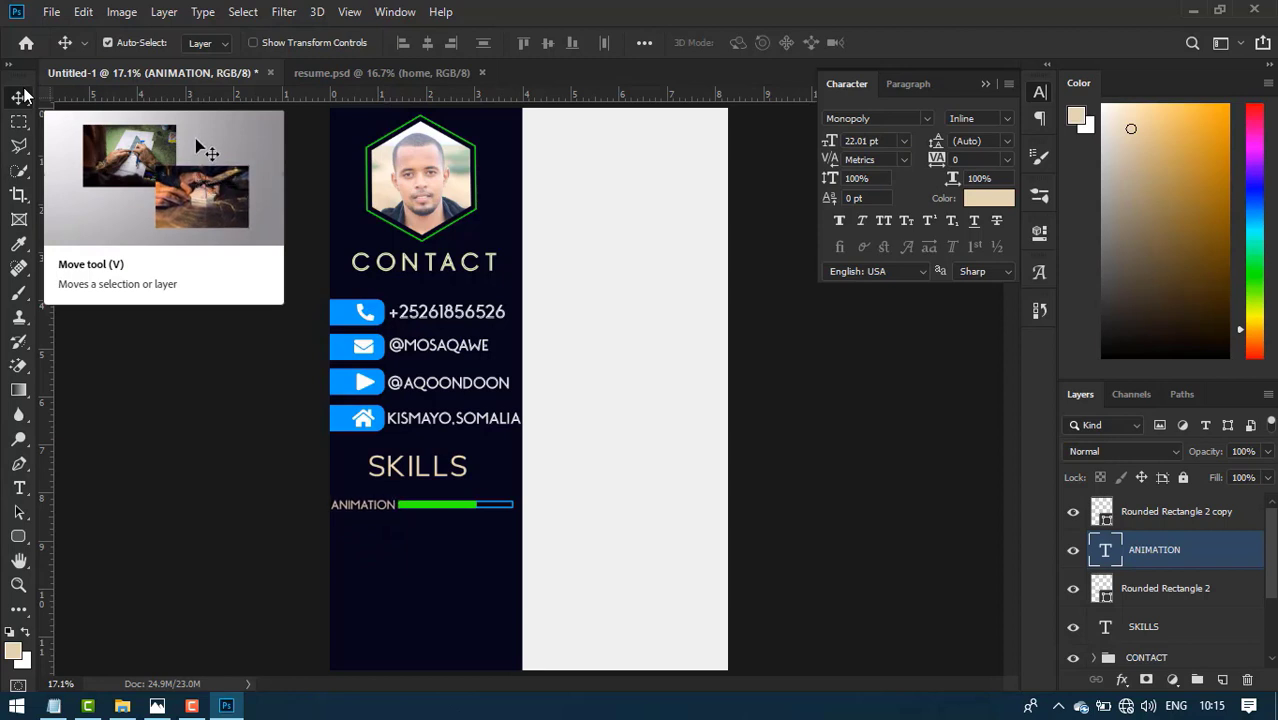
- Widen the green skill bar fill
left_click(472, 508)
key("ctrl+t")
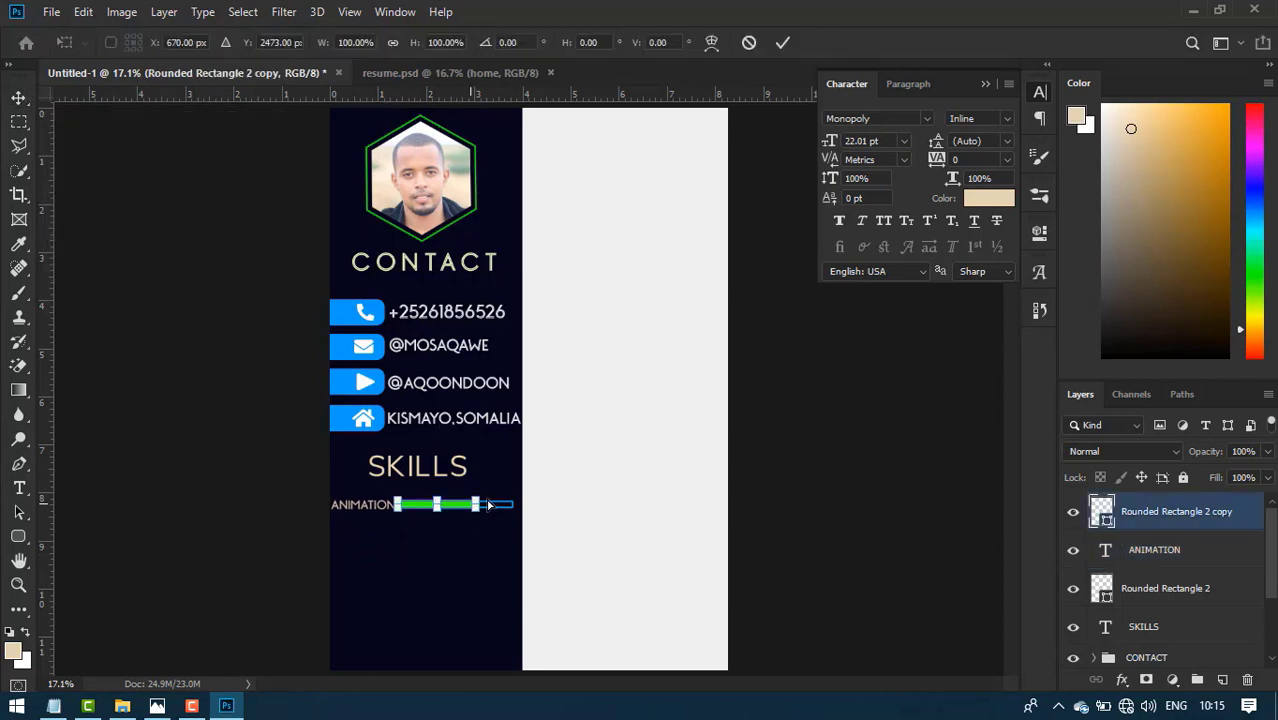
mouse_move(476, 505)
left_mouse_down()
mouse_move(502, 495)
mouse_move(495, 505)
left_mouse_up()
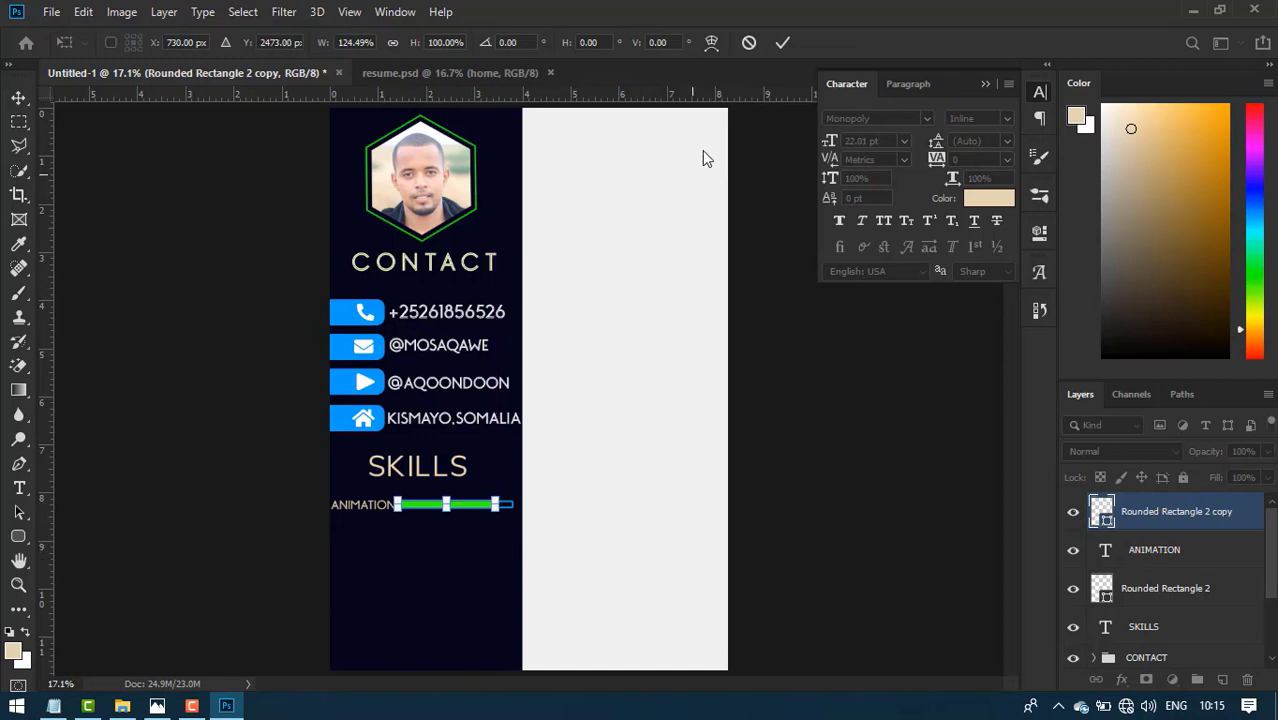
left_click(785, 44)
left_click(470, 547)
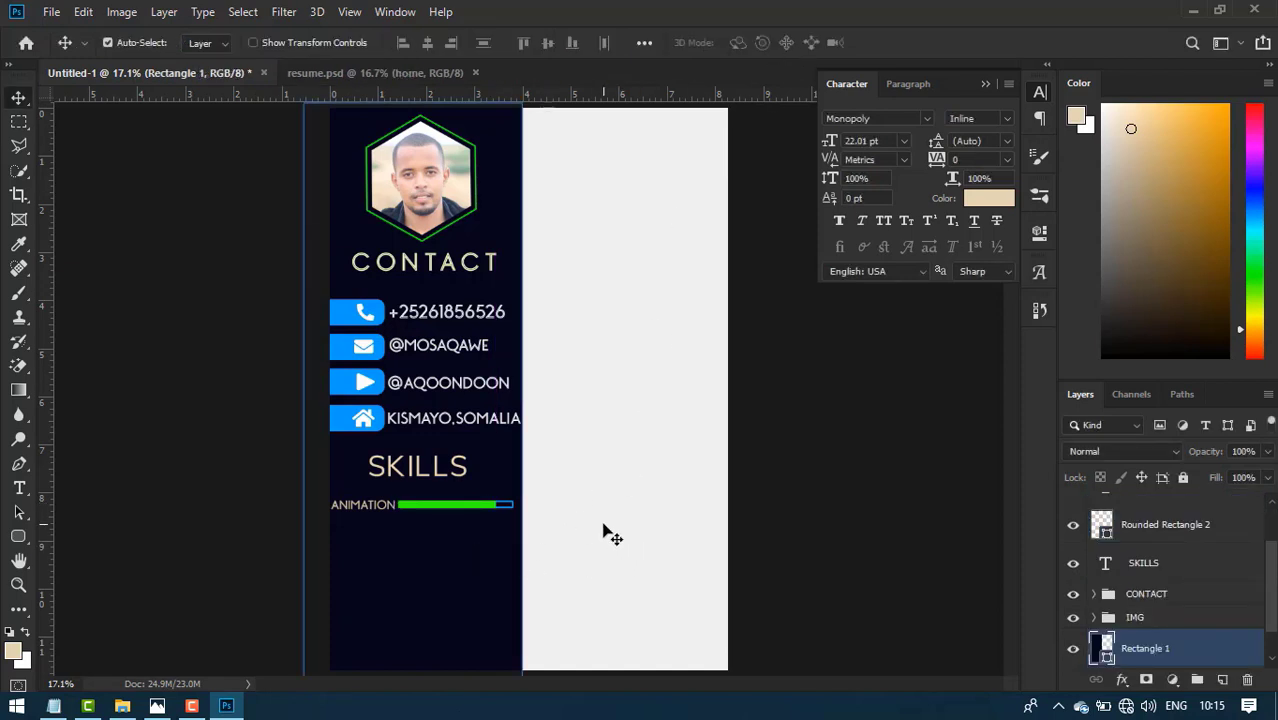
- Duplicate the ANIMATION label with both bar layers and move the copy down a row
left_click(385, 507)
left_click(1232, 550, "shift")
scroll(1232, 552, "up", 1)
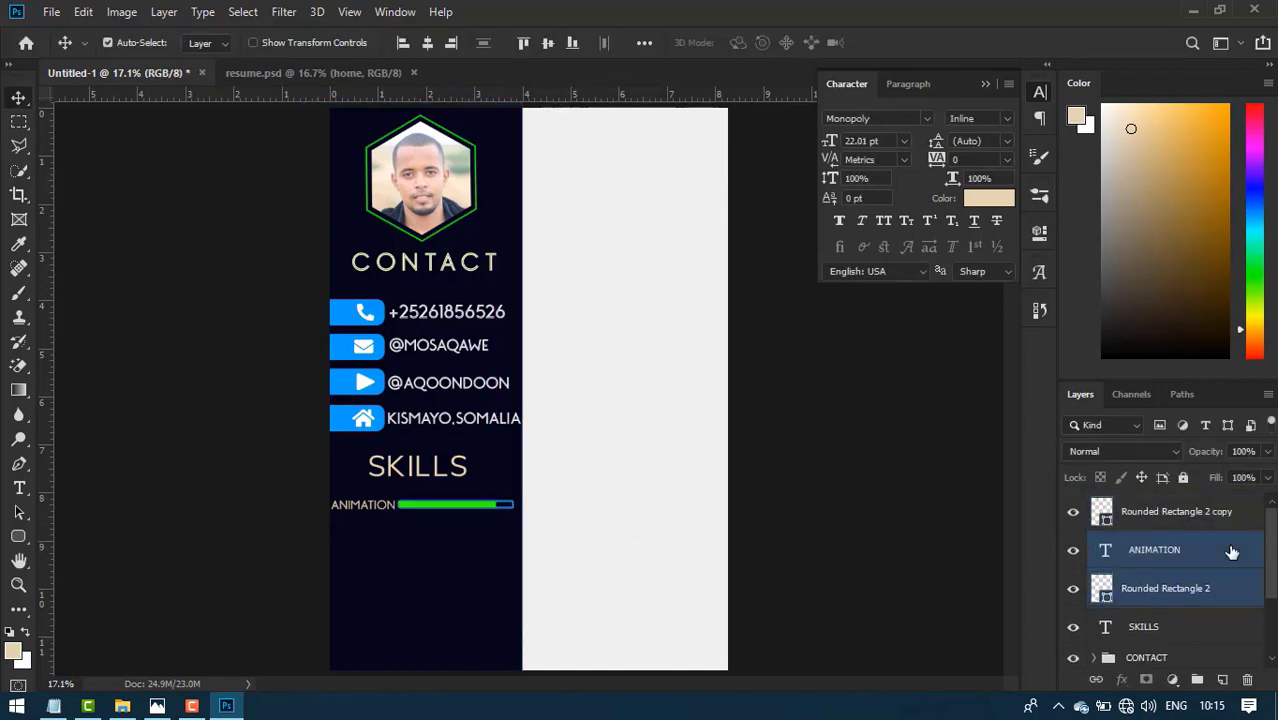
left_click(1216, 518, "shift")
key("ctrl+j")
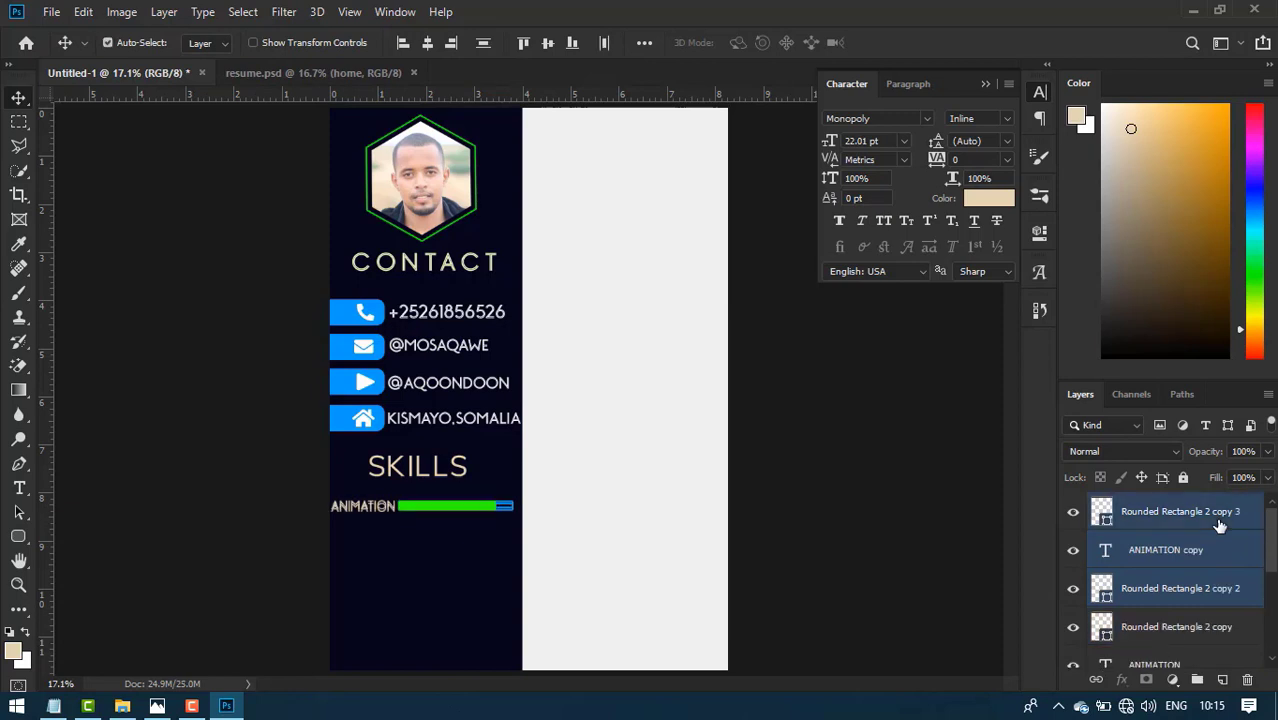
key("shift+Down")
key("shift+Down")
key("shift+Down")
key("shift+Down")
key("shift+Down")
key("shift+Down")
key("shift+Down")
key("shift+Down")
key("shift+Down")
key("shift+Down")
key("shift+Down")
key("shift+Down")
- Duplicate the skill row again, relabel the middle row WEB DESIGN and size it 21.01 pt
key("ctrl+j")
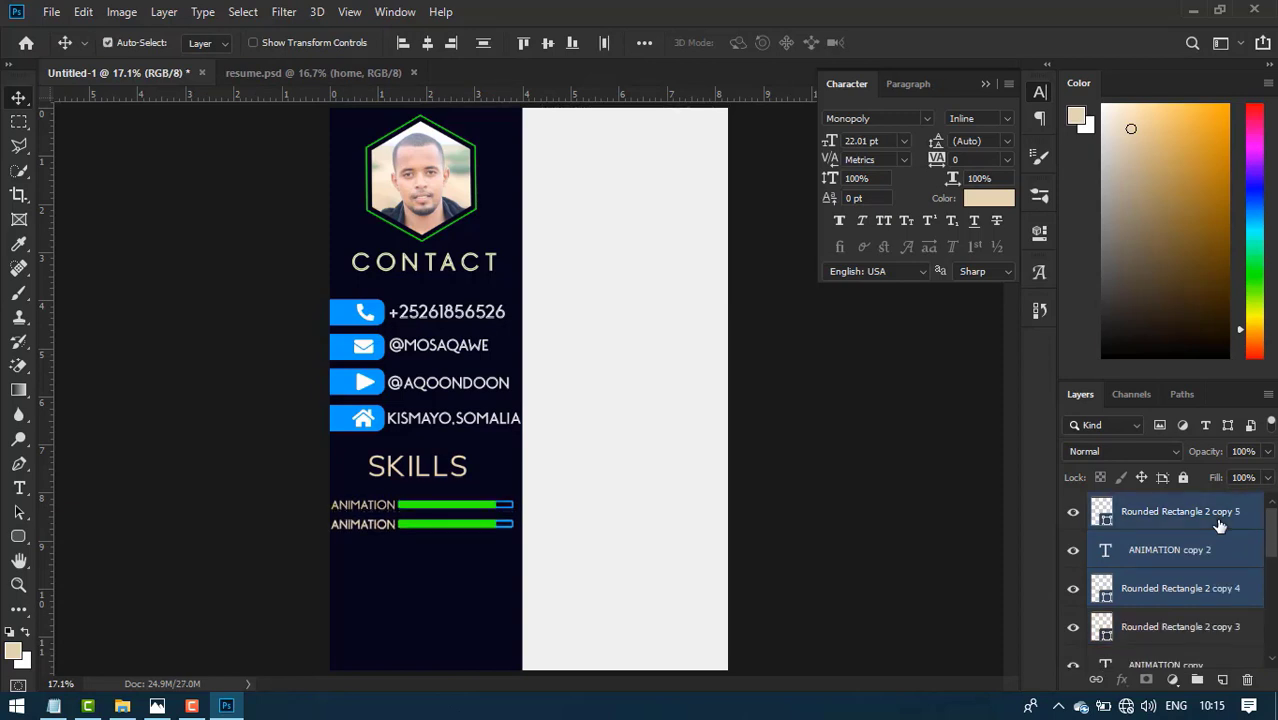
key("shift+Down")
key("shift+Down")
key("shift+Down")
key("shift+Down")
key("shift+Down")
key("shift+Down")
key("shift+Down")
key("shift+Down")
key("shift+Down")
key("shift+Down")
key("shift+Down")
key("shift+Down")
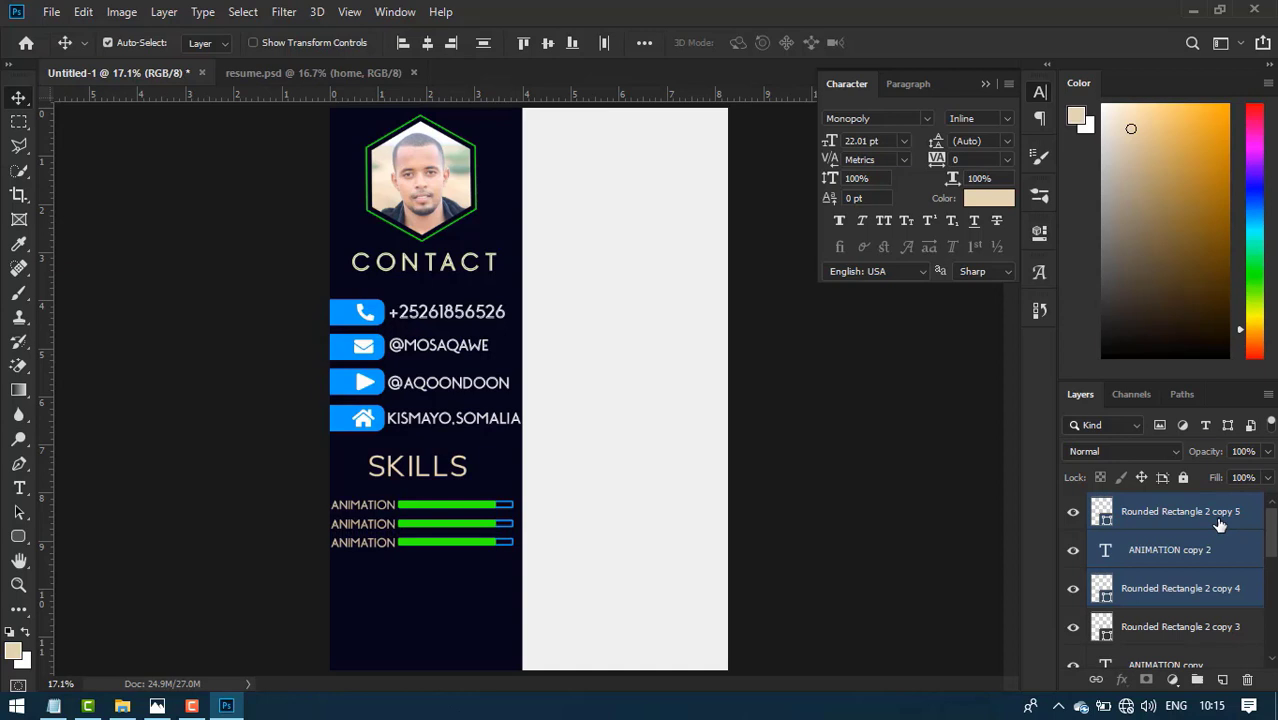
double_click(357, 525)
type("WEB DESIGN")
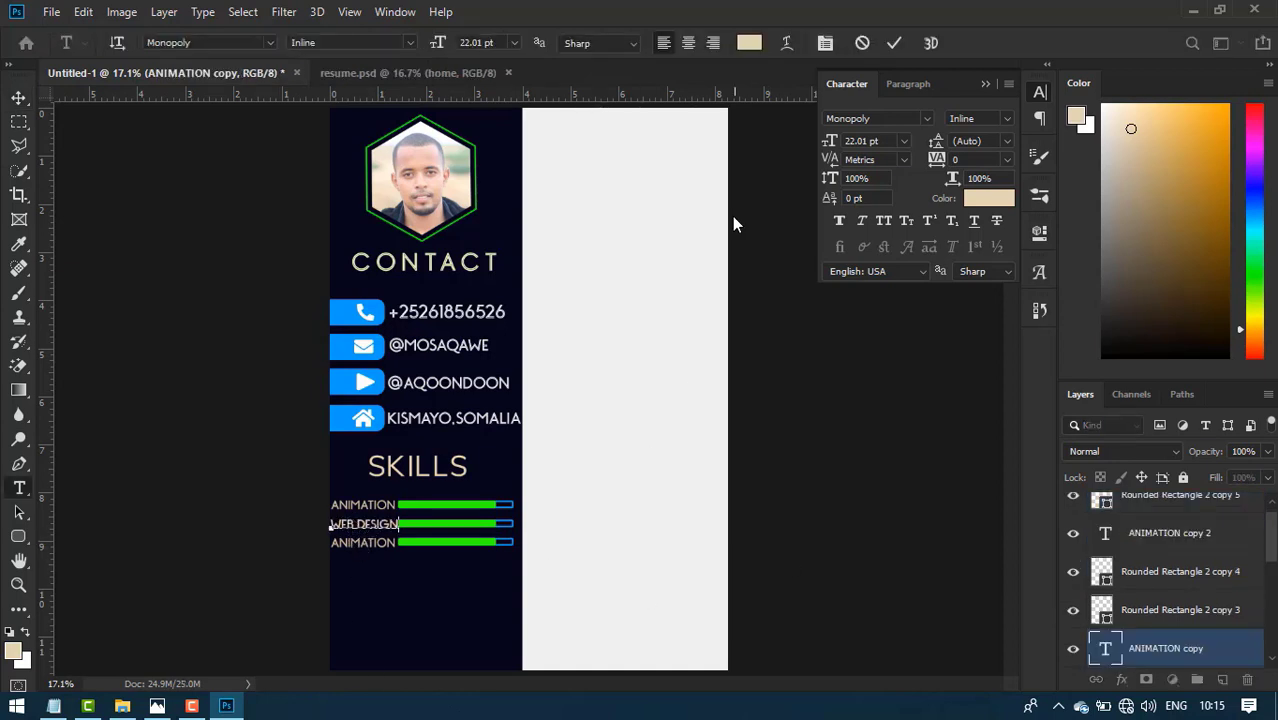
left_click(893, 43)
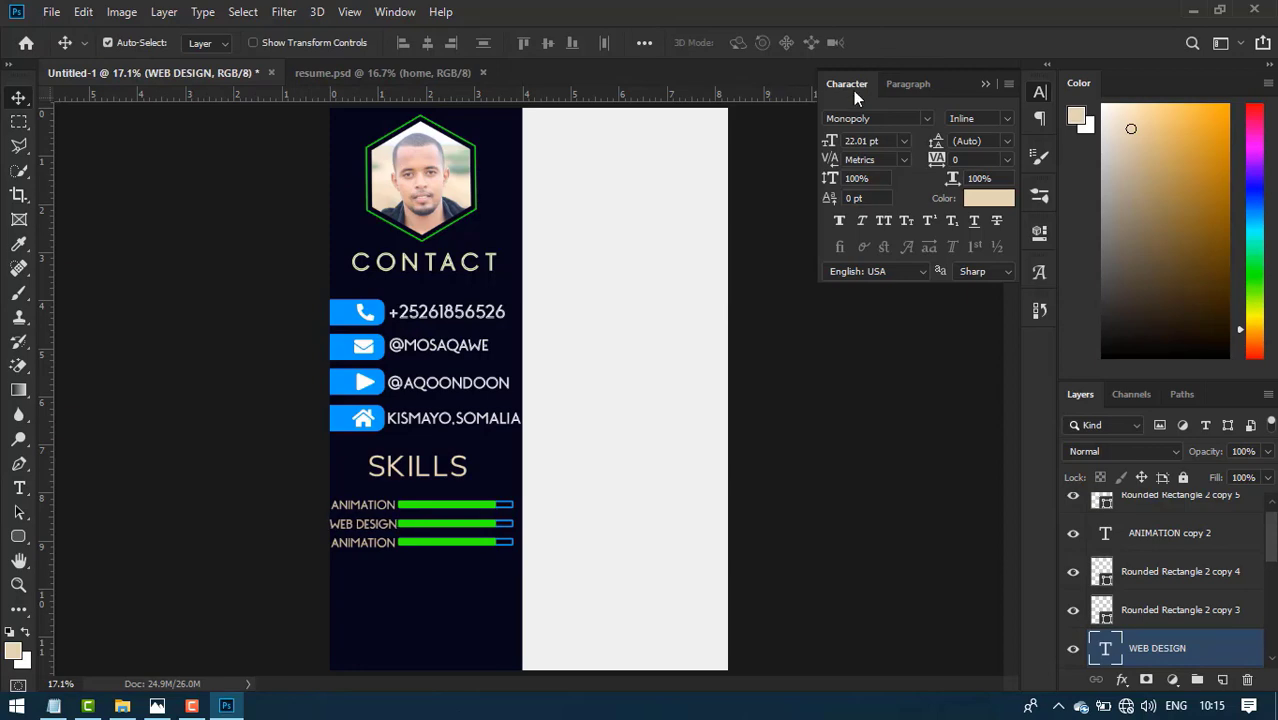
left_click_drag(838, 143, 831, 143)
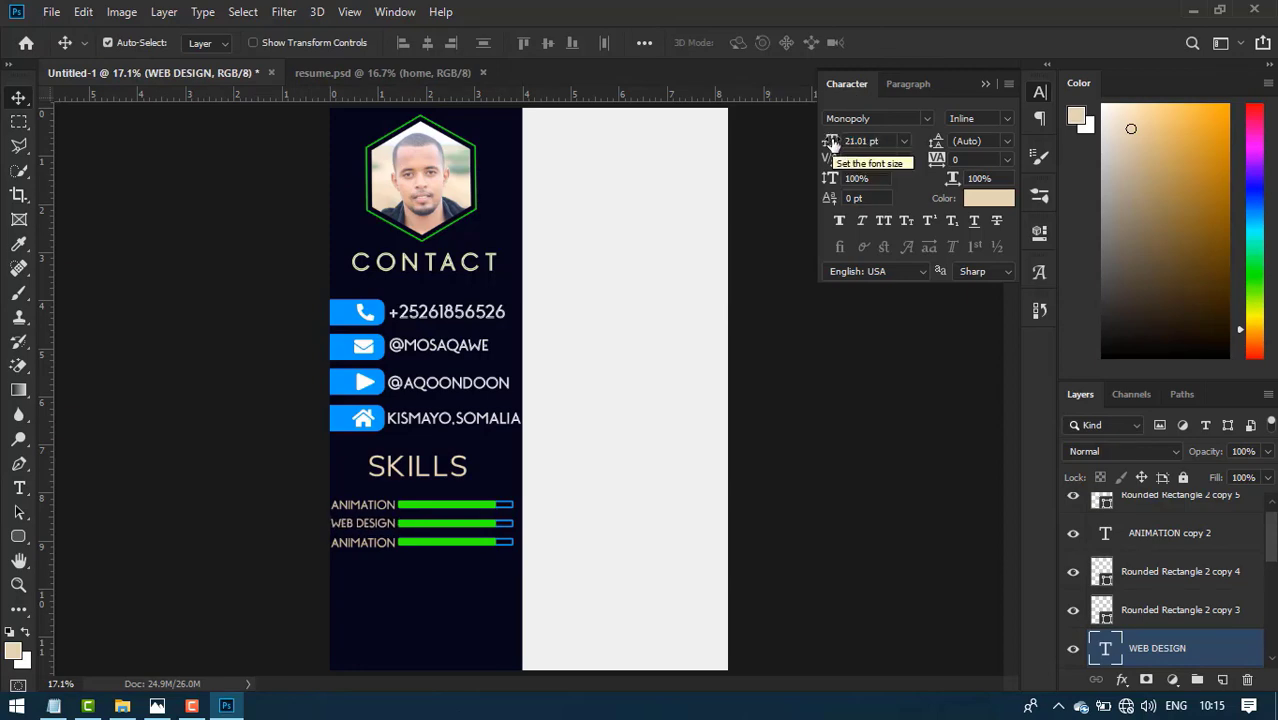
- Relabel the third skill row FX DESIGN and nudge it slightly left
left_click(380, 542)
key("alt+Tab")
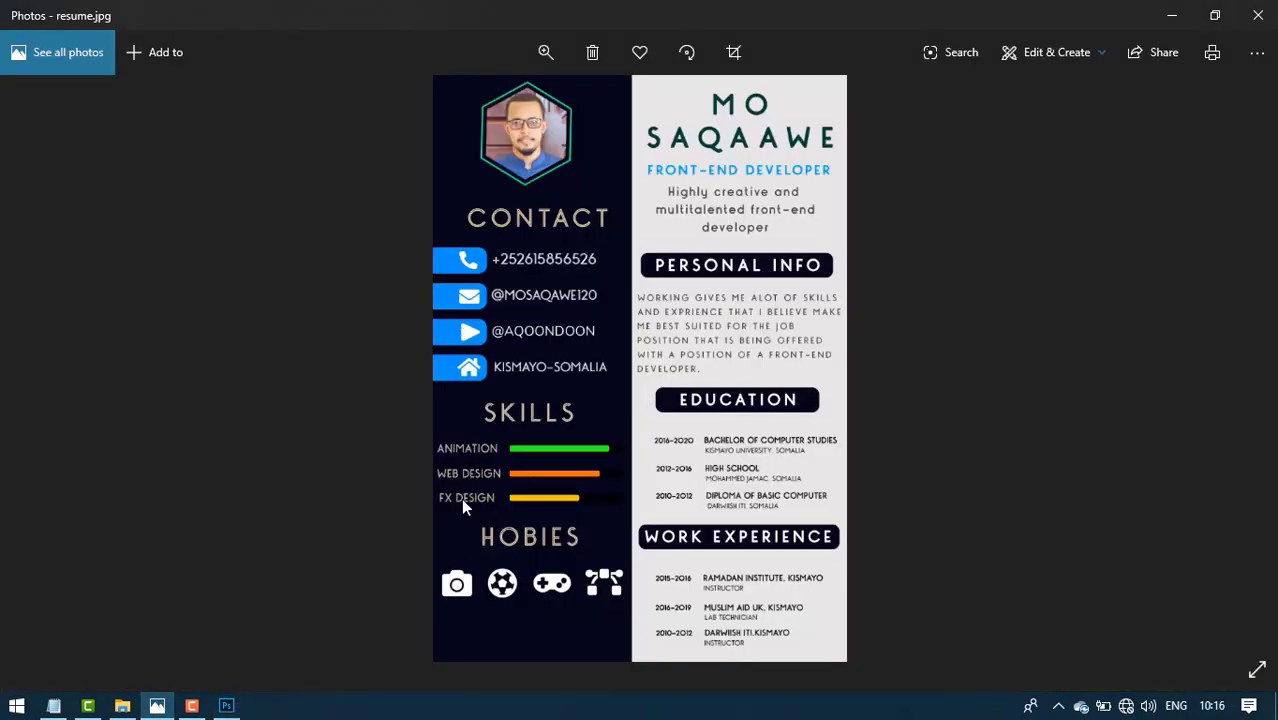
left_click(226, 707)
left_click(364, 556)
left_click(350, 552)
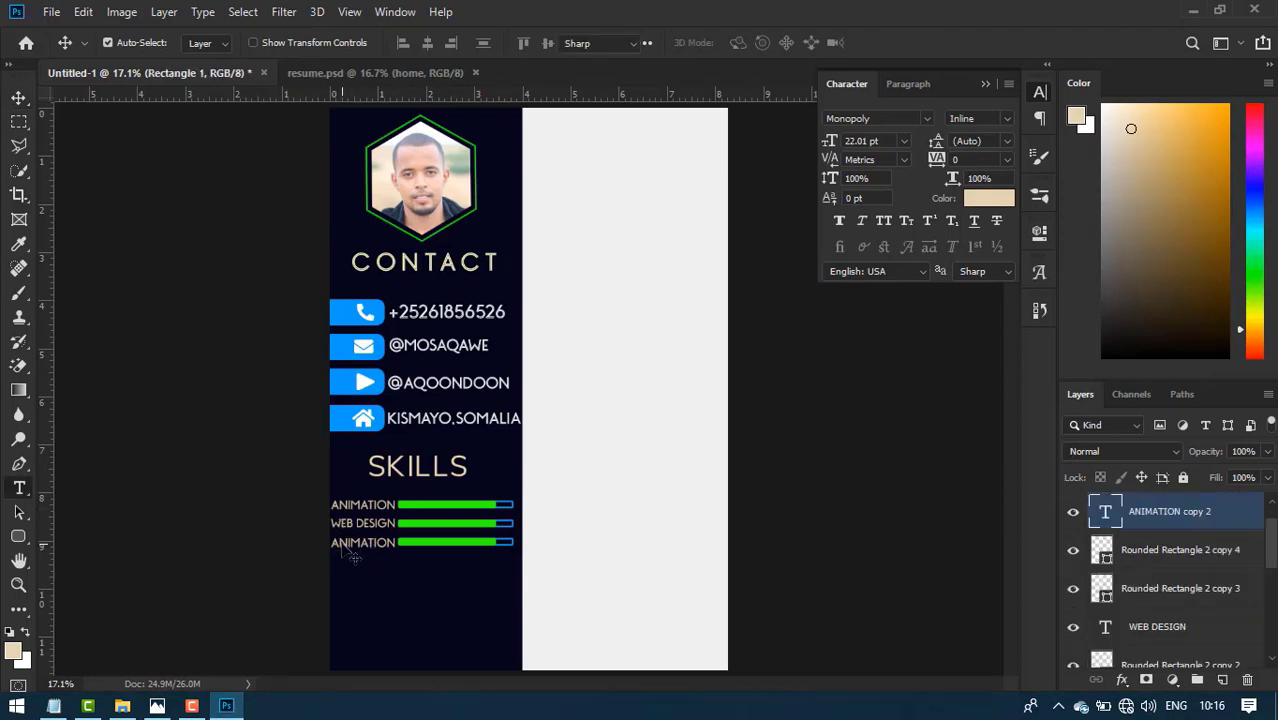
double_click(352, 553)
type("EX DESIGN")
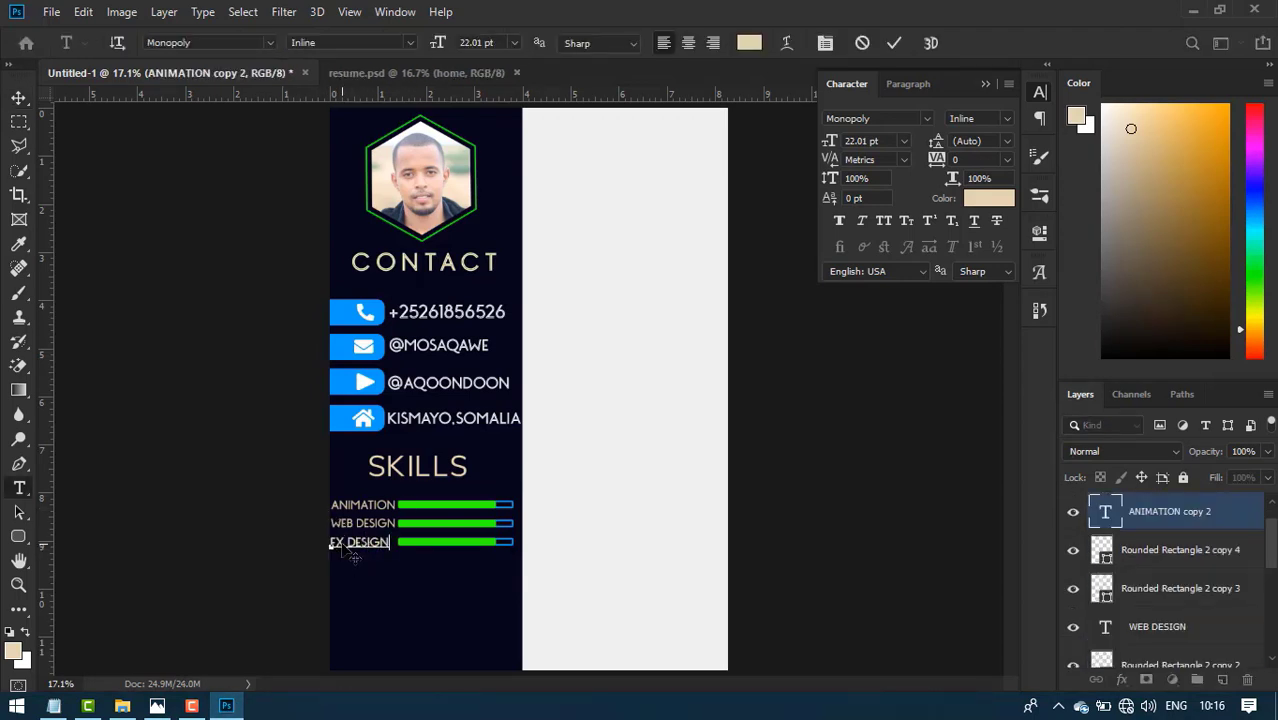
left_click(893, 42)
key("v")
key("Left")
key("Left")
key("Left")
key("Left")
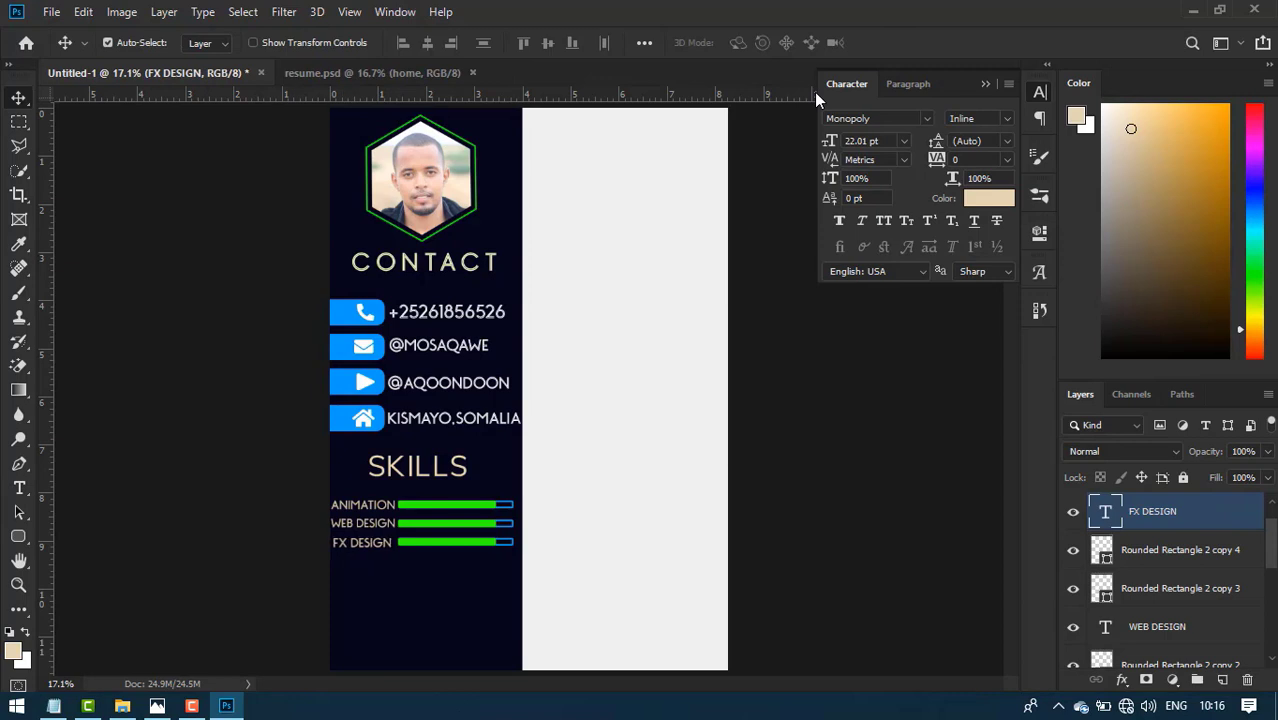
- Make the WEB DESIGN bar orange and shorten it to about 80%
left_click(1101, 596)
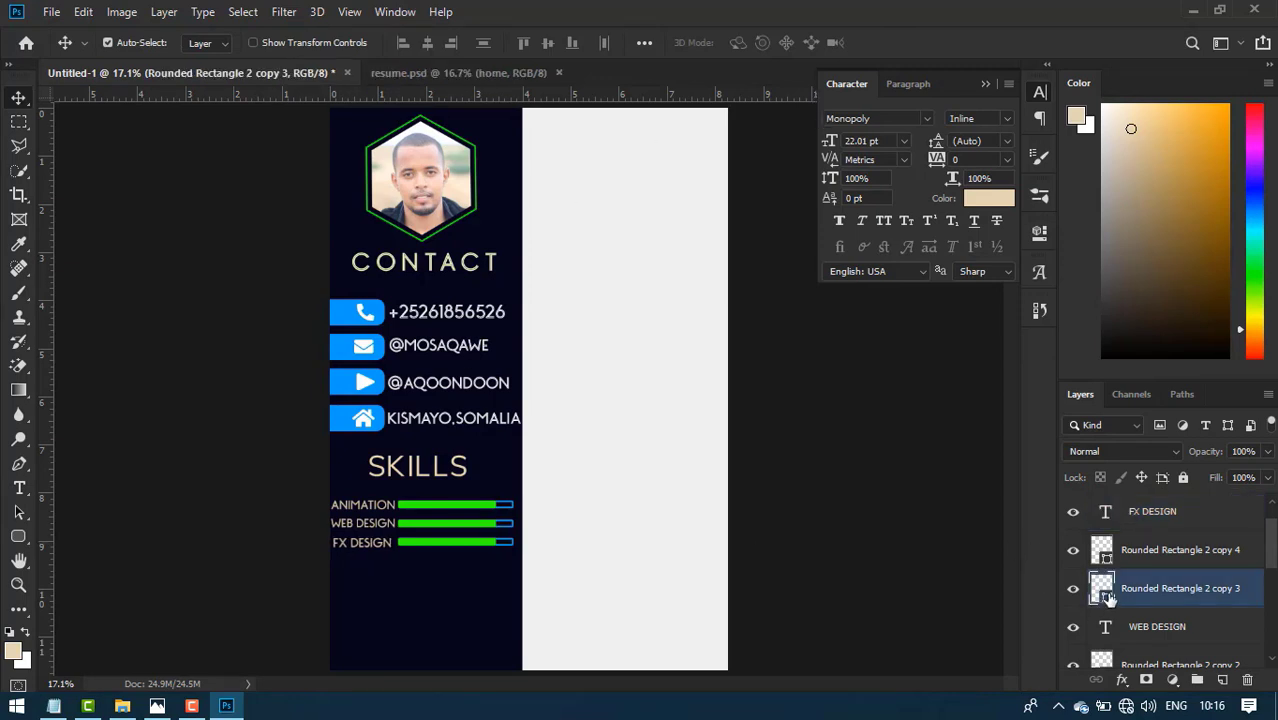
double_click(1101, 590)
left_click_drag(919, 525, 926, 546)
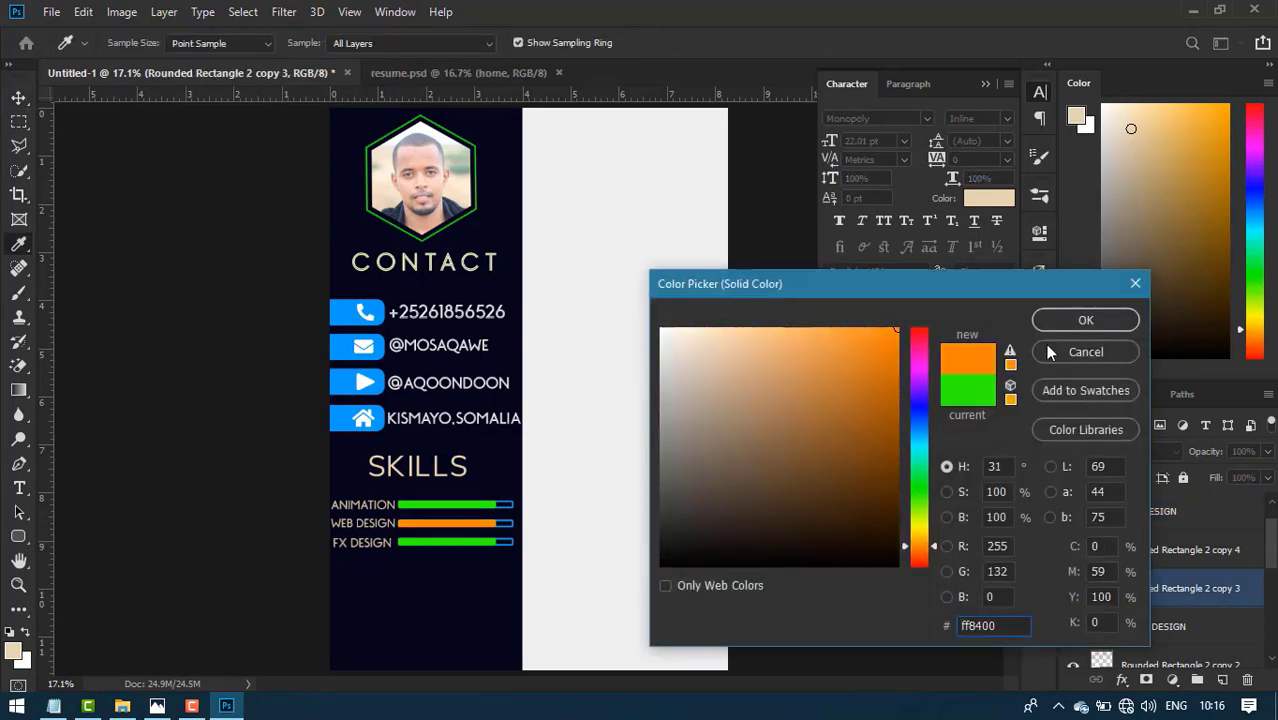
left_click(1072, 320)
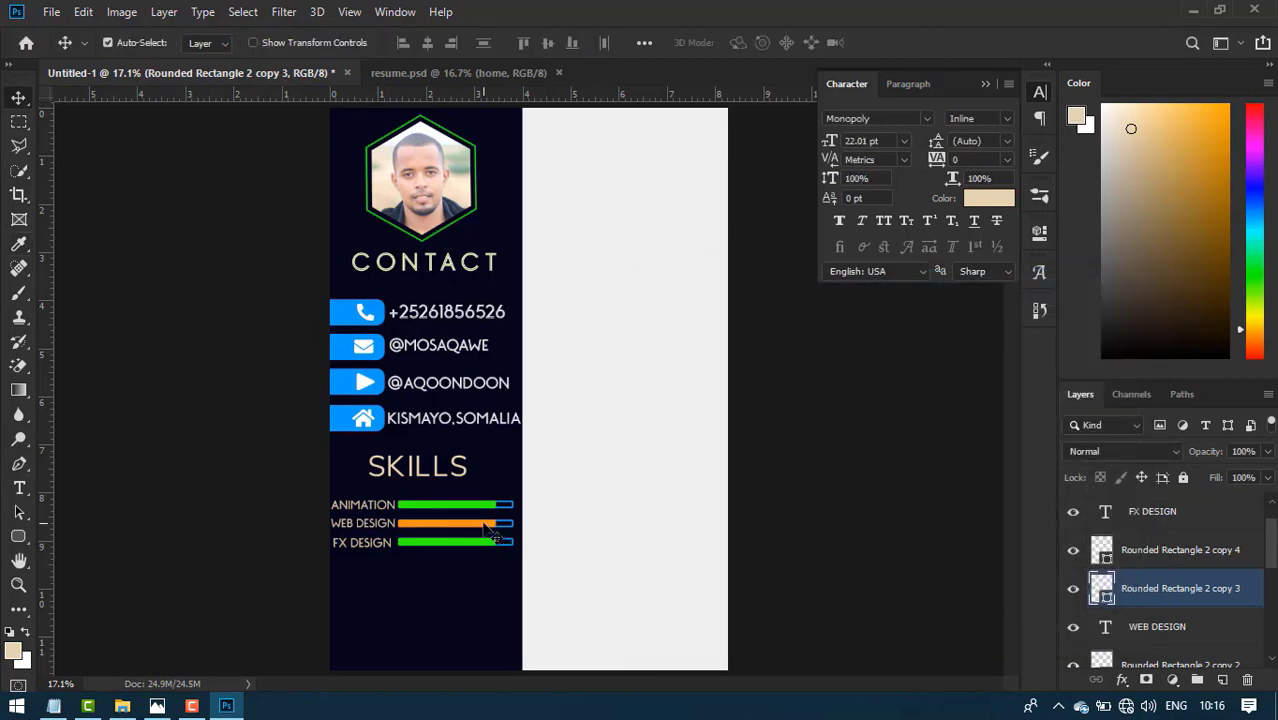
key("ctrl+t")
left_click_drag(497, 523, 475, 523)
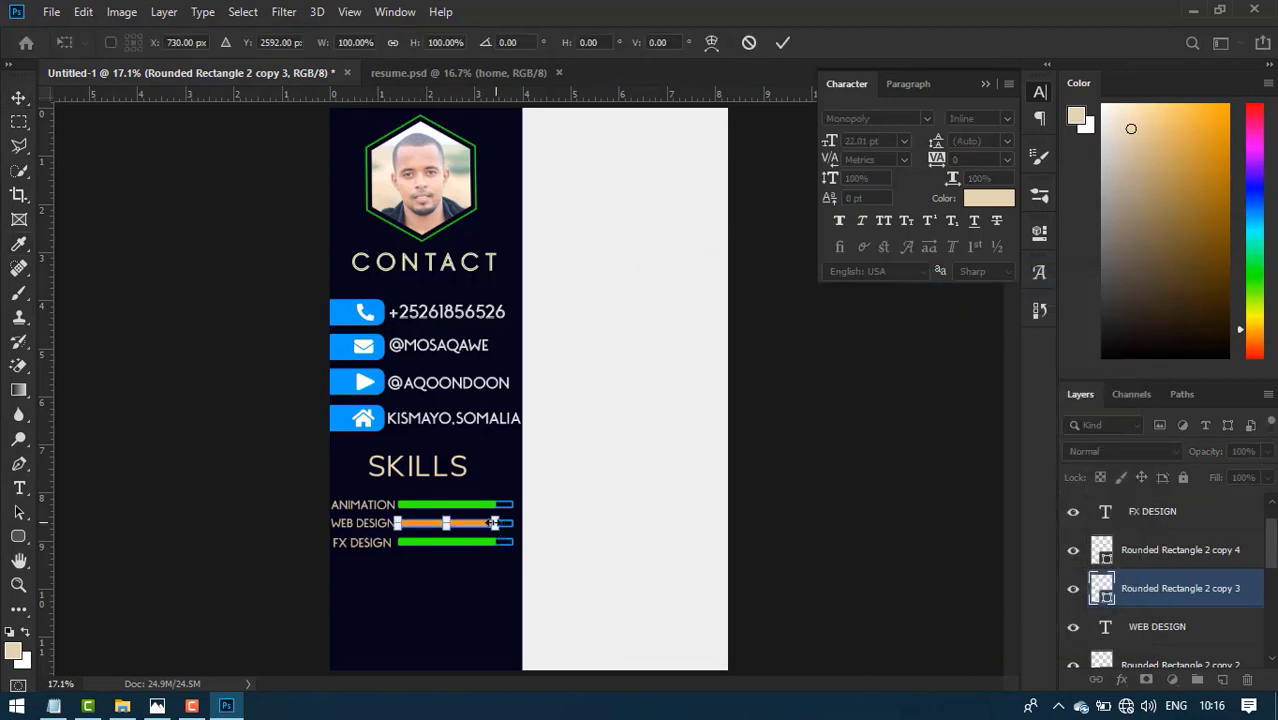
left_click(782, 43)
- Recolour the FX DESIGN bar a bright yellow
key("ctrl+j")
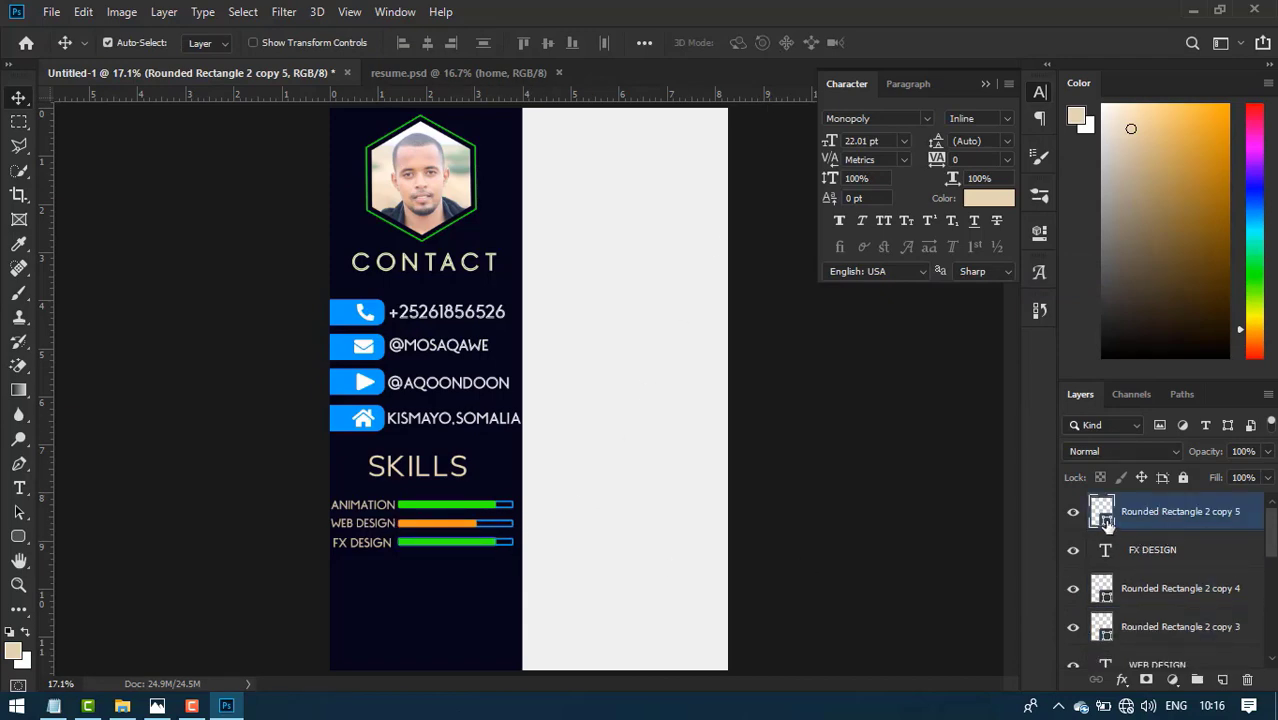
double_click(1107, 525)
left_click_drag(919, 491, 919, 522)
left_click_drag(856, 414, 847, 328)
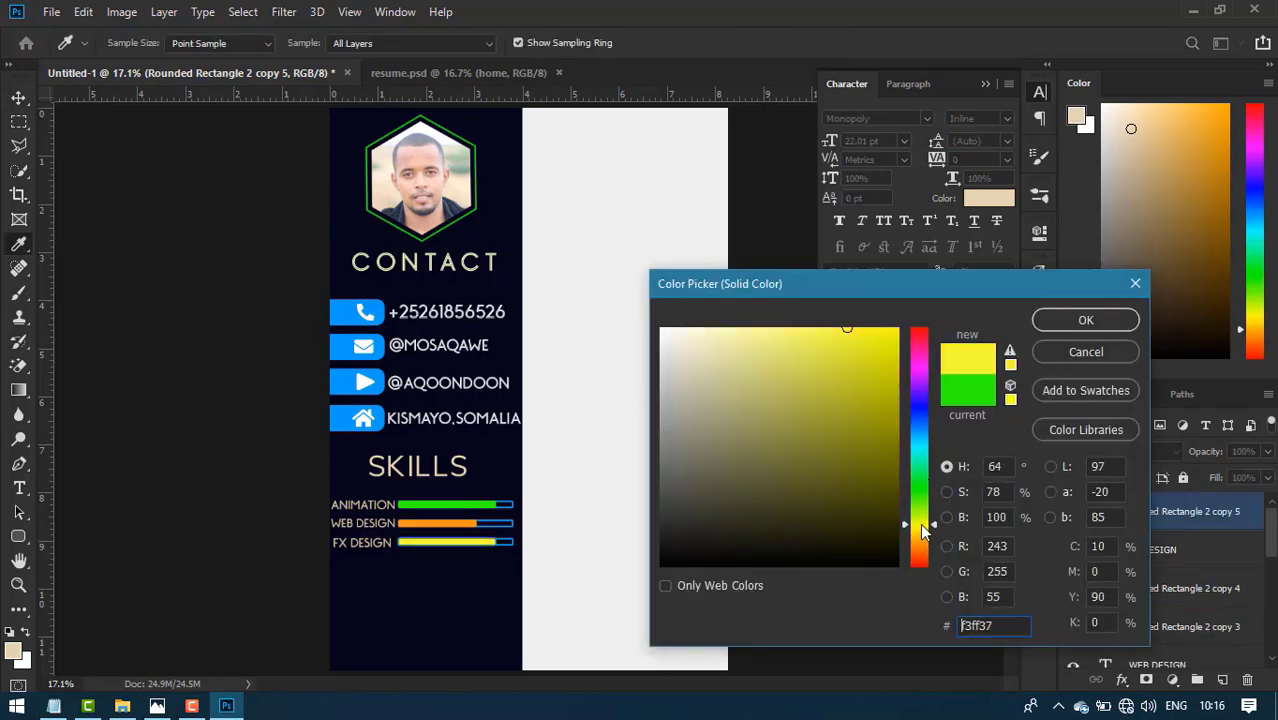
left_click(1085, 320)
- Select the SKILLS heading layer in the Layers panel
left_click(625, 512)
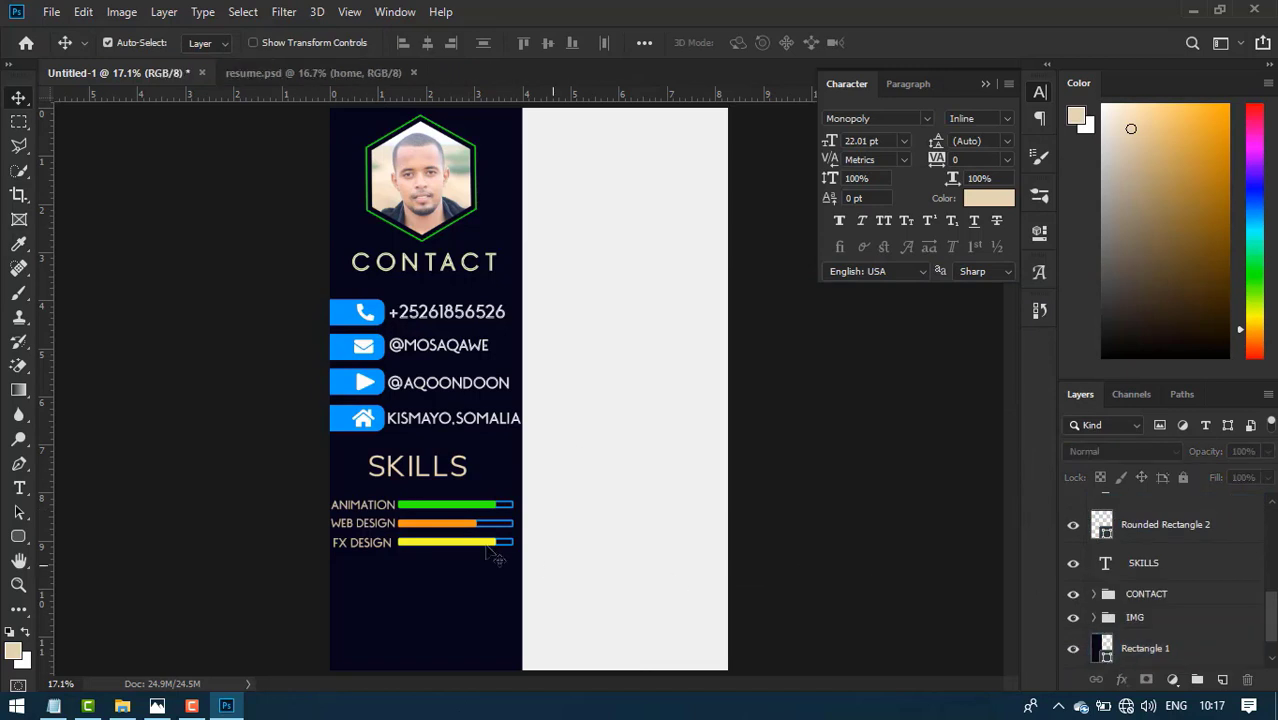
left_click(473, 514)
scroll(1218, 582, "up", 3)
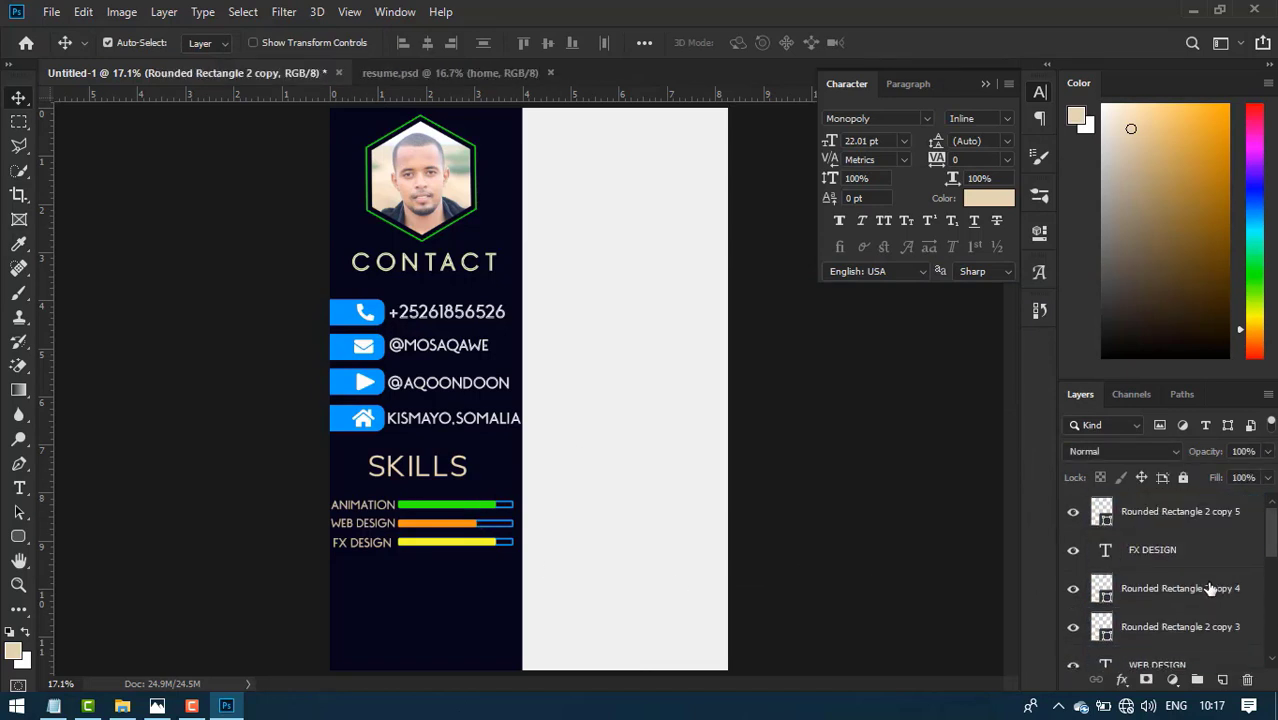
scroll(1172, 552, "down", 5)
left_click(1176, 550)
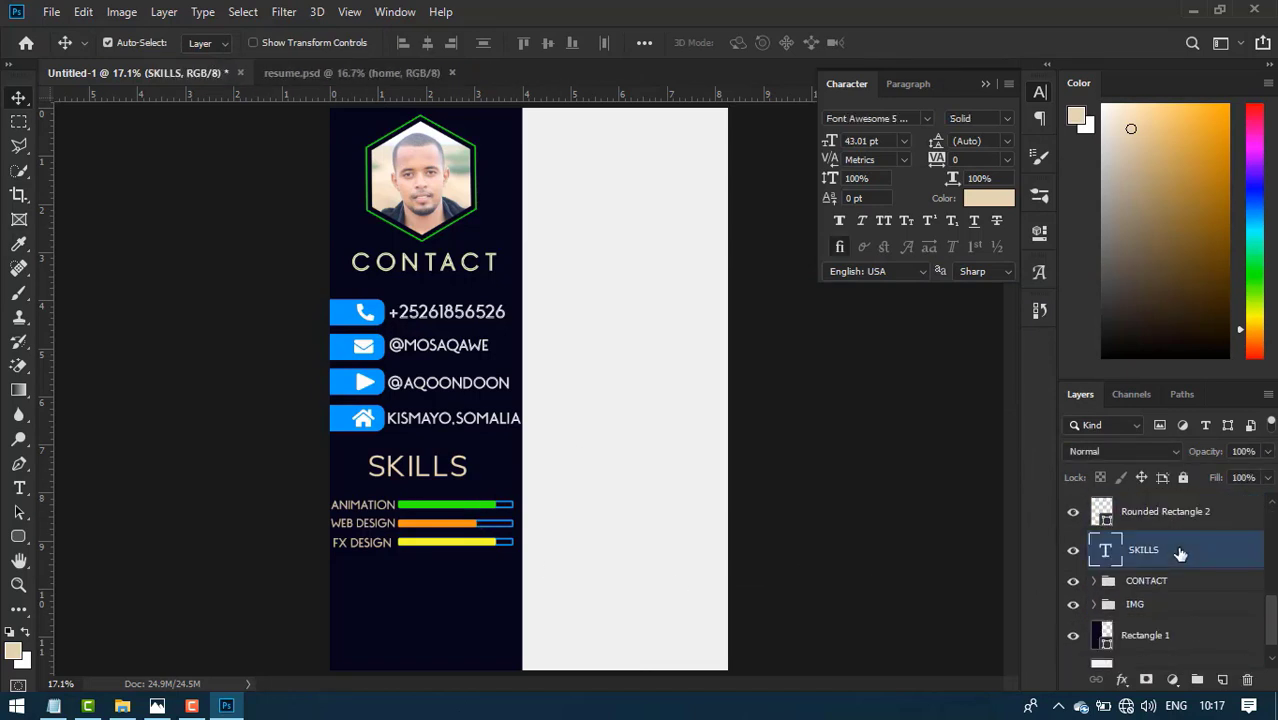
scroll(1180, 545, "up", 5)
- Group the skills layers into a group named SKILLS and nudge it slightly up
left_click(1176, 511, "shift")
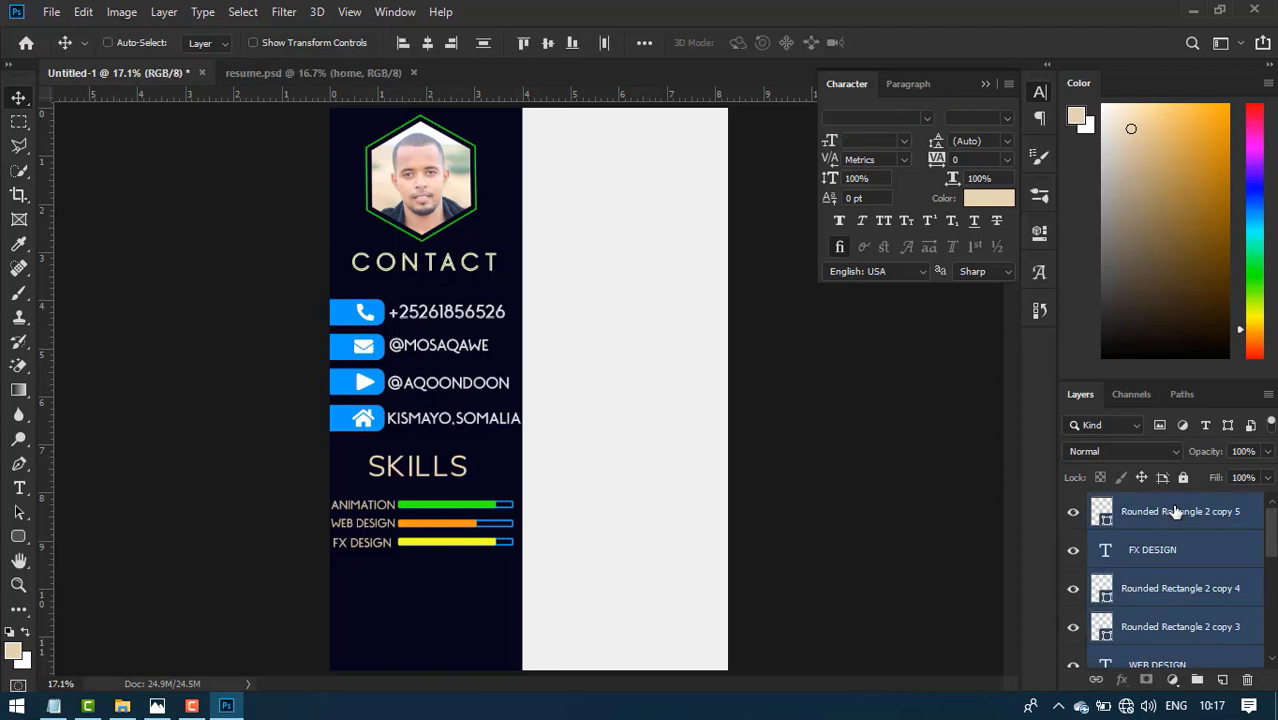
key("ctrl+g")
double_click(1142, 504)
type("SKILL")
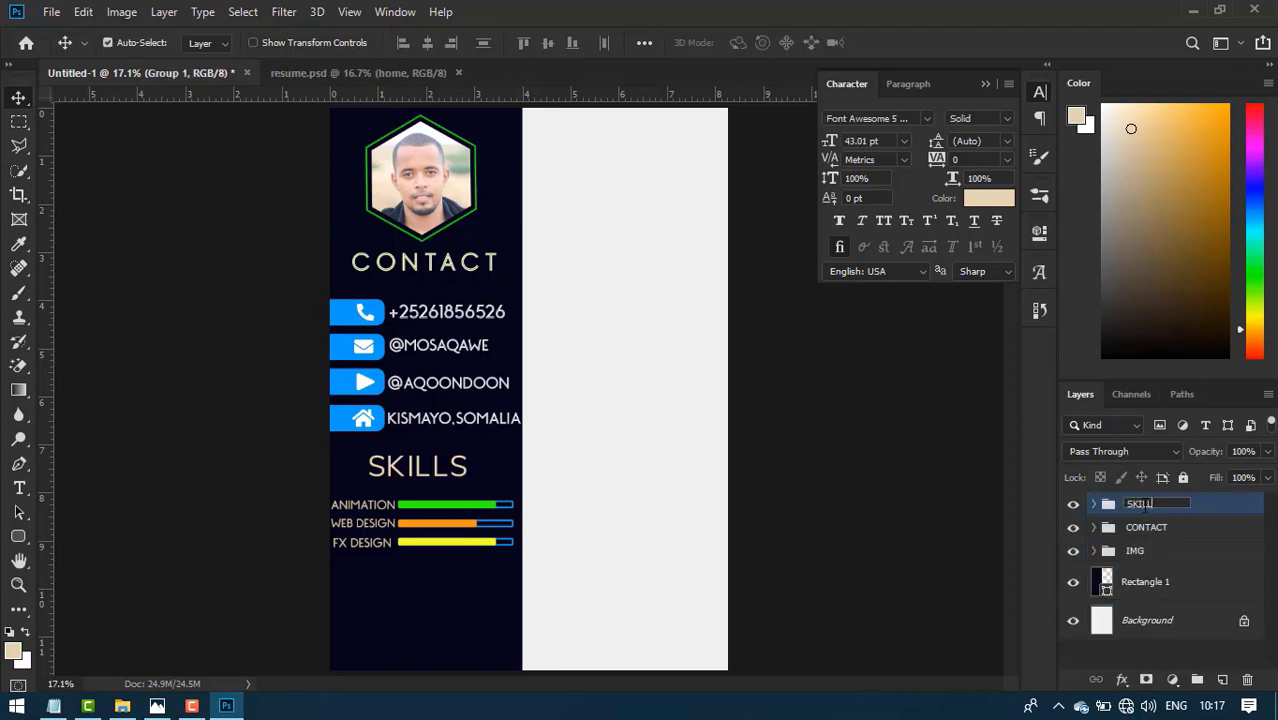
type("S")
left_click(1243, 504)
key("shift+Up")
key("shift+Up")
key("shift+Up")
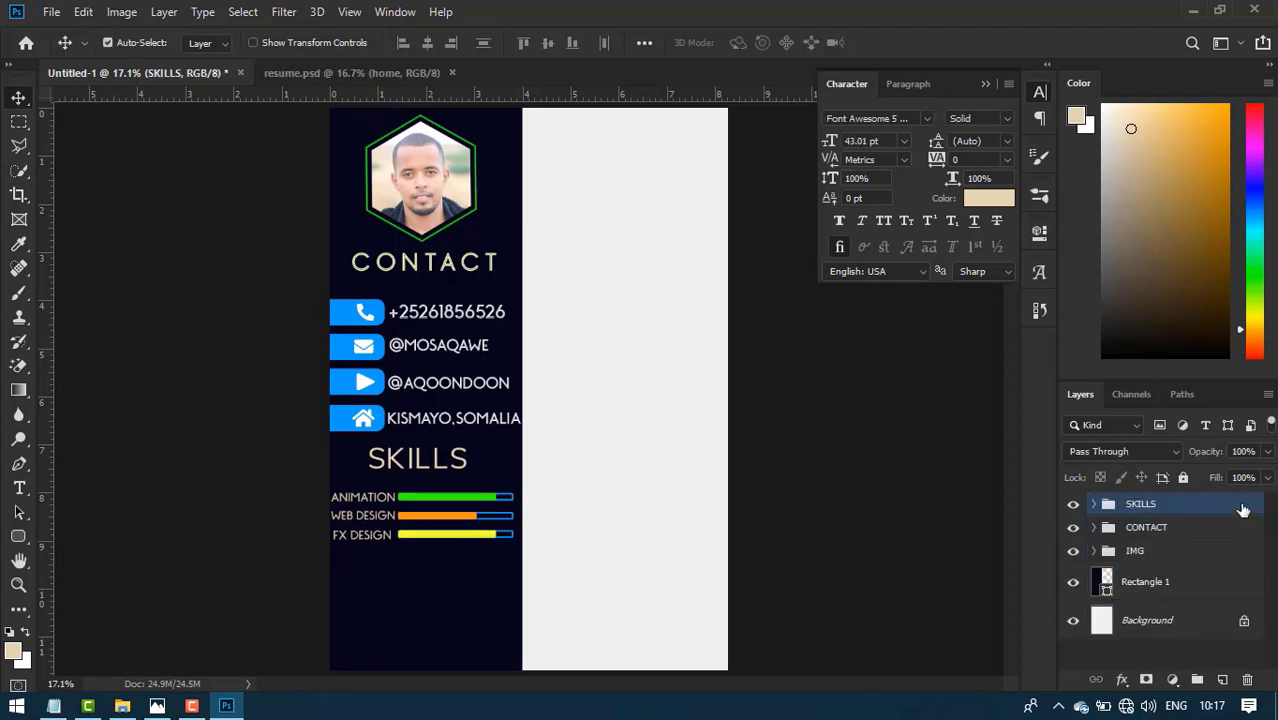
- Add a HOBBIES heading below the skill bars in Monopoly, 46.01 pt, tracking 60
key("t")
left_click(377, 577)
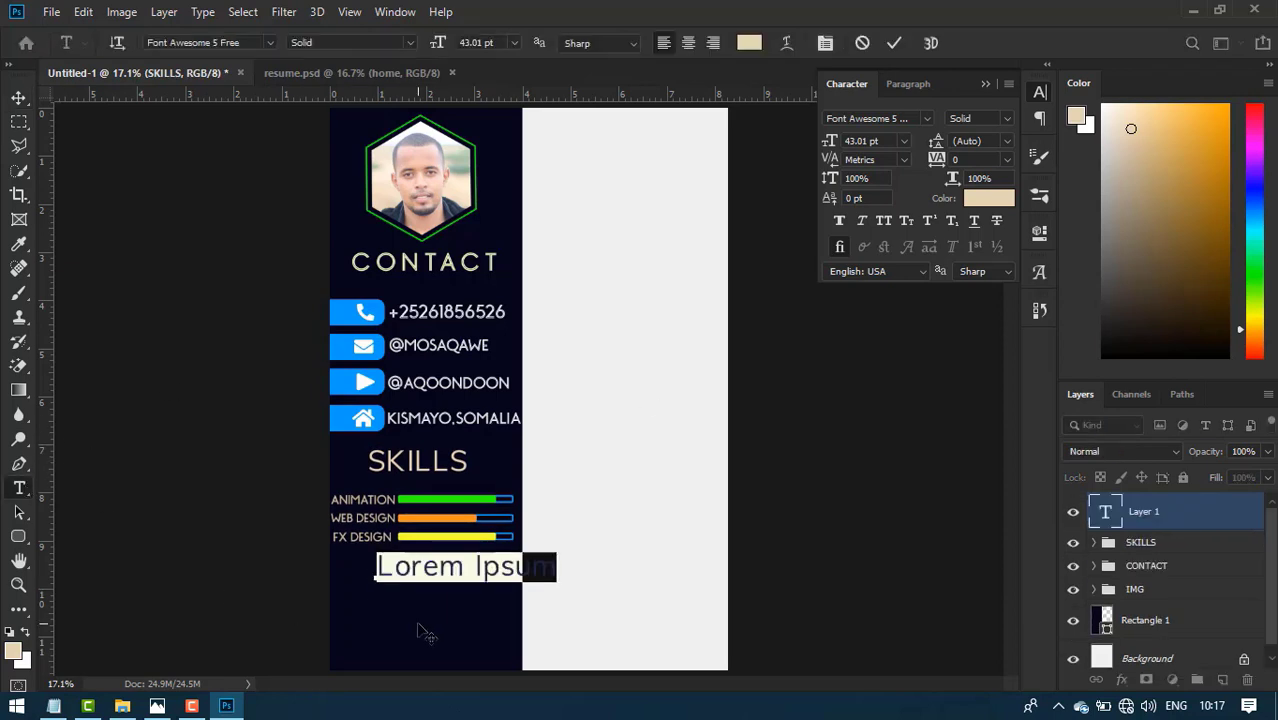
type("HOBBIES")
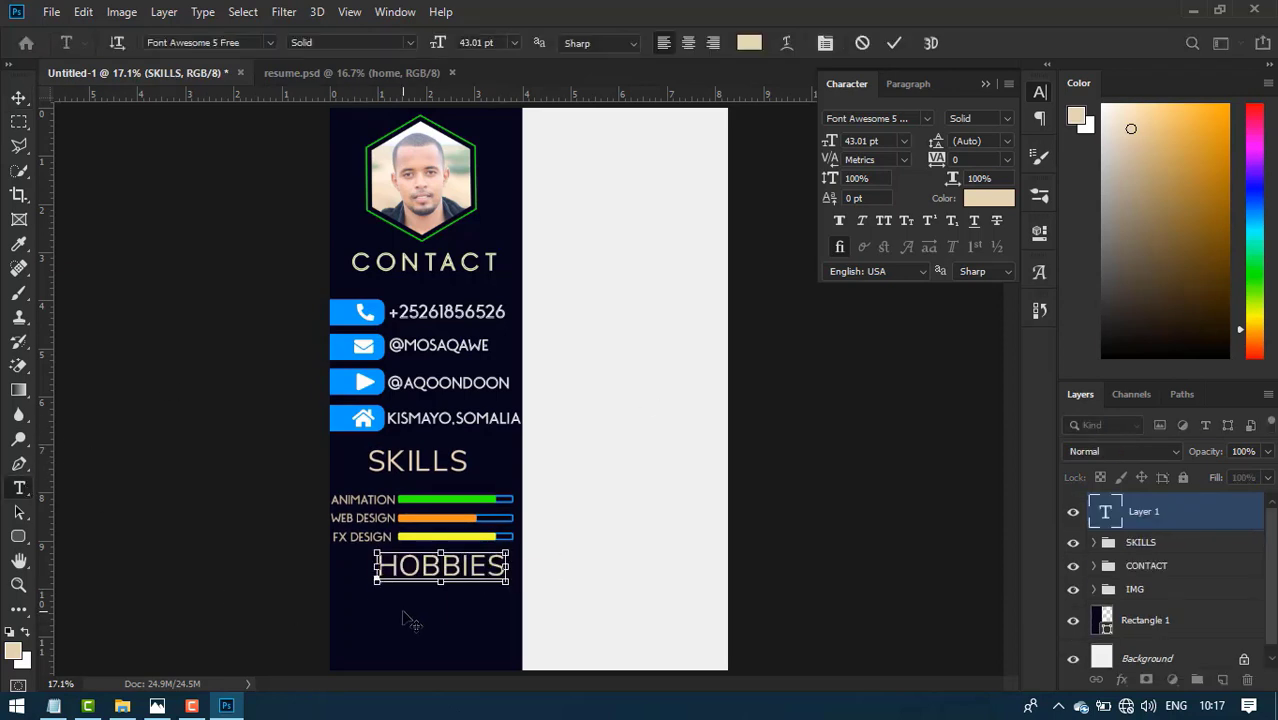
key("ctrl+a")
key("ctrl+t")
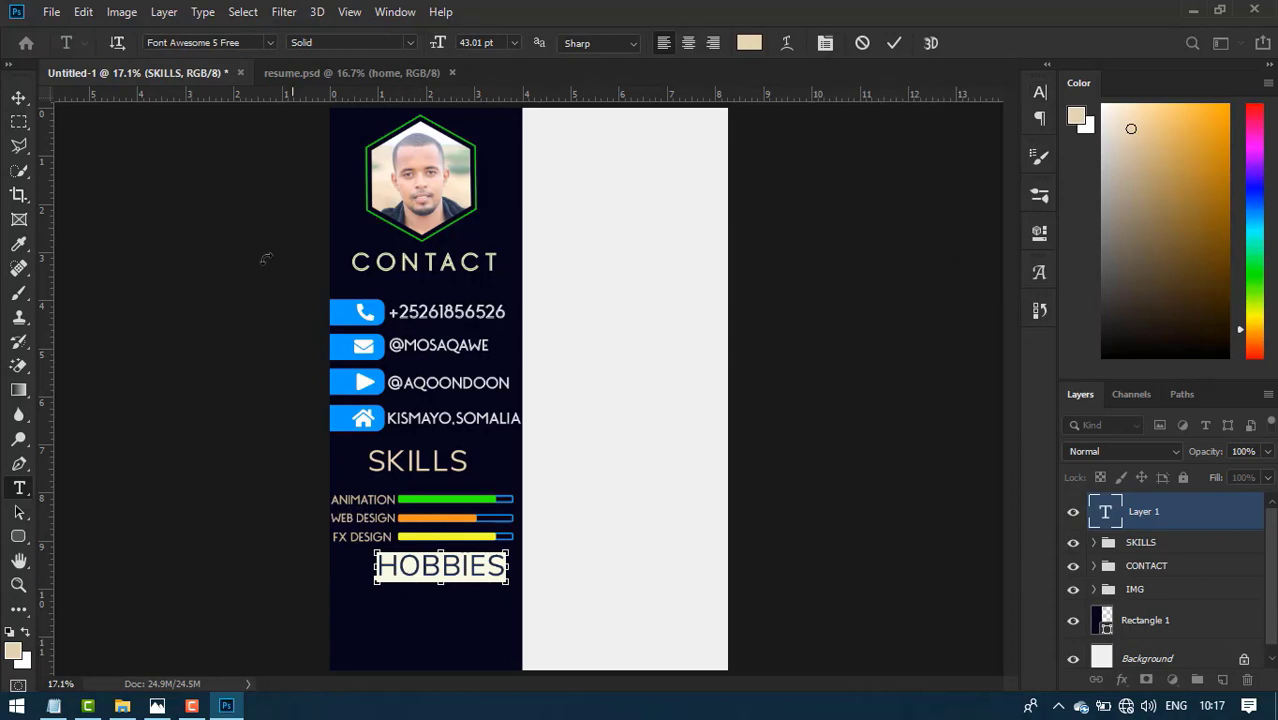
left_click(825, 42)
left_click(926, 118)
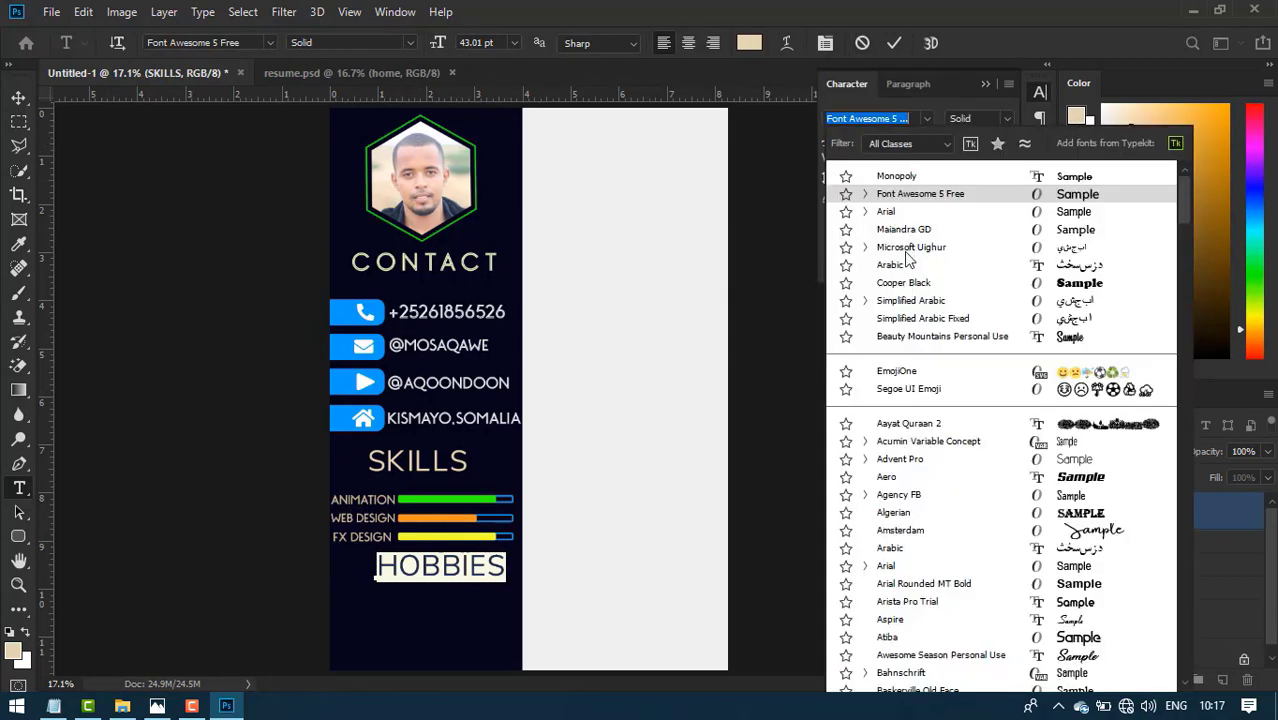
left_click(889, 176)
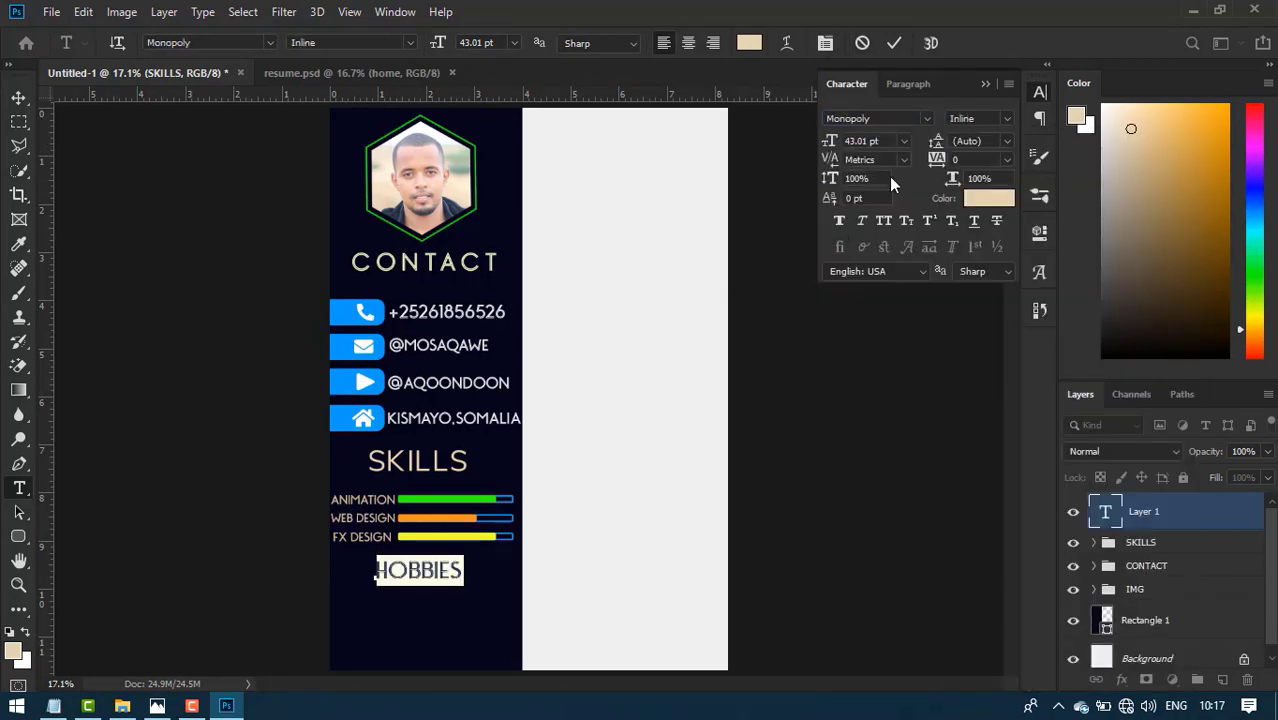
left_click_drag(831, 147, 835, 148)
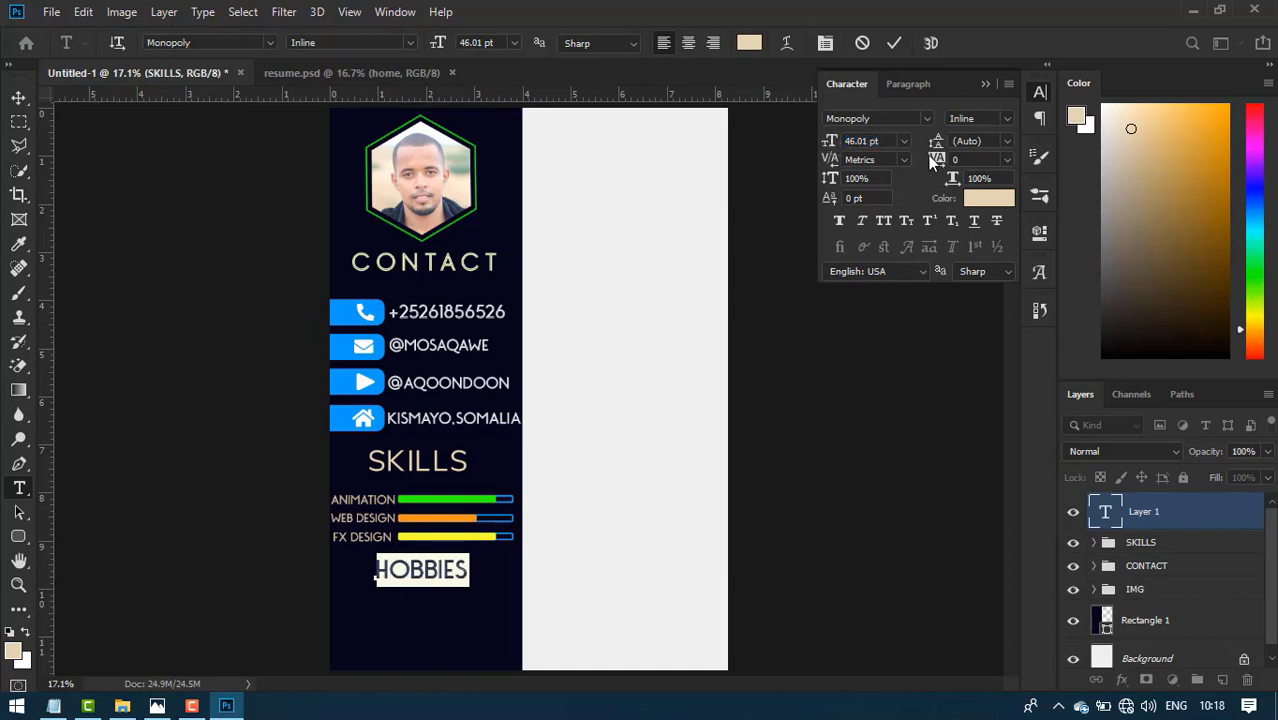
left_click_drag(928, 157, 936, 160)
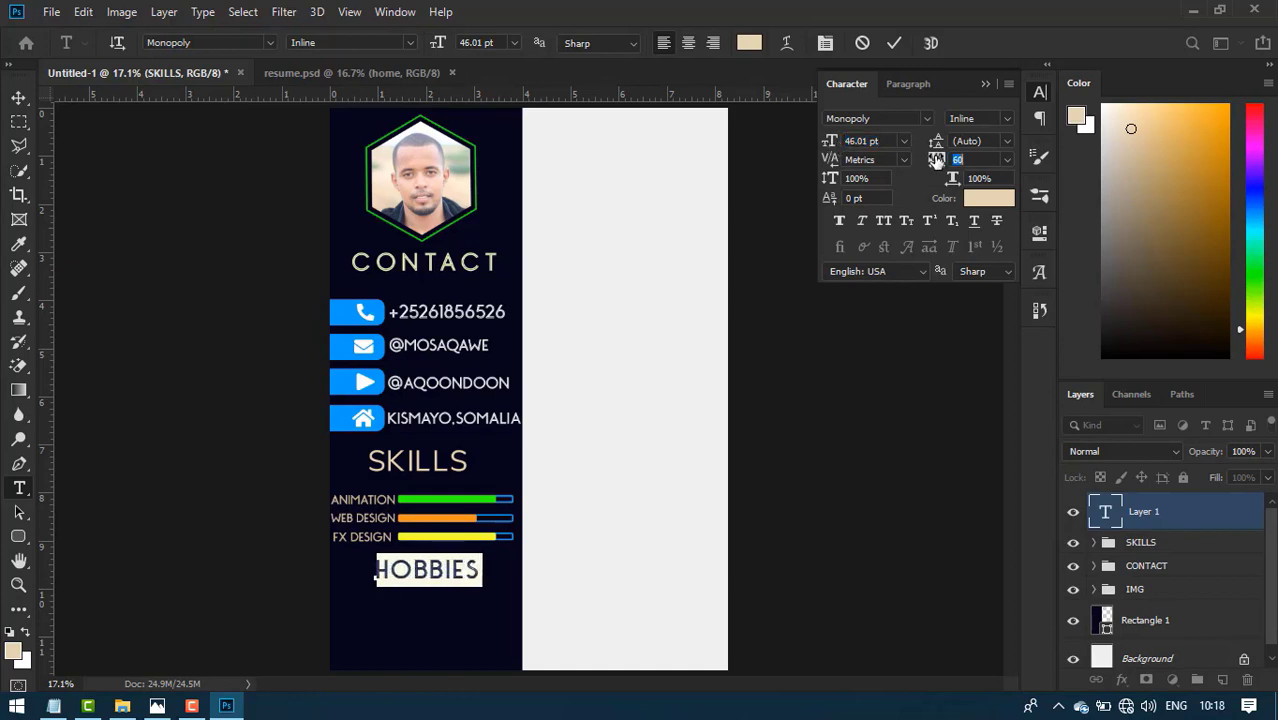
left_click(893, 42)
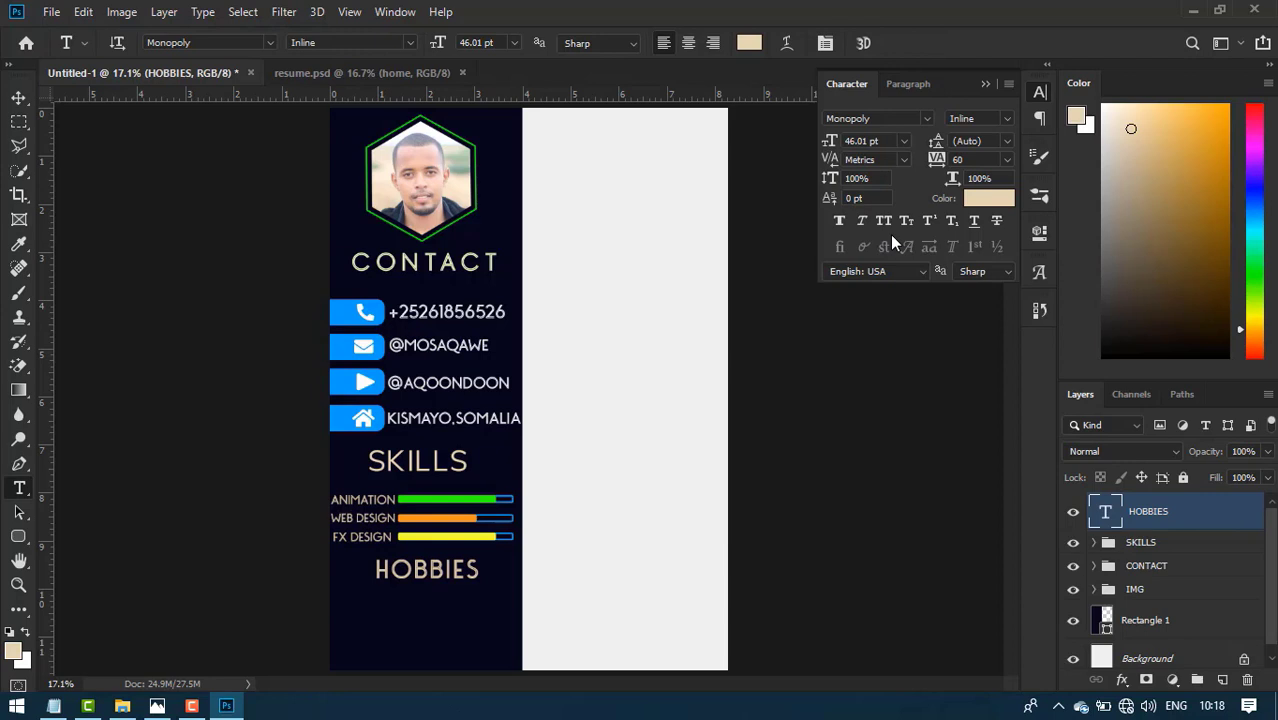
left_click(20, 100)
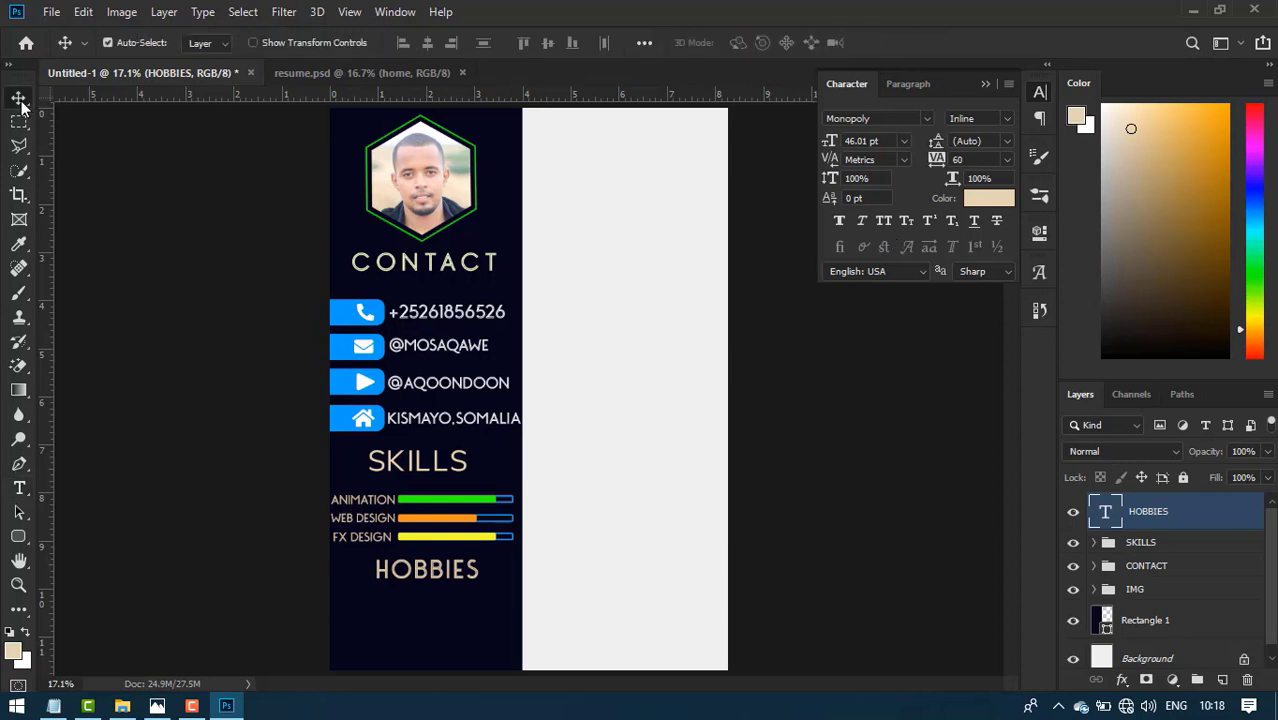
- Nudge the HOBBIES heading into position with small up, left and right moves
key("shift+Left")
key("shift+Left")
key("shift+Left")
key("shift+Left")
key("shift+Up")
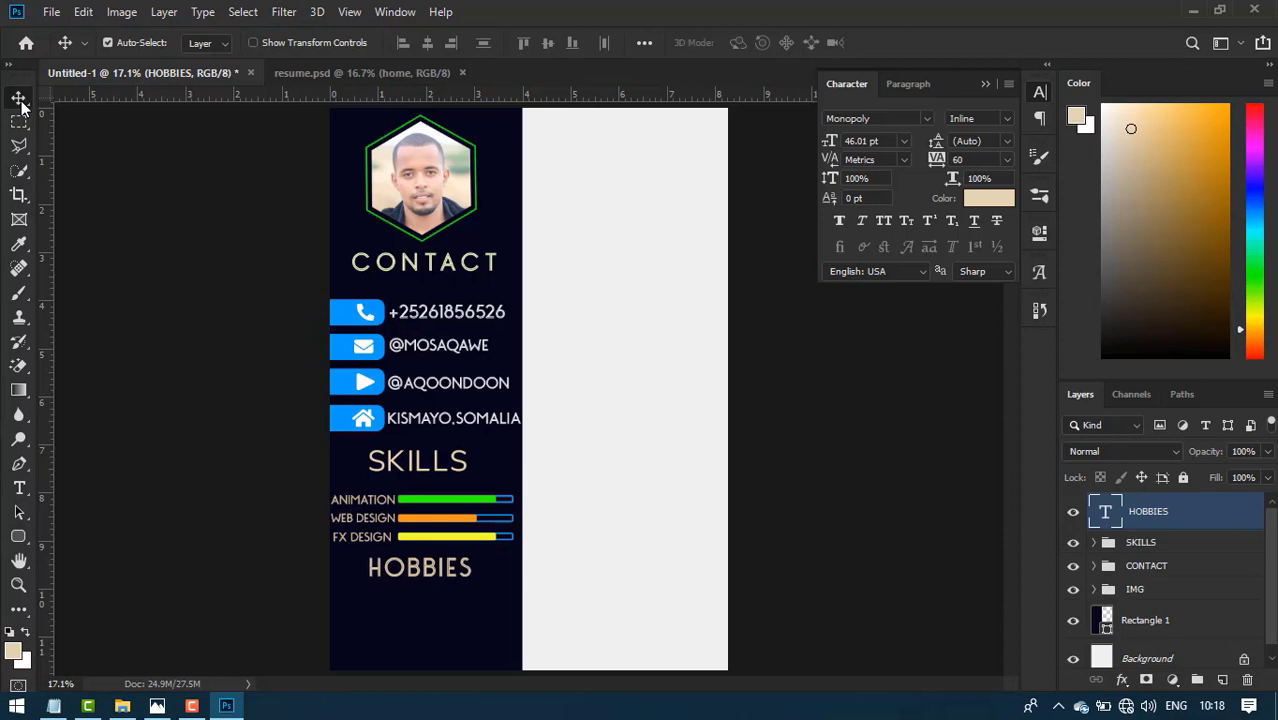
key("shift+Right")
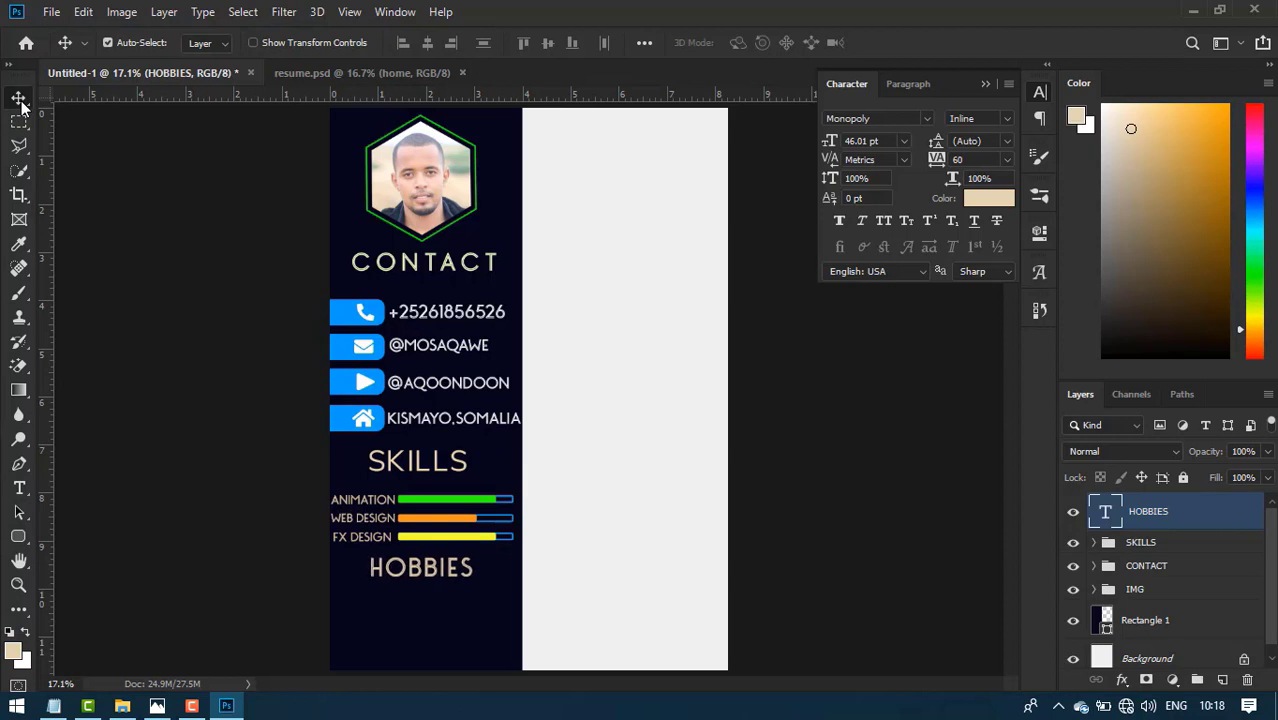
key("shift+Up")
key("shift+Right")
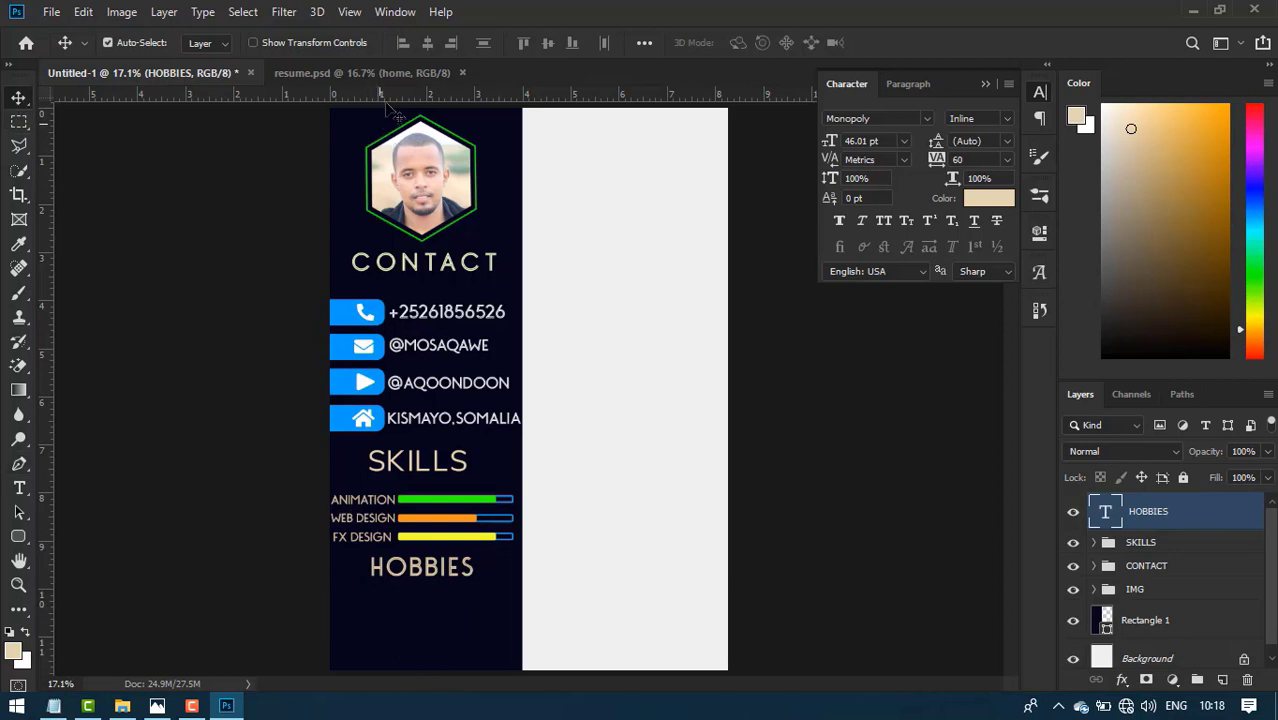
- Bring the four hobby icons from resume.psd into Untitled-1 and centre them under HOBBIES
left_click(397, 76)
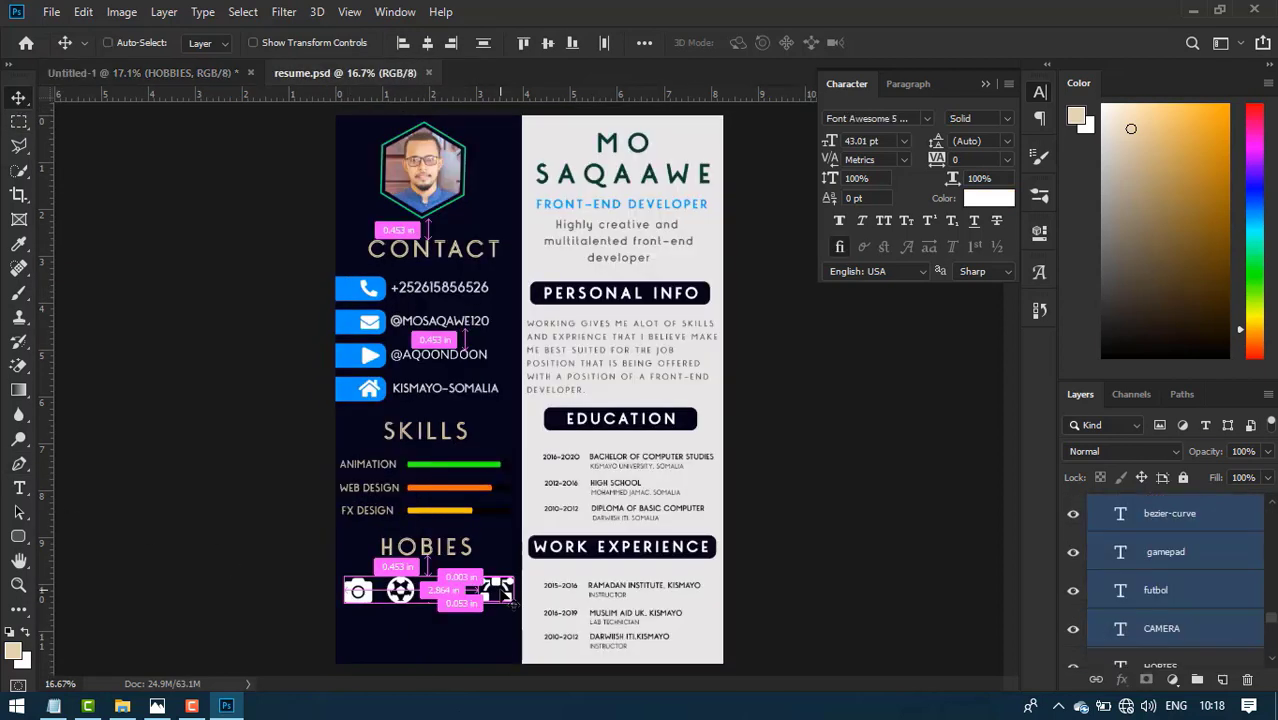
left_click_drag(497, 592, 410, 632)
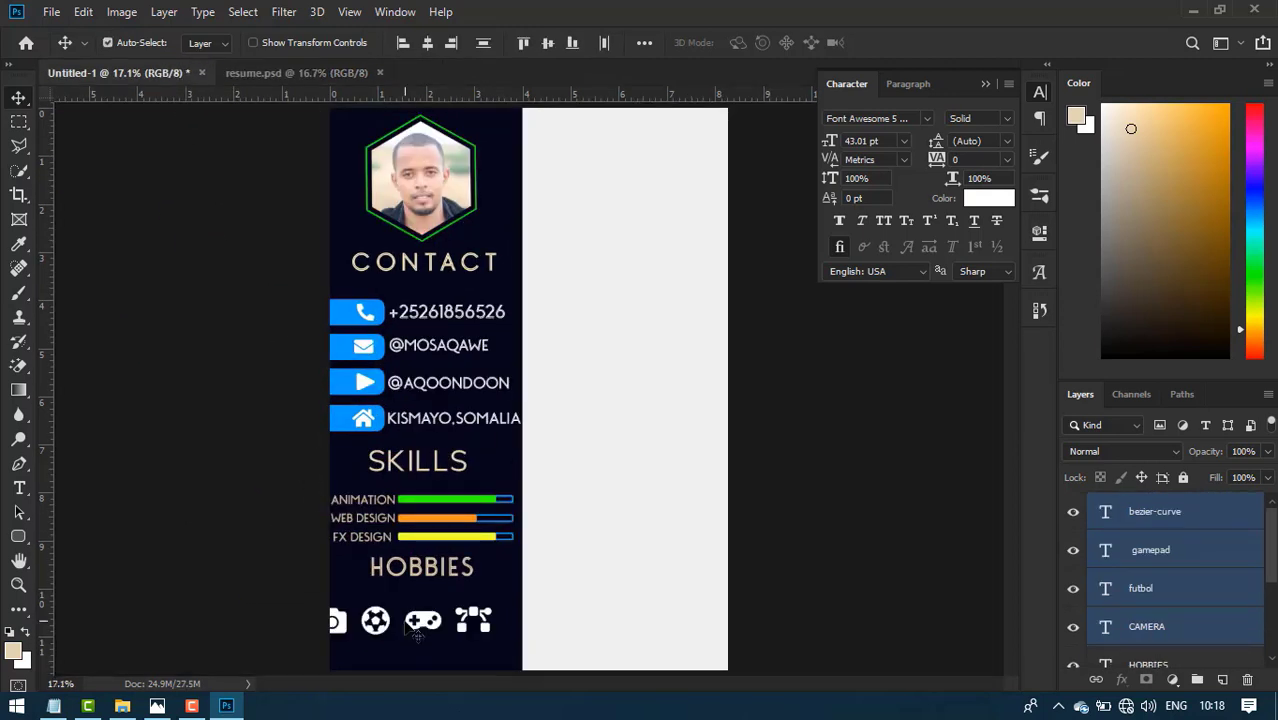
key("shift+Right")
key("shift+Right")
key("shift+Right")
key("shift+Right")
key("shift+Right")
key("shift+Right")
key("shift+Right")
key("shift+Right")
key("shift+Right")
key("shift+Right")
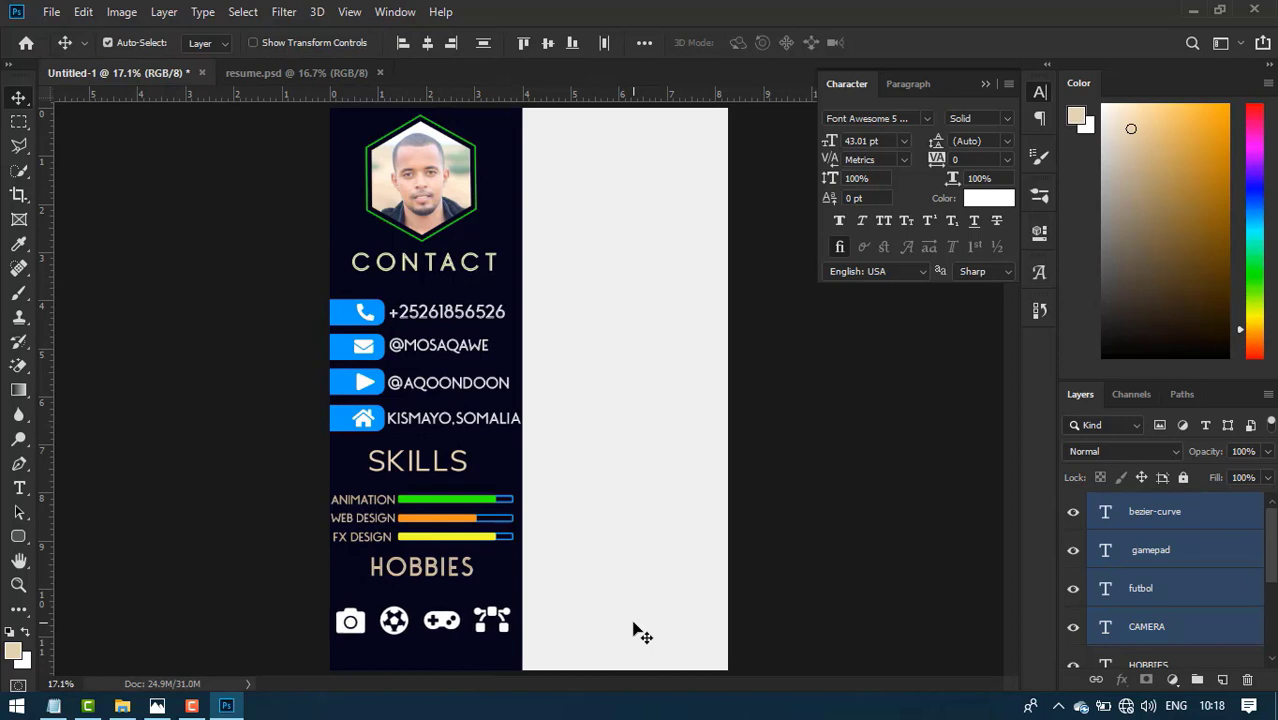
key("shift+Left")
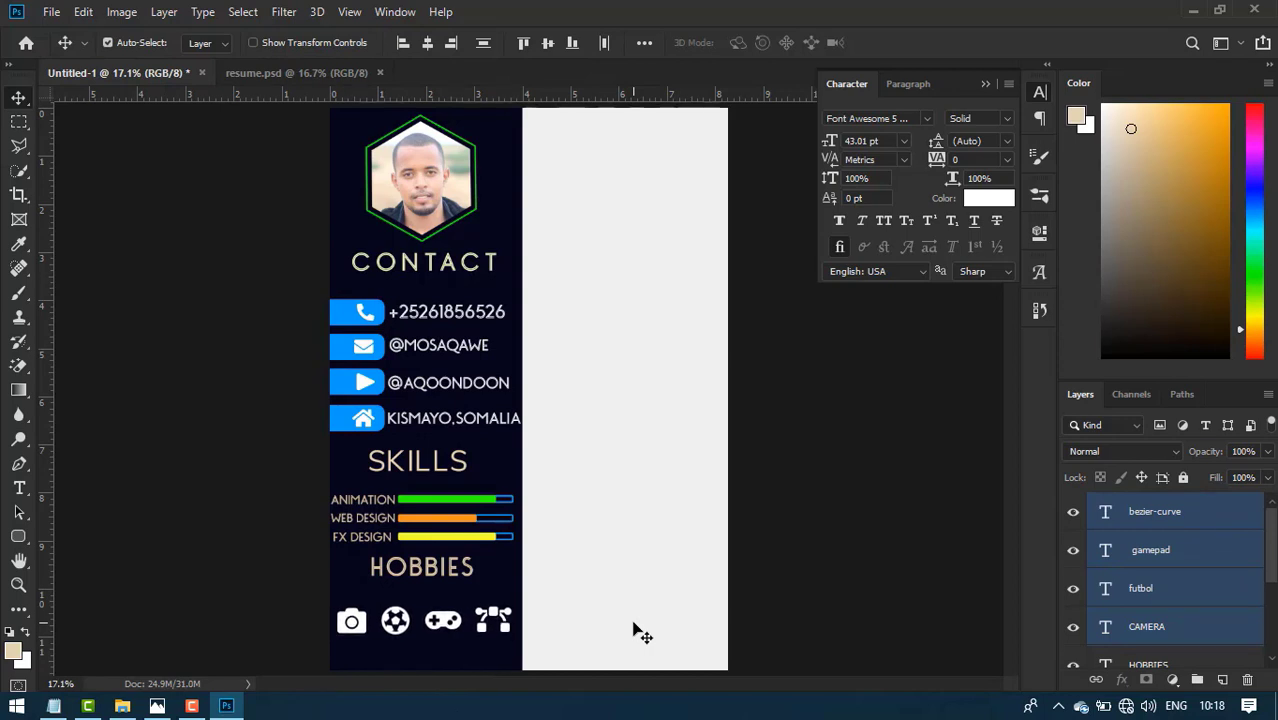
- Move HOBBIES down toward the icons and group it with them as Group 1
left_click(422, 584)
key("shift+Down")
key("shift+Down")
key("shift+Down")
key("shift+Down")
key("shift+Down")
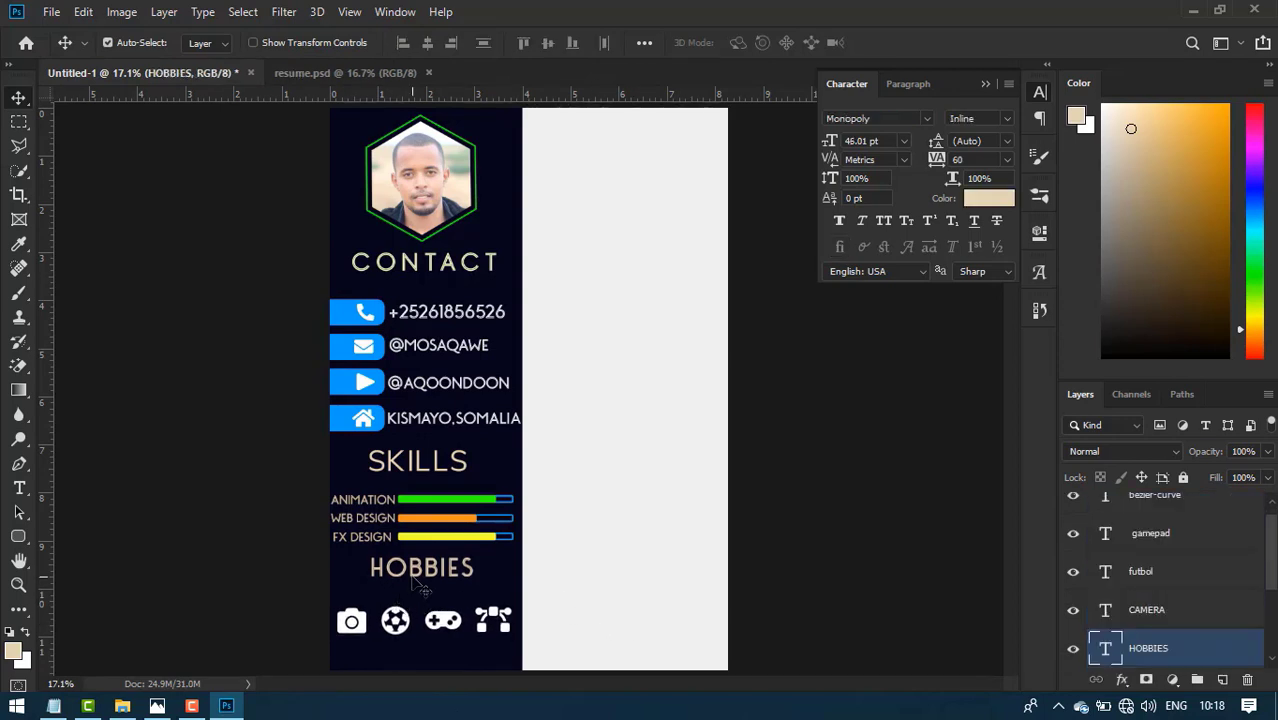
key("shift+Down")
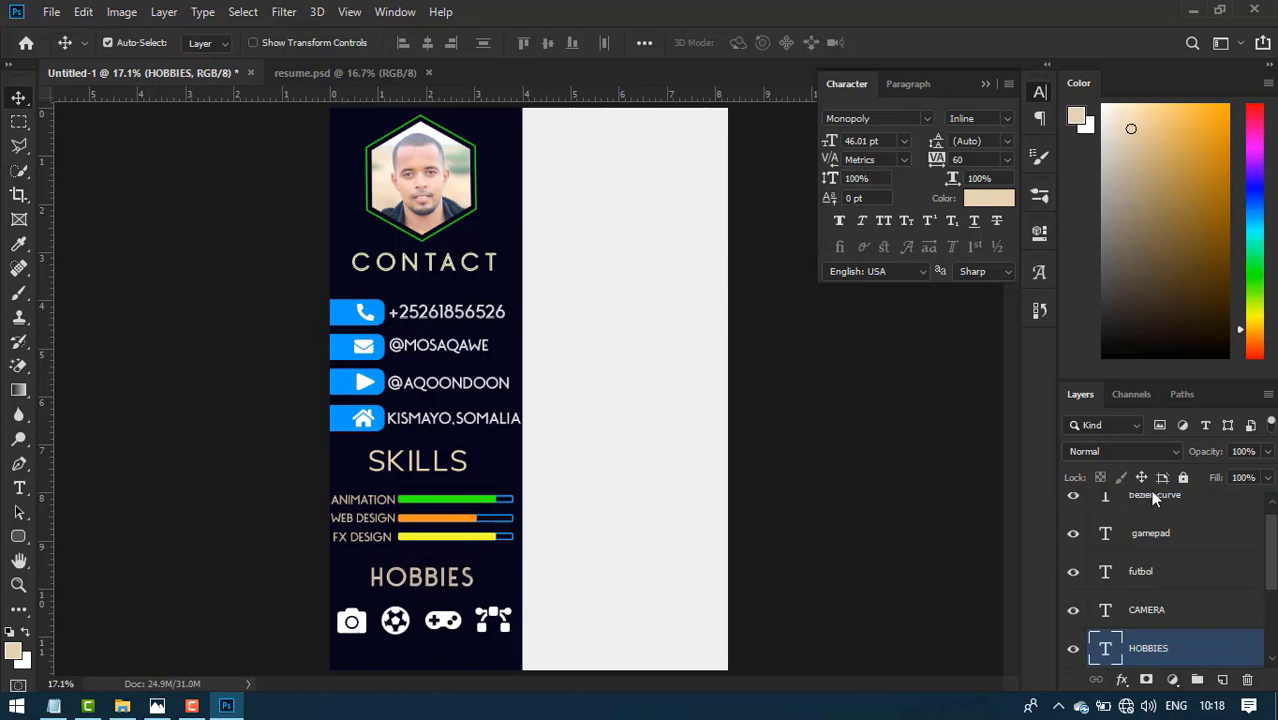
scroll(1193, 632, "up", 1)
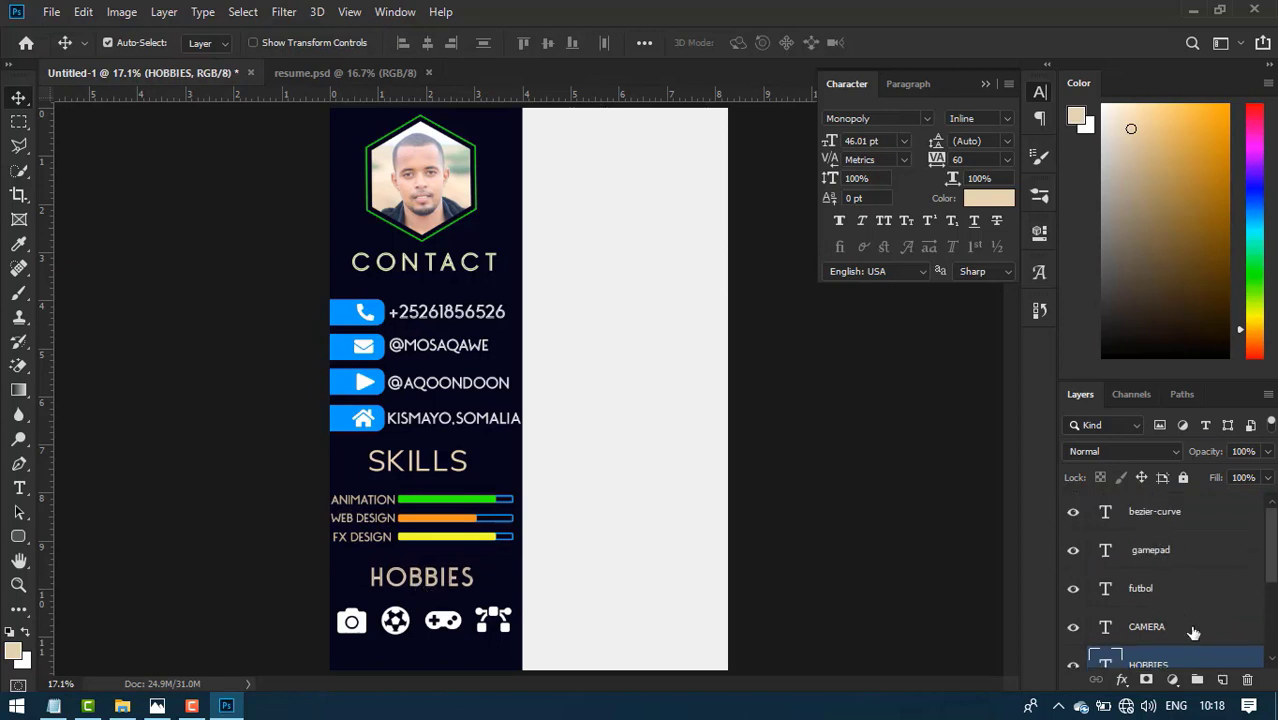
scroll(1165, 597, "down", 4)
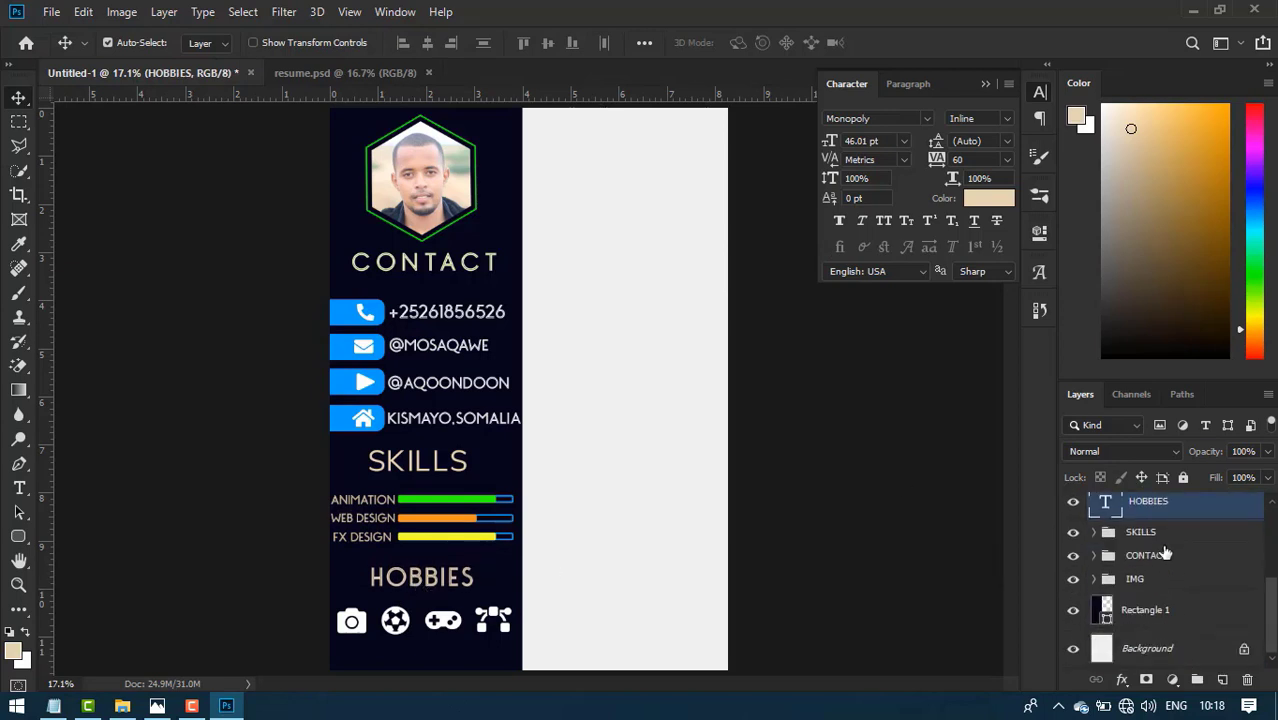
scroll(1164, 551, "up", 4)
key("ctrl+g")
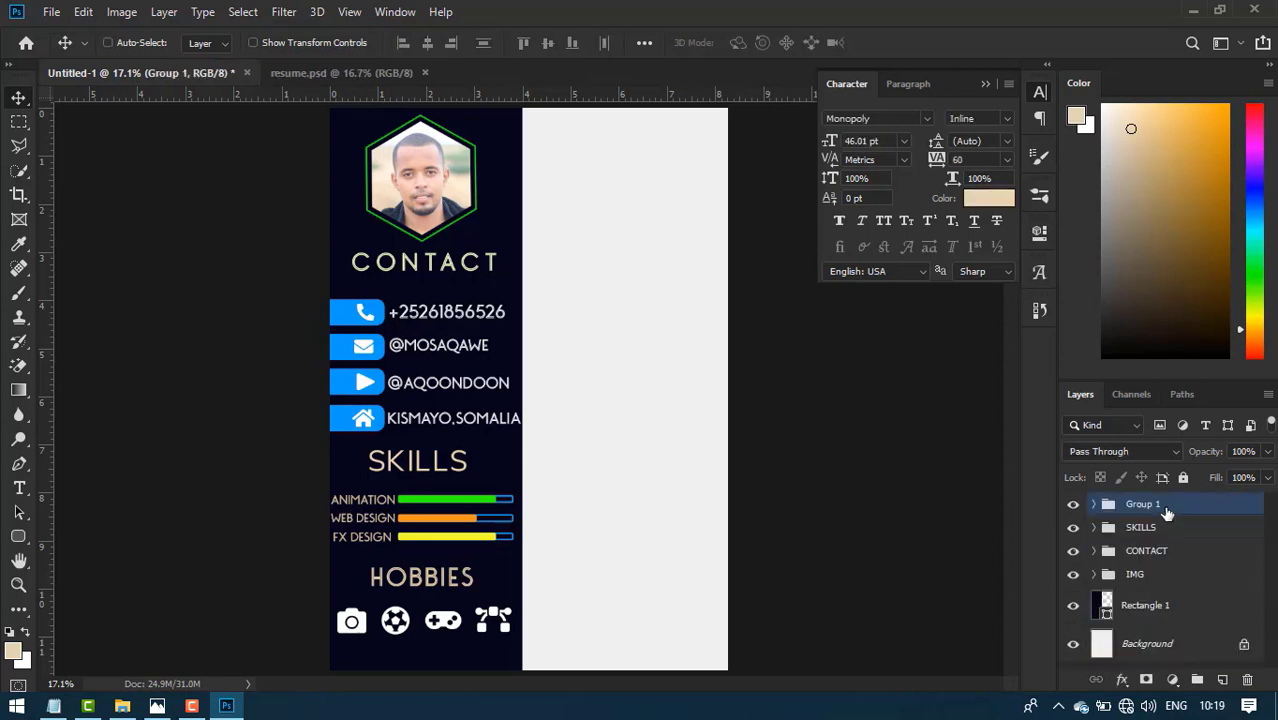
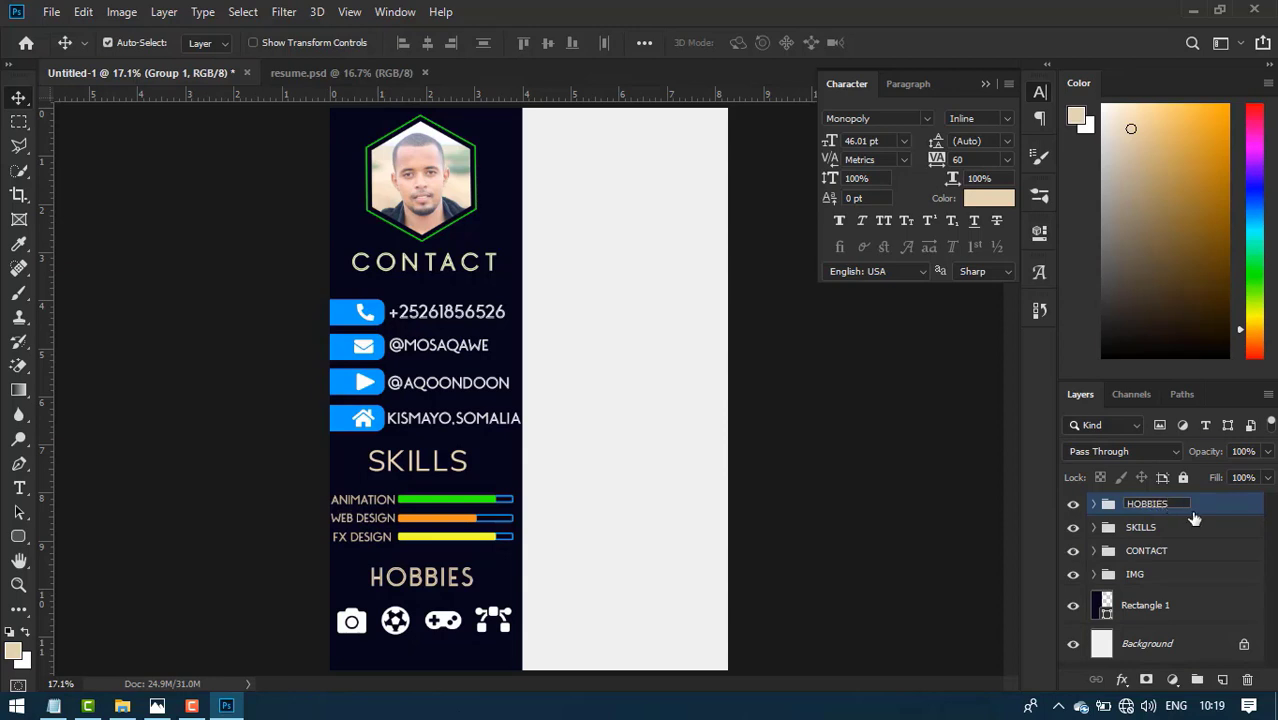
- Confirm the HOBBIES group name and bring up the resume.psd reference design
key("Return")
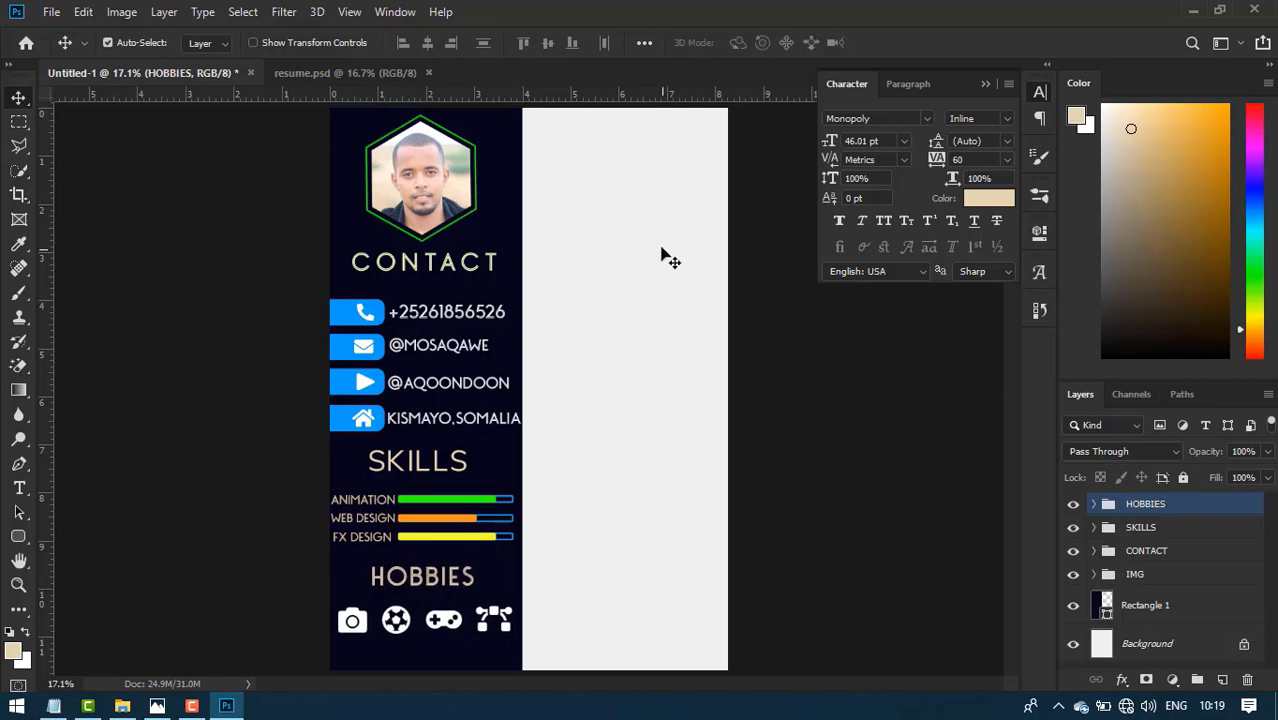
left_click(383, 70)
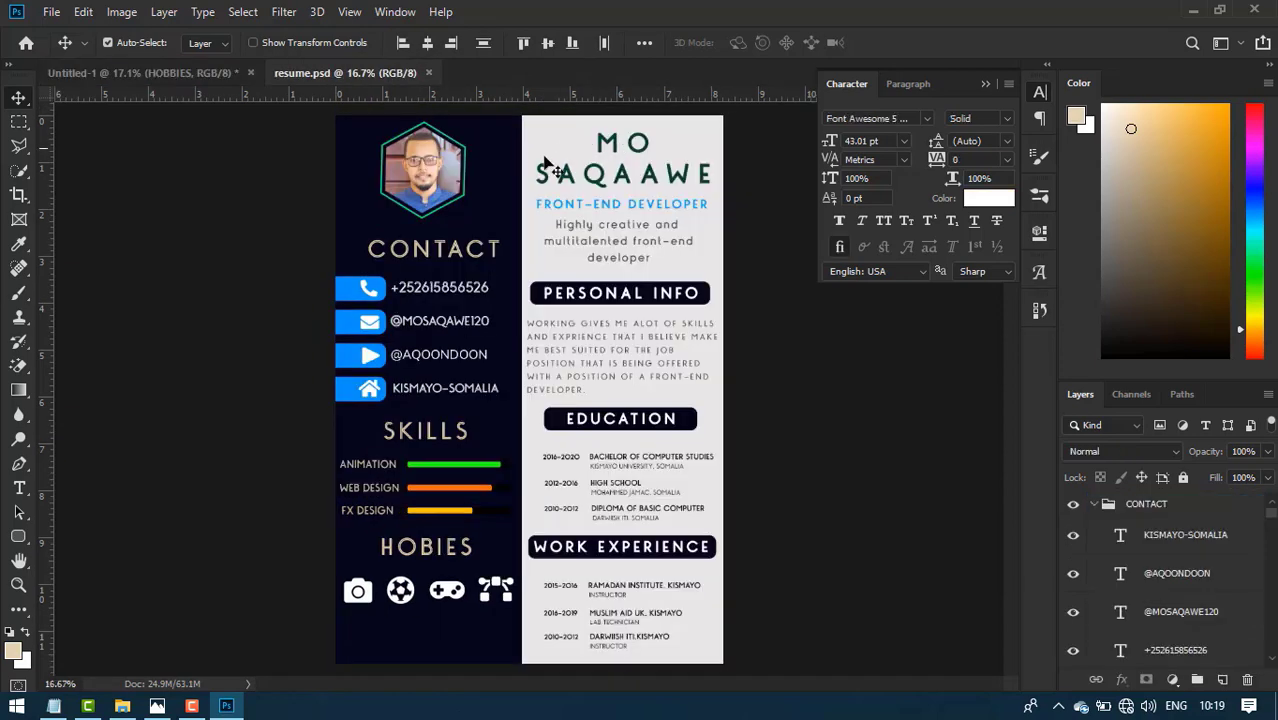
key("ctrl+Tab")
key("t")
left_click(569, 150)
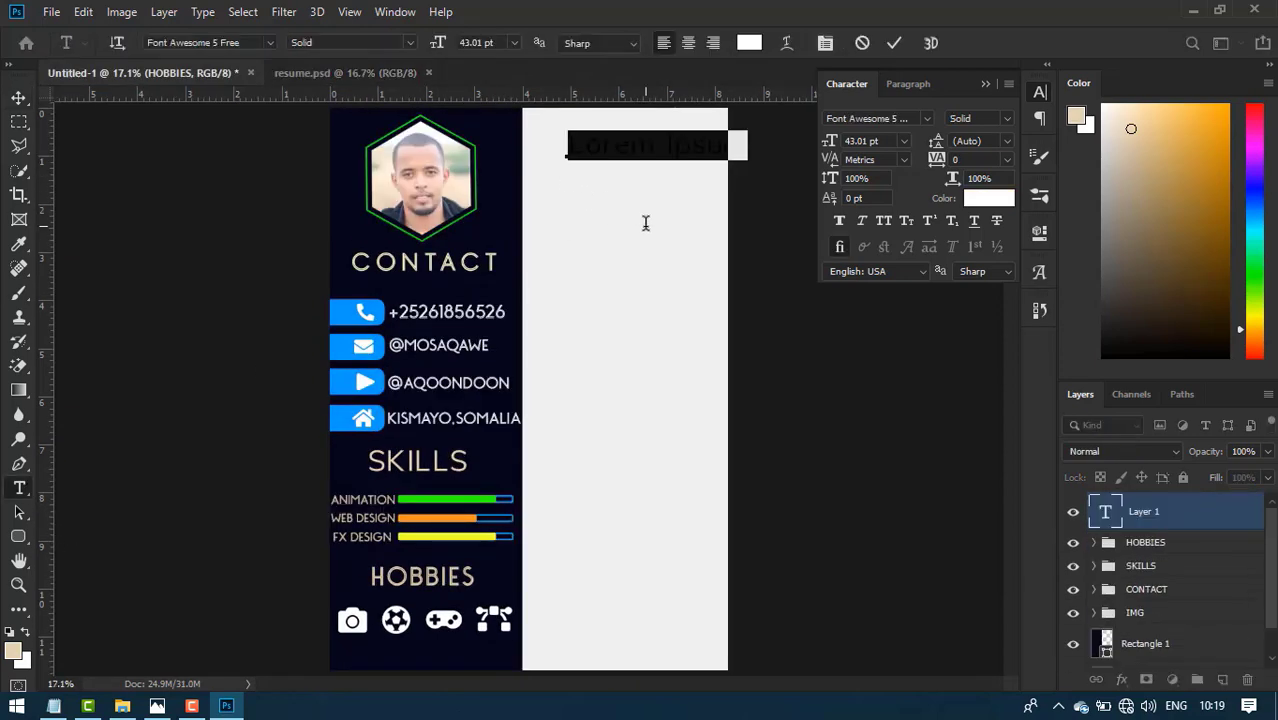
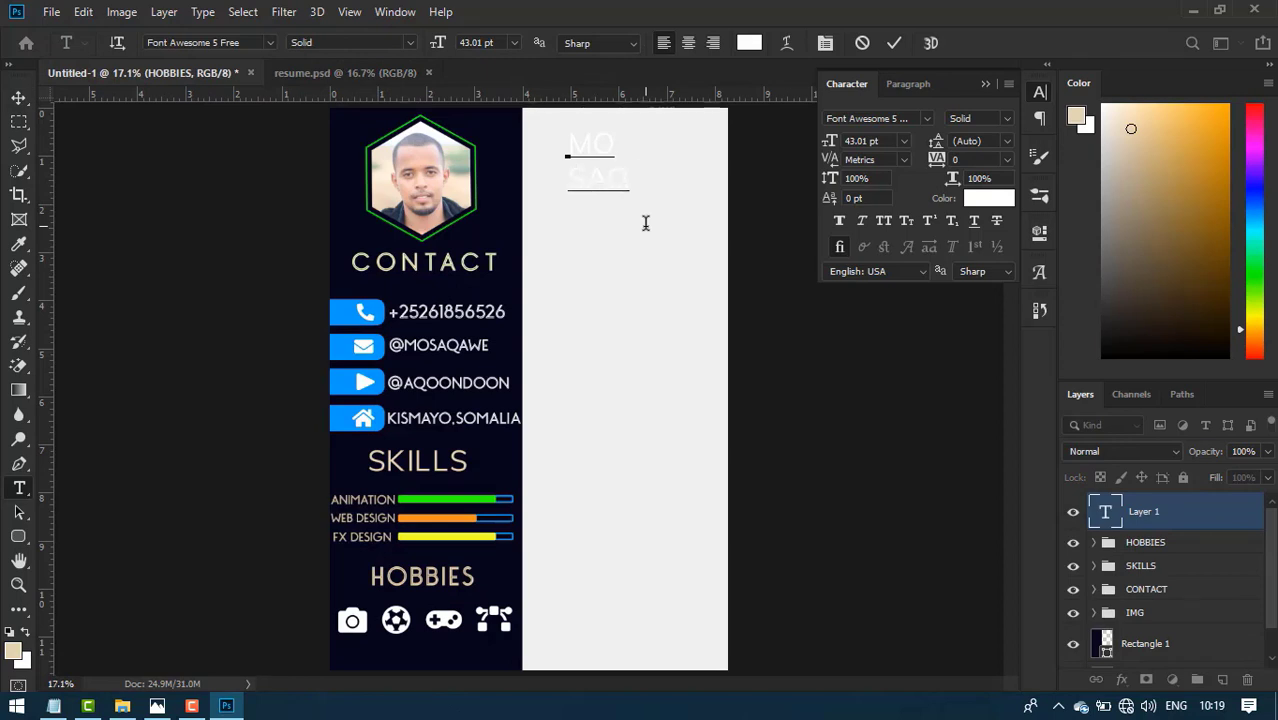
key("ctrl+a")
left_click(689, 42)
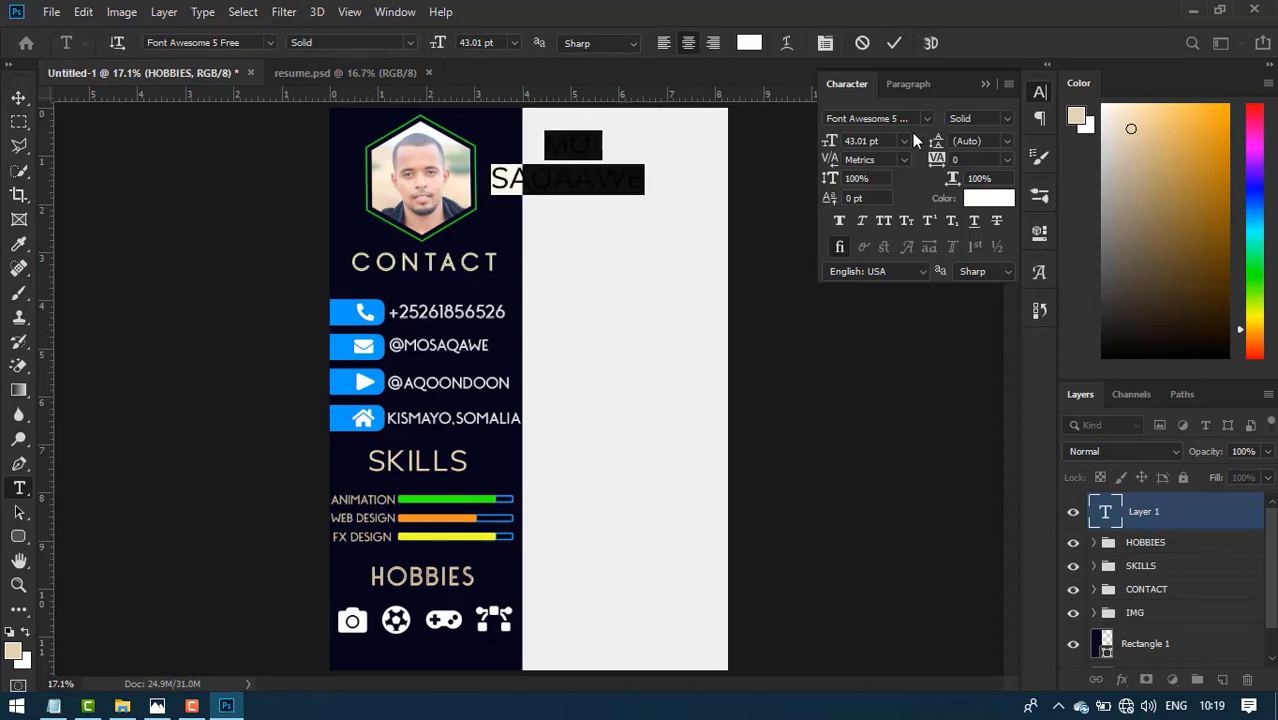
- Colour the name a dark teal-green and make it faux bold
left_click(989, 198)
mouse_move(920, 488)
left_mouse_down()
mouse_move(921, 505)
mouse_move(920, 491)
left_mouse_up()
left_click_drag(896, 512, 784, 527)
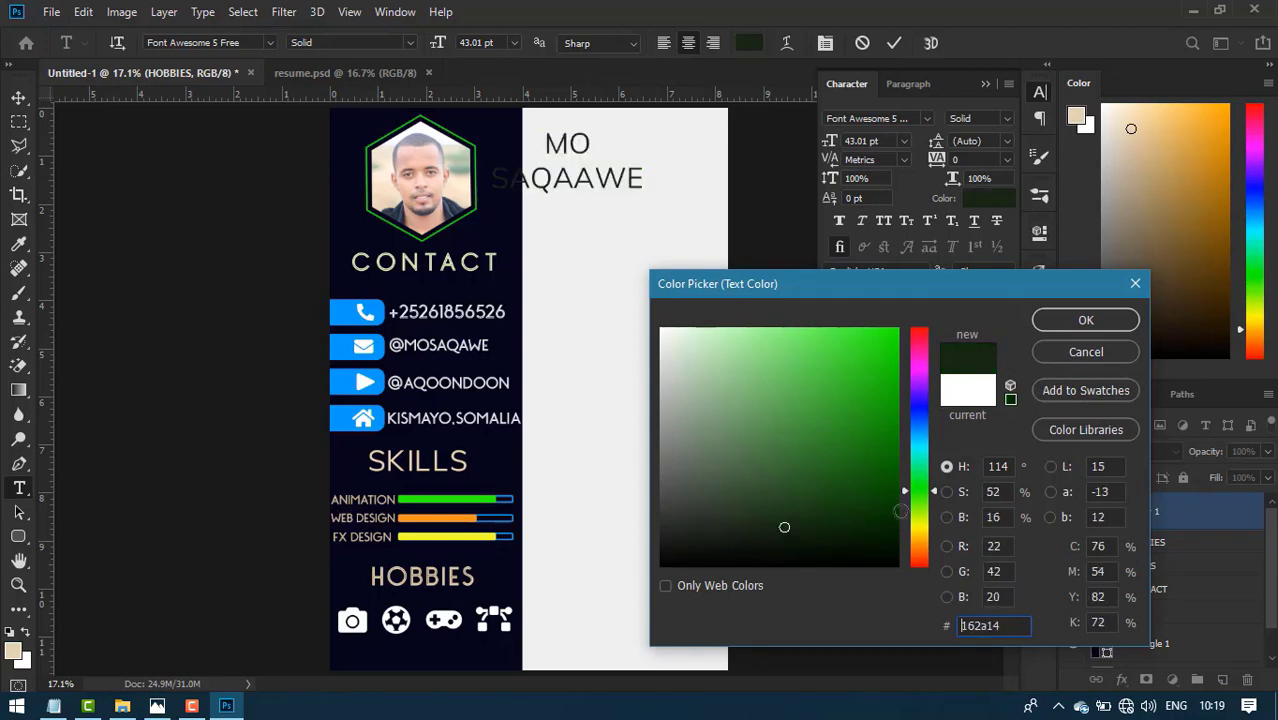
mouse_move(920, 491)
left_mouse_down()
mouse_move(920, 468)
mouse_move(897, 510)
left_mouse_up()
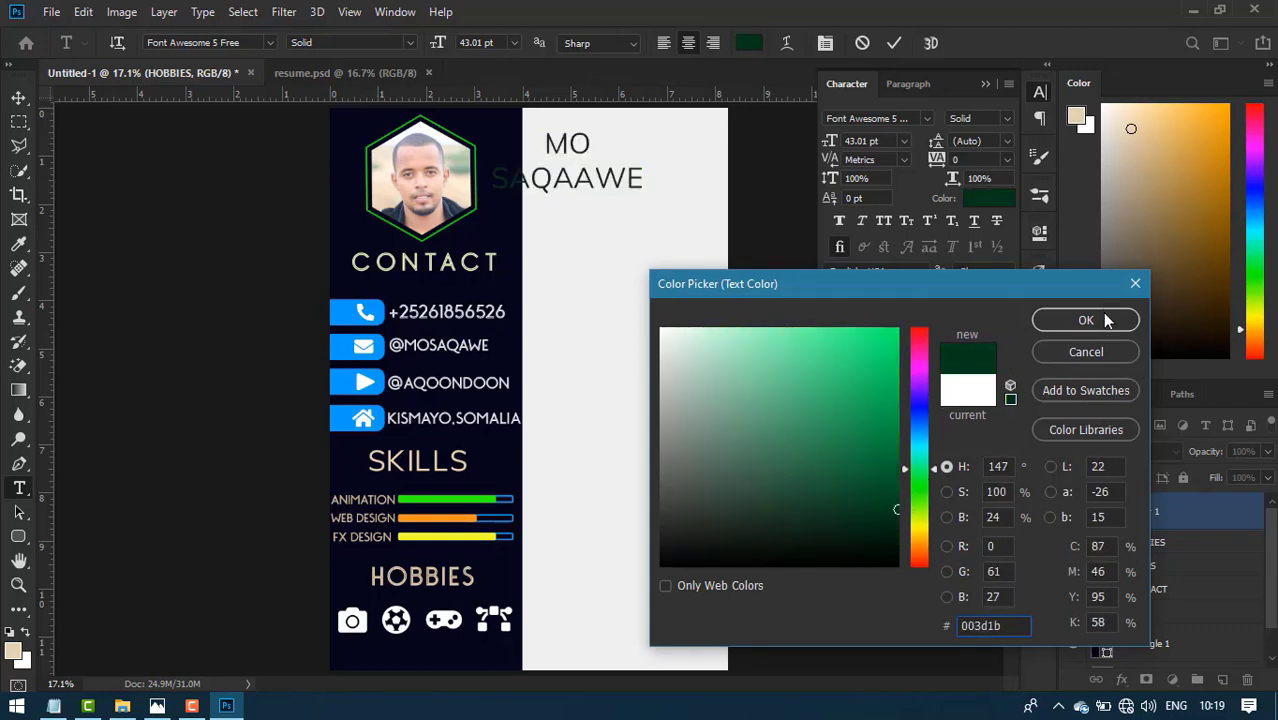
left_click(1086, 320)
left_click(839, 220)
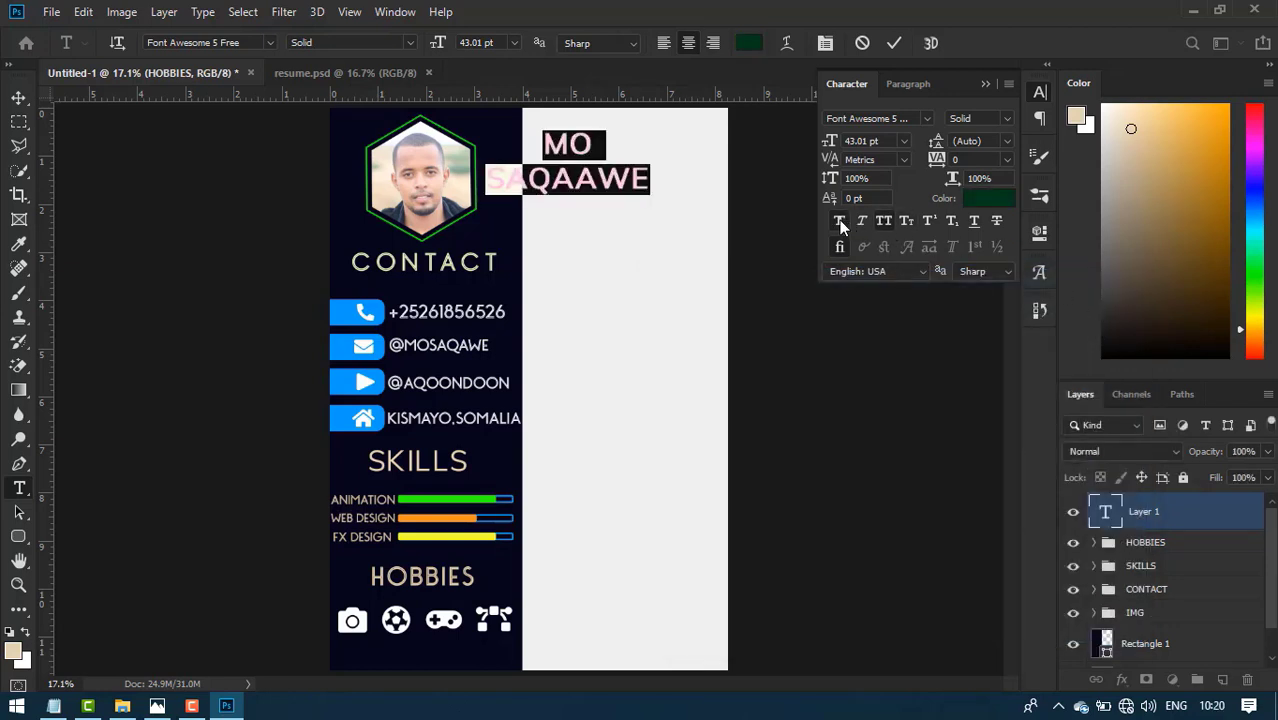
left_click(894, 43)
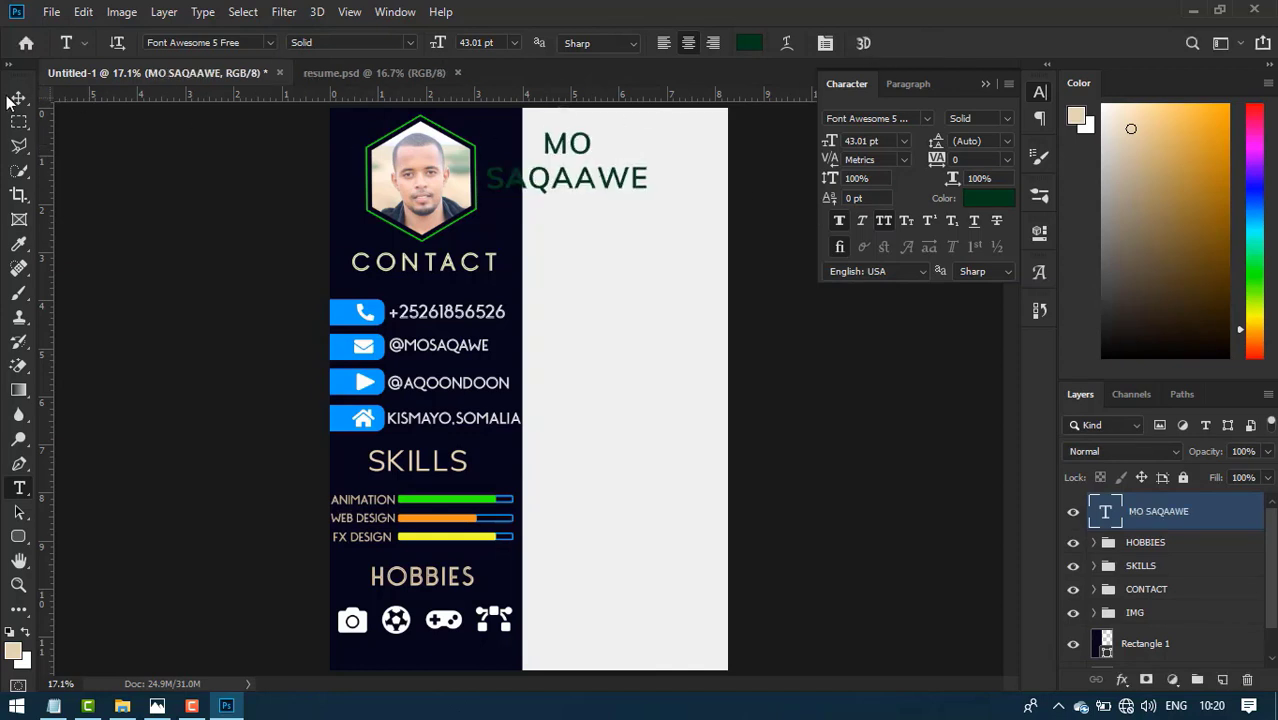
- Place the name centred at the top of the light panel and recolour it with the sidebar's navy
key("v")
left_click_drag(645, 197, 702, 185)
key("Down")
key("Down")
key("Down")
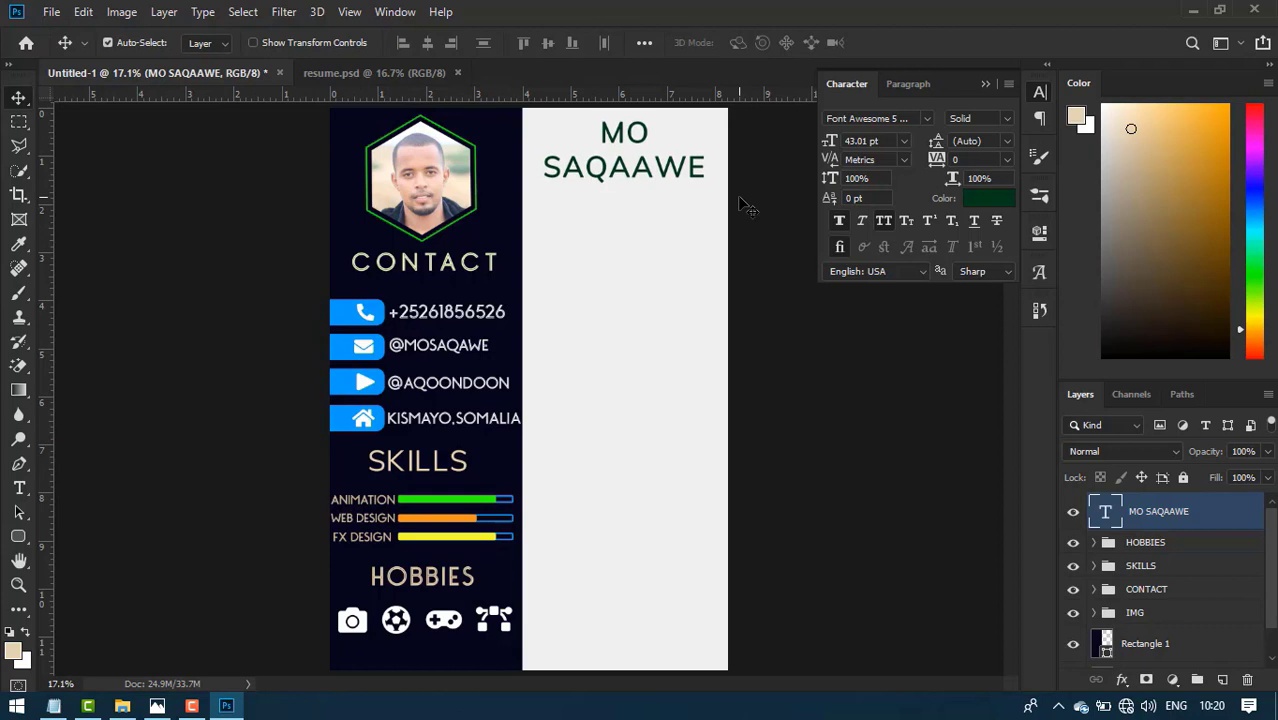
left_click(1006, 197)
left_click(919, 401)
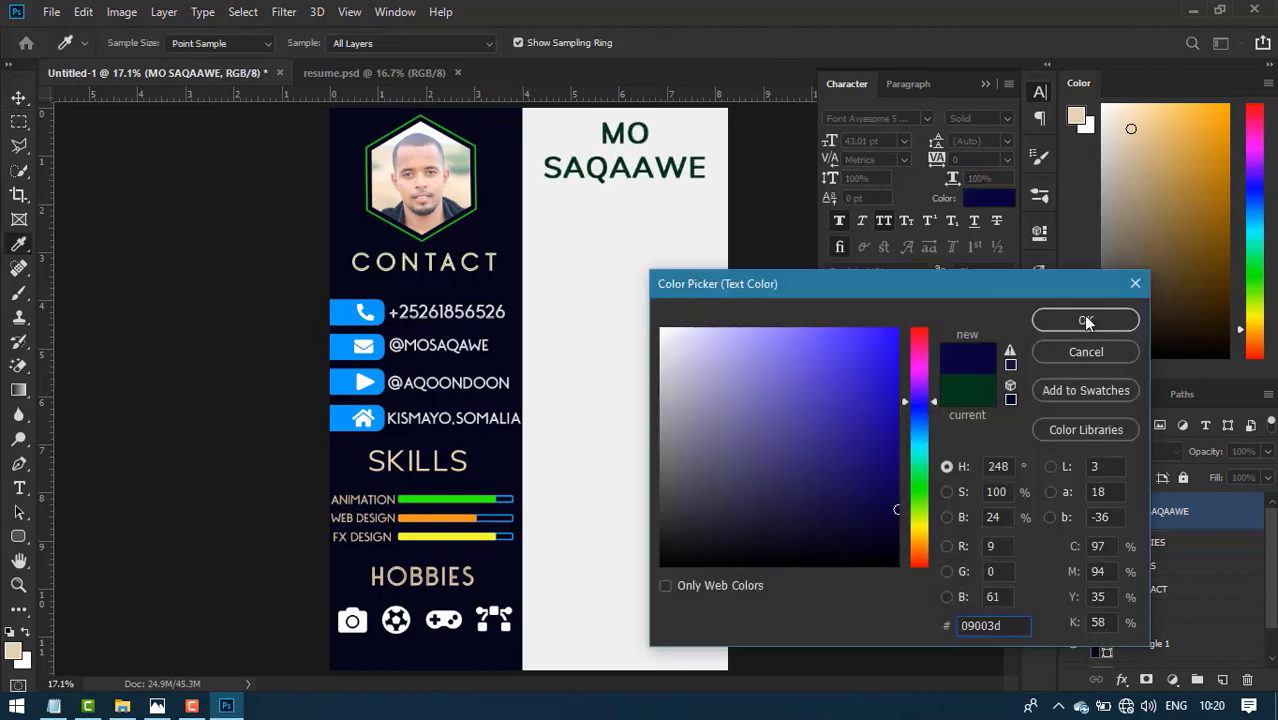
left_click(890, 547)
left_click_drag(836, 535, 823, 540)
left_click(1104, 320)
left_click(381, 80)
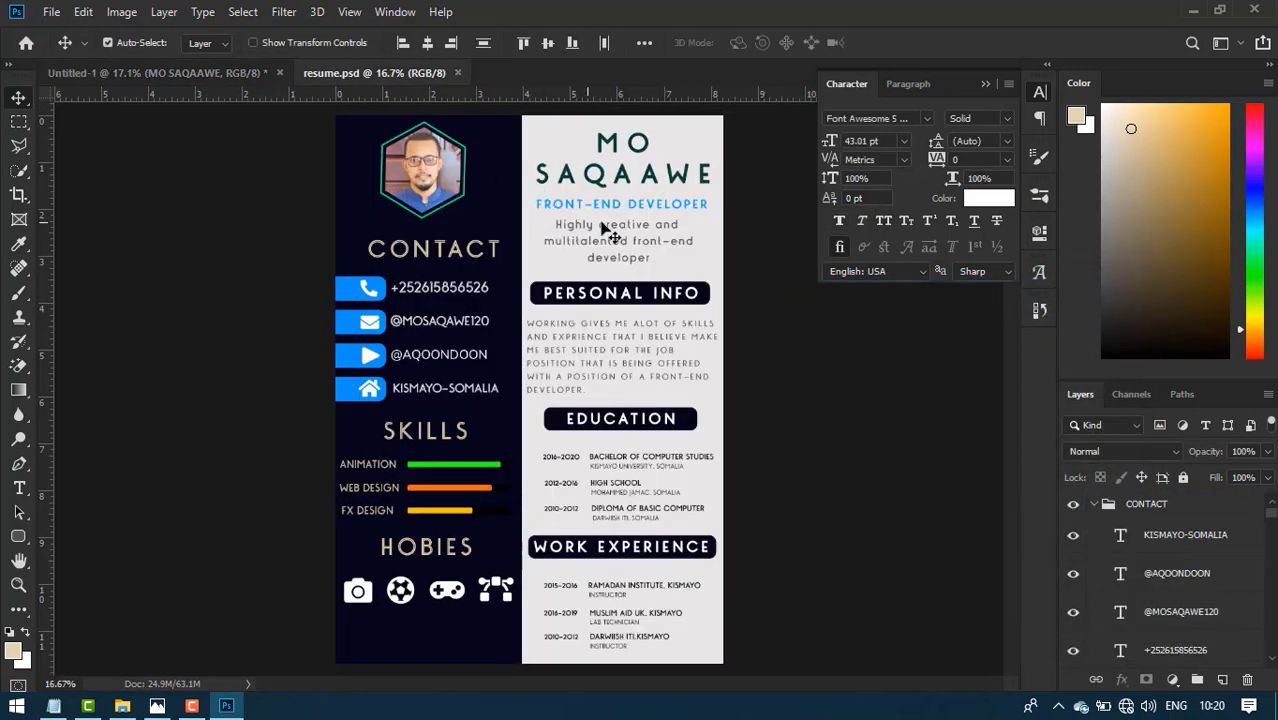
- Copy FRONT-END DEVELOPER from resume.psd into a new text layer below the name
double_click(666, 208)
key("ctrl+c")
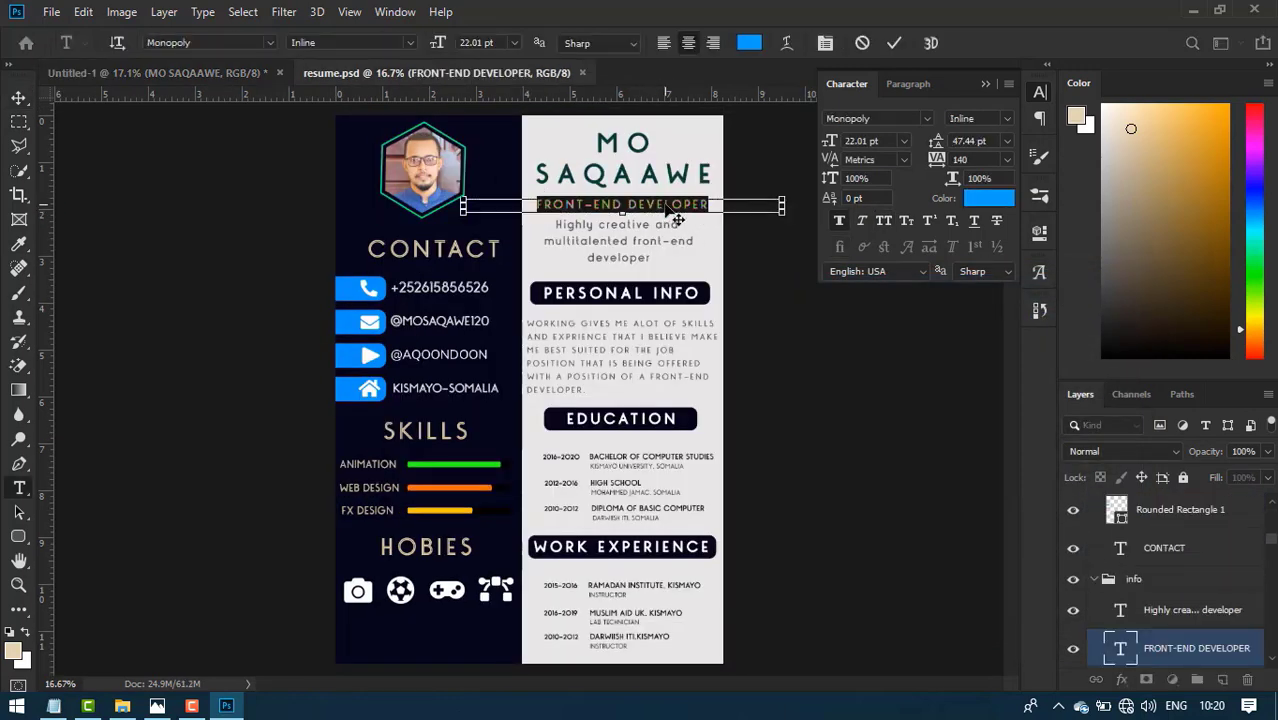
left_click(200, 72)
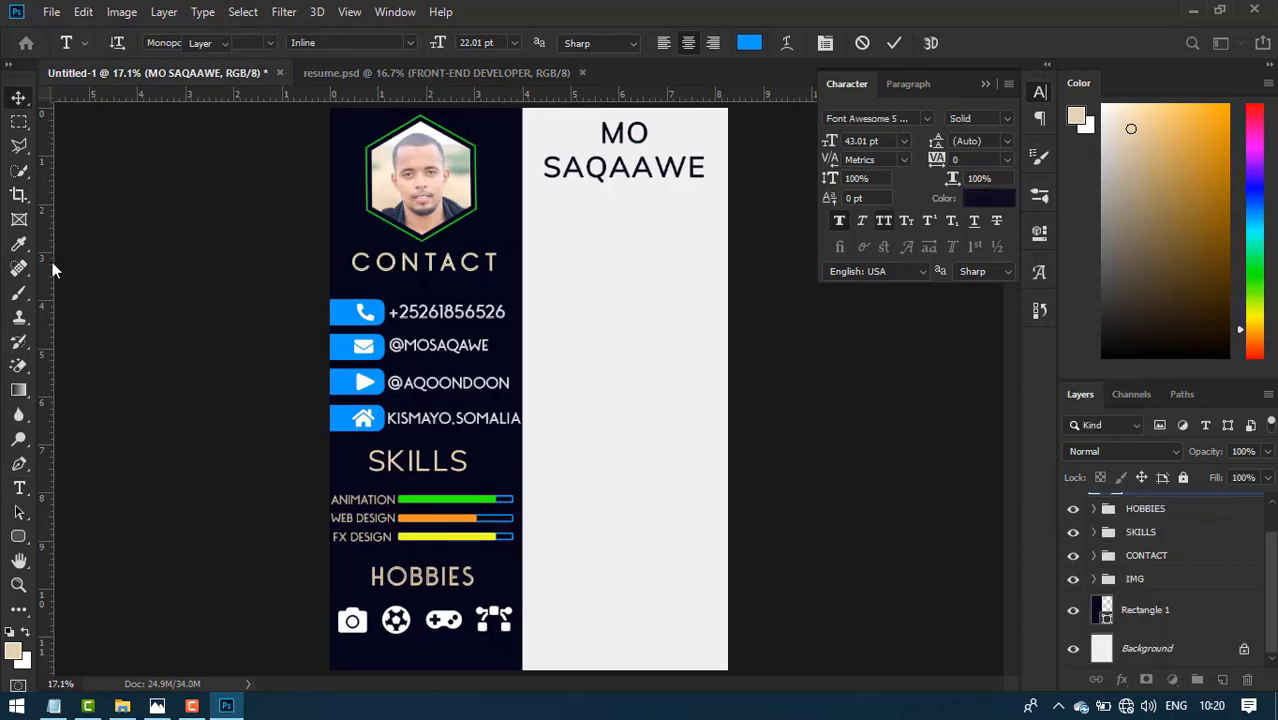
left_click(585, 214)
key("ctrl+v")
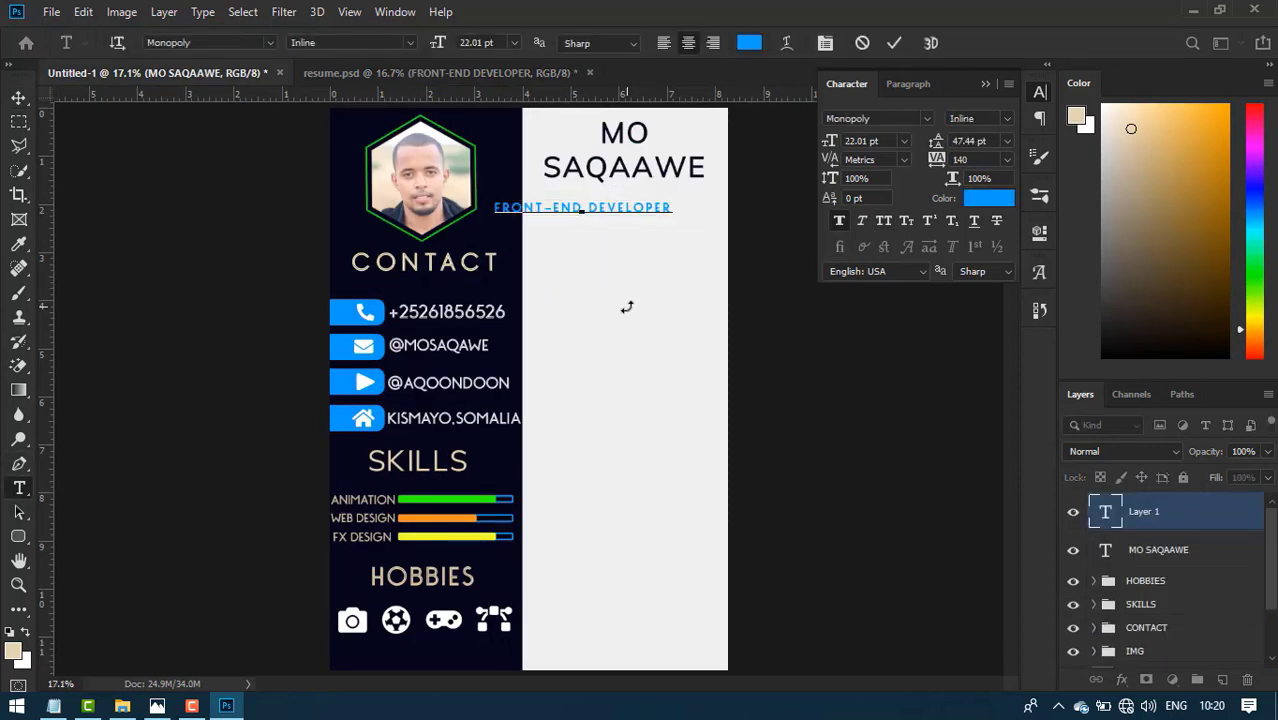
left_click(893, 45)
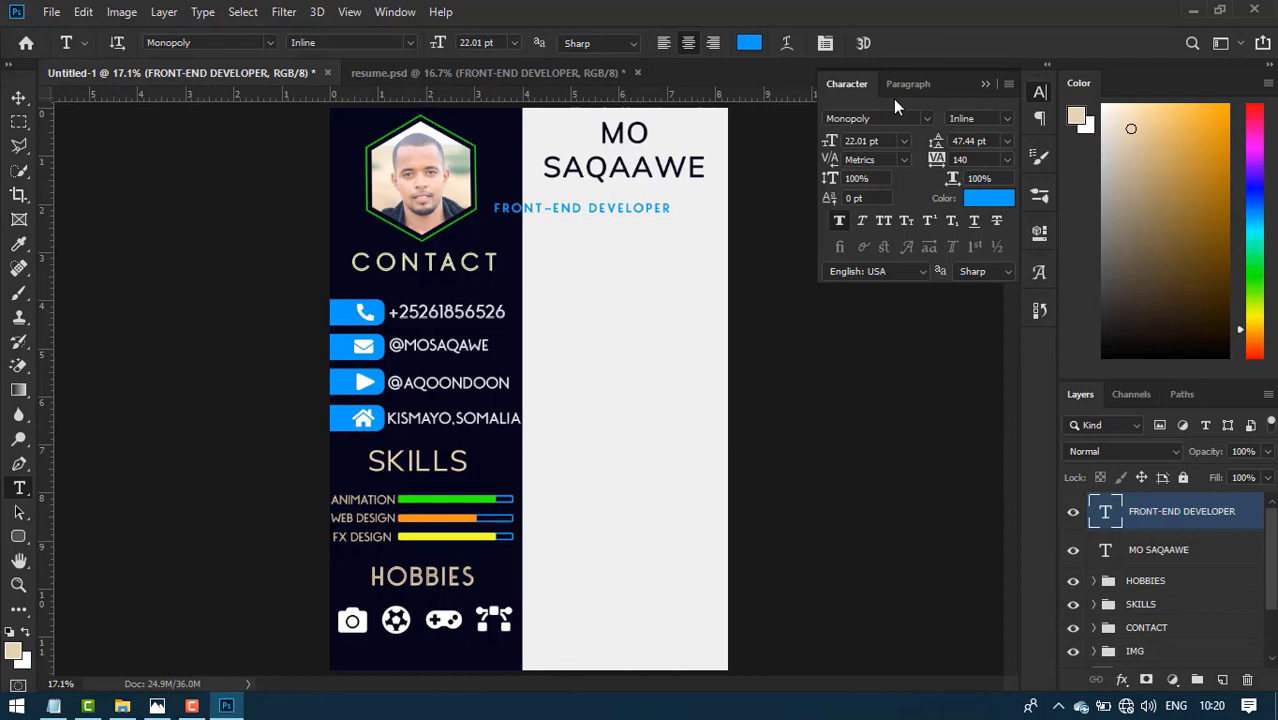
- Centre the subtitle just under the name and compare it with the finished resume image
key("v")
left_click_drag(648, 214, 691, 205)
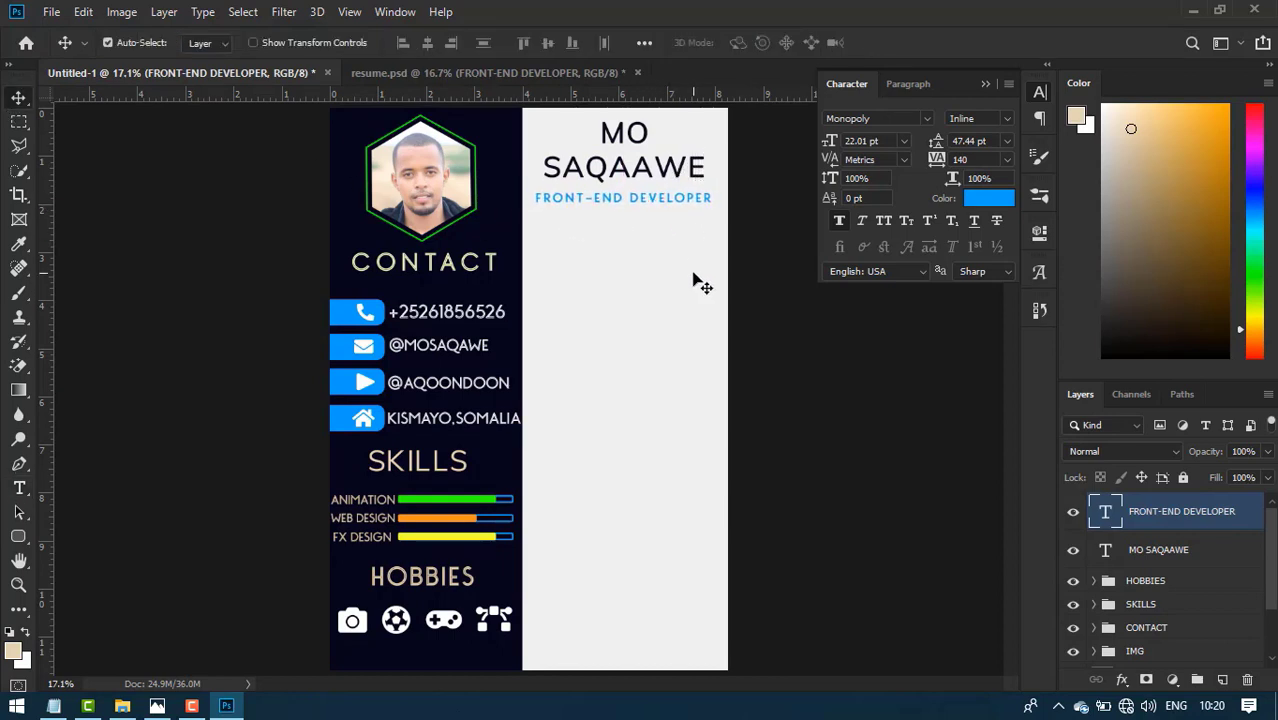
key("Up")
key("Up")
key("Right")
key("Right")
key("Right")
key("Right")
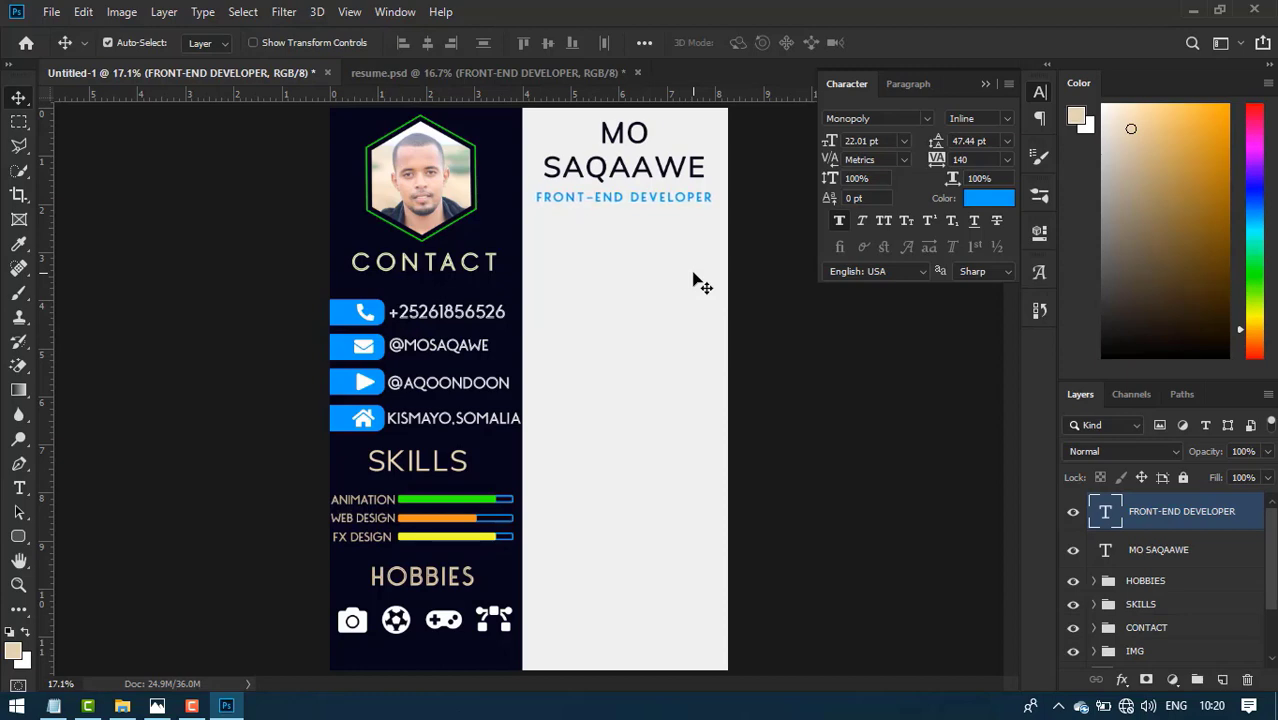
key("Up")
key("Up")
key("Up")
left_click(157, 706)
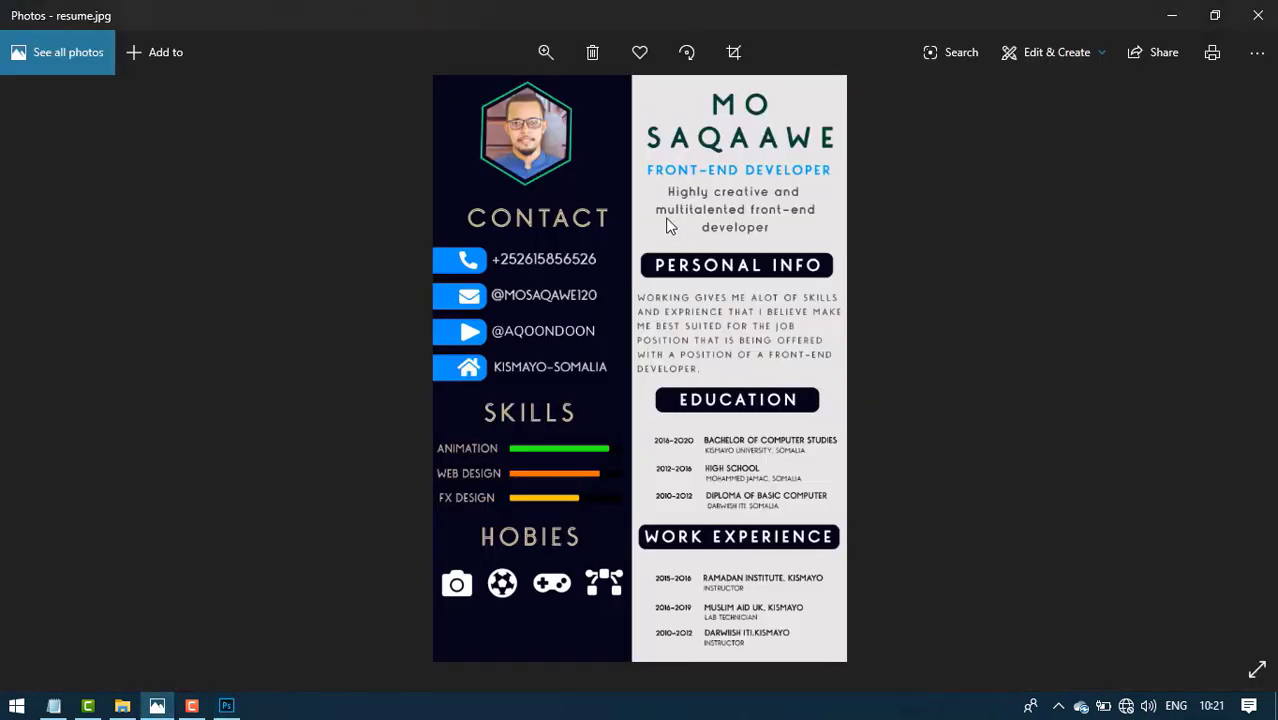
left_click(226, 706)
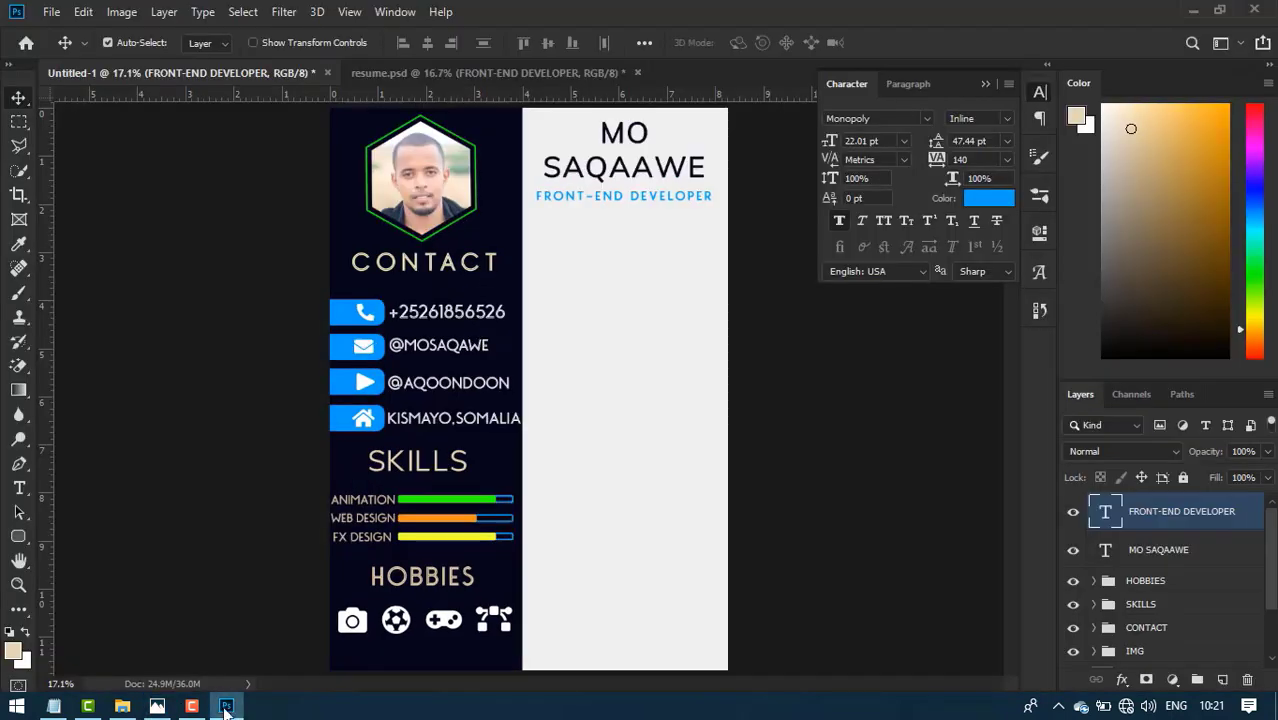
- Copy the 'Highly creative and multitalented front-end developer' tagline into a new text layer
left_click(490, 72)
double_click(597, 258)
key("ctrl+c")
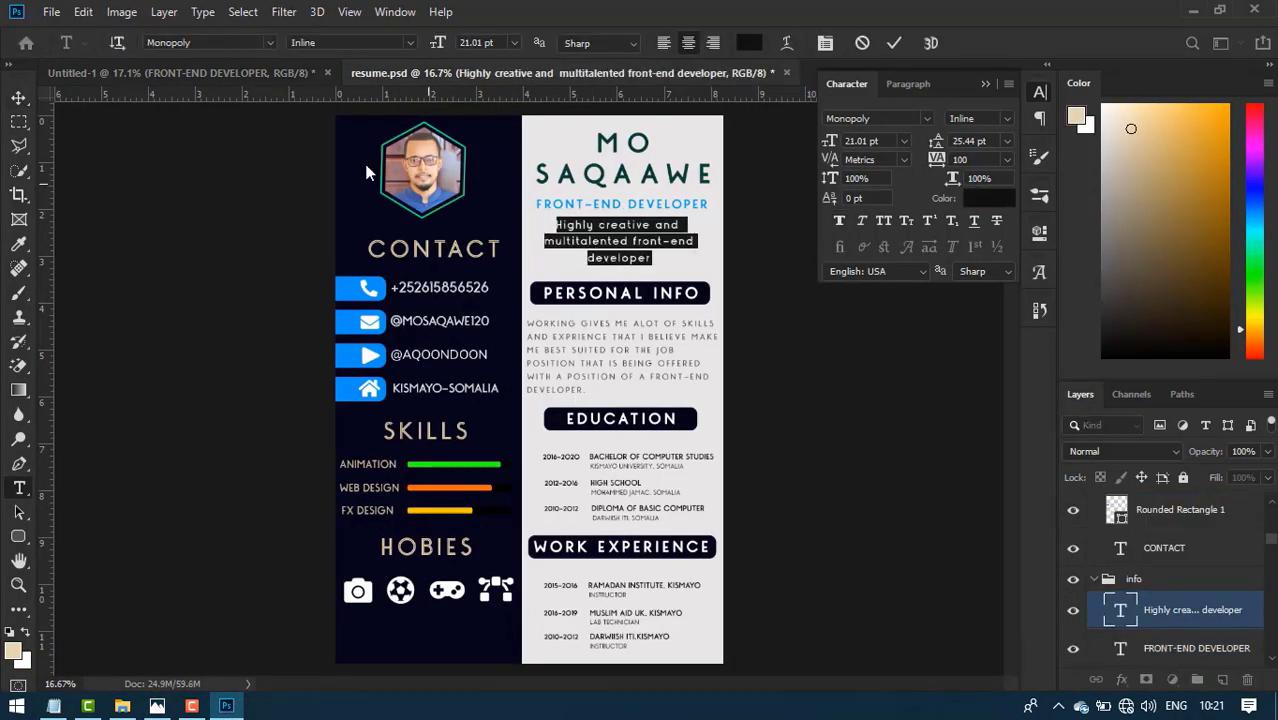
key("ctrl+Tab")
left_click(564, 228)
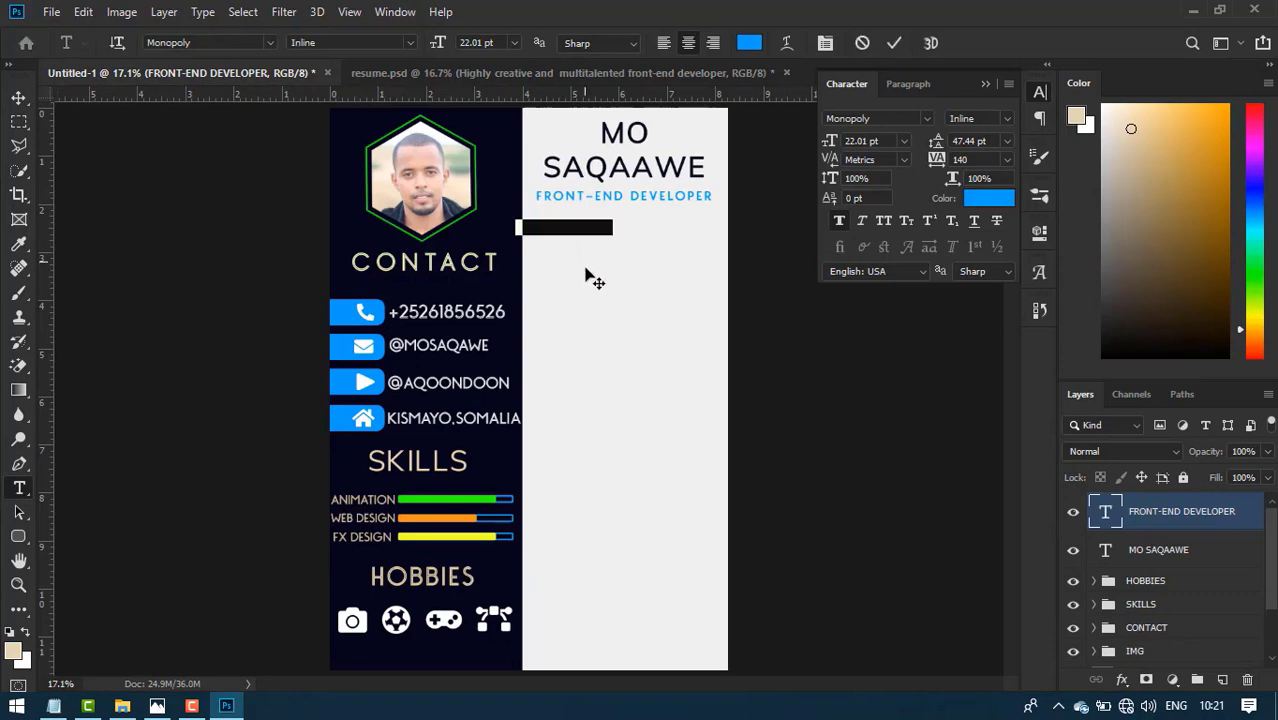
key("ctrl+v")
left_click(894, 42)
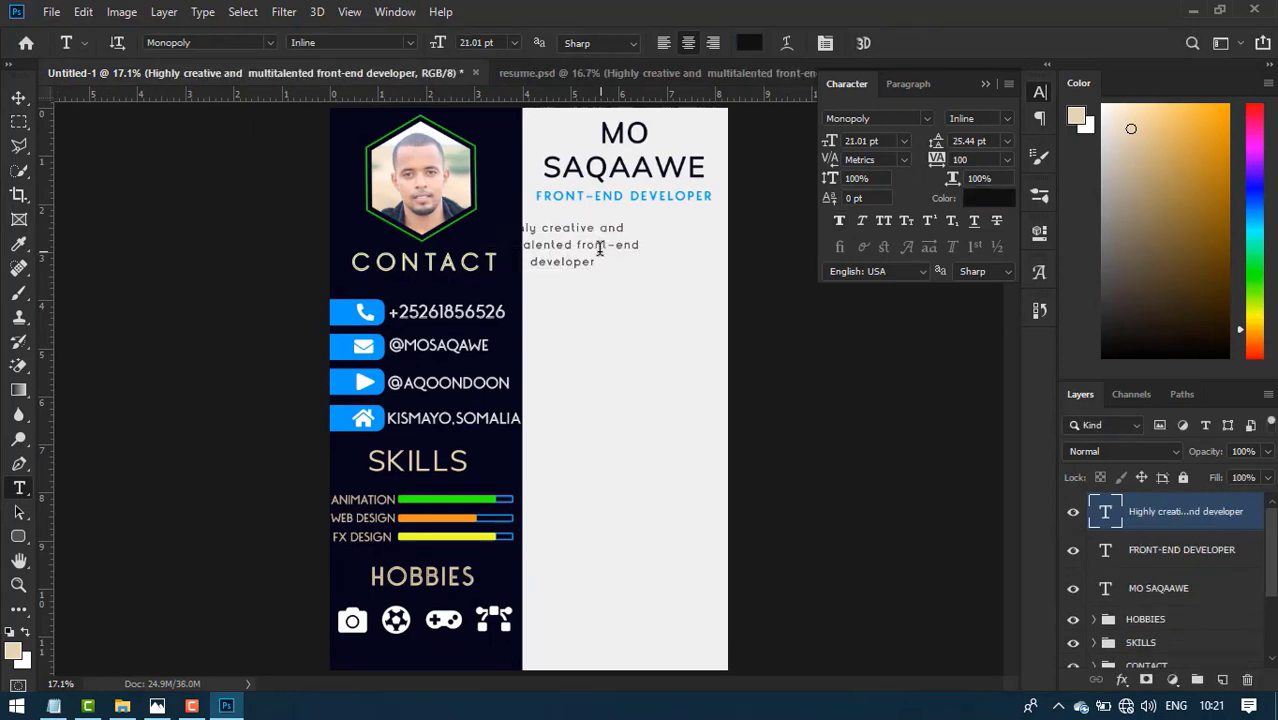
- Centre the grey tagline beneath FRONT-END DEVELOPER with small nudges
left_click(19, 98)
left_click_drag(558, 255, 616, 239)
key("Down")
key("Down")
key("Down")
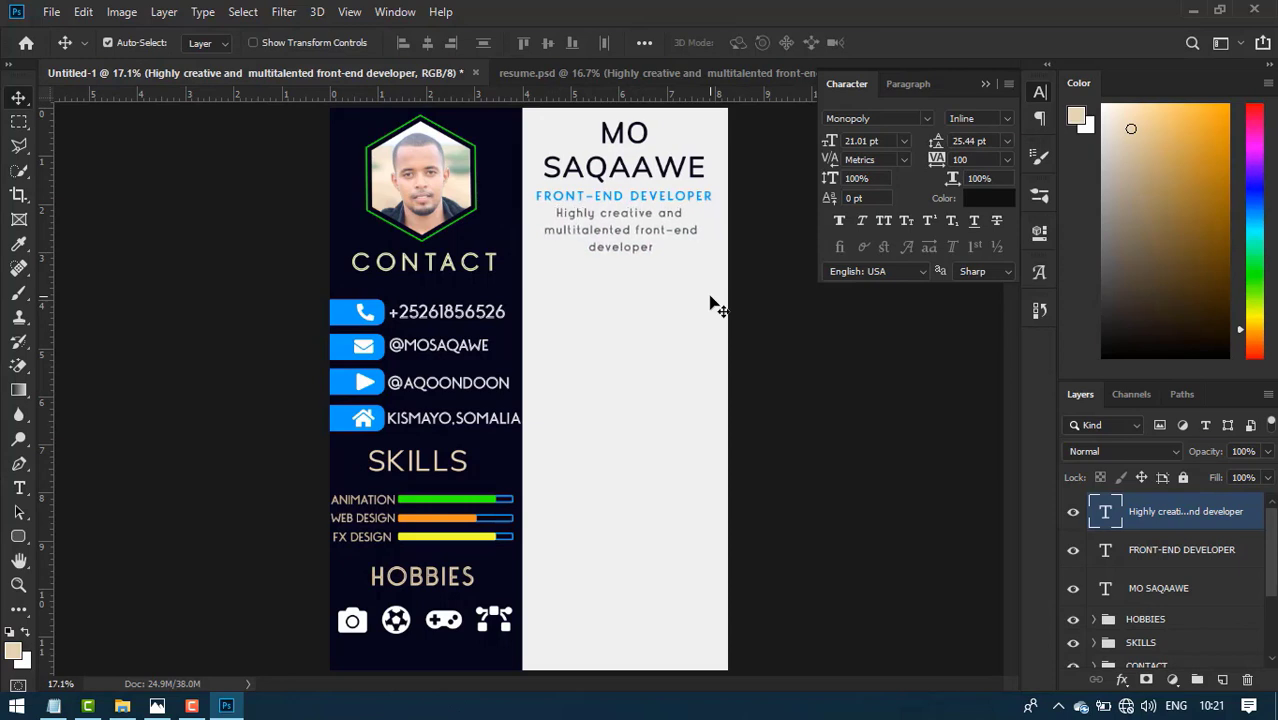
key("Right")
key("Right")
key("Right")
key("Right")
key("Right")
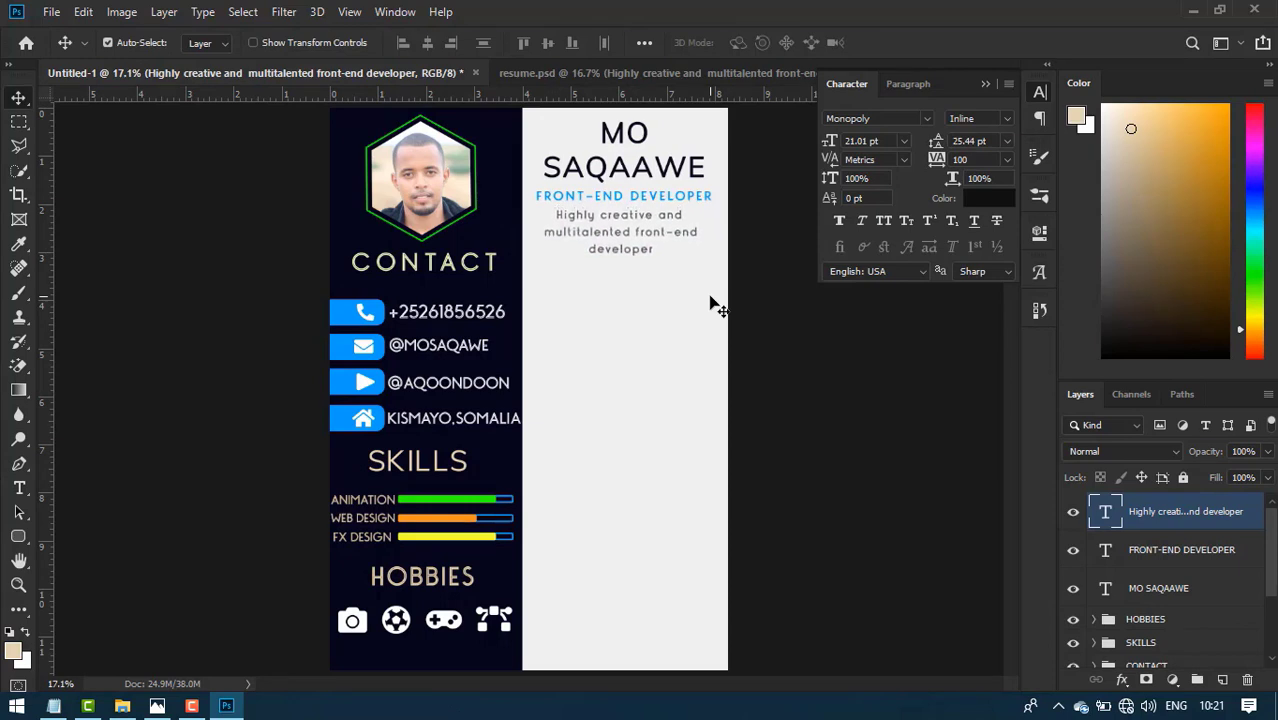
key("Down")
key("Down")
key("Down")
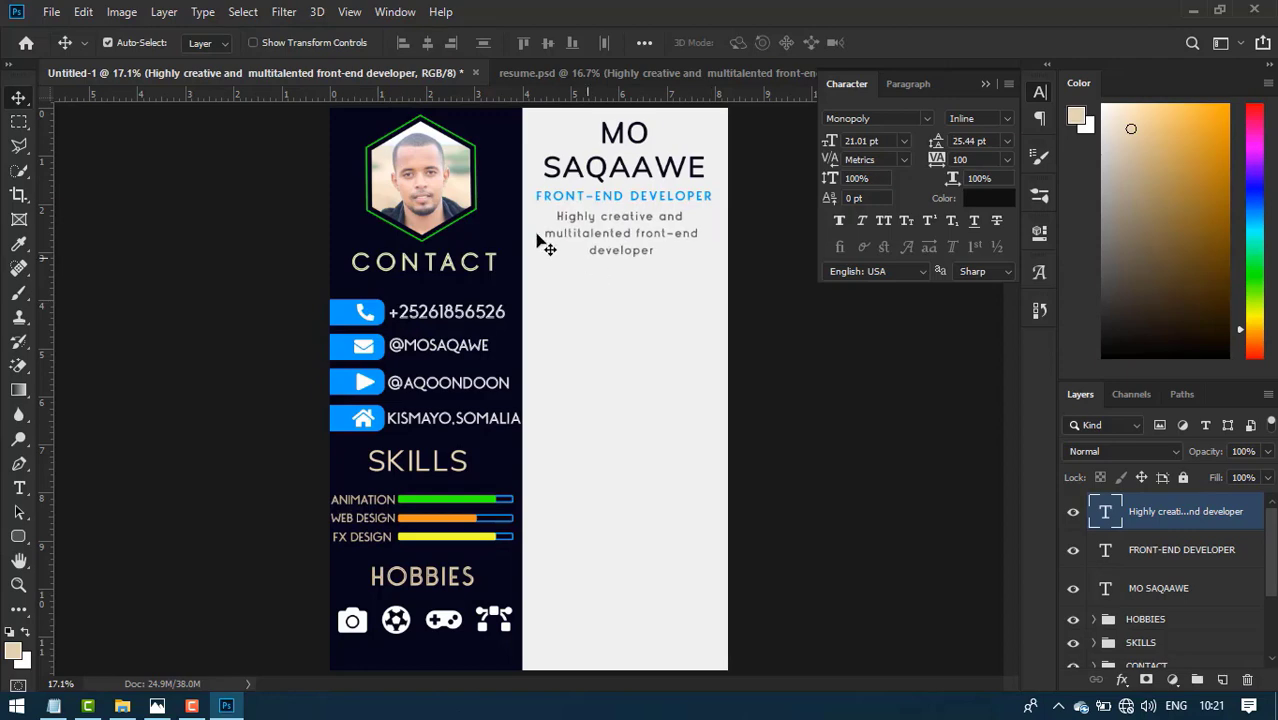
left_click(546, 74)
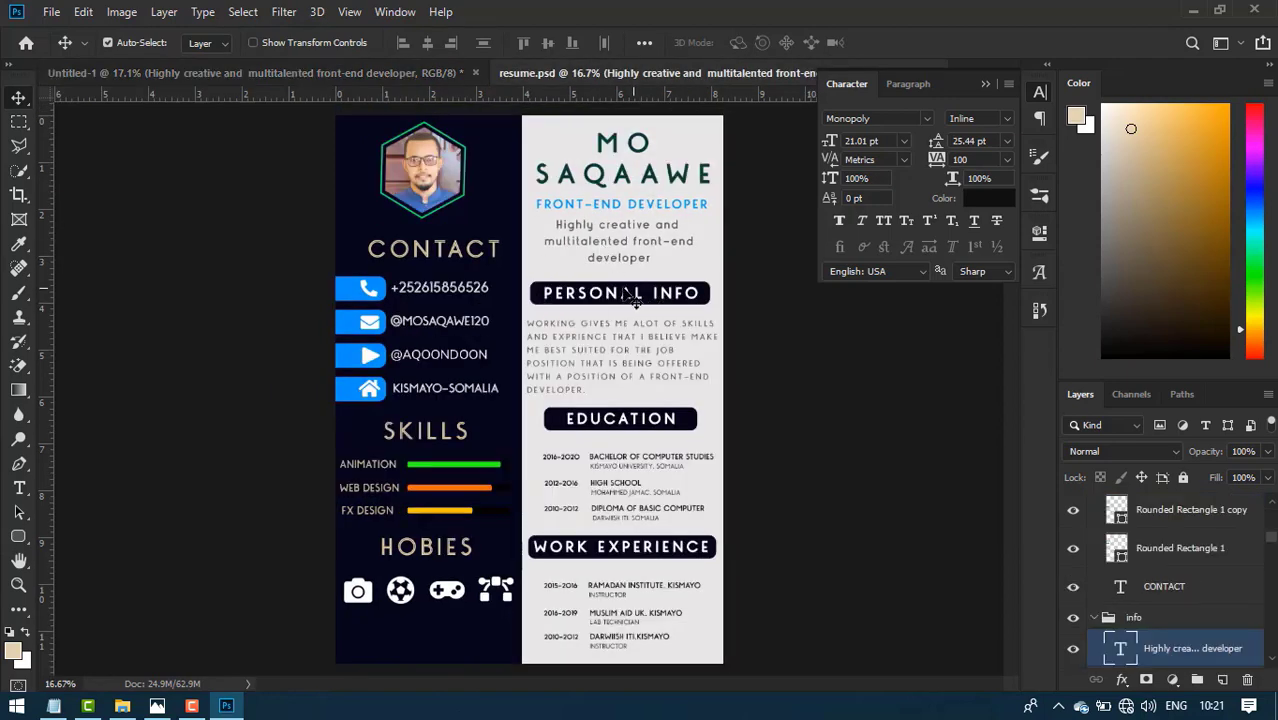
left_click(330, 73)
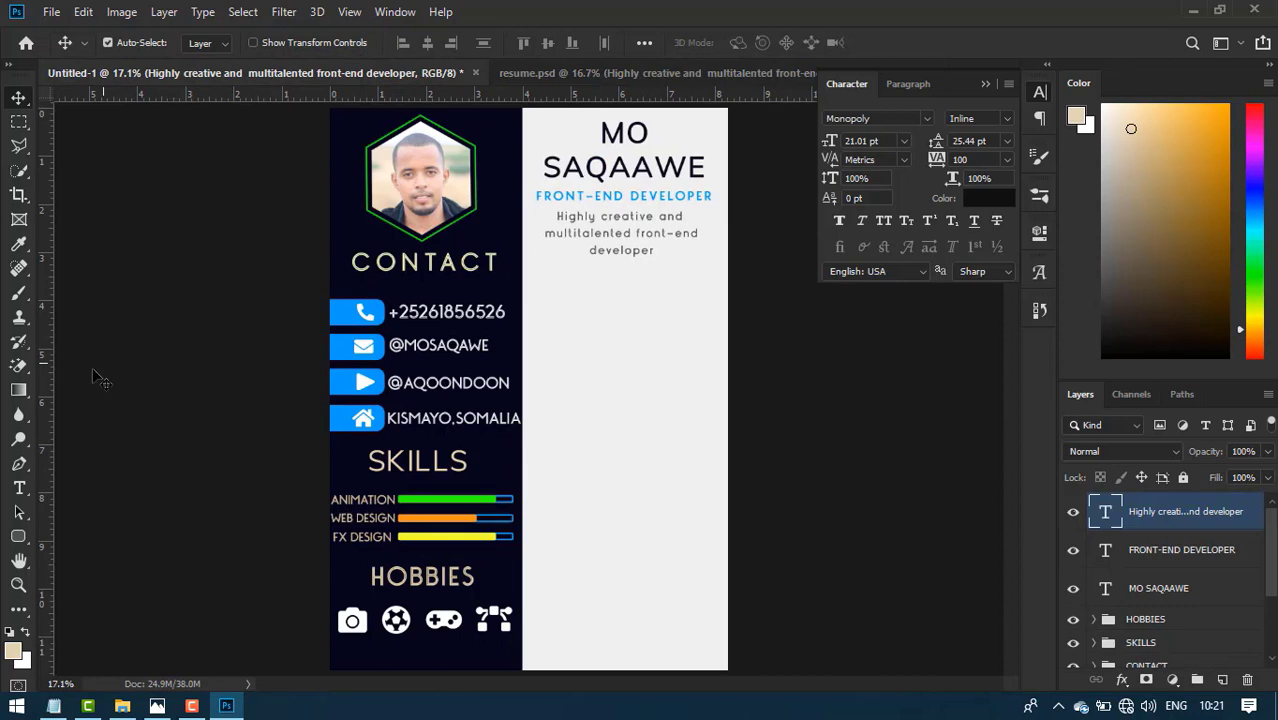
- Draw a dark navy bar under the tagline and round its corners to 45 px
left_click(21, 535)
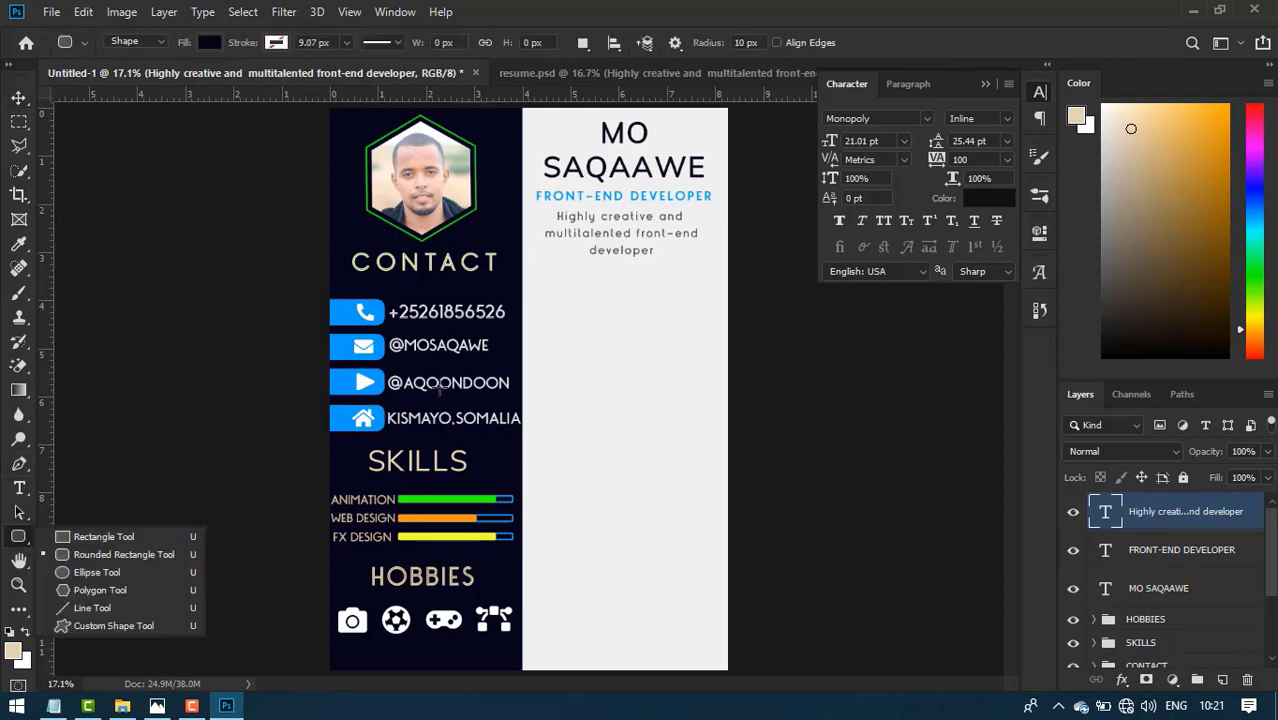
left_click_drag(545, 285, 710, 310)
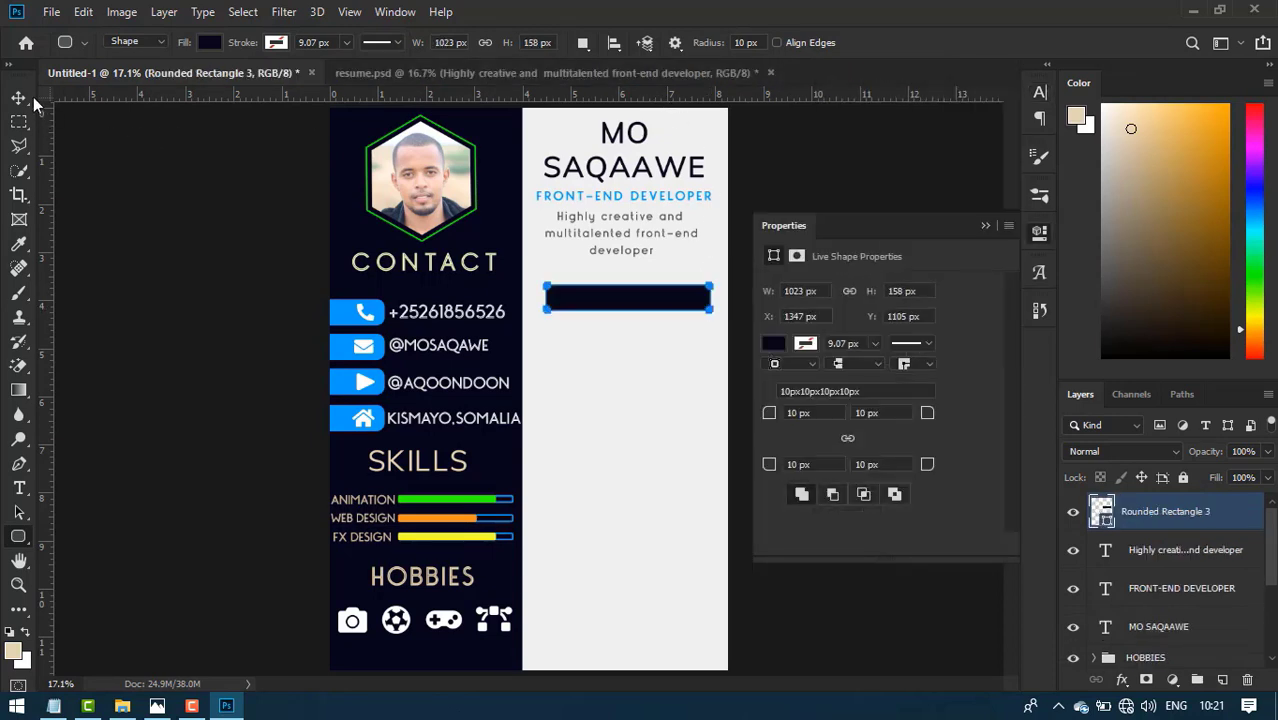
key("v")
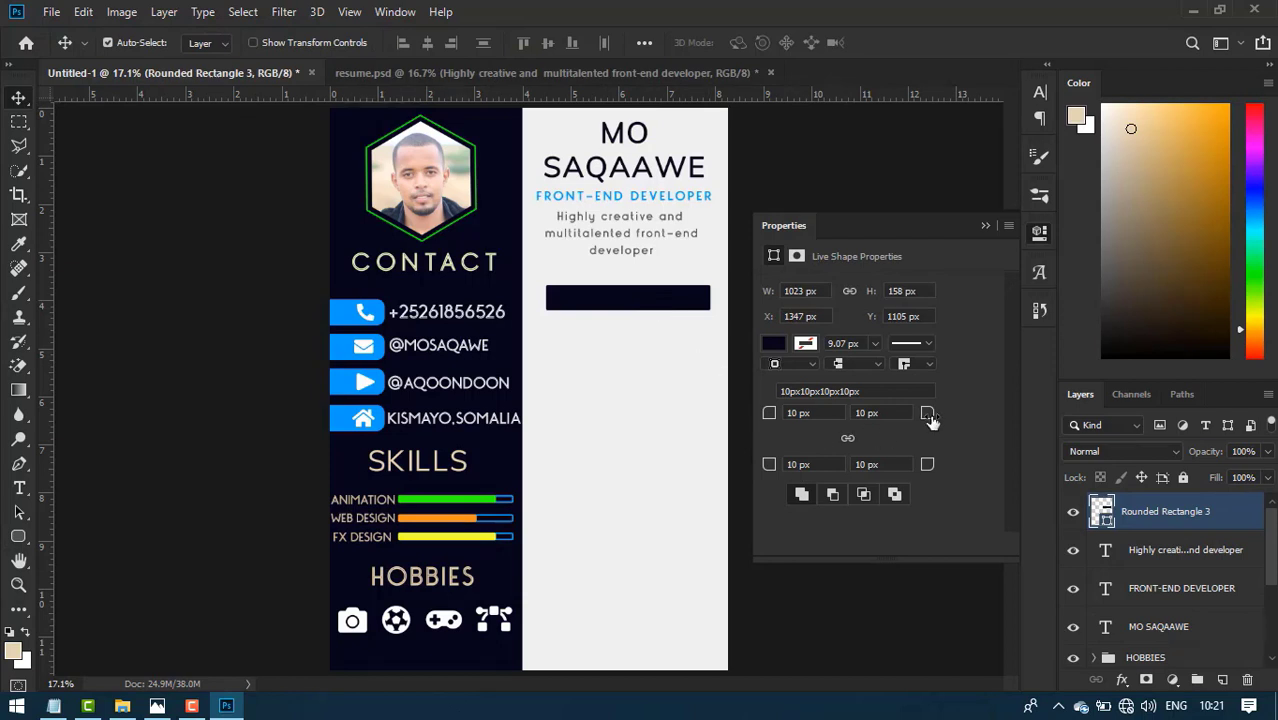
left_click_drag(929, 413, 940, 414)
- Type PERSONAL INFO and move the text into the dark bar
key("t")
left_click(557, 428)
type("PERSONA")
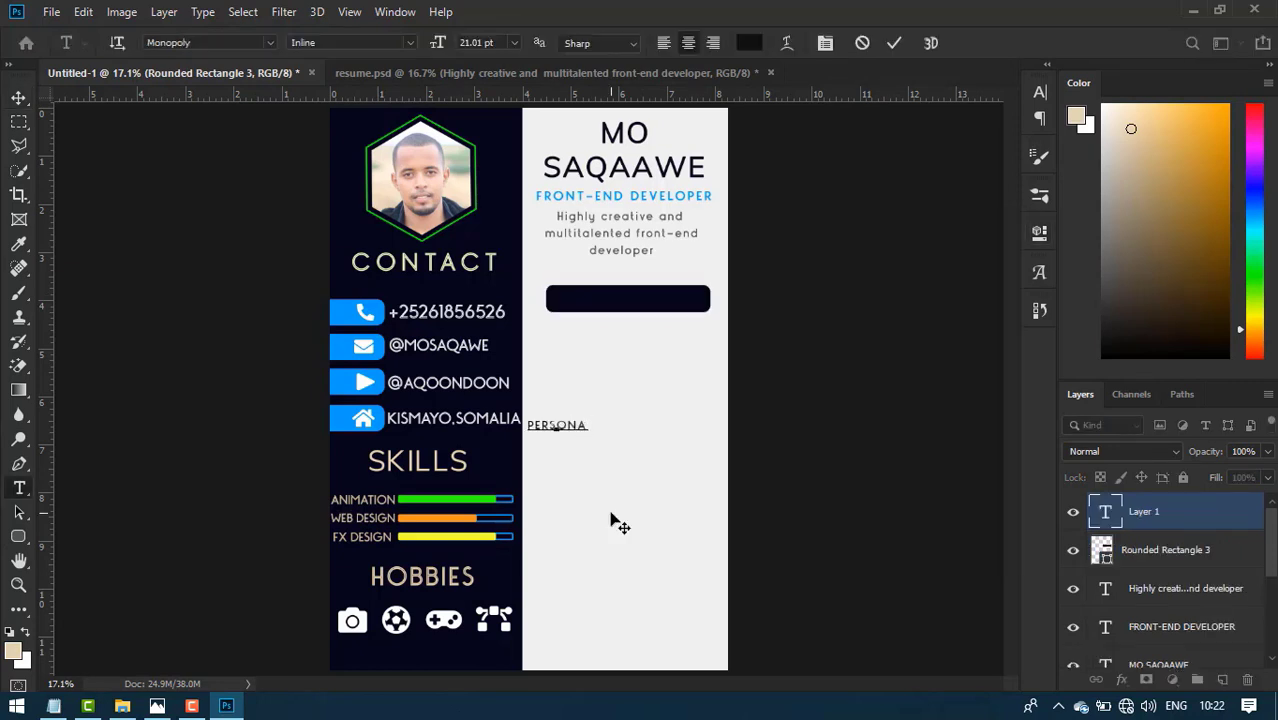
type("L INFO")
key("ctrl+a")
left_click(18, 97)
left_click_drag(585, 428, 656, 300)
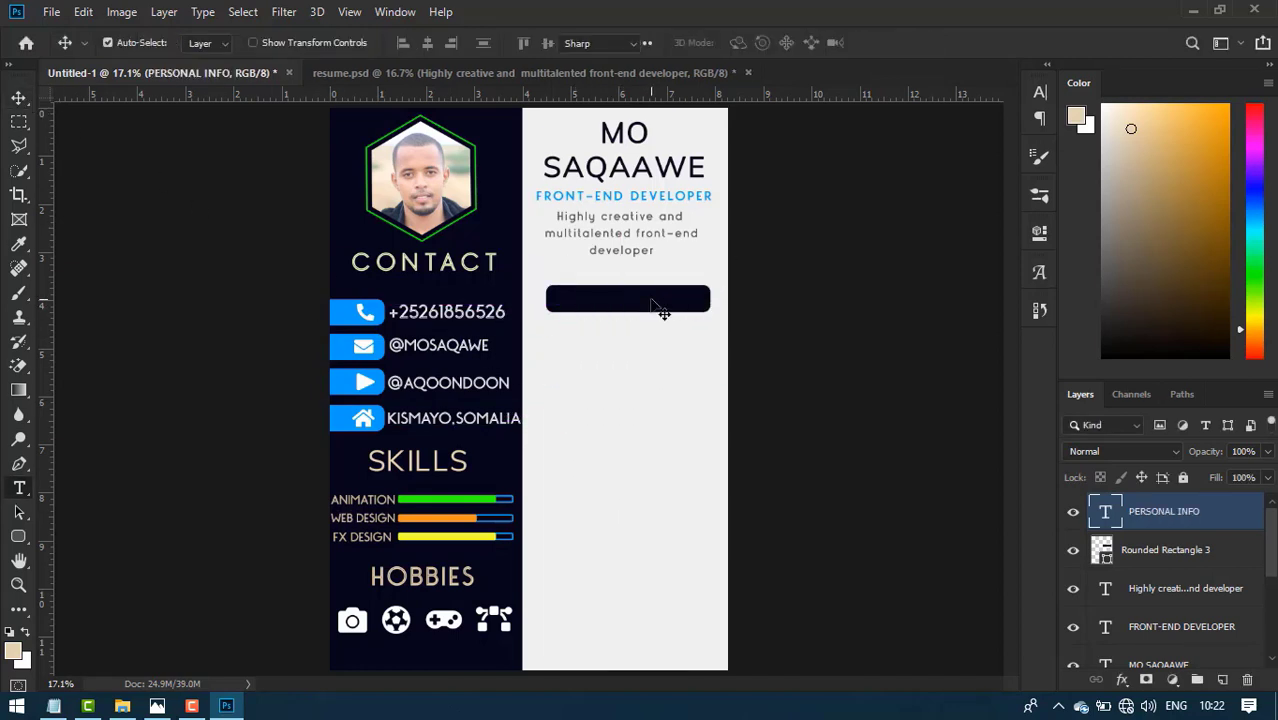
- Make the heading white (ffffff) at 26 pt and nudge it to centre within the bar
double_click(662, 302)
key("ctrl+t")
left_click(976, 200)
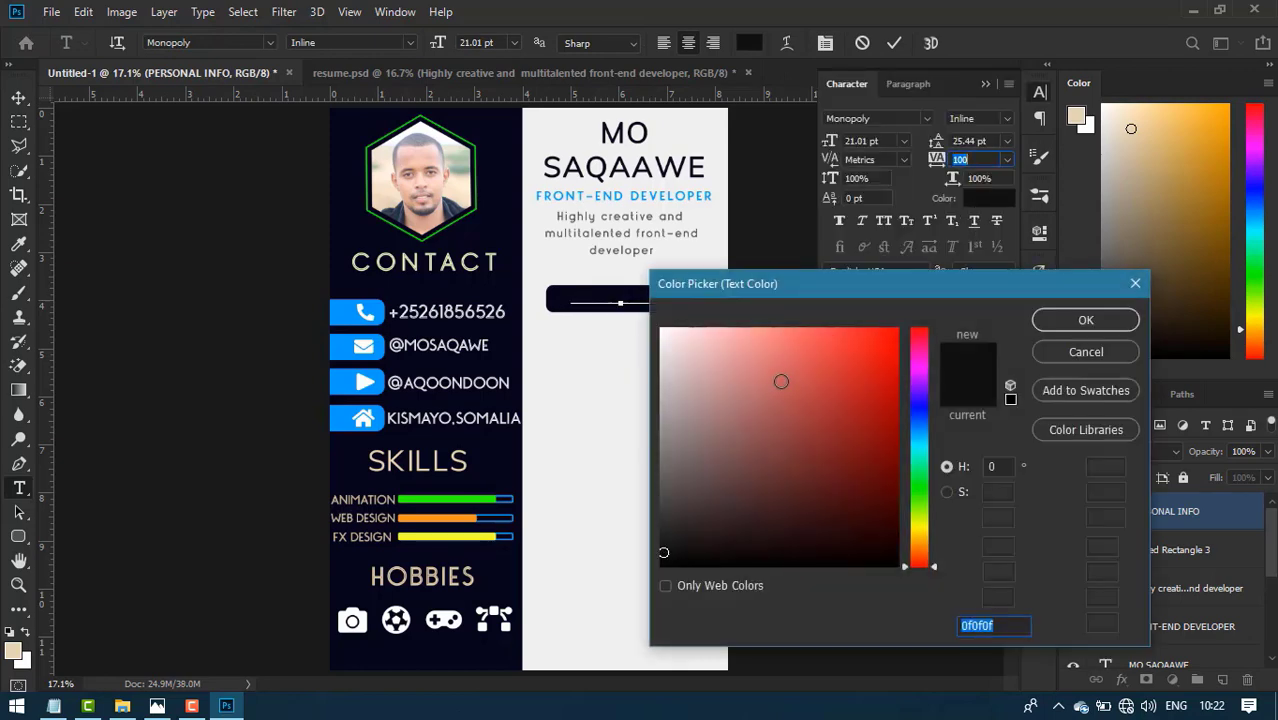
type("ffffff")
left_click(1104, 317)
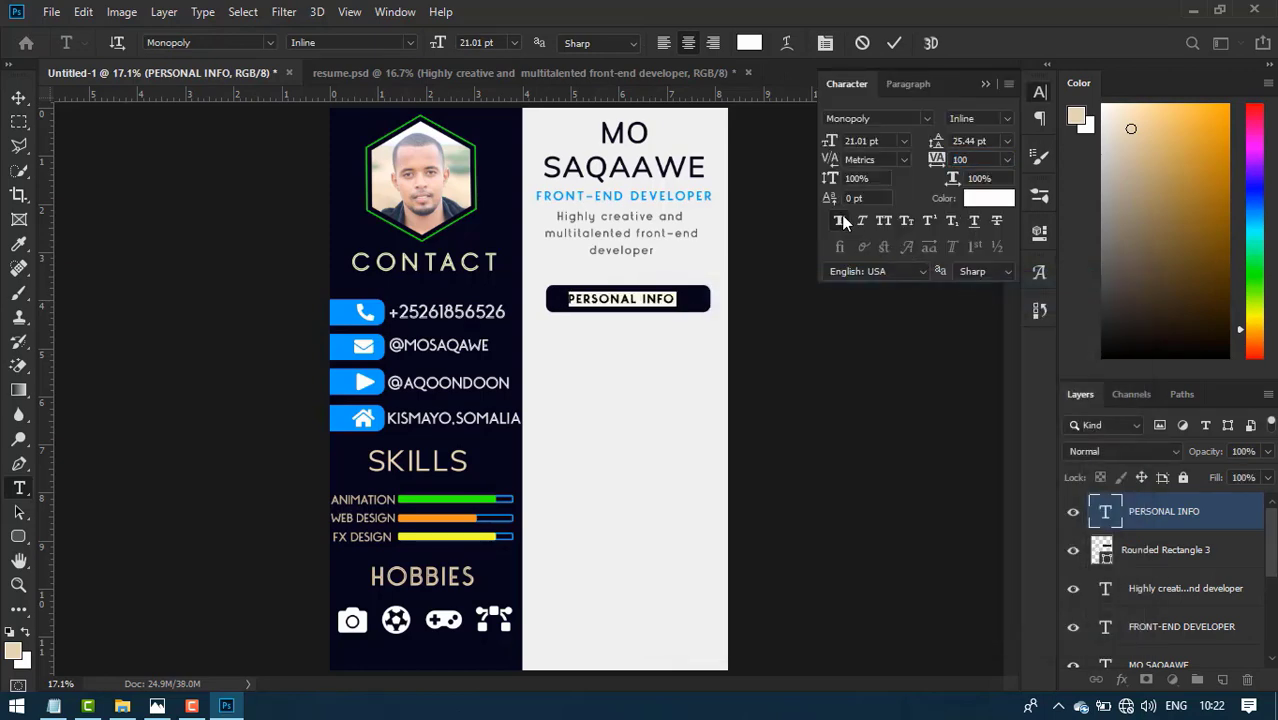
left_click_drag(828, 143, 836, 143)
left_click(894, 42)
key("v")
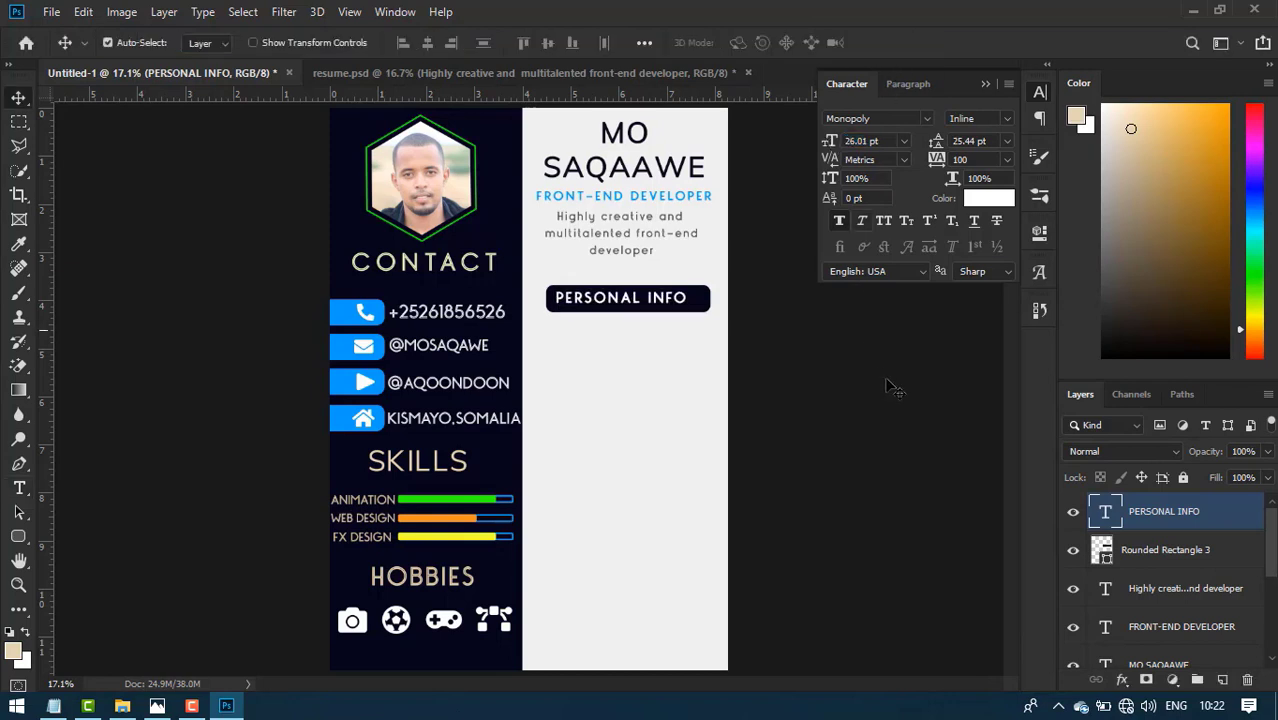
key("Right")
key("Right")
key("Right")
key("Right")
key("Right")
key("Right")
key("Right")
key("Right")
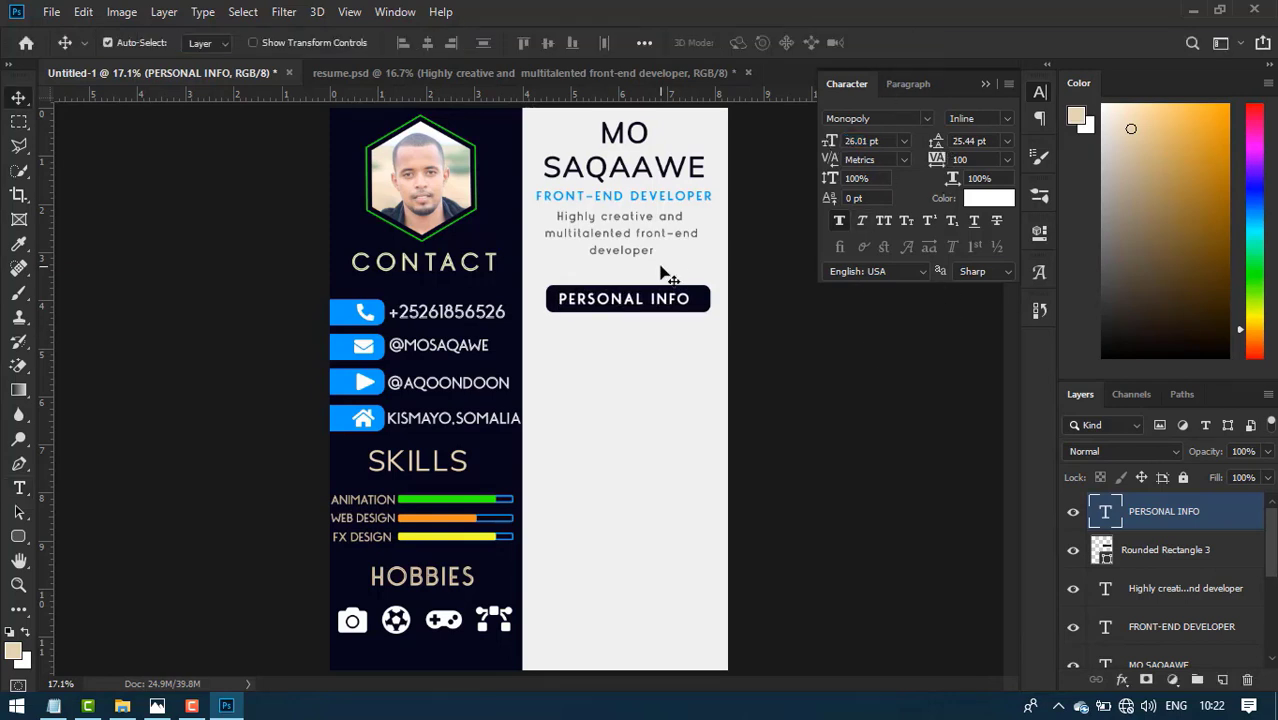
key("Right")
key("Right")
key("Right")
key("Right")
key("Right")
key("Right")
key("Right")
key("Right")
key("Right")
key("Right")
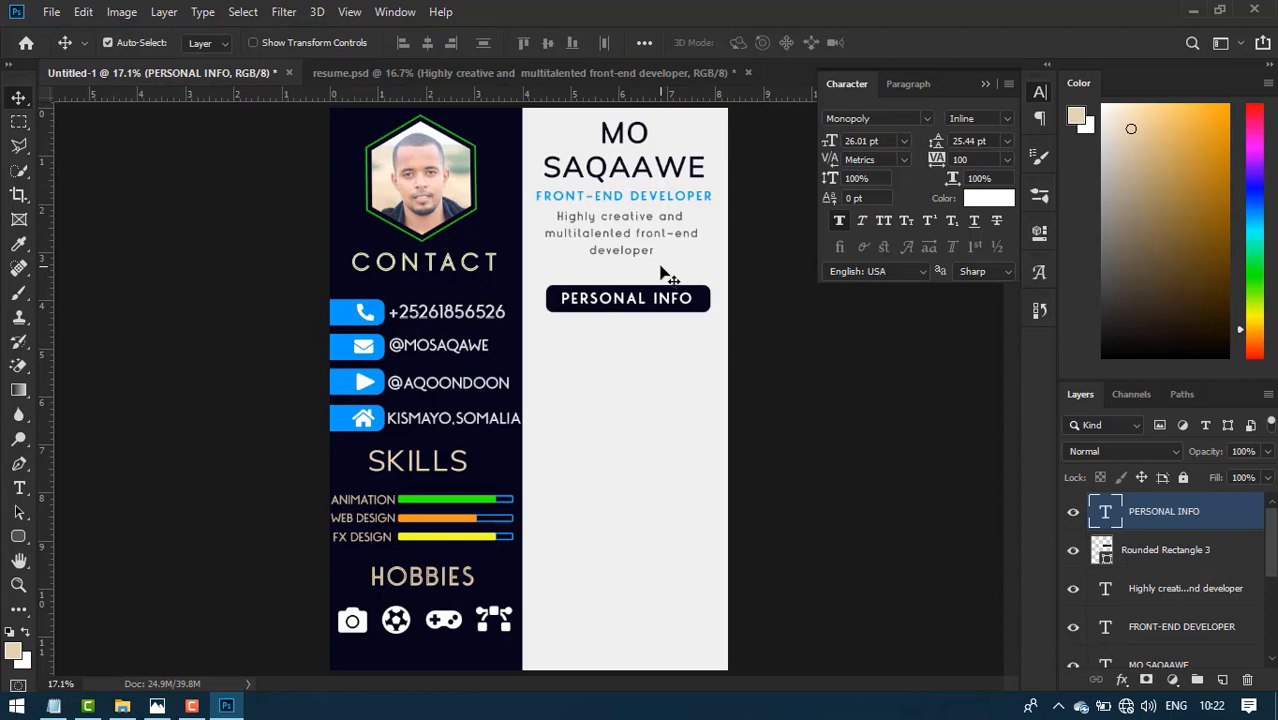
- Nudge the PERSONAL INFO heading 1 px right, undoing an accidental panel centring
left_click(1229, 558, "ctrl")
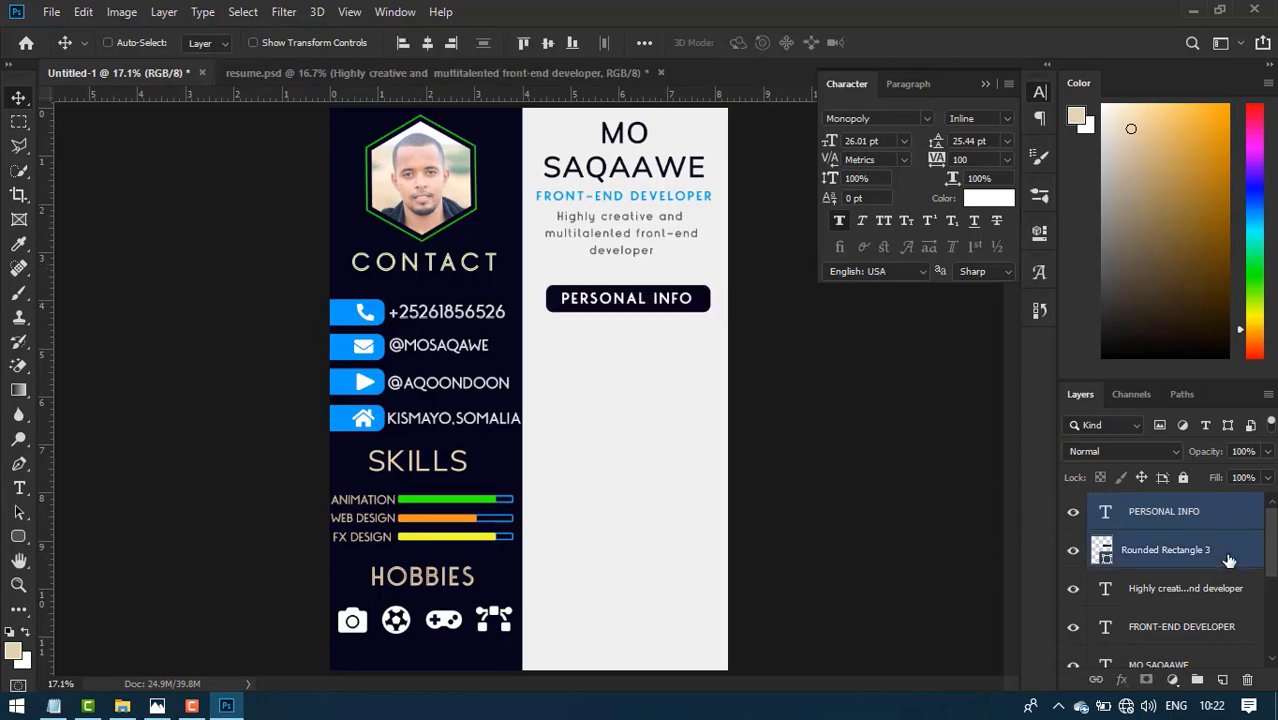
scroll(1230, 597, "down", 3)
left_click(1194, 616)
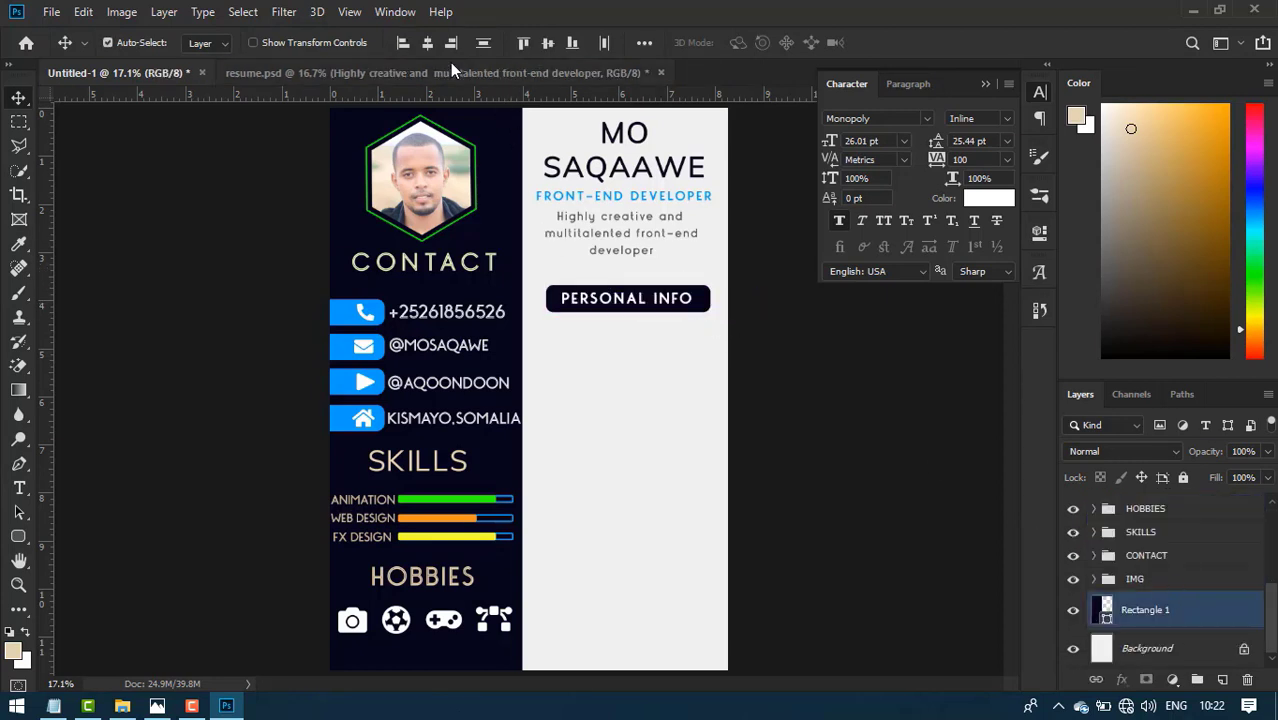
left_click(428, 47)
key("ctrl+z")
left_click(1212, 646, "ctrl")
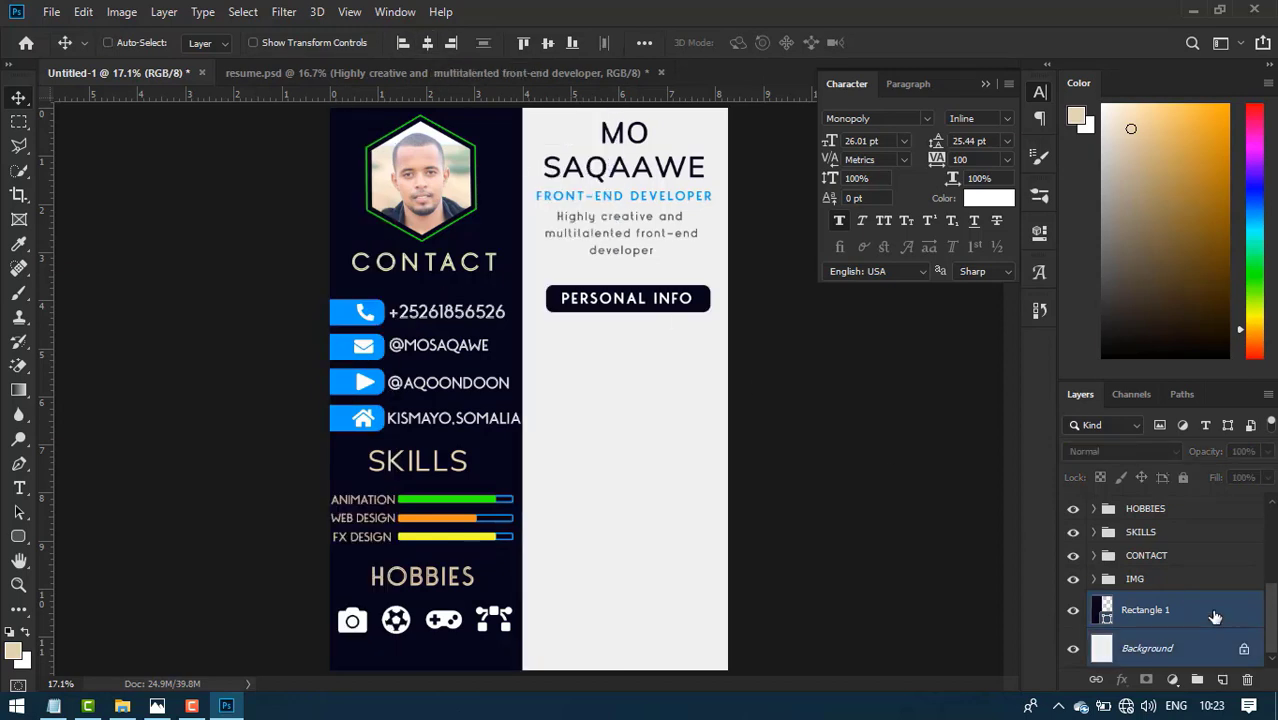
left_click(626, 298)
key("Right")
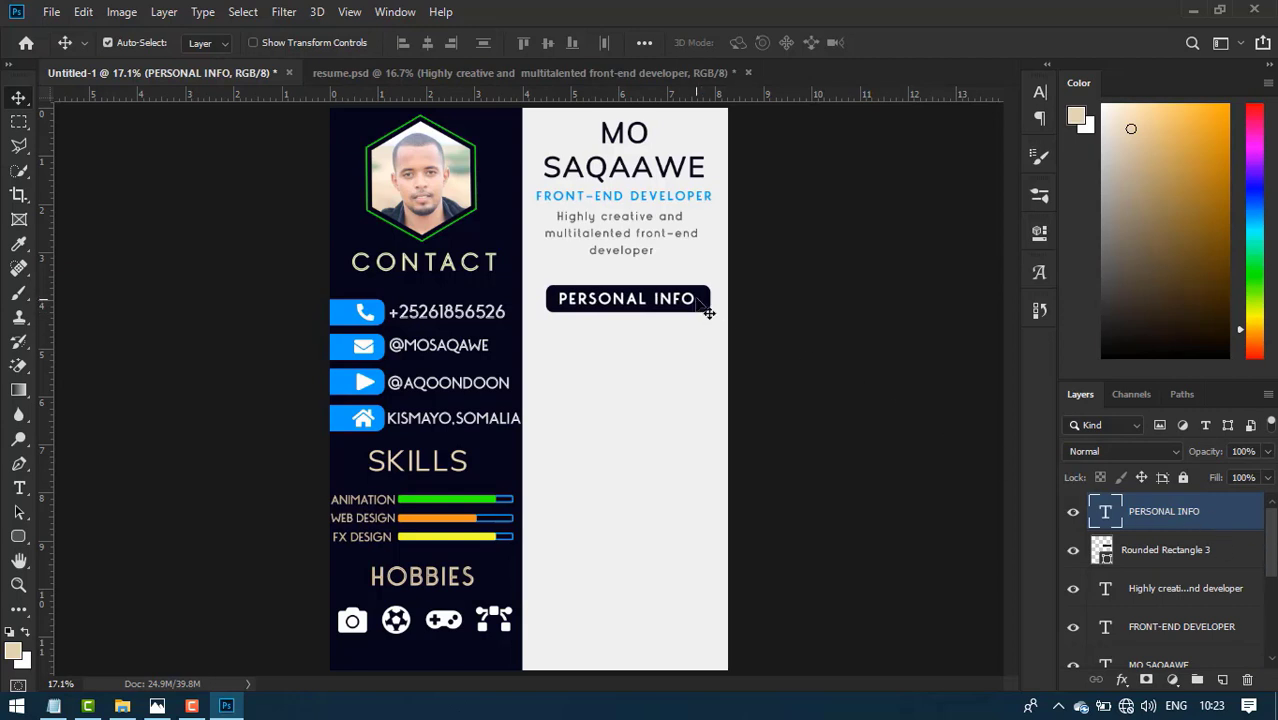
- Move the PERSONAL INFO bar and heading together up closer to the tagline, checking the reference image
left_click(1229, 558, "ctrl")
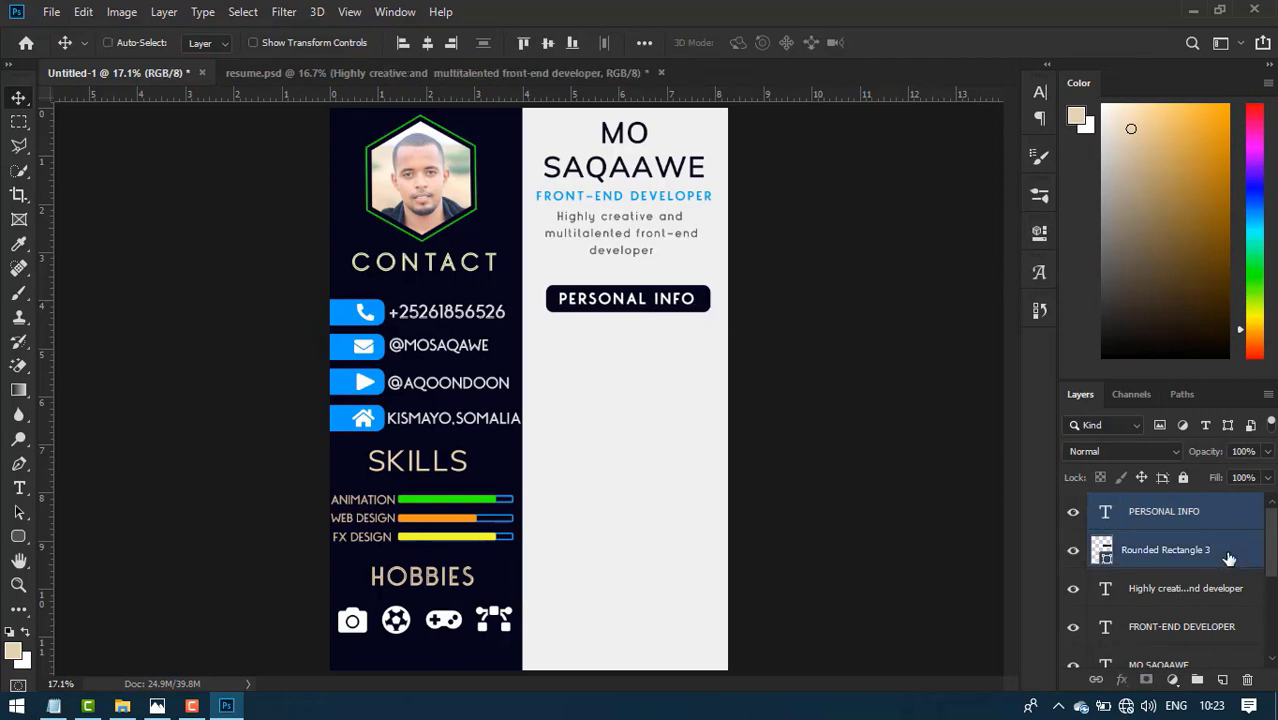
key("shift+Up")
key("shift+Up")
key("shift+Up")
key("shift+Up")
key("shift+Up")
key("shift+Up")
key("shift+Up")
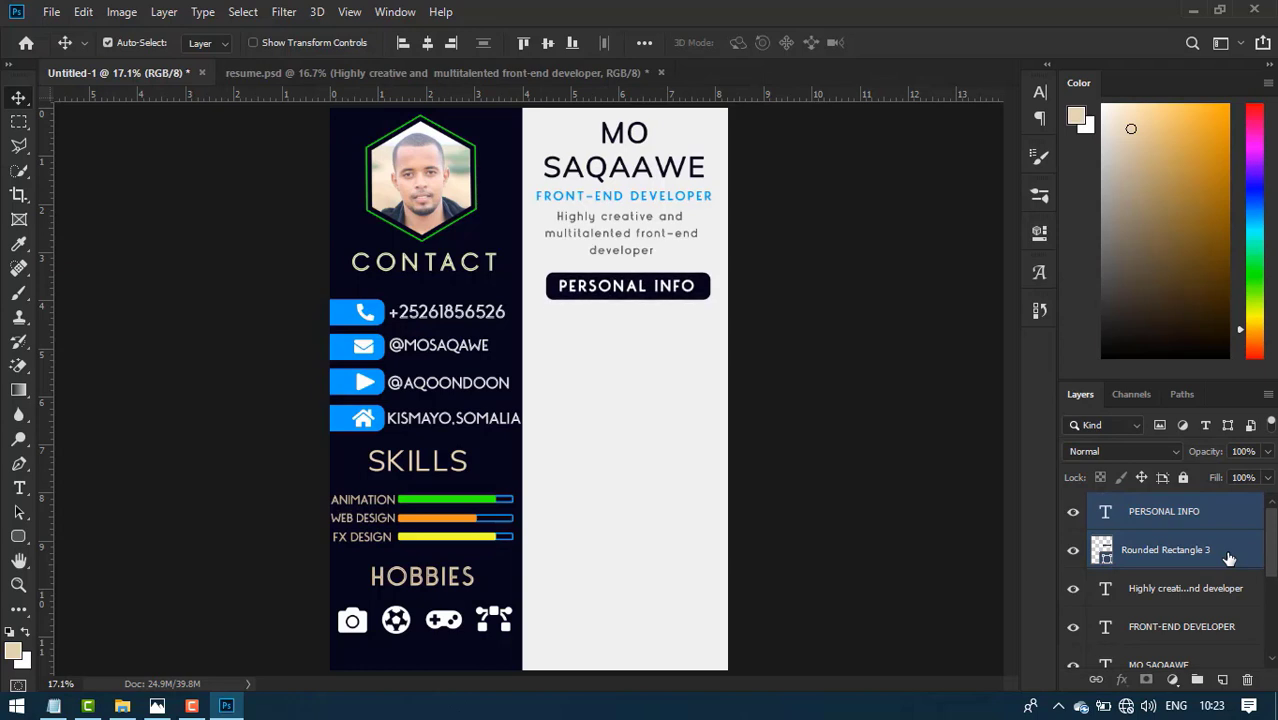
key("shift+Left")
key("shift+Left")
key("shift+Up")
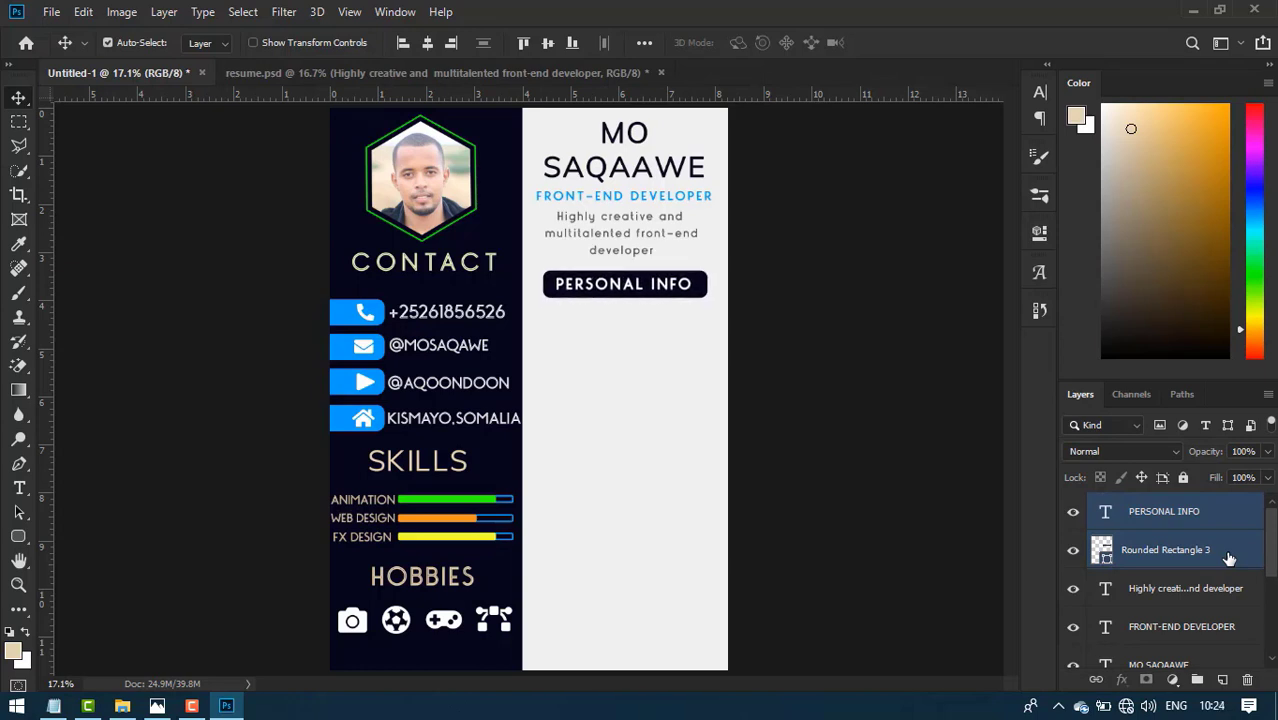
key("shift+Right")
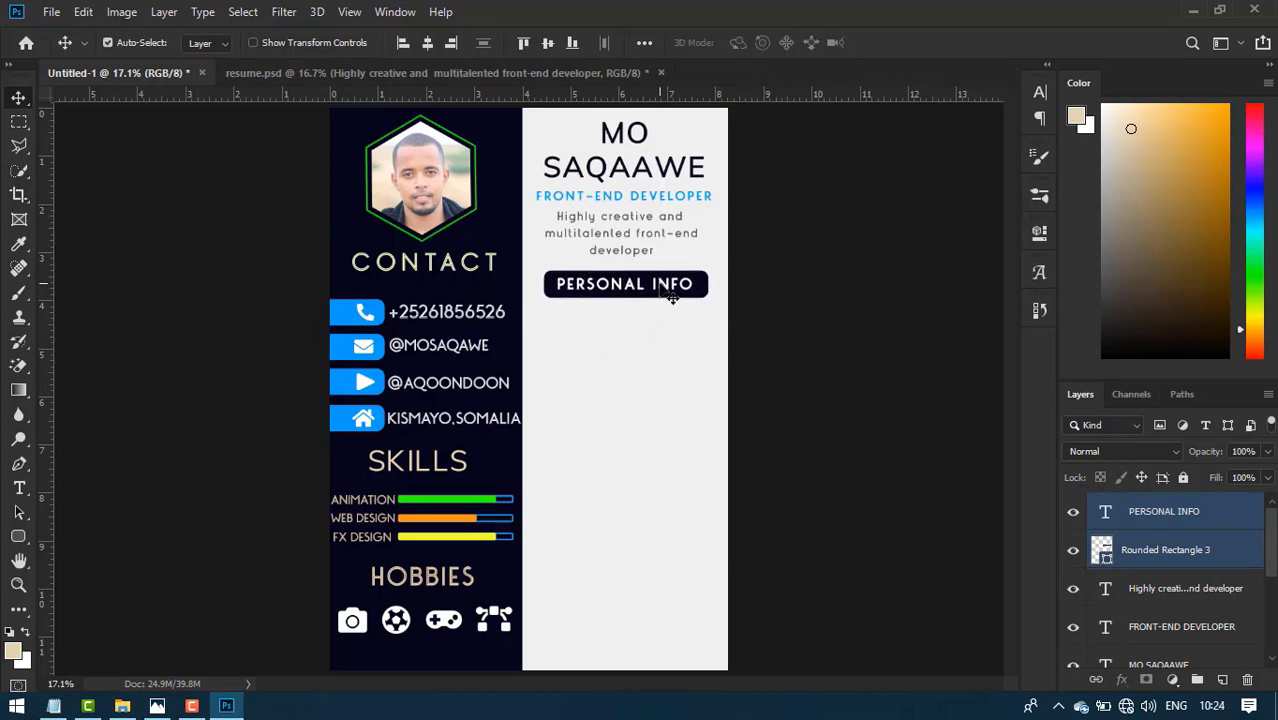
left_click(228, 707)
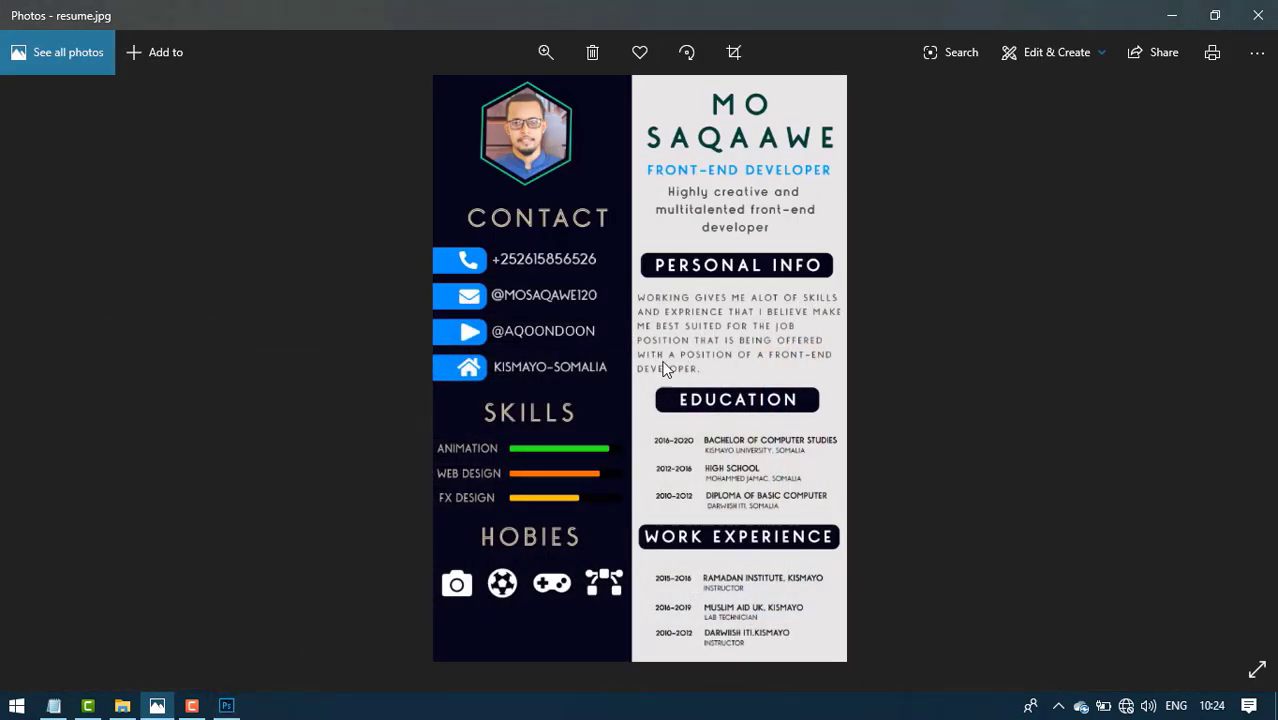
left_click(228, 707)
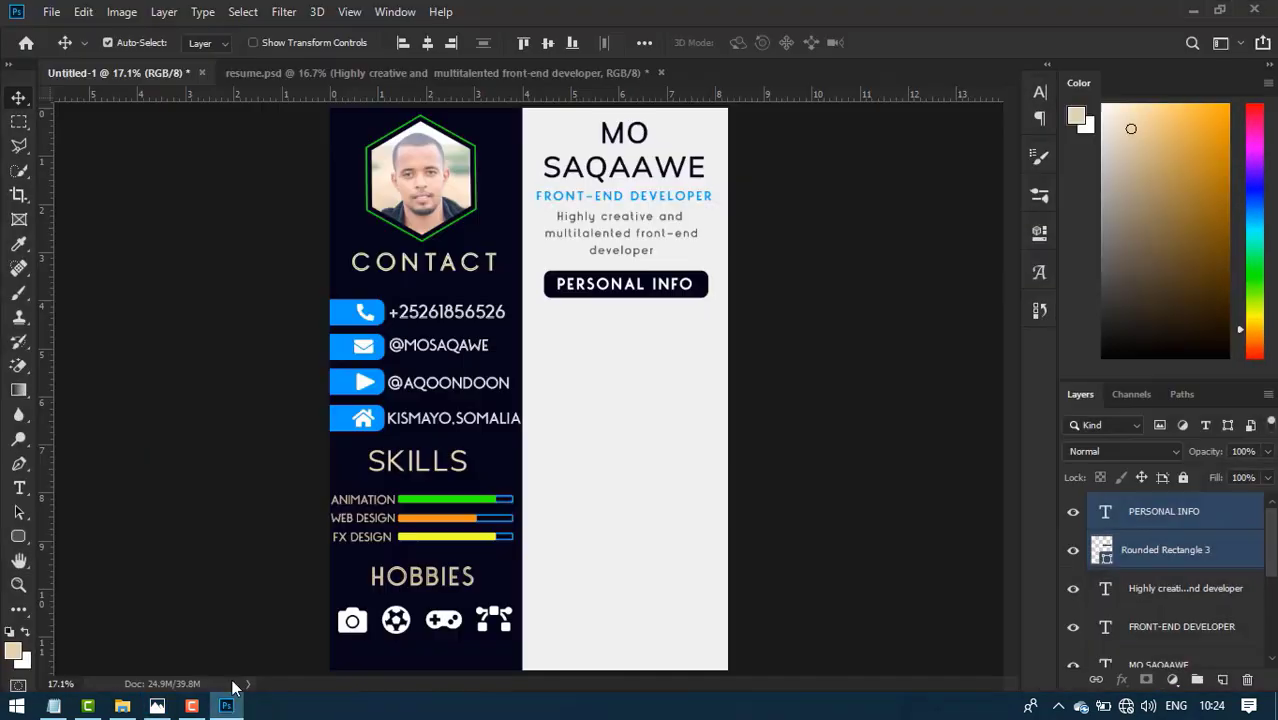
- Copy the personal-info paragraph from resume.psd into a text box below the PERSONAL INFO bar
left_click(317, 72)
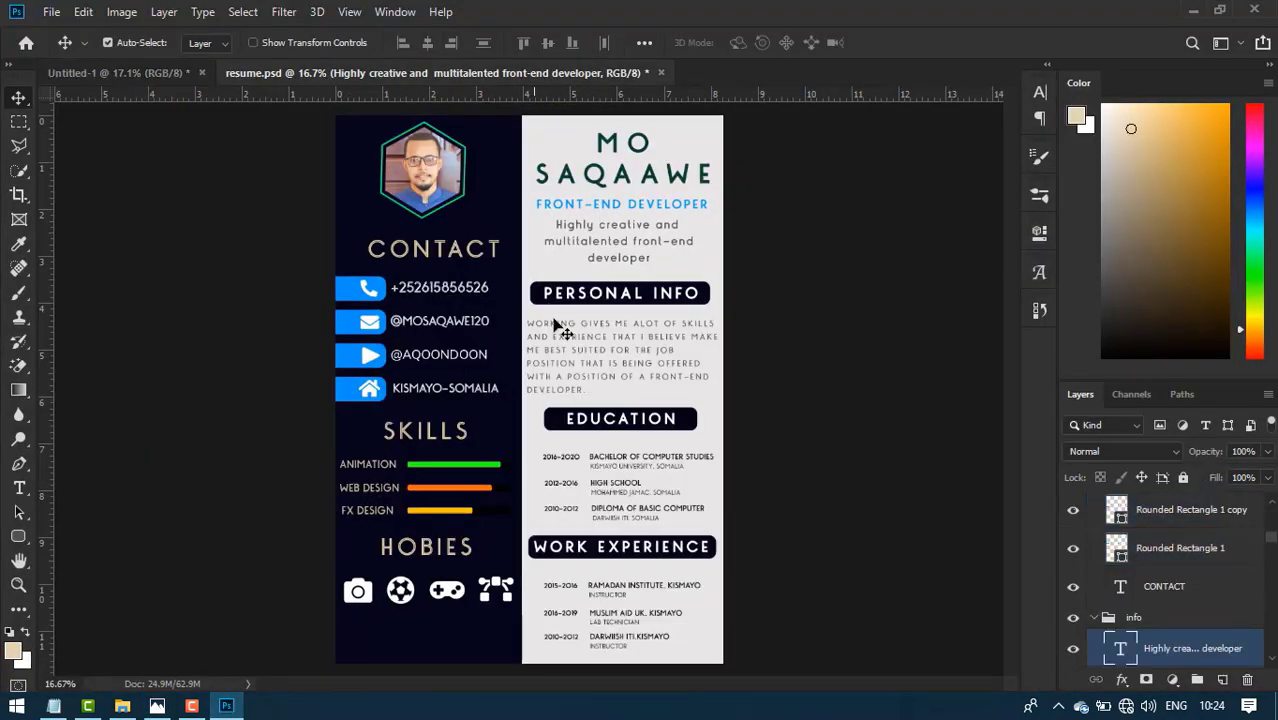
double_click(567, 337)
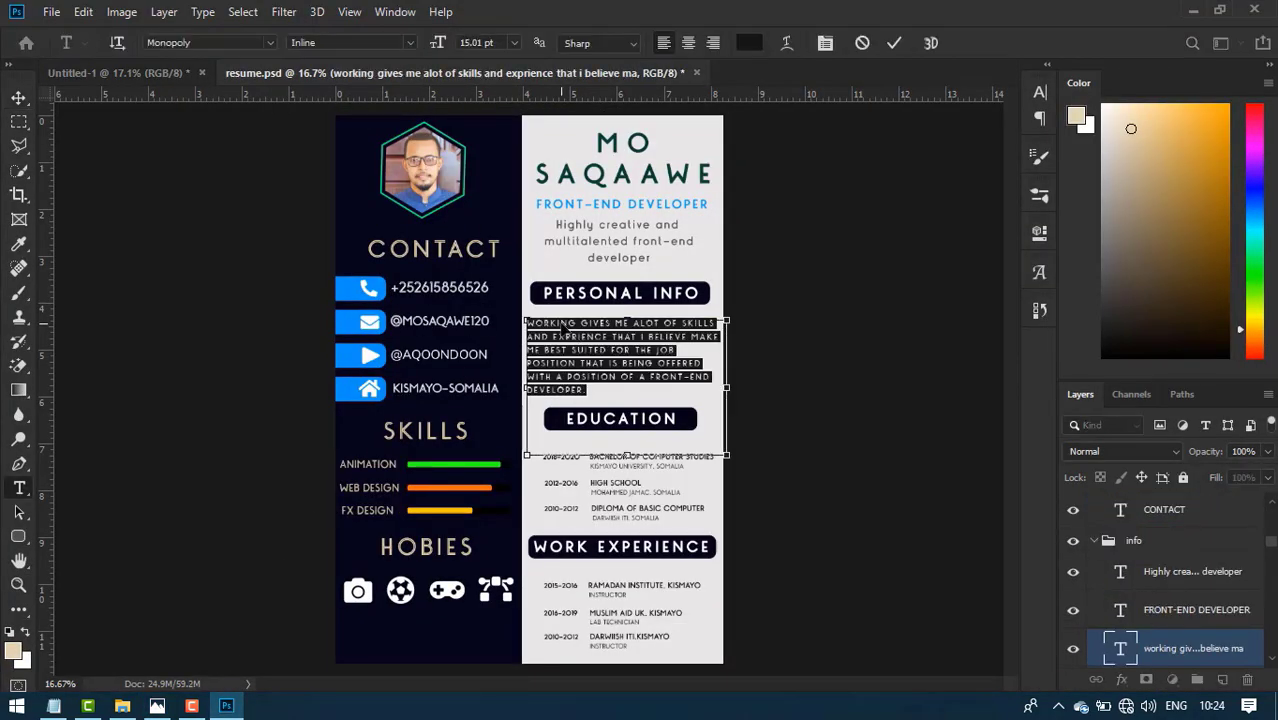
left_click(120, 73)
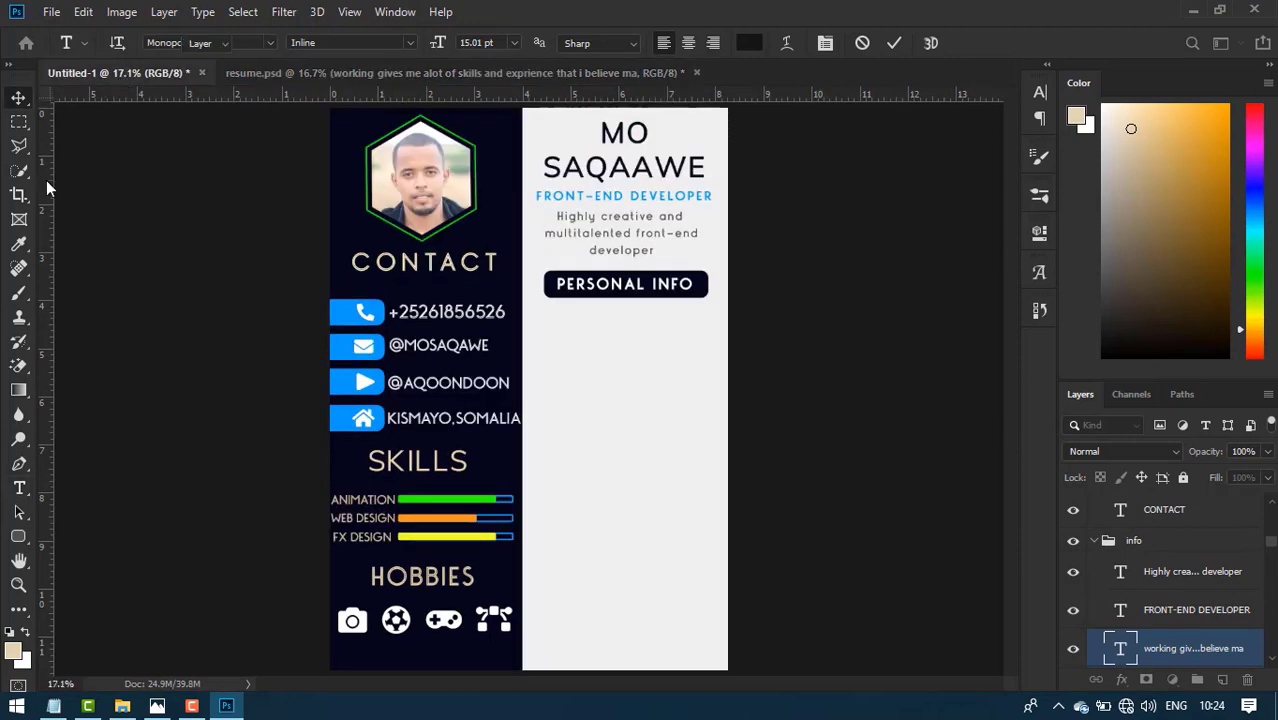
left_click_drag(541, 345, 704, 460)
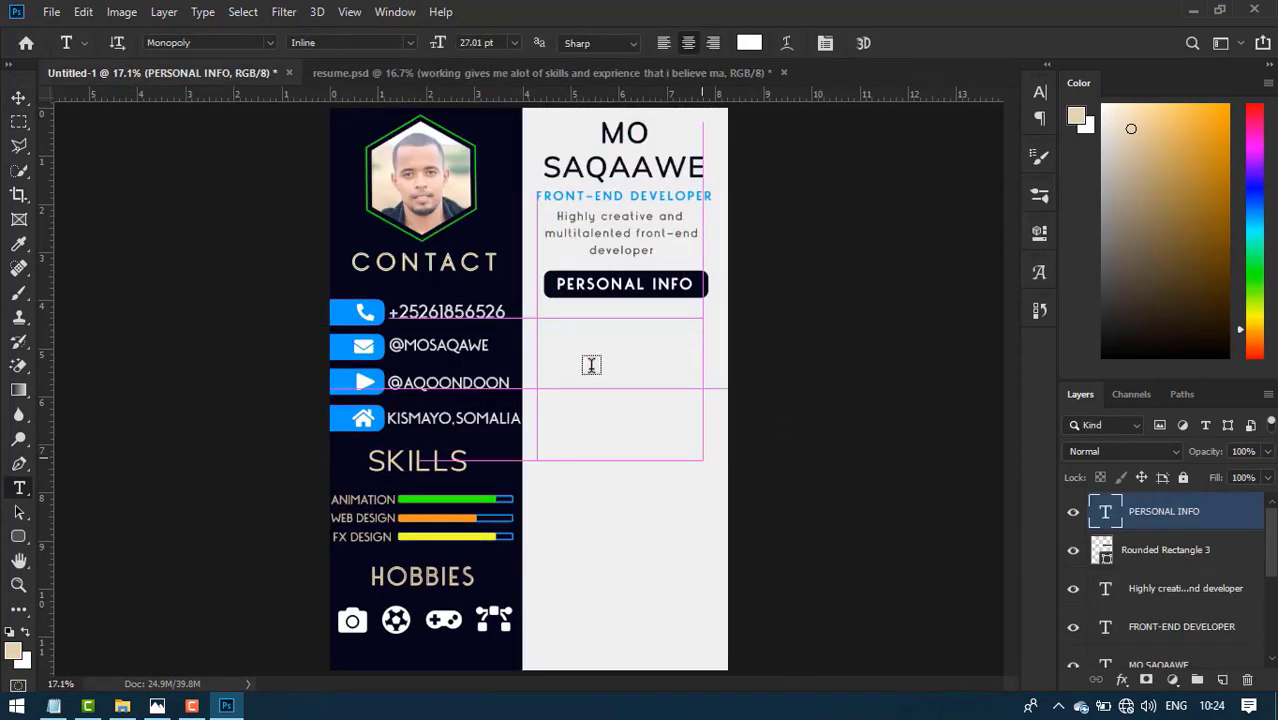
type("working gives me alot of skills and exprience that i believe make me best suited for the job position that is being offered with a position of a front-end developer.")
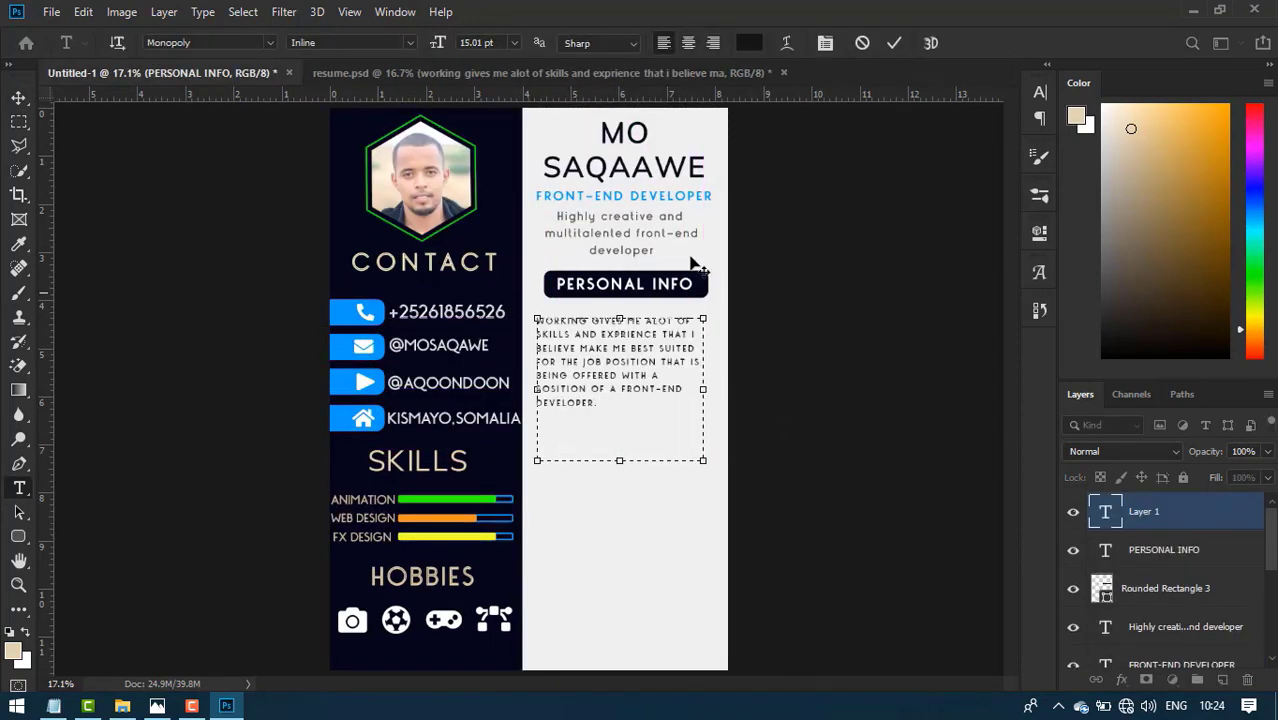
- Resize the paragraph box to the light panel's width and nudge it up under the heading
left_click_drag(703, 460, 728, 460)
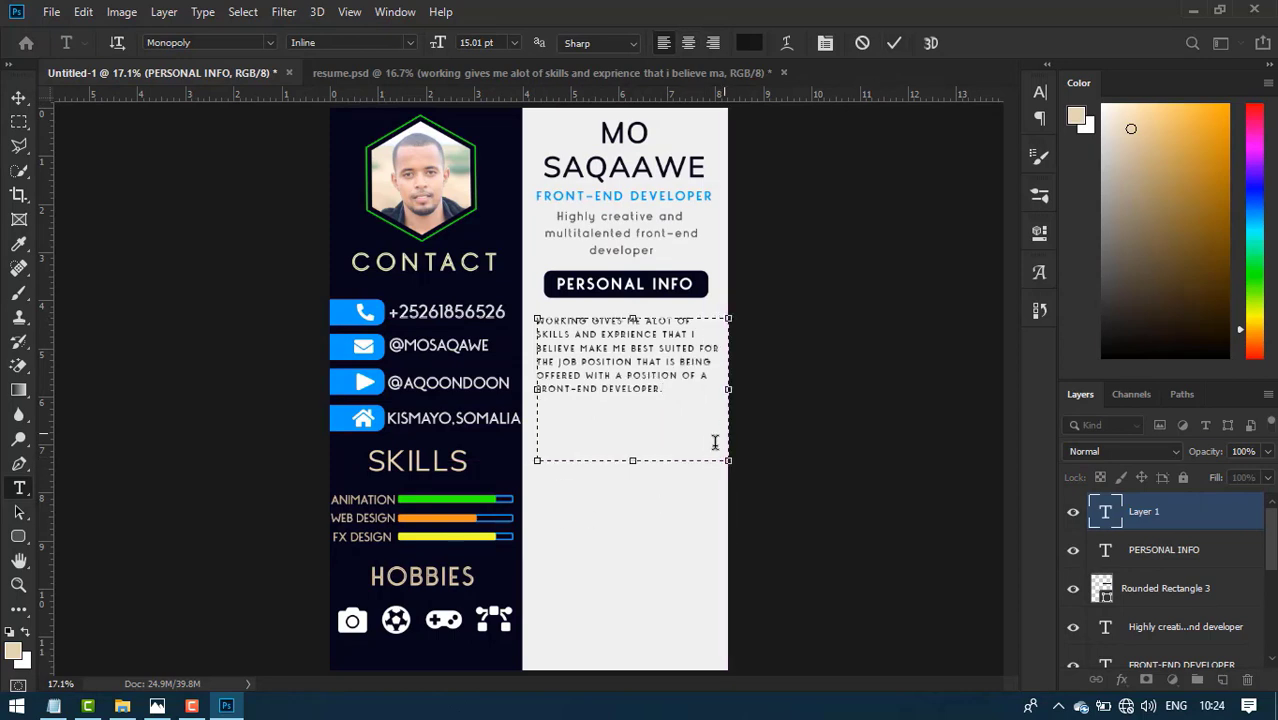
left_click_drag(632, 462, 636, 405)
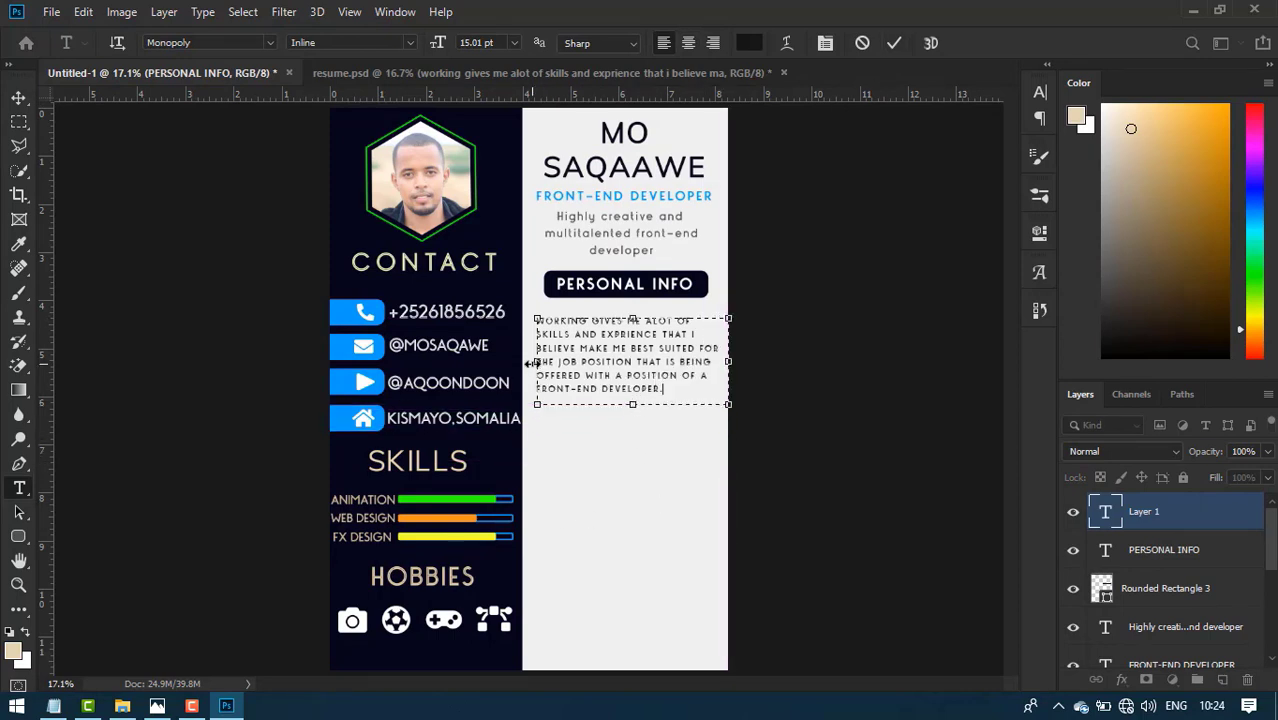
left_click_drag(531, 363, 522, 363)
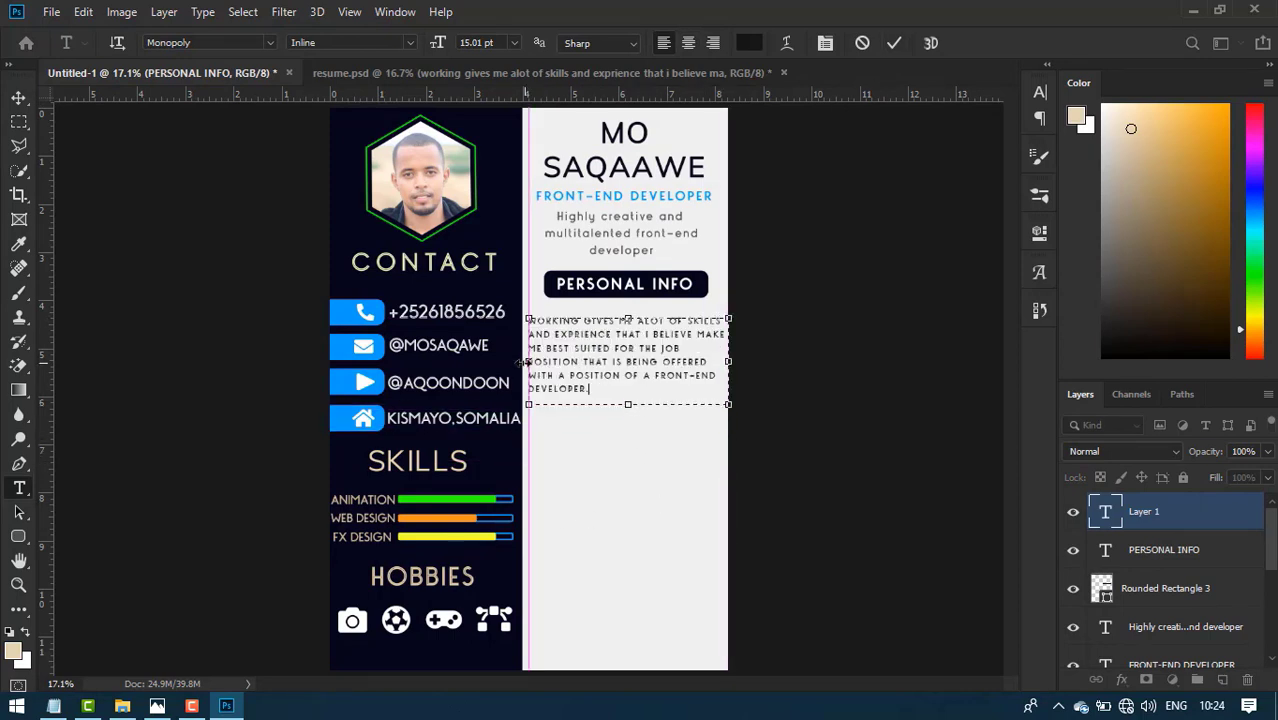
left_click(895, 44)
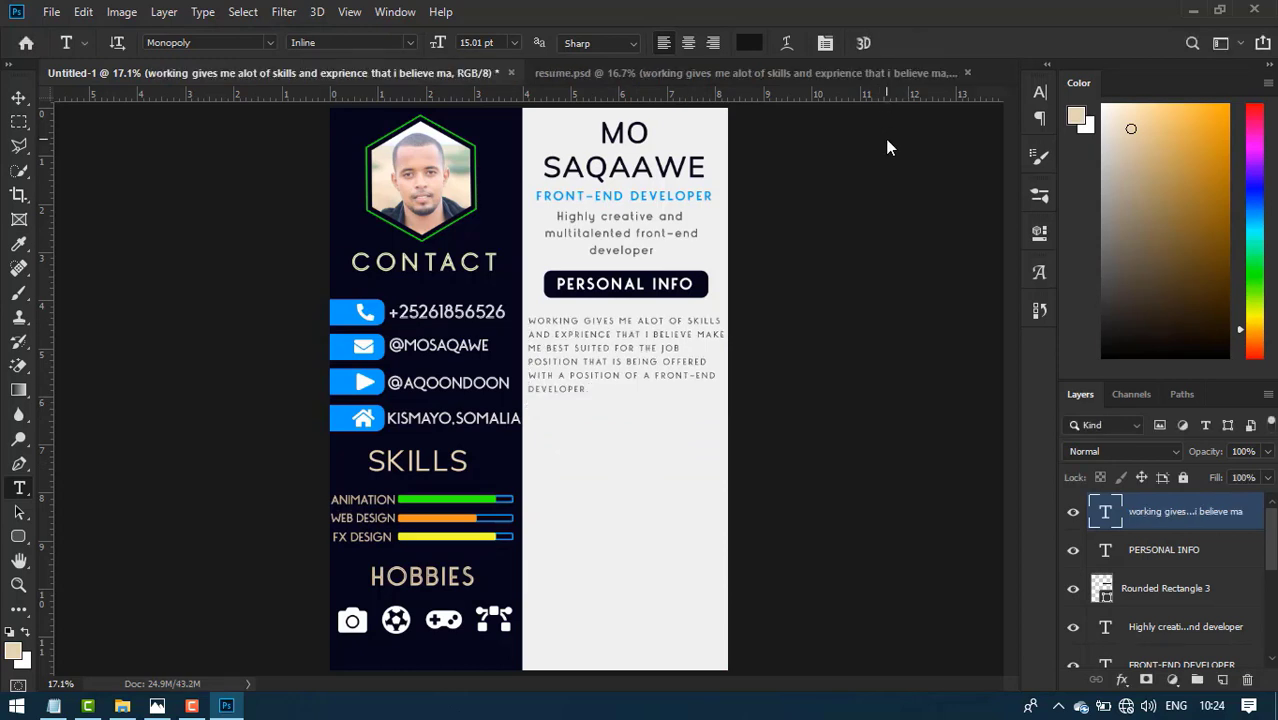
left_click(19, 98)
key("shift+Up")
key("shift+Up")
key("shift+Up")
key("shift+Up")
key("shift+Up")
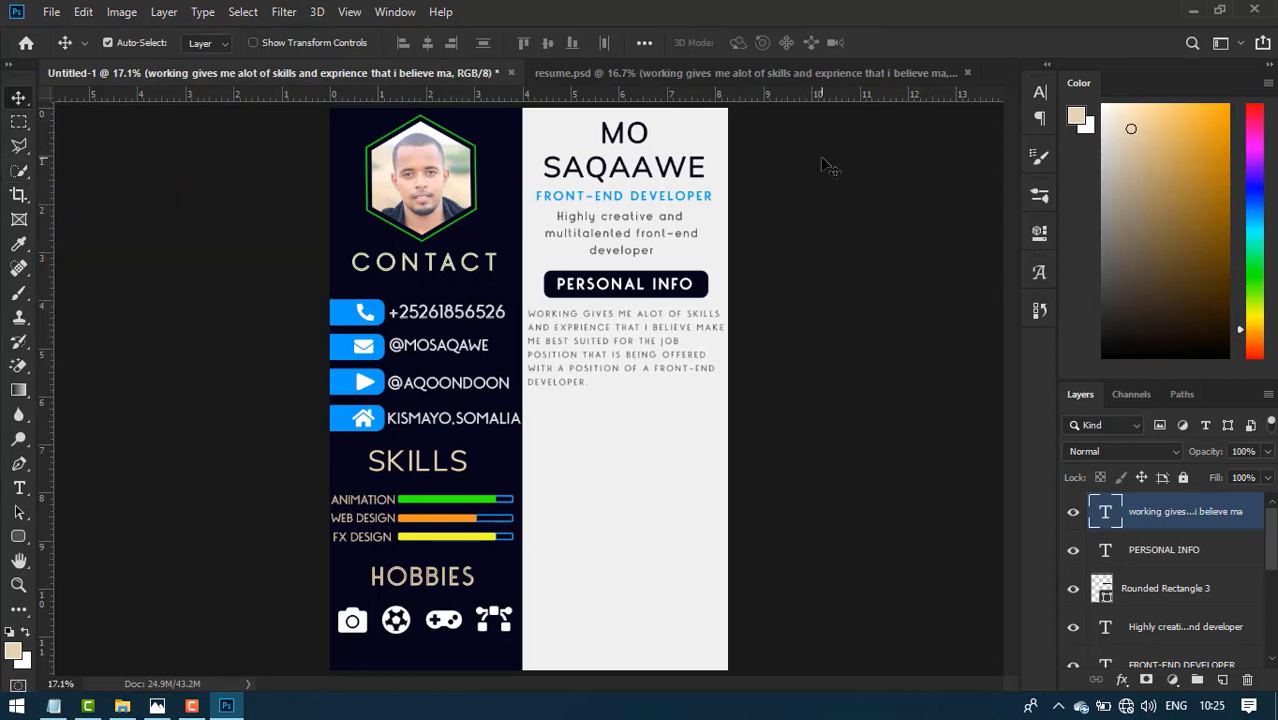
- Select the PERSONAL INFO heading and bar, tagline, subtitle and name layers together
left_click(638, 72)
key("alt")
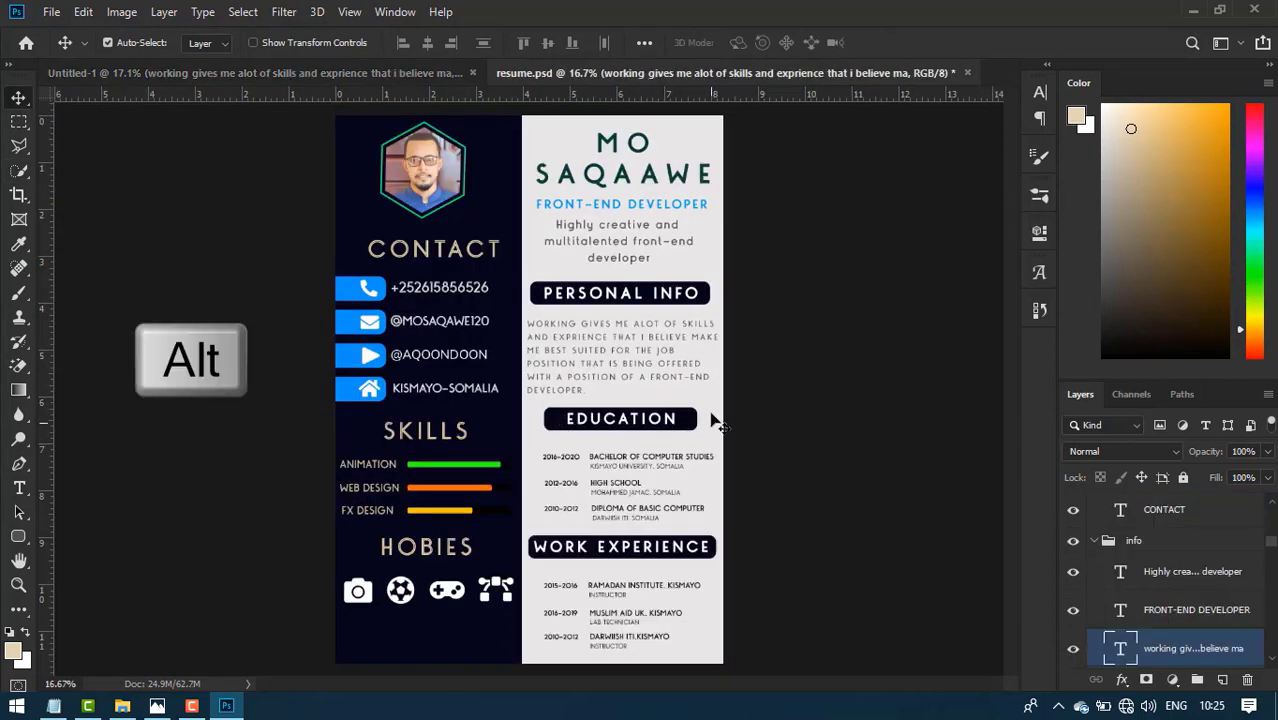
left_click(434, 72)
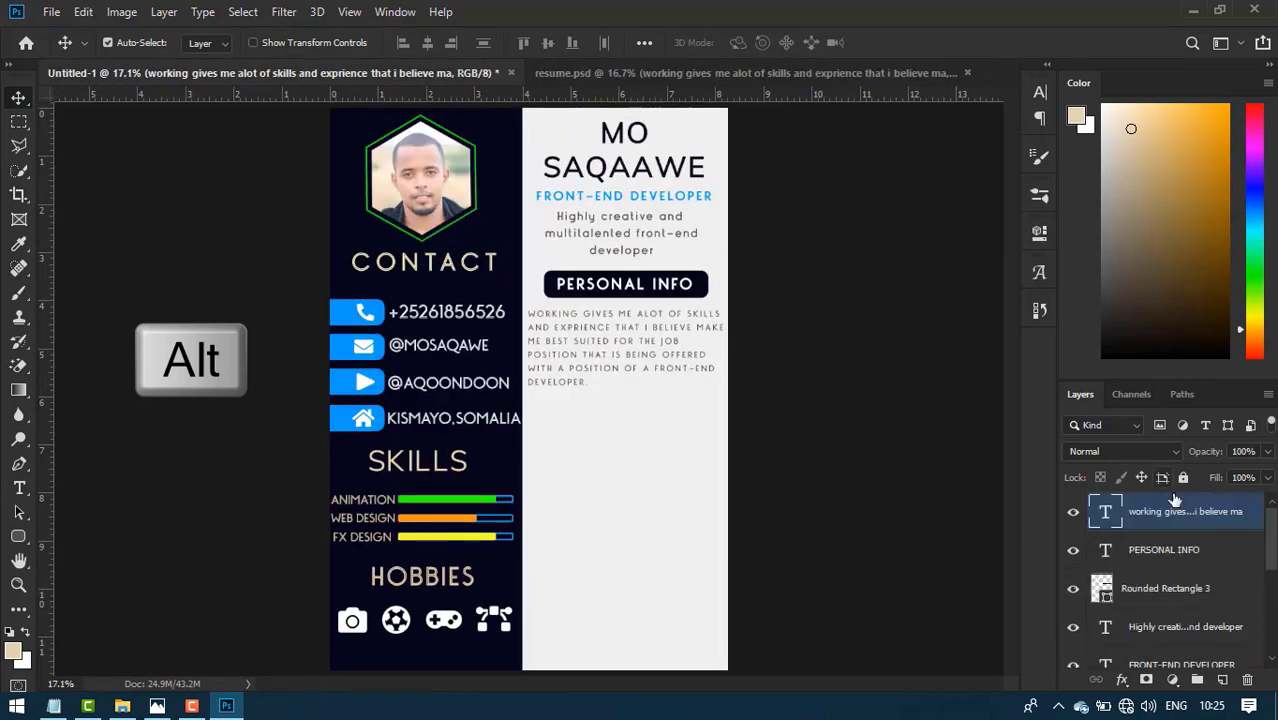
left_click(1220, 559, "shift")
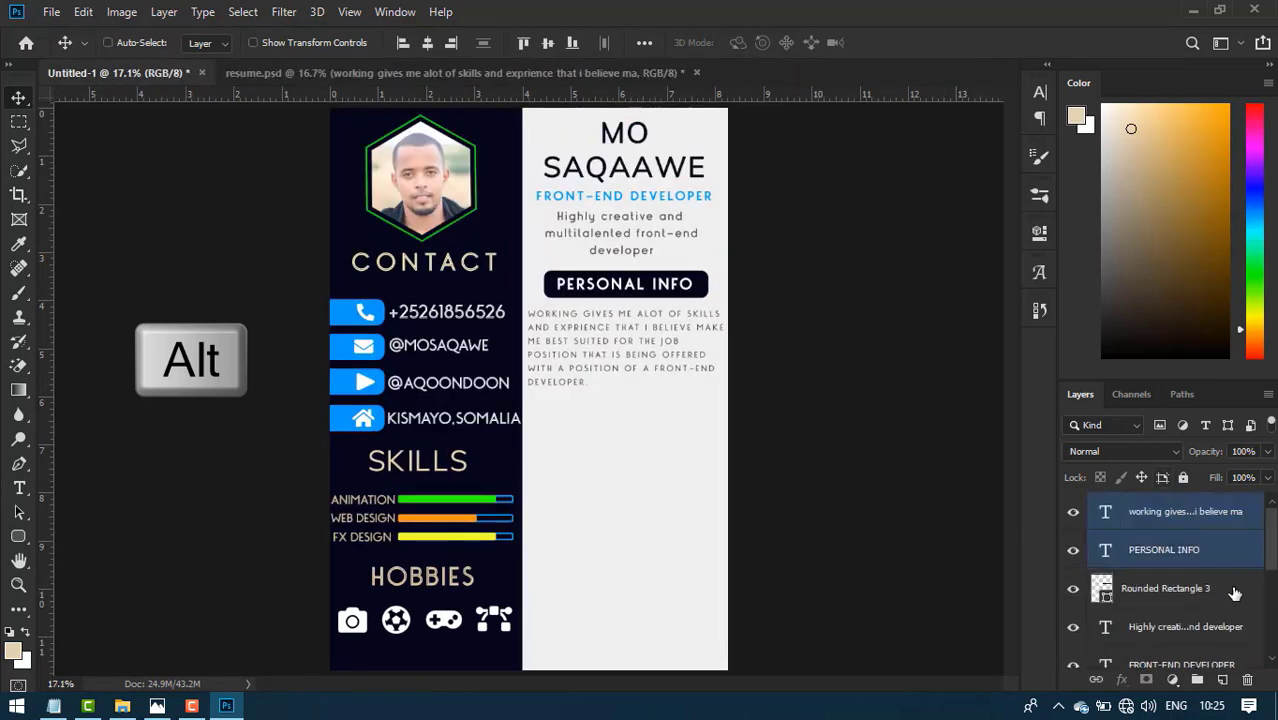
left_click(1234, 594, "shift")
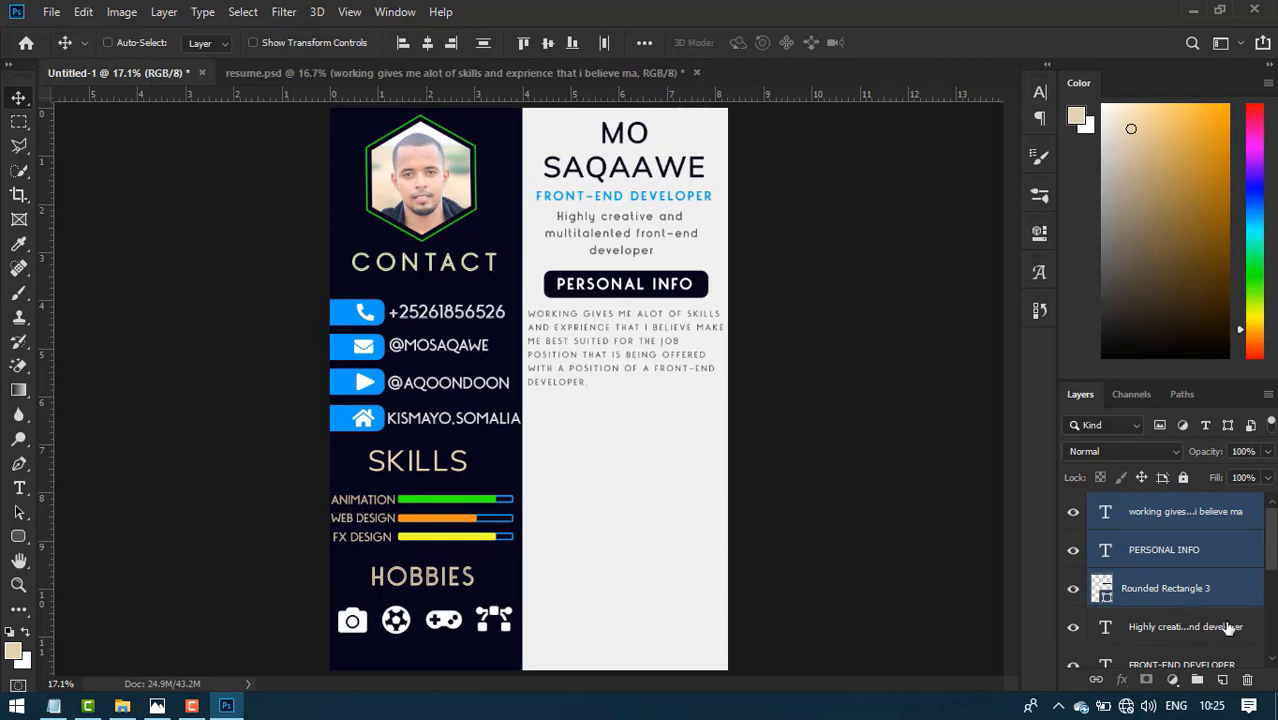
left_click(1229, 624, "ctrl")
scroll(1221, 636, "down", 1)
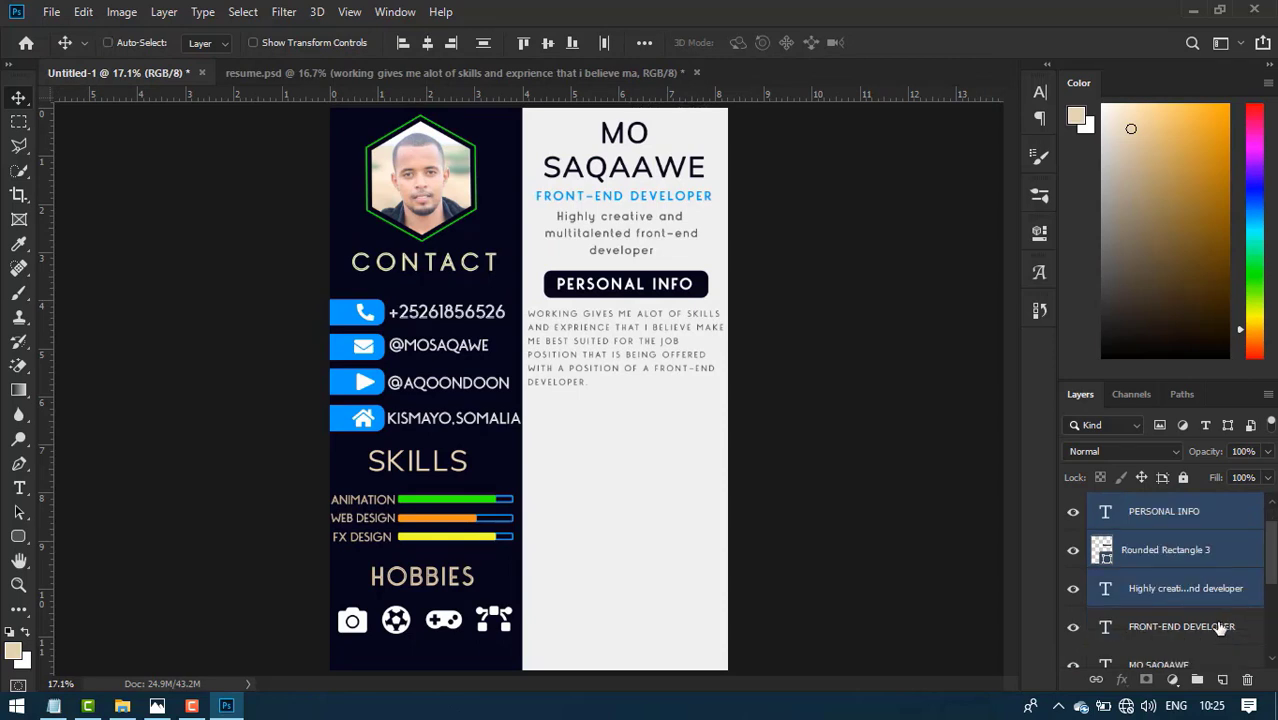
left_click(1220, 627, "ctrl")
scroll(1218, 632, "down", 1)
left_click(1214, 628, "ctrl")
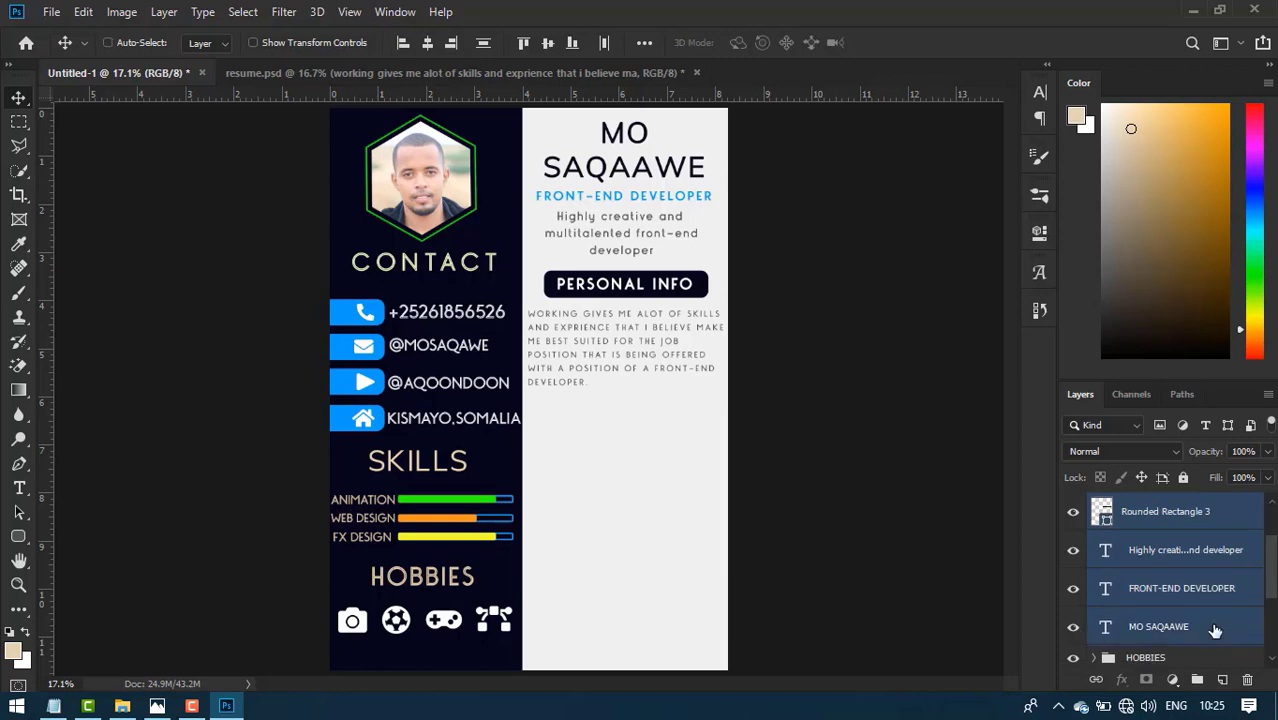
- Group the selected right-panel layers and name the group INFO
key("ctrl+g")
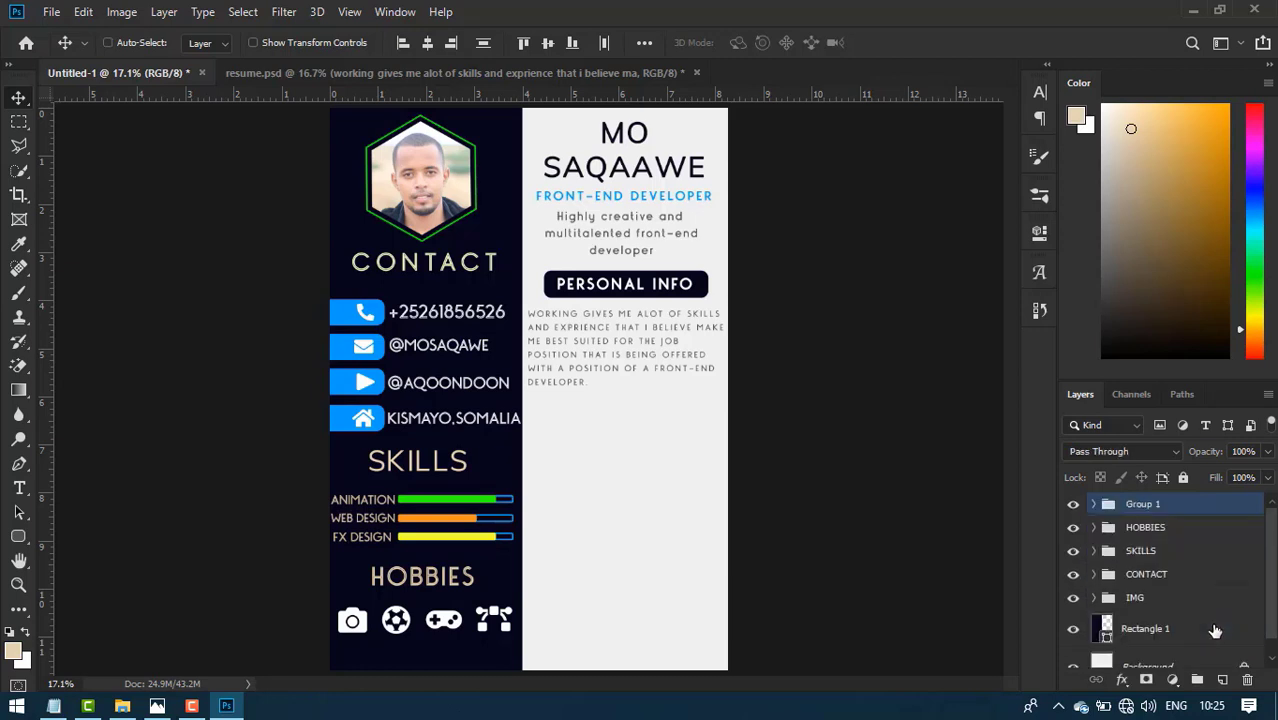
double_click(1143, 505)
type("INFO")
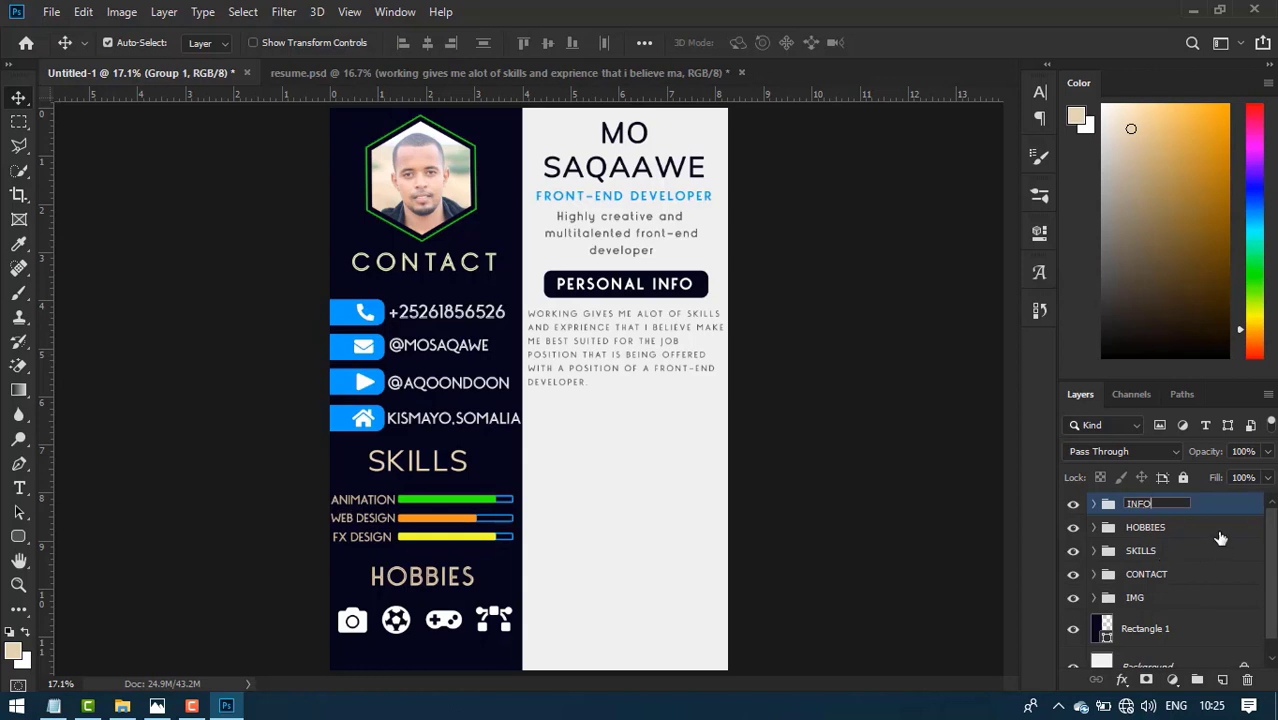
left_click(1220, 537)
left_click(600, 450)
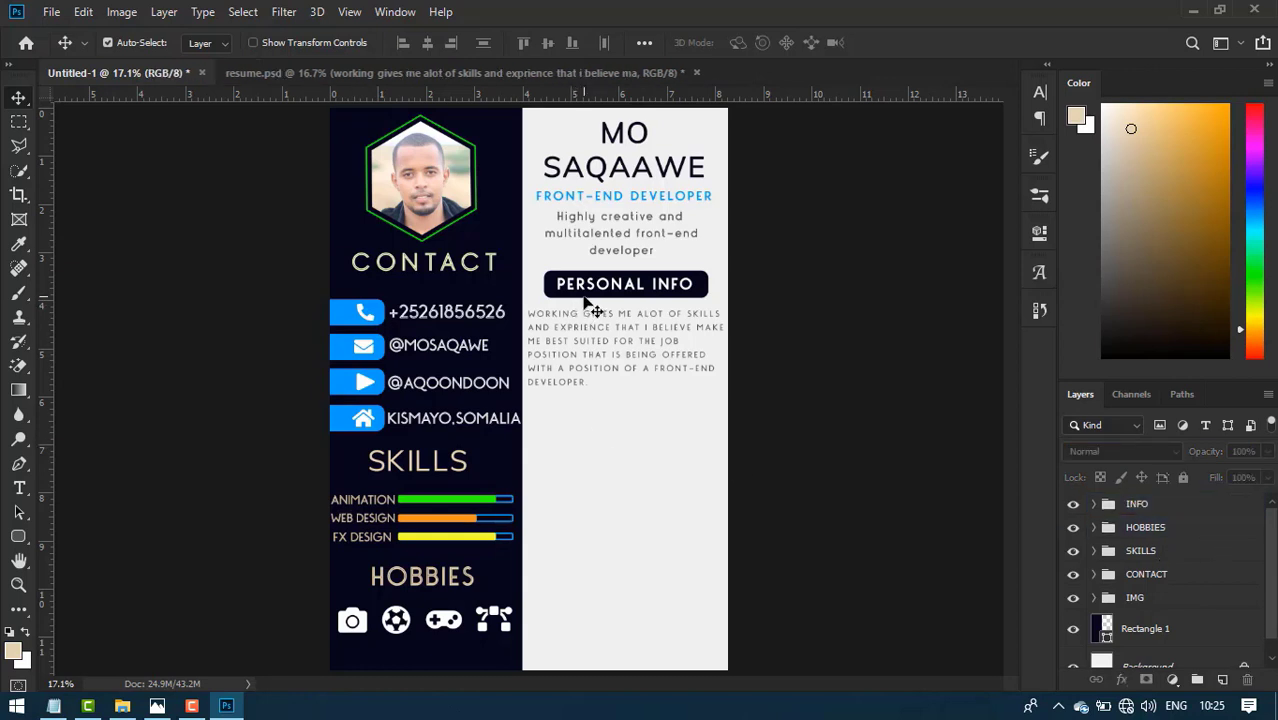
- Duplicate the rounded bar and its heading below the paragraph and retype the copy as EDUCATION
left_click_drag(587, 297, 590, 424)
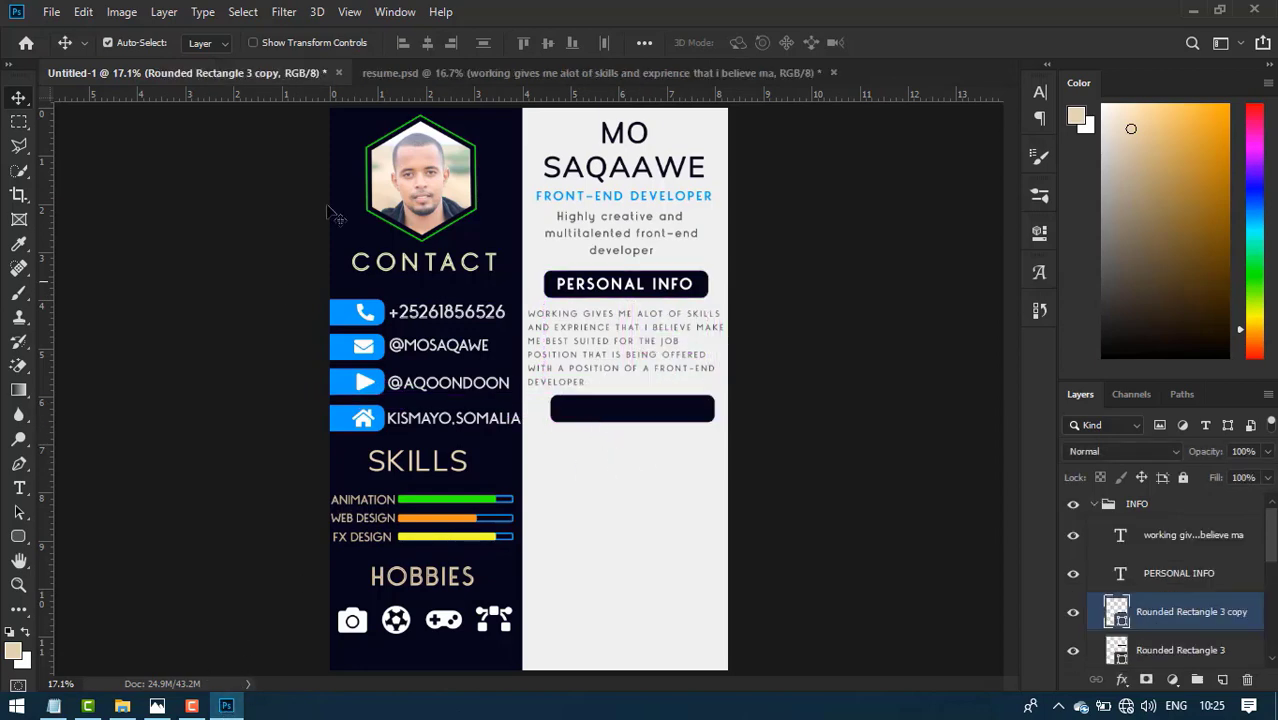
left_click(469, 73)
left_click(264, 74)
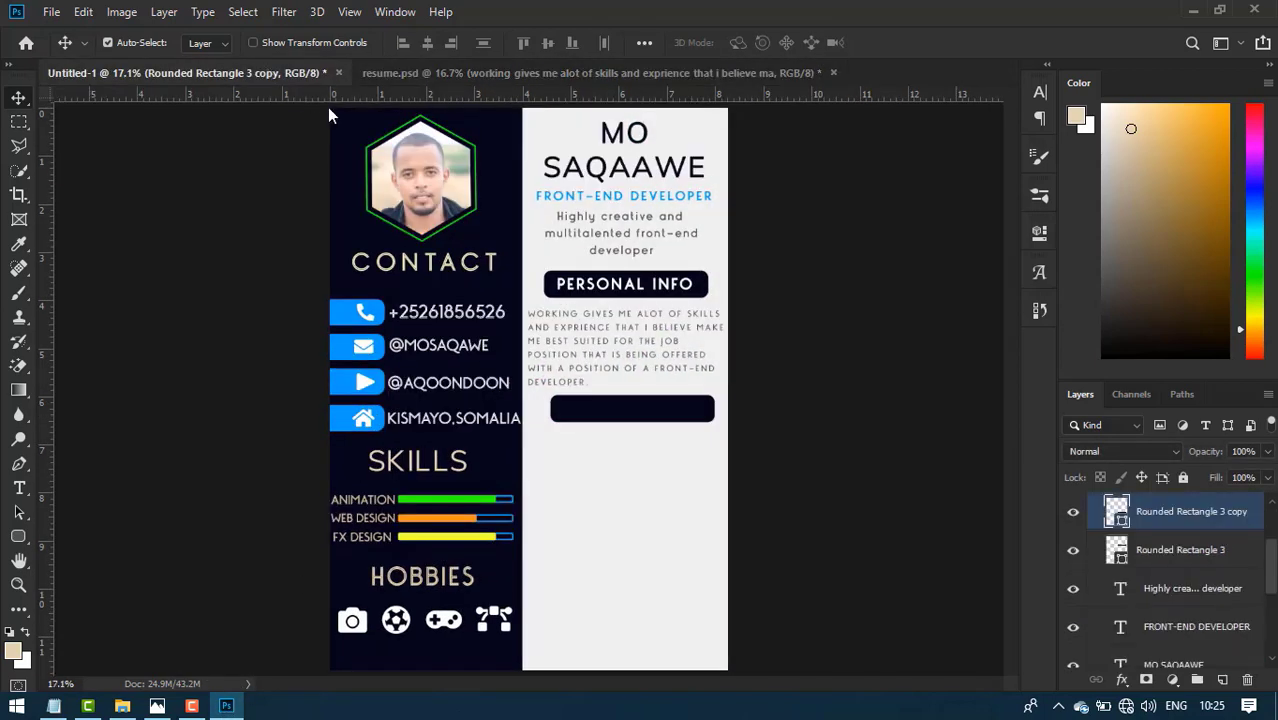
left_click(641, 290)
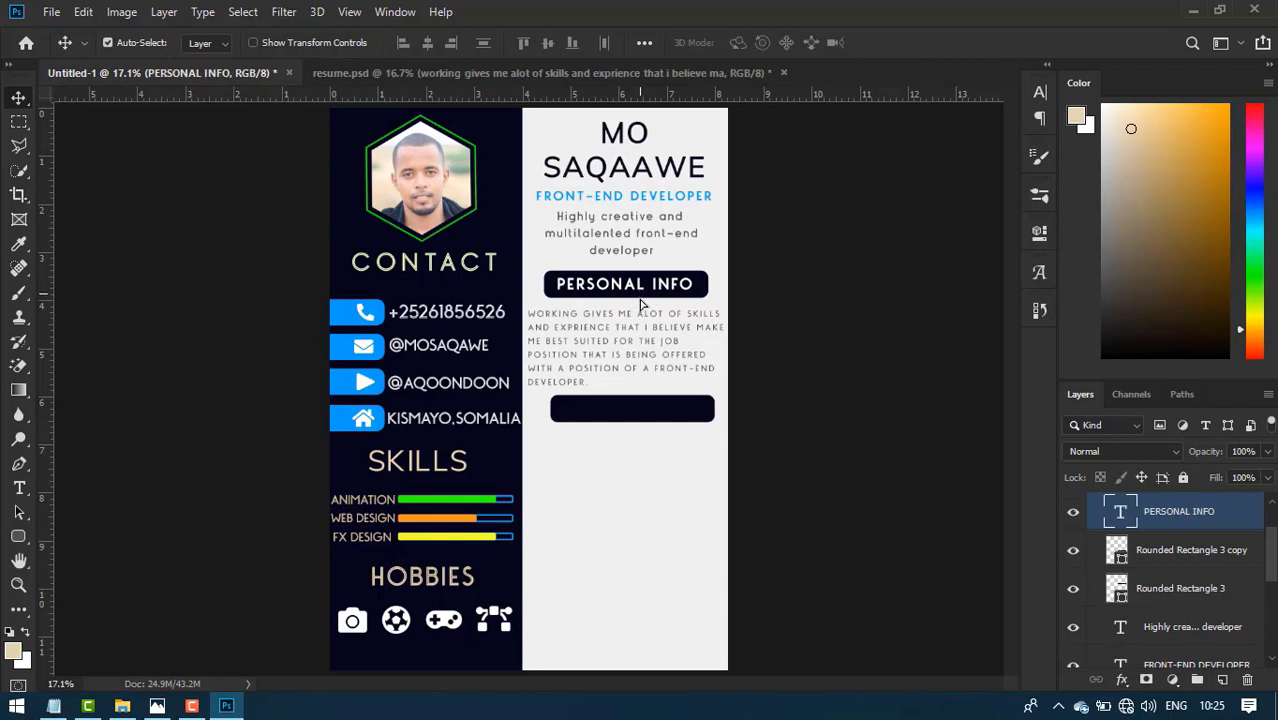
left_click_drag(641, 303, 652, 413)
double_click(653, 414)
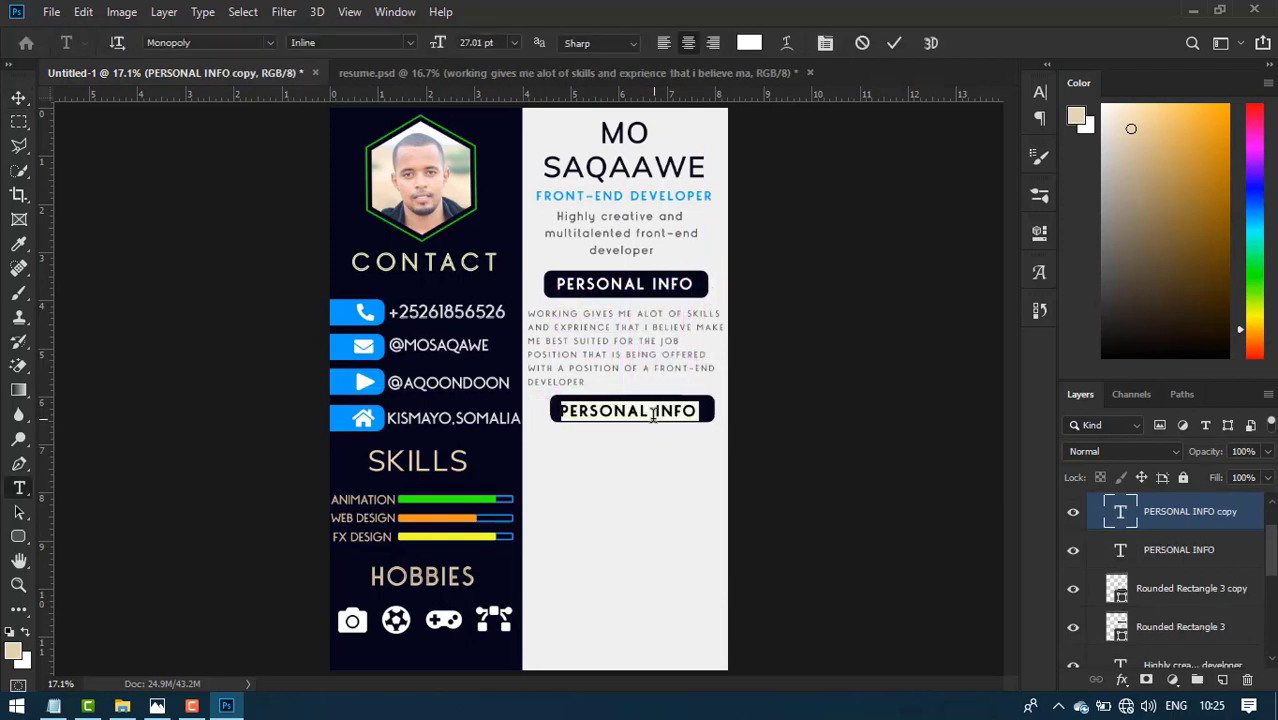
type("EDUCATIO")
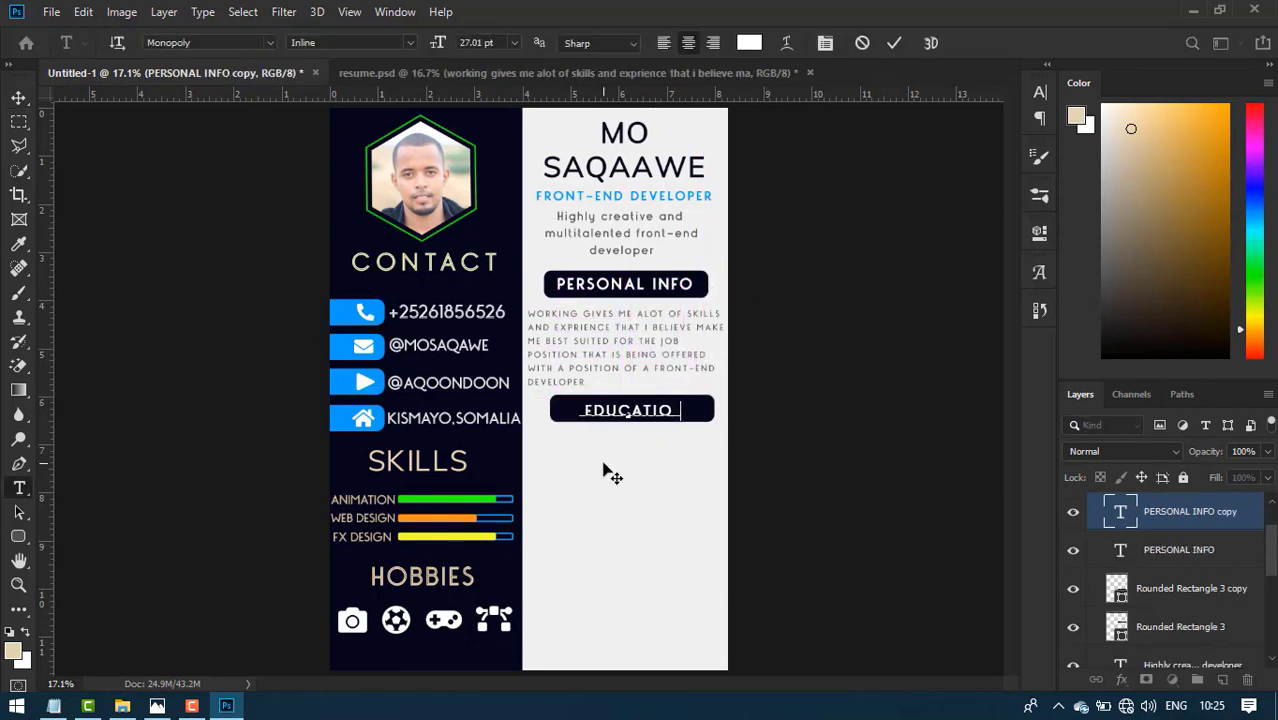
type("N")
left_click(894, 47)
- Narrow the EDUCATION bar to fit and centre its heading inside it
key("v")
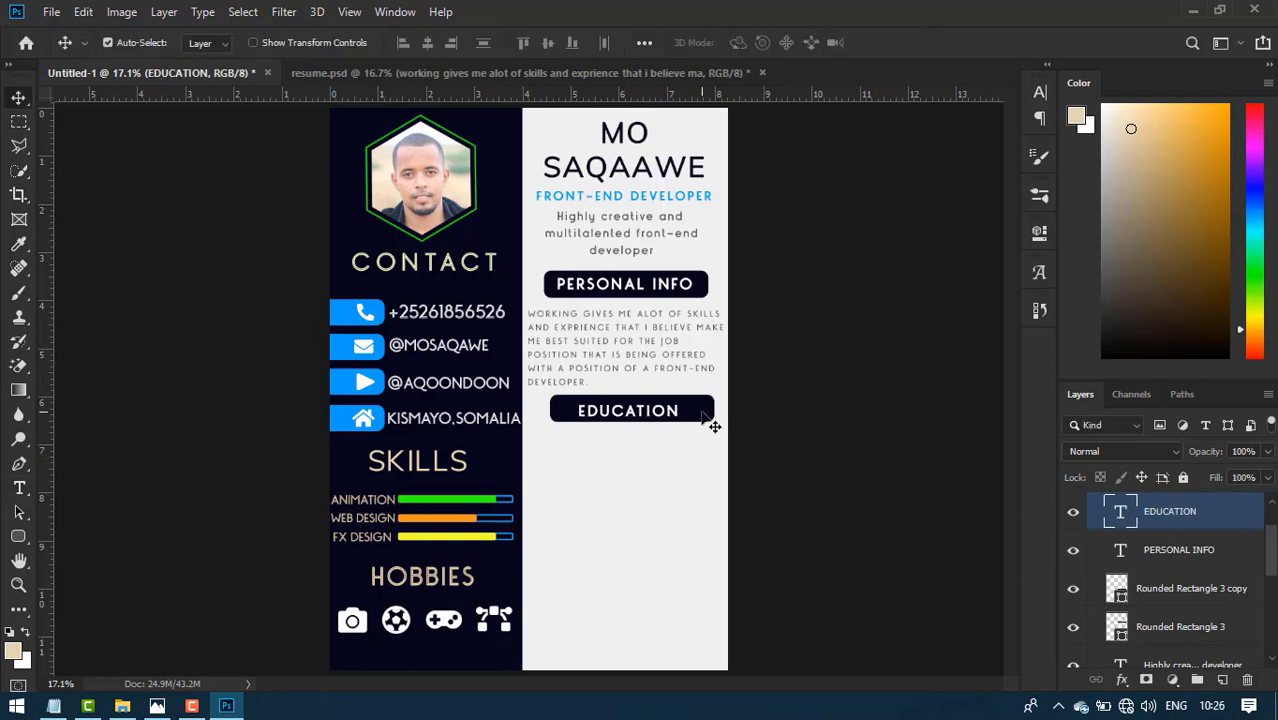
left_click(708, 414)
key("ctrl+t")
left_click_drag(714, 412, 692, 412)
left_click(783, 42)
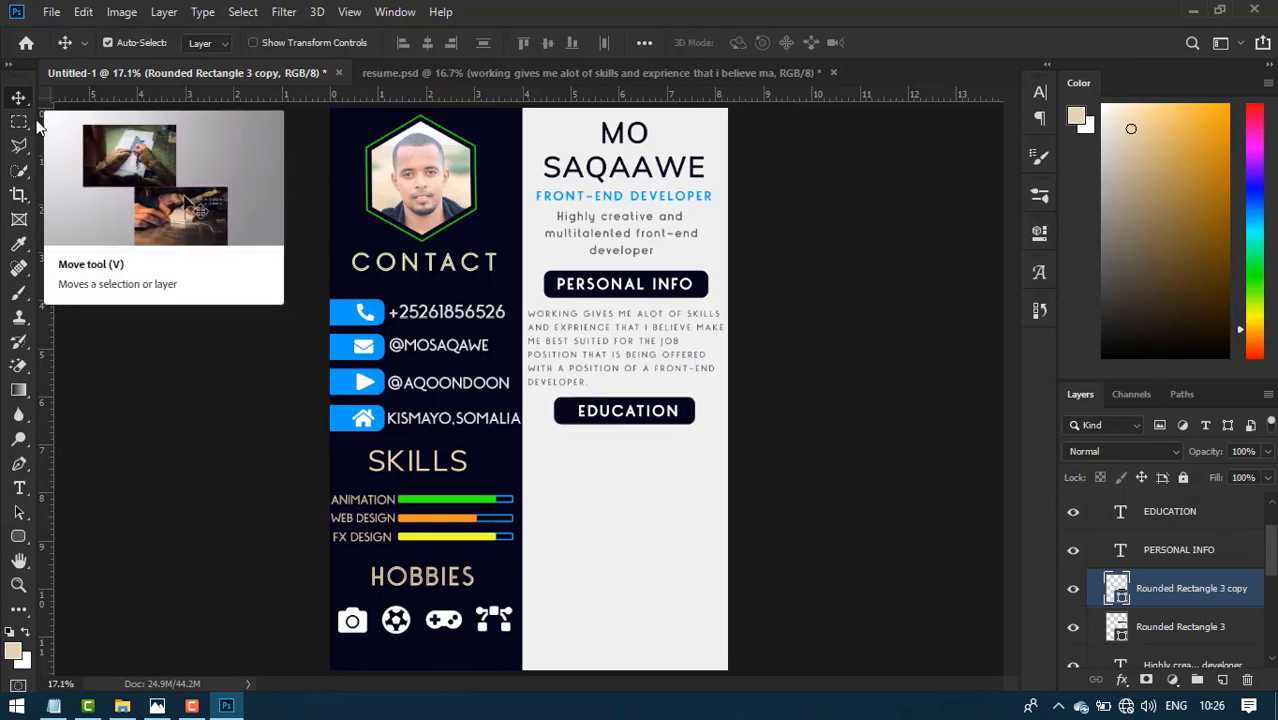
left_click_drag(628, 420, 630, 426)
key("Up")
key("Up")
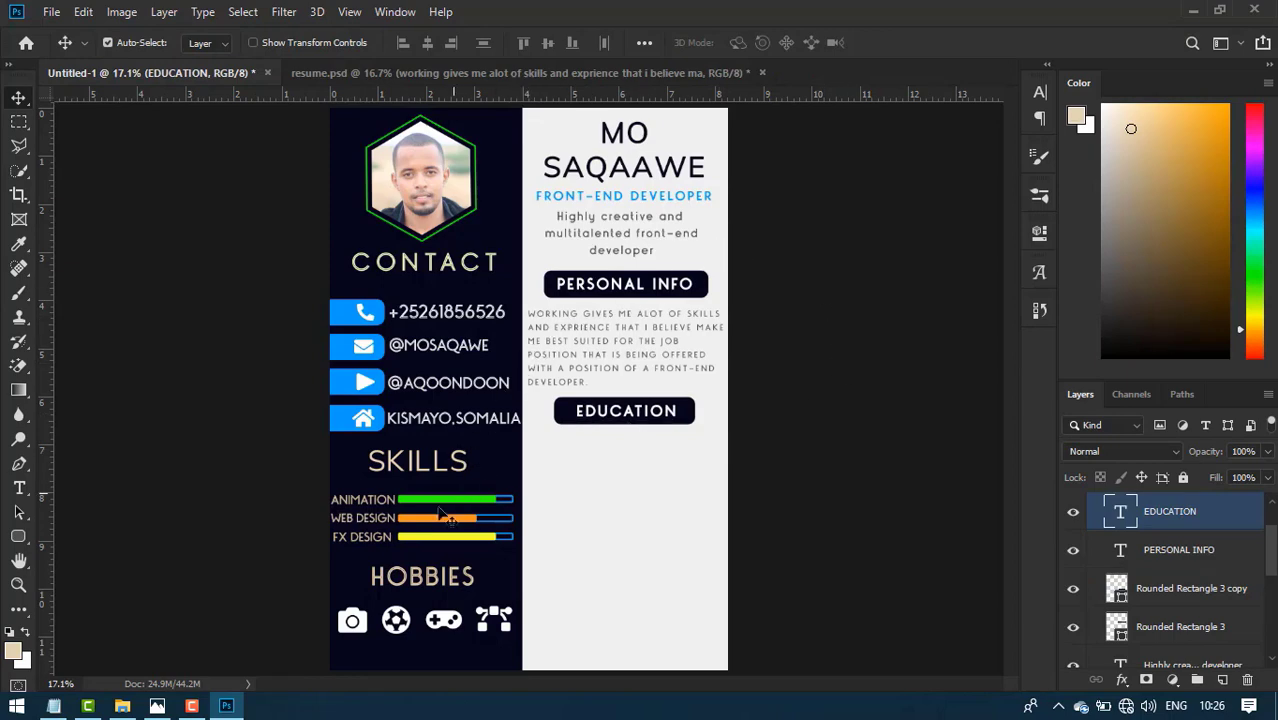
- Copy the 2016–2020 date and BACHELOR OF COMPUTER STUDIES lines from resume.psd into the poster
left_click(157, 706)
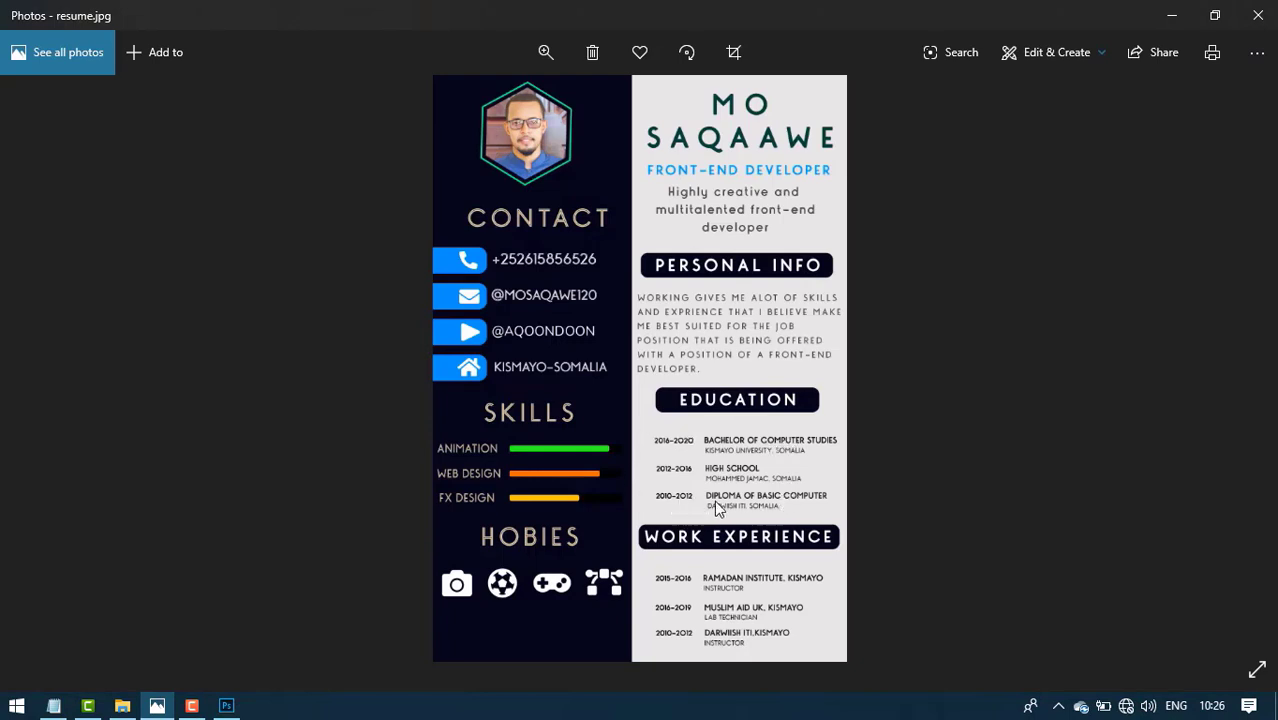
left_click(230, 704)
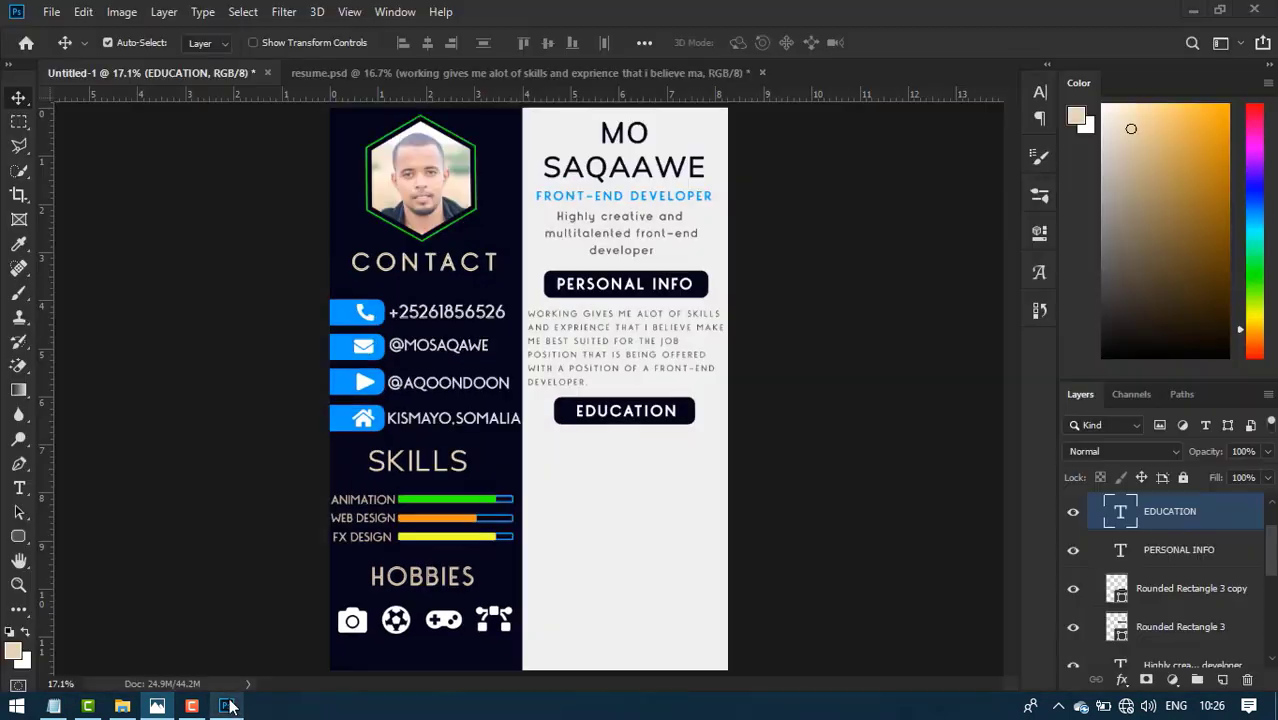
left_click(573, 76)
double_click(568, 458)
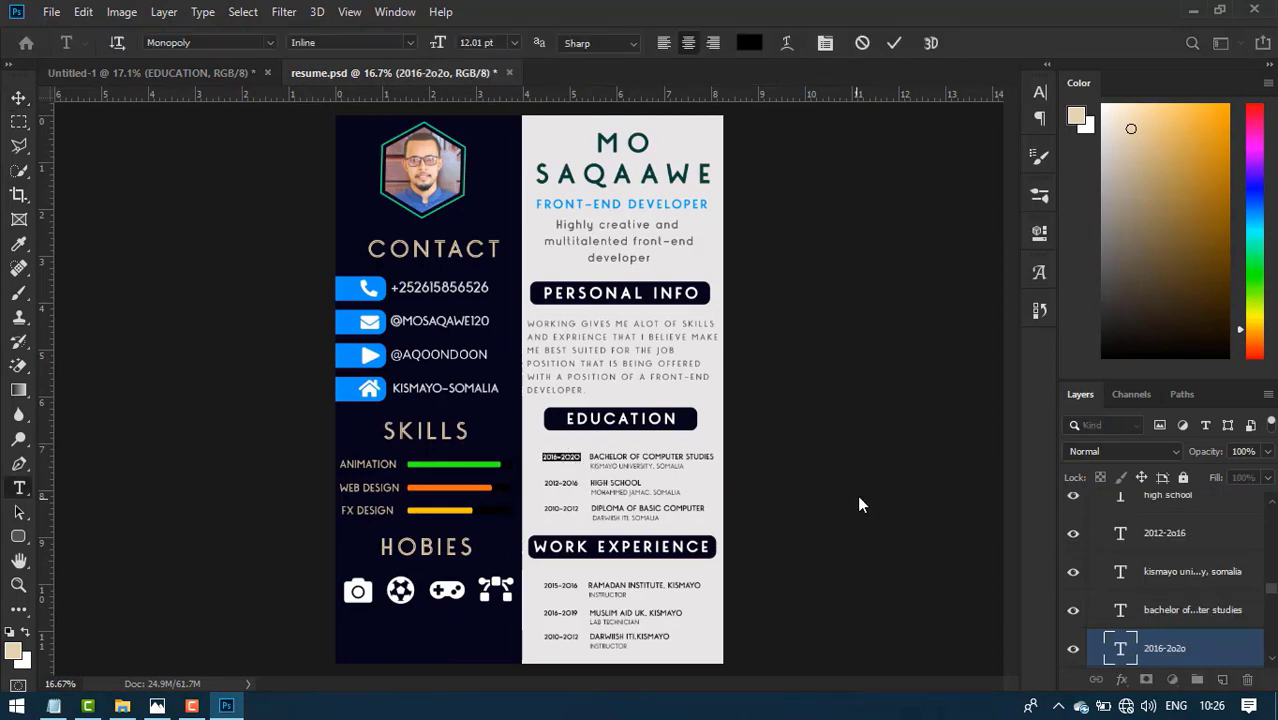
key("ctrl")
key("ctrl+Return")
key("v")
left_click(1216, 625, "ctrl")
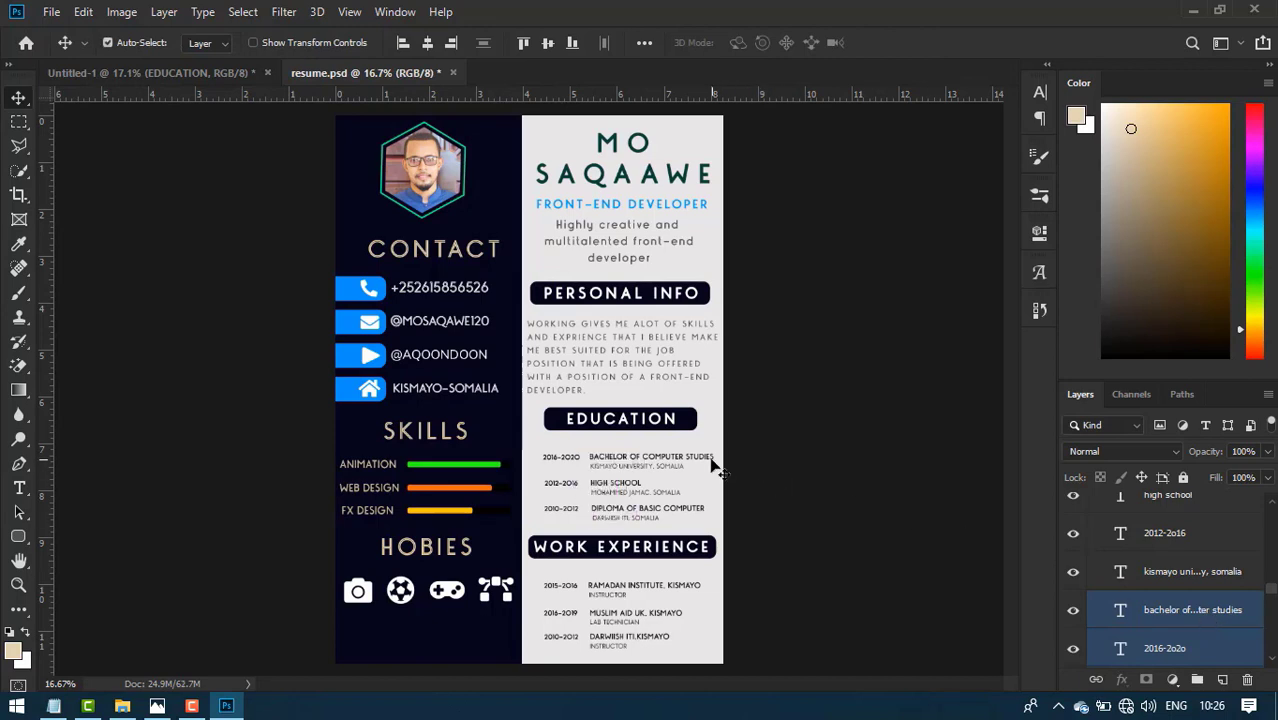
left_click_drag(712, 463, 675, 515)
- Position the copied education entry under the EDUCATION bar
key("shift+Up")
key("shift+Up")
key("shift+Up")
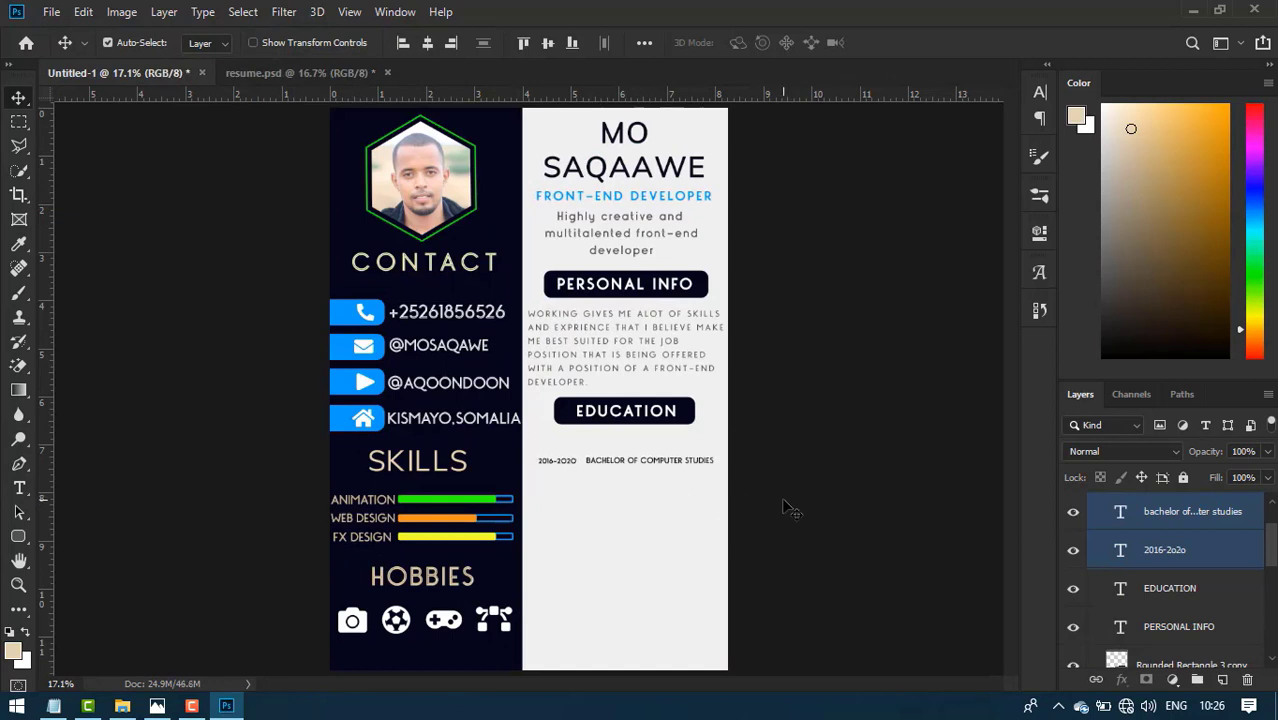
key("shift+Up")
key("shift+Up")
key("shift+Up")
key("shift+Up")
key("shift+Left")
key("shift+Left")
key("shift+Left")
key("shift+Left")
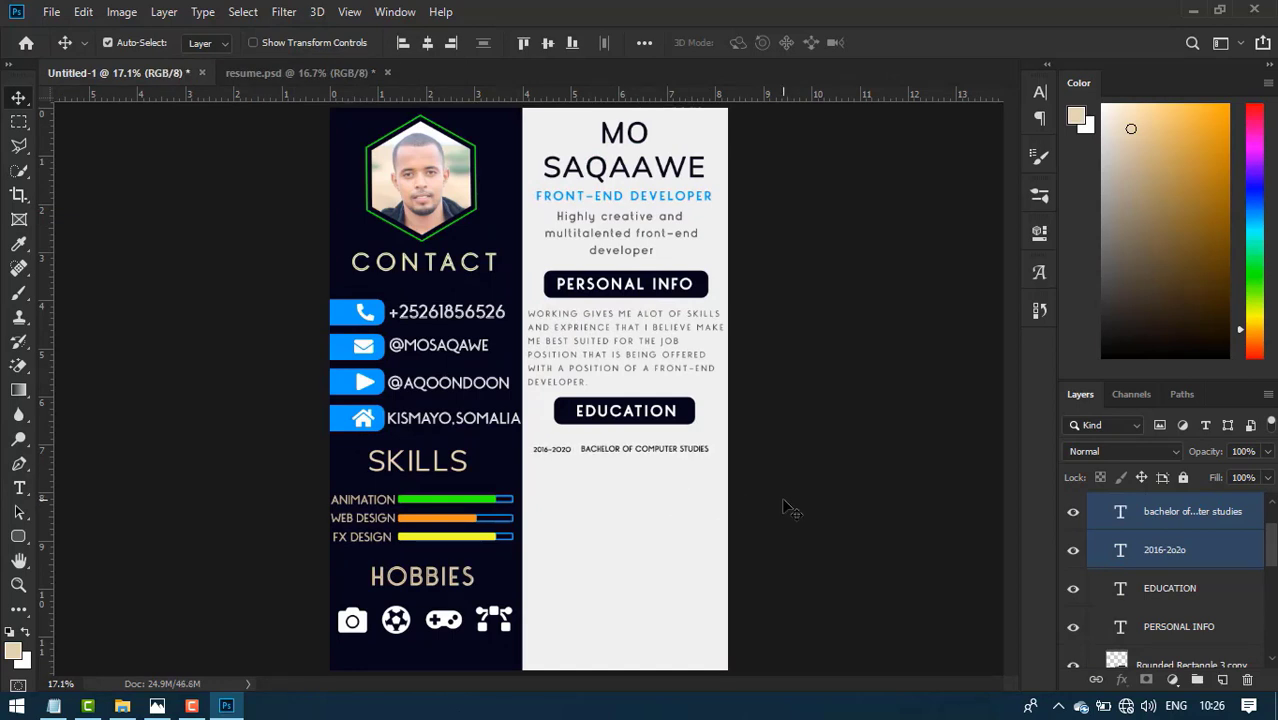
key("Left")
key("Left")
key("ctrl+plus")
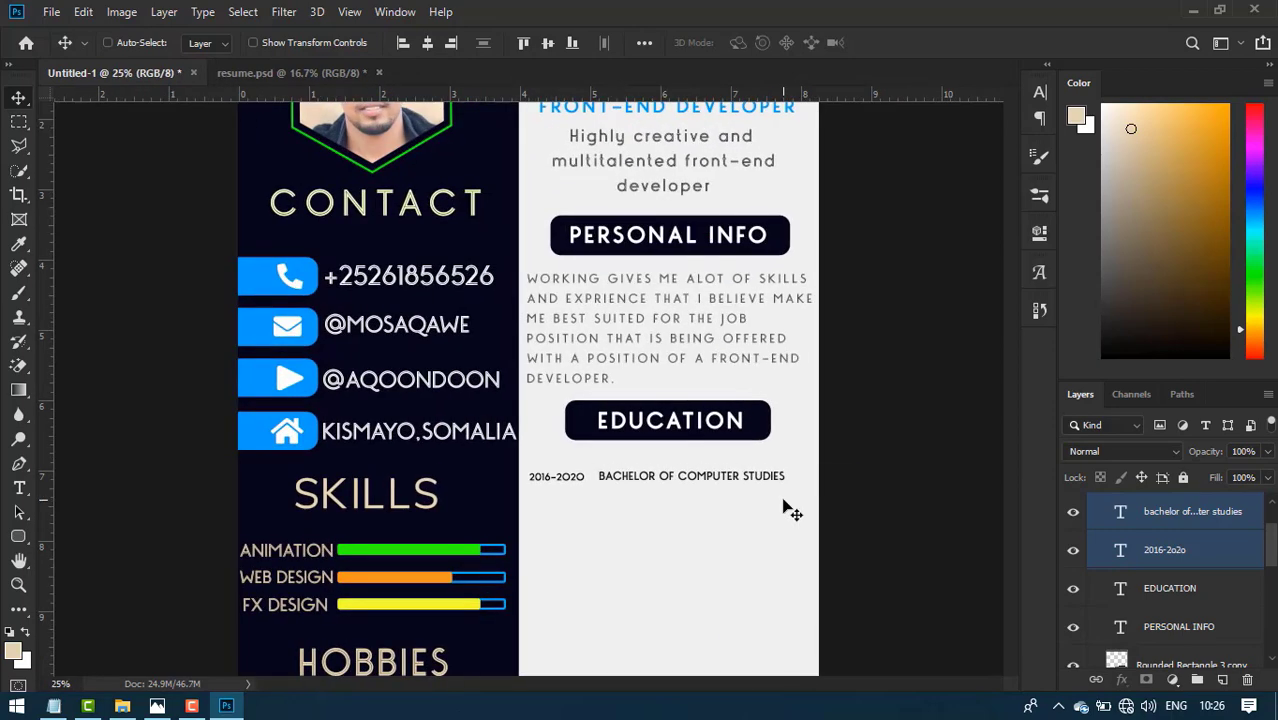
key("ctrl+plus")
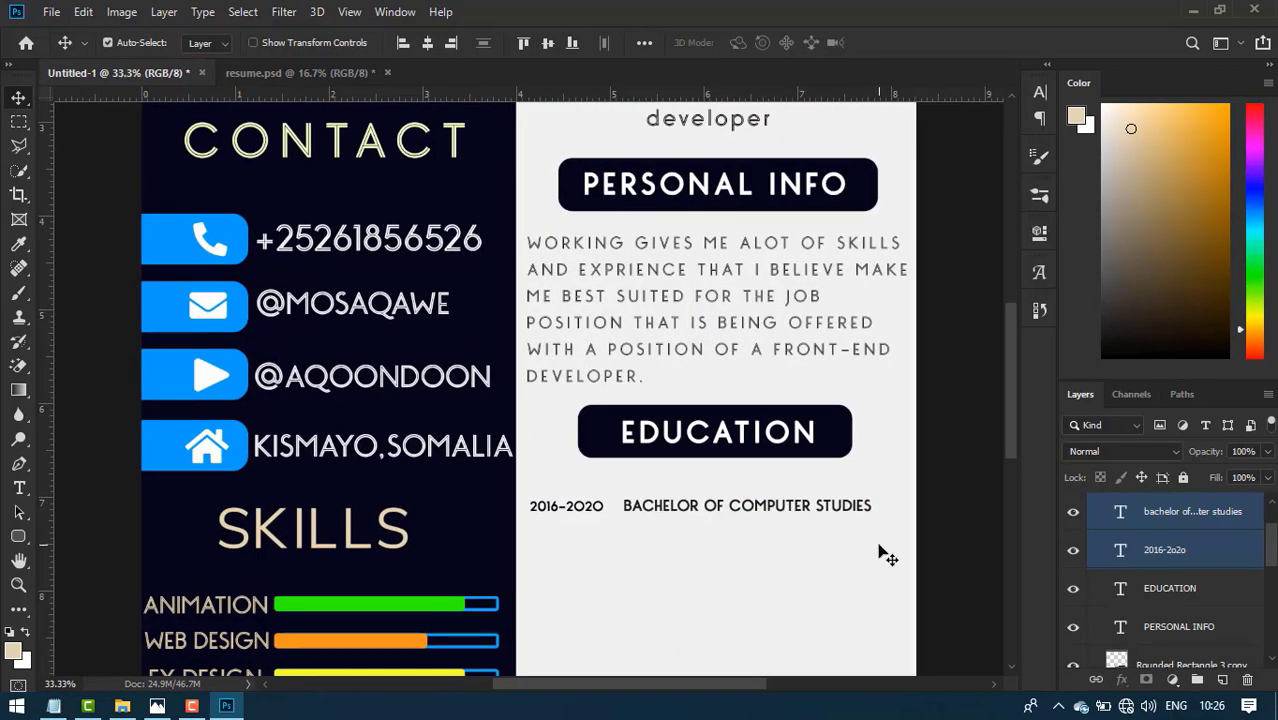
key("Up")
key("Up")
key("Up")
key("Up")
key("Up")
key("Left")
key("Left")
key("Left")
key("Left")
key("Up")
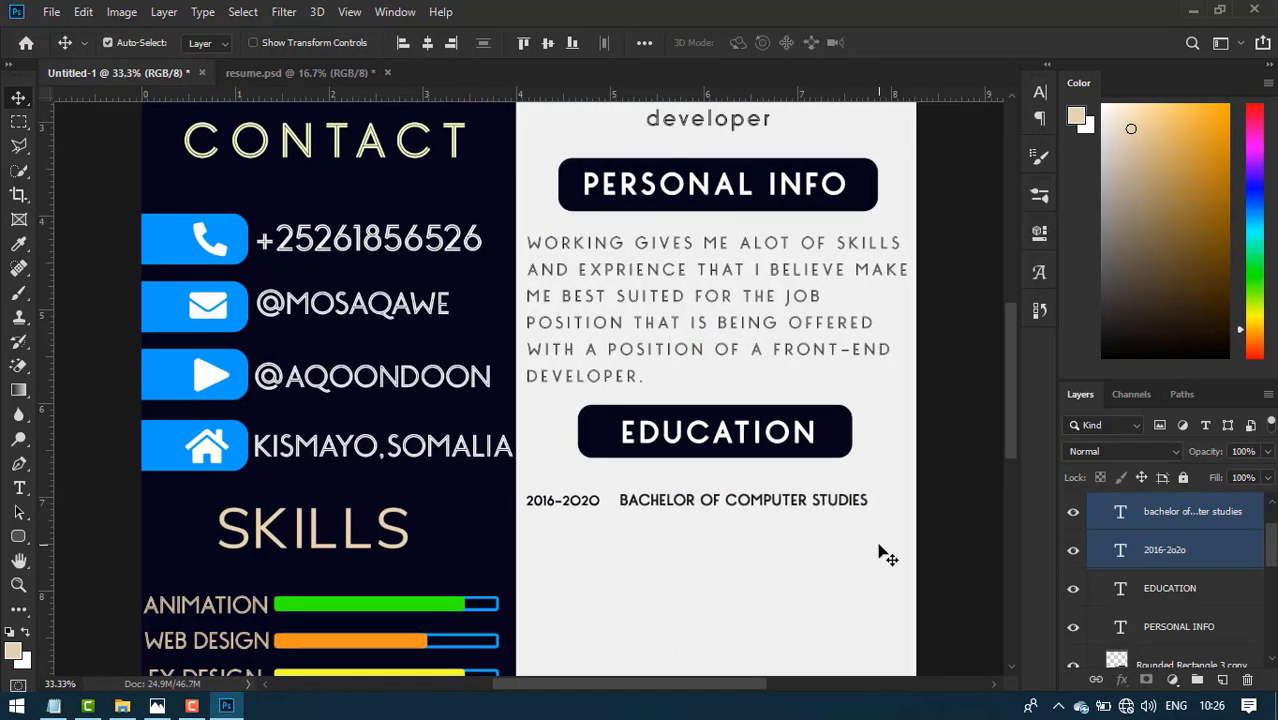
key("Up")
key("Up")
key("Up")
key("Up")
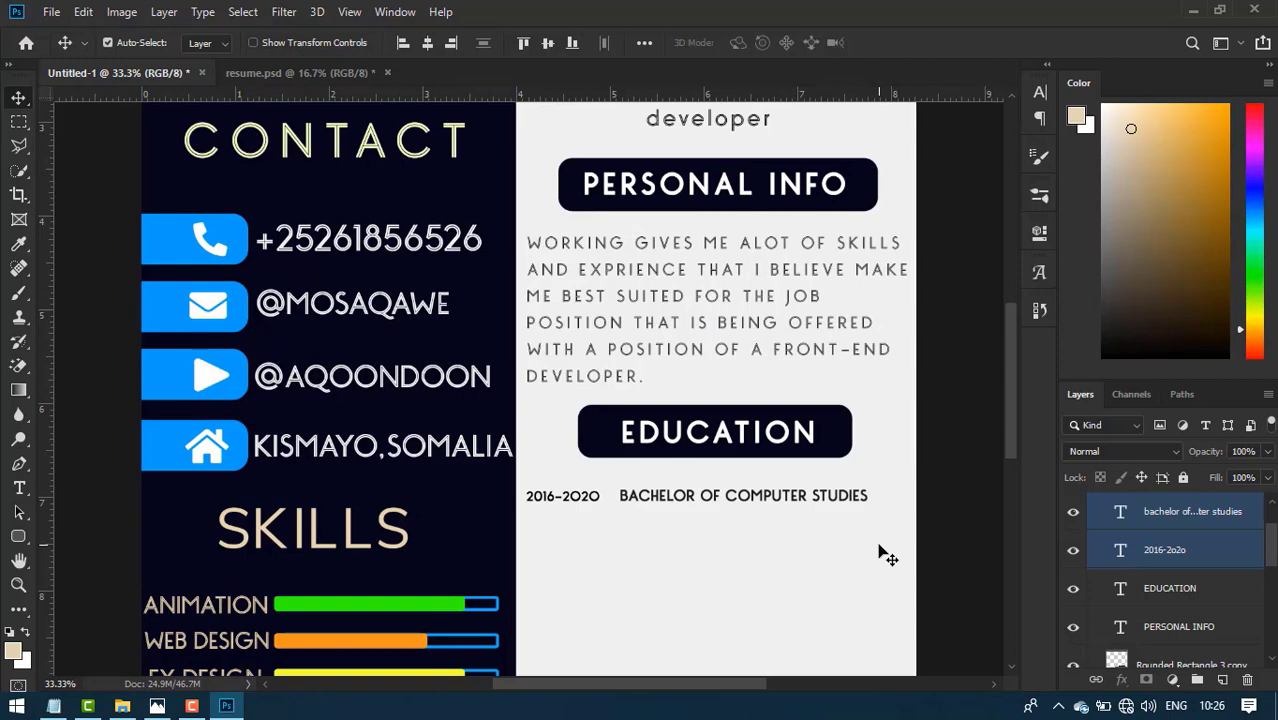
key("Right")
key("Right")
key("Down")
key("Down")
key("Down")
key("Down")
key("Down")
key("Down")
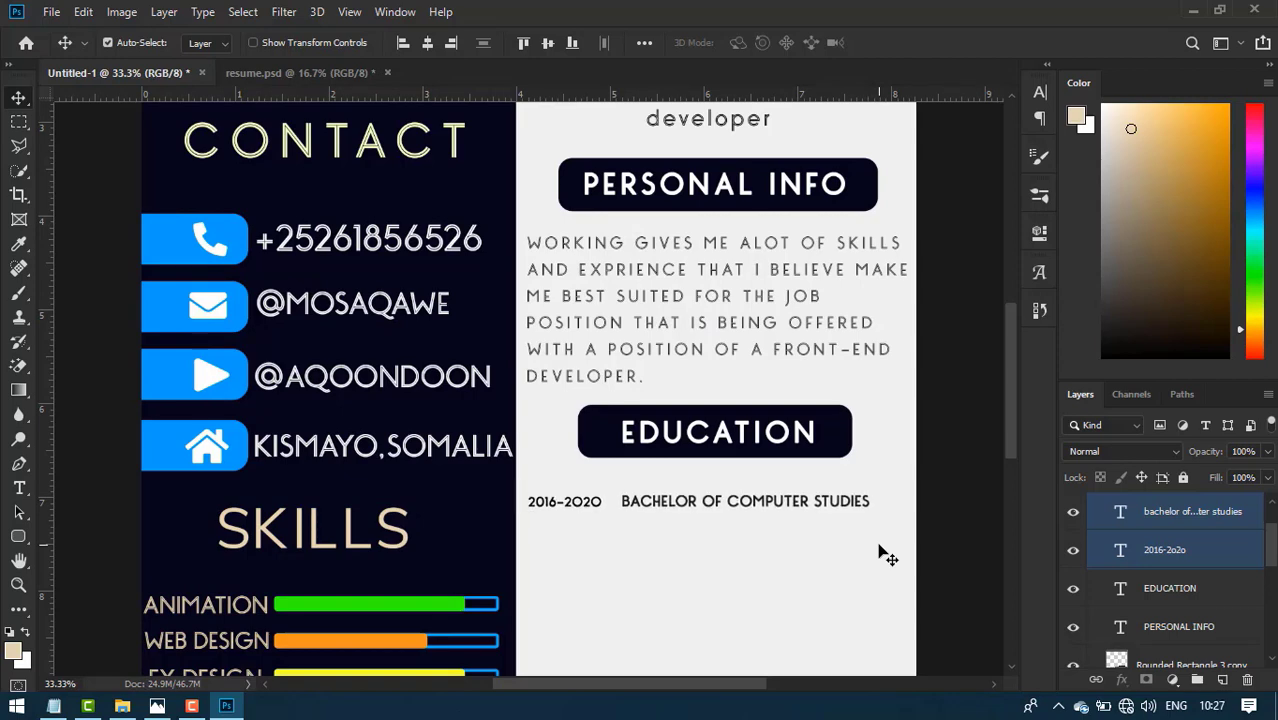
- Bring KISMAYO UNIVERSITY, SOMALIA over from resume.psd and align it under the degree
left_click(311, 71)
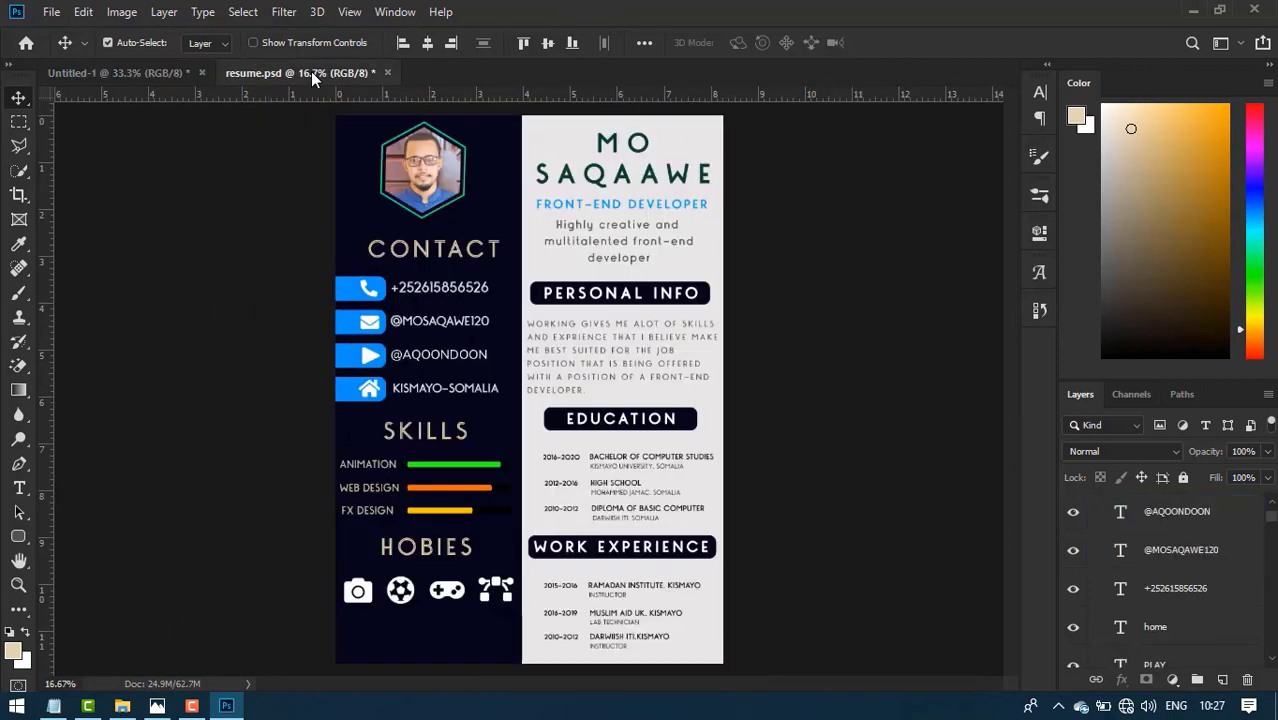
left_click(618, 469)
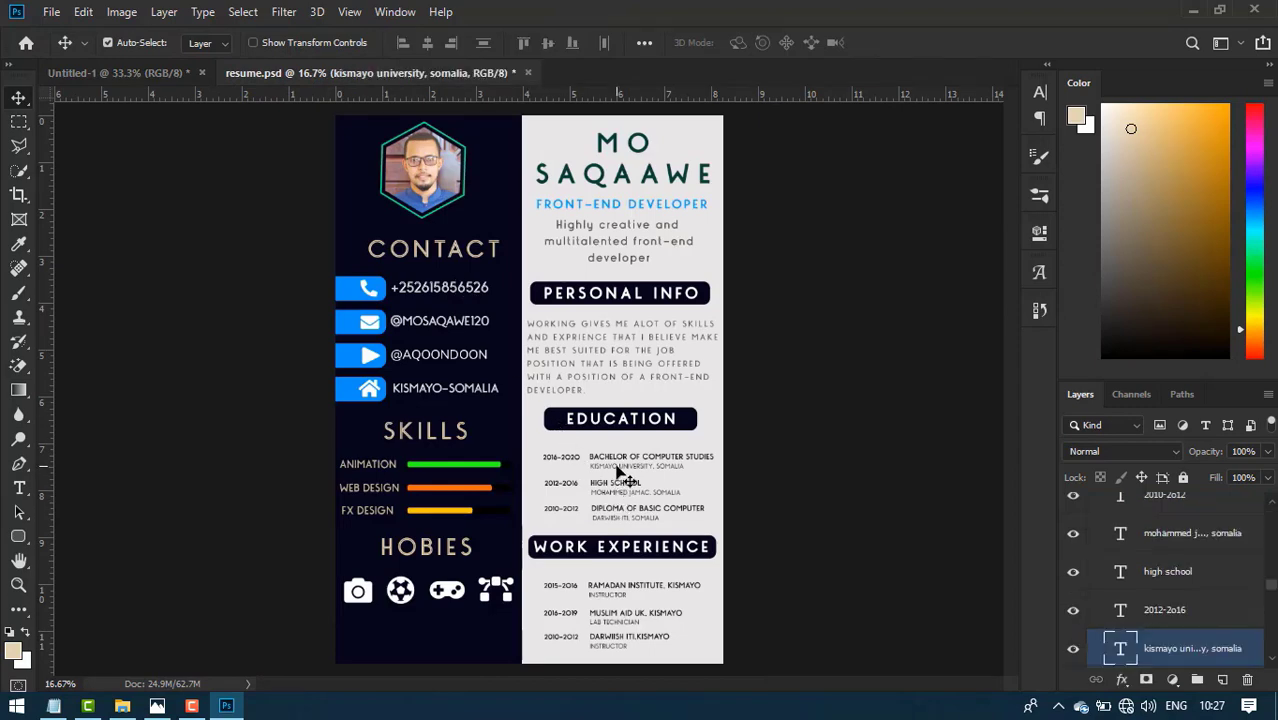
mouse_move(618, 470)
left_mouse_down()
mouse_move(590, 452)
mouse_move(500, 305)
mouse_move(151, 54)
mouse_move(156, 74)
mouse_move(599, 487)
left_mouse_up()
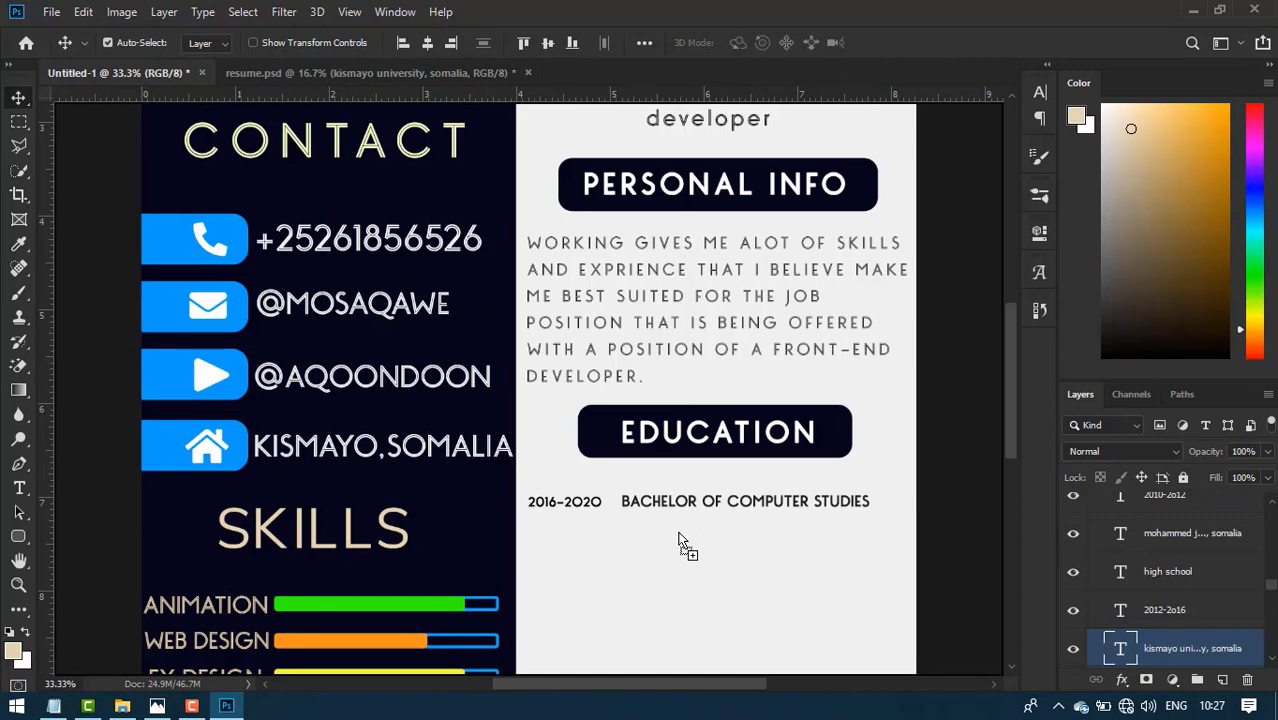
left_click_drag(678, 540, 679, 539)
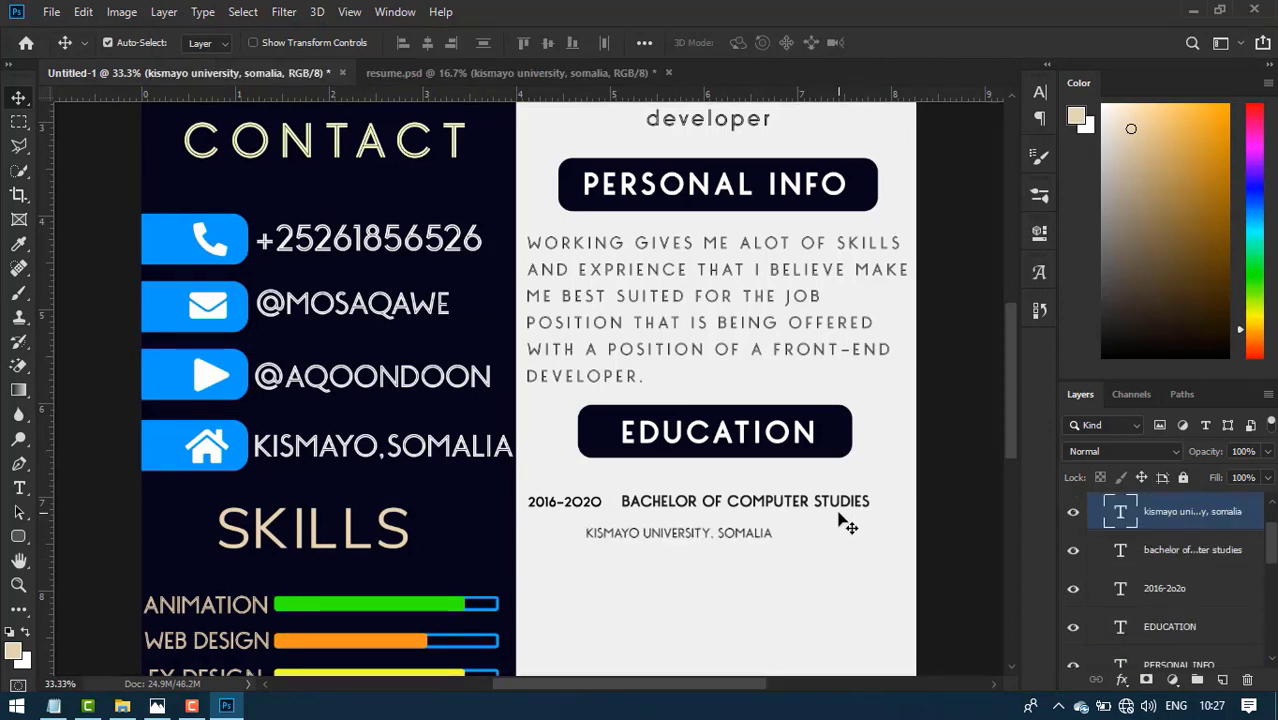
key("shift+Right")
key("shift+Right")
key("shift+Right")
key("shift+Right")
key("shift+Right")
key("shift+Right")
key("shift+Right")
key("shift+Right")
key("shift+Right")
key("shift+Right")
key("shift+Right")
key("shift+Up")
key("shift+Up")
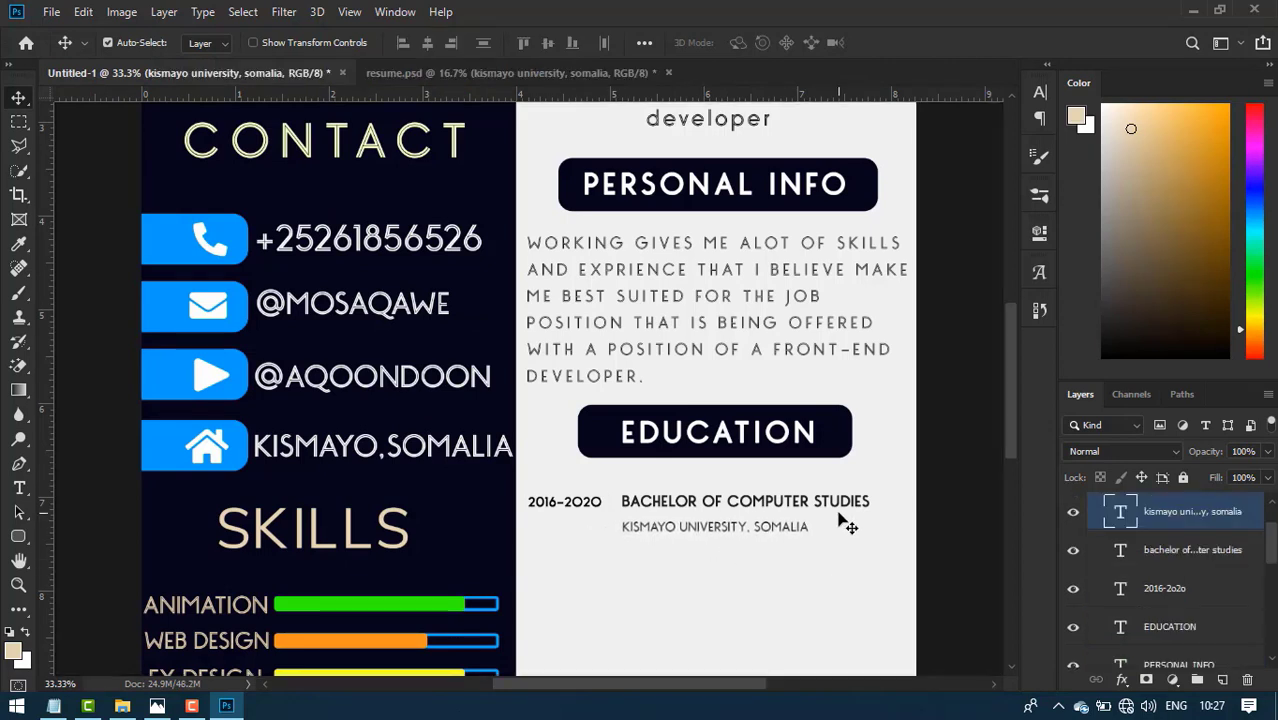
key("Up")
key("Up")
key("Up")
key("Up")
key("Up")
key("Up")
key("Up")
key("Up")
key("Up")
key("Up")
key("Up")
key("Up")
key("Up")
key("Up")
key("Up")
key("Right")
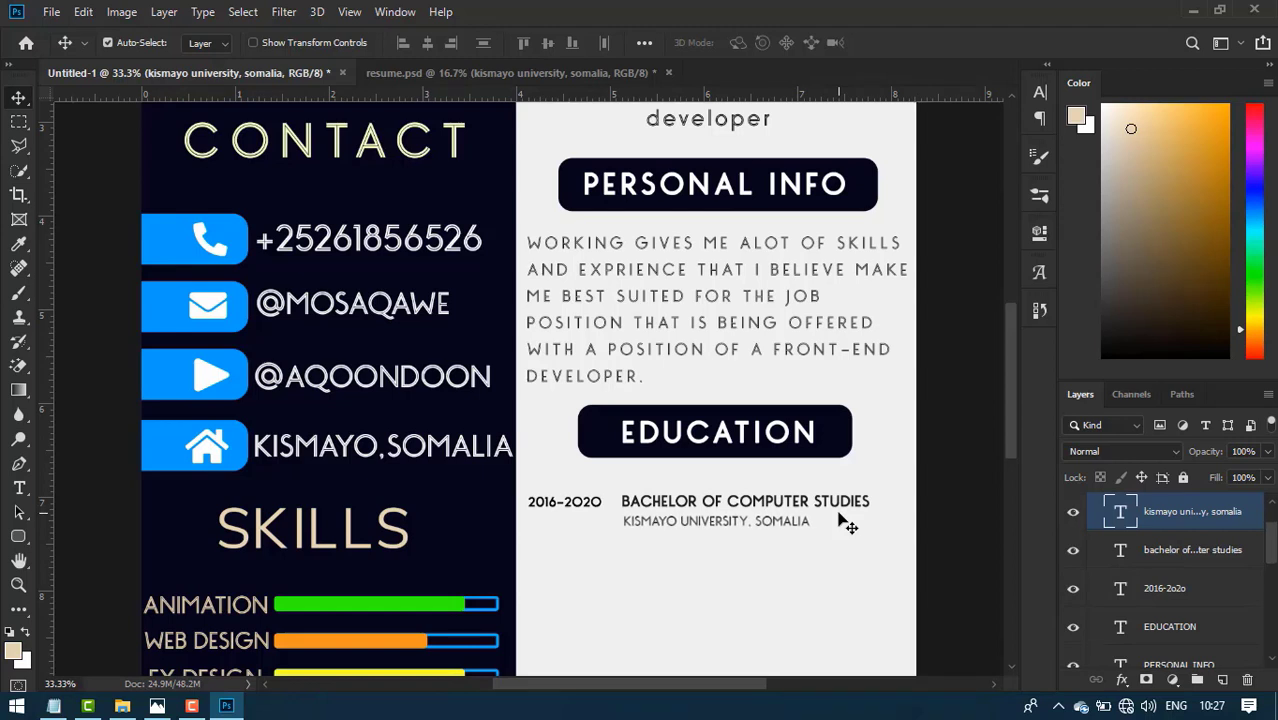
- Duplicate the year, degree and university lines as a second entry below the first
left_click(1223, 580, "ctrl")
left_click(1225, 551, "ctrl")
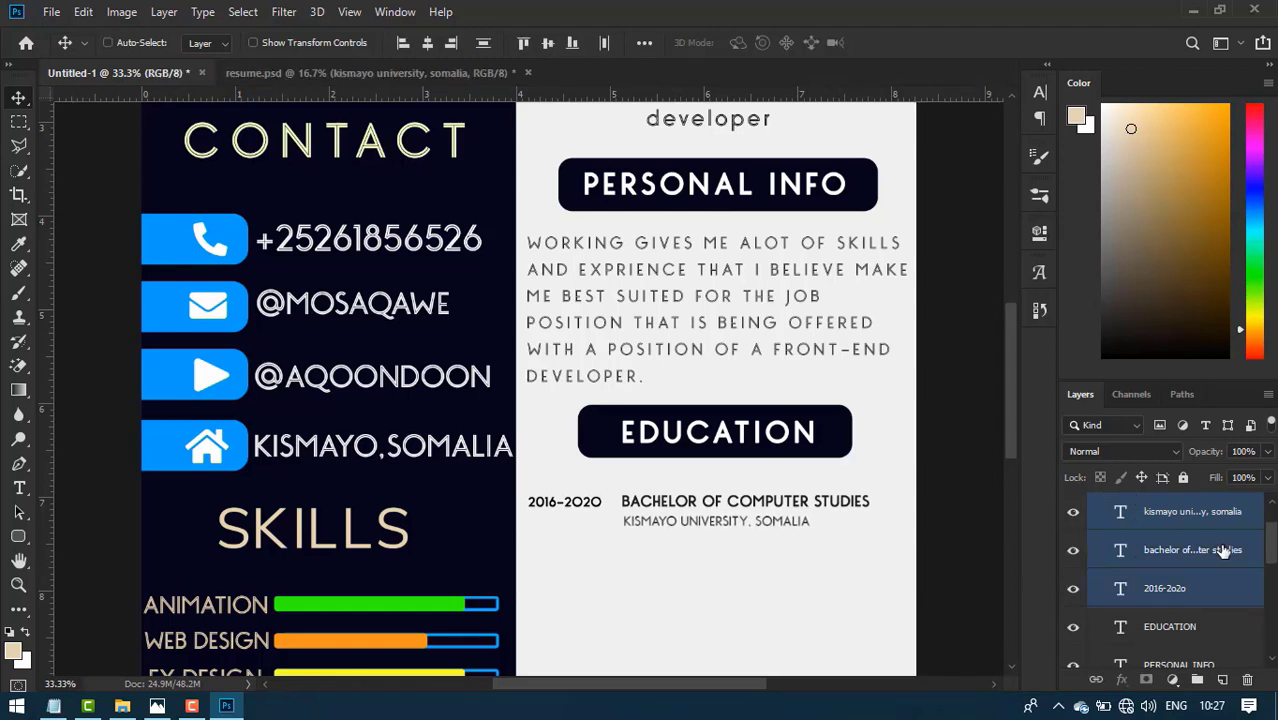
key("ctrl+j")
key("Down")
key("Down")
key("Down")
key("Down")
key("Down")
key("Down")
key("Down")
key("Down")
key("Down")
key("Down")
key("Down")
key("Down")
key("Down")
key("Down")
key("Down")
key("Down")
key("Down")
key("Down")
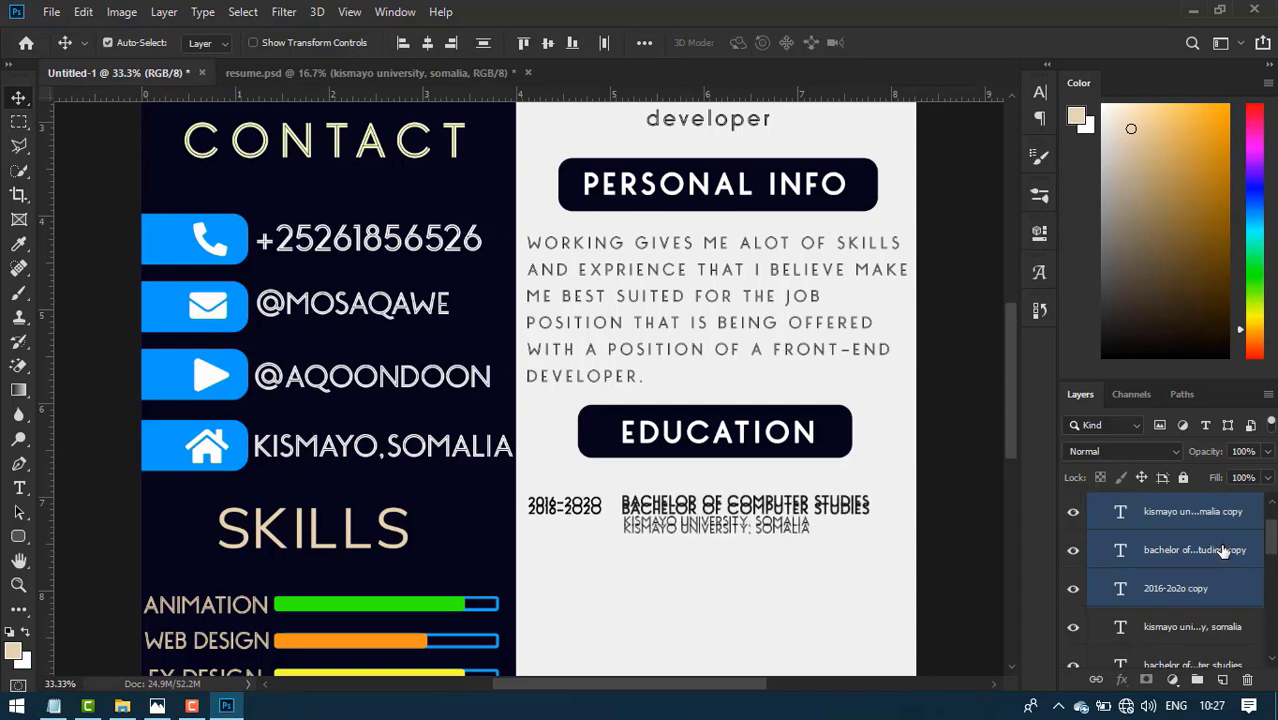
key("shift+Down")
key("shift+Down")
key("shift+Down")
key("shift+Down")
key("shift+Down")
key("shift+Down")
key("shift+Down")
key("shift+Down")
key("shift+Down")
key("shift+Down")
key("shift+Down")
key("shift+Down")
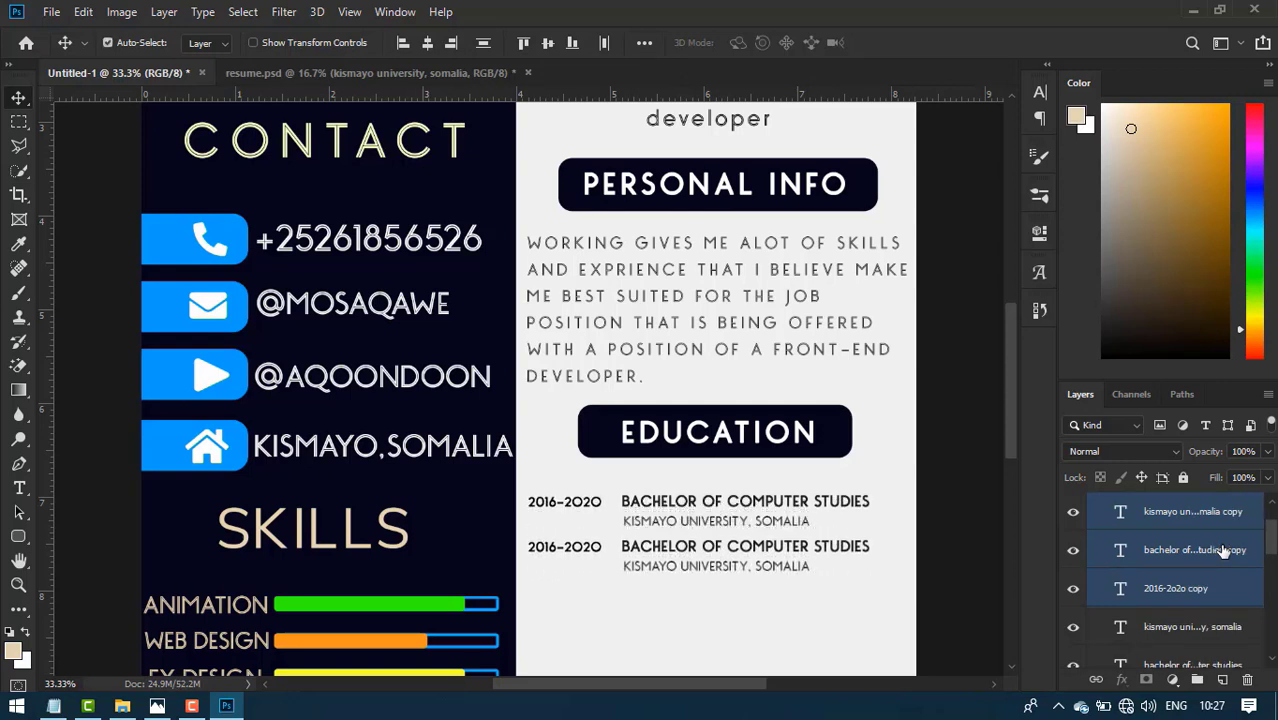
key("Down")
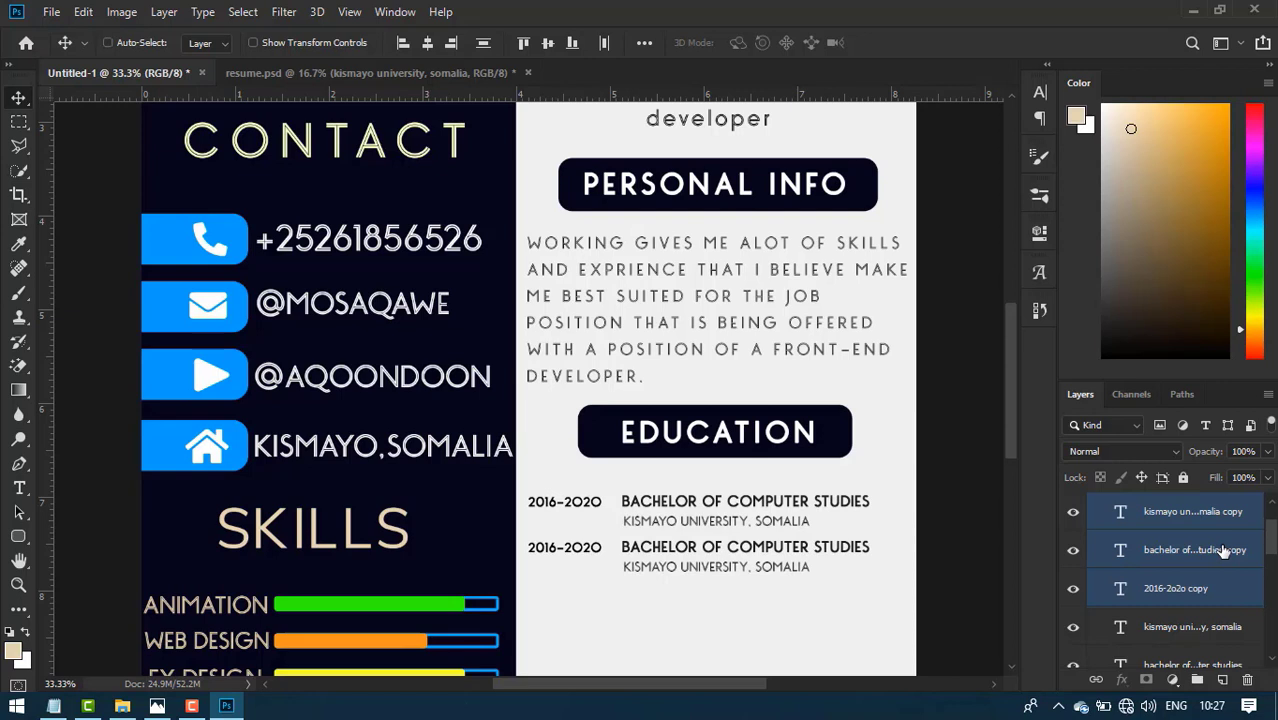
- Duplicate the entry again and place the third copy evenly below the second
key("ctrl+j")
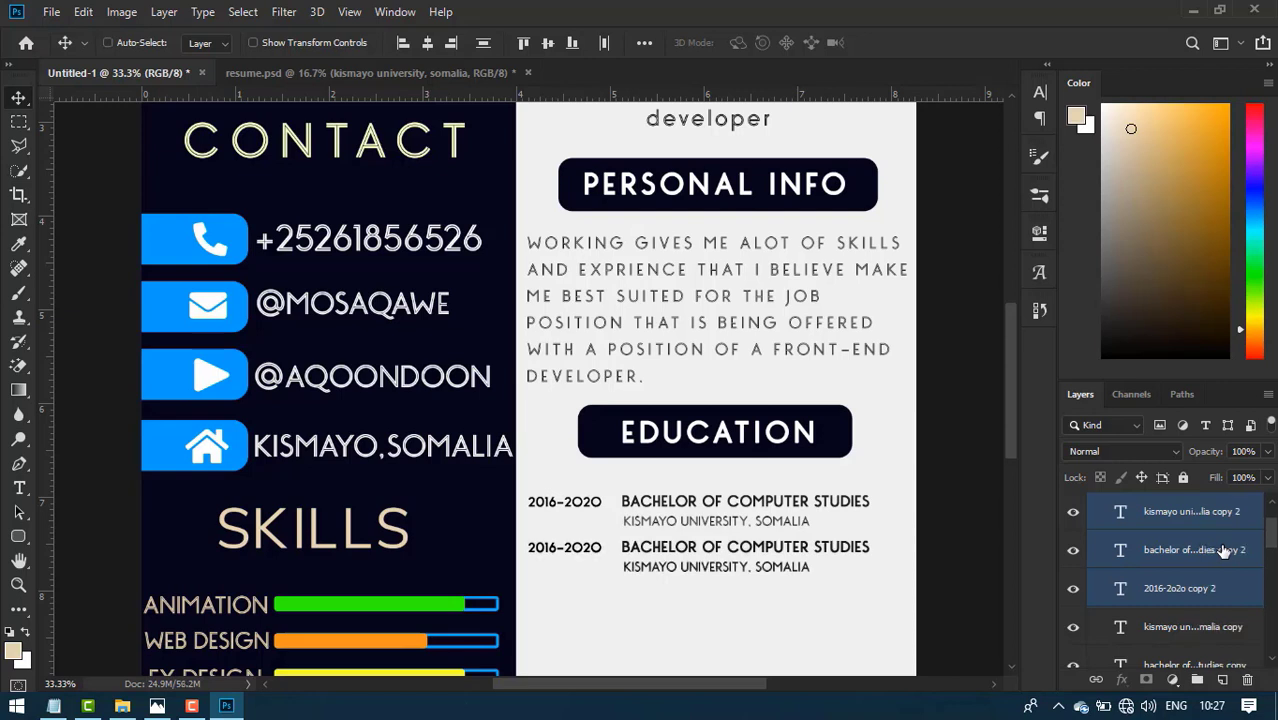
key("shift+Down")
key("shift+Down")
key("shift+Down")
key("shift+Down")
key("shift+Down")
key("shift+Down")
key("shift+Down")
key("shift+Down")
key("shift+Down")
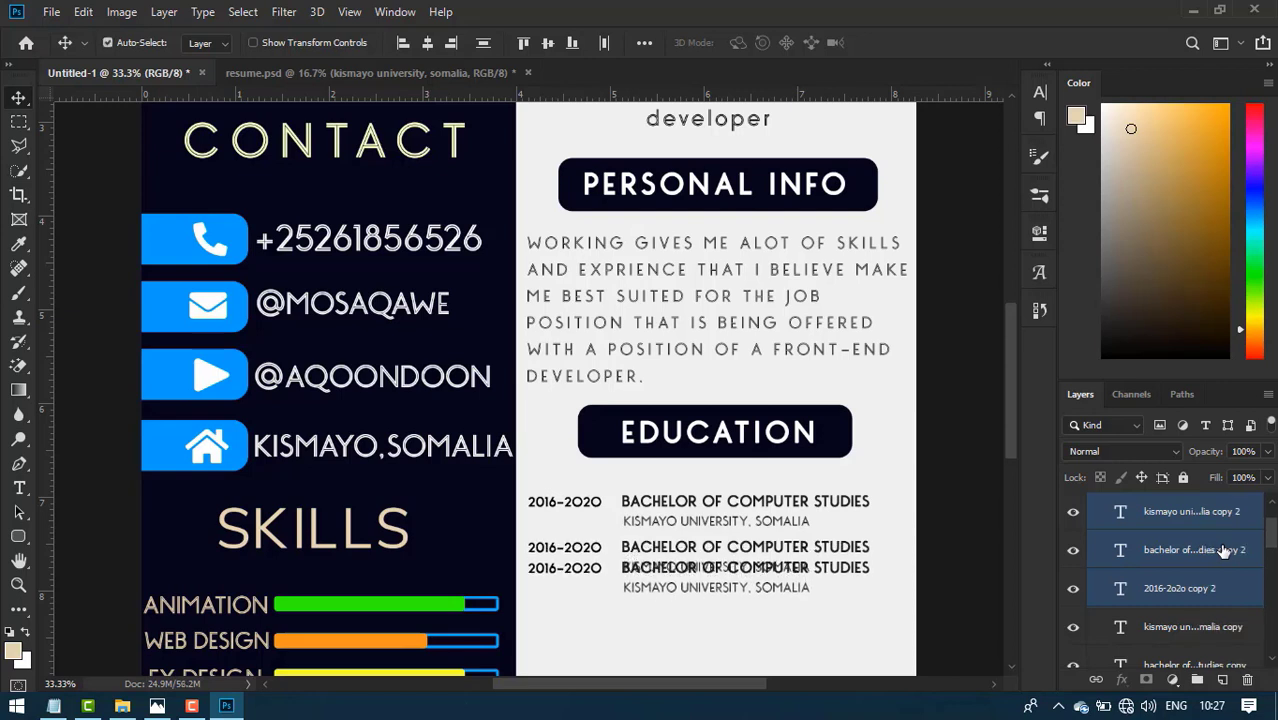
key("shift+Down")
key("shift+Down")
key("shift+Down")
key("shift+Down")
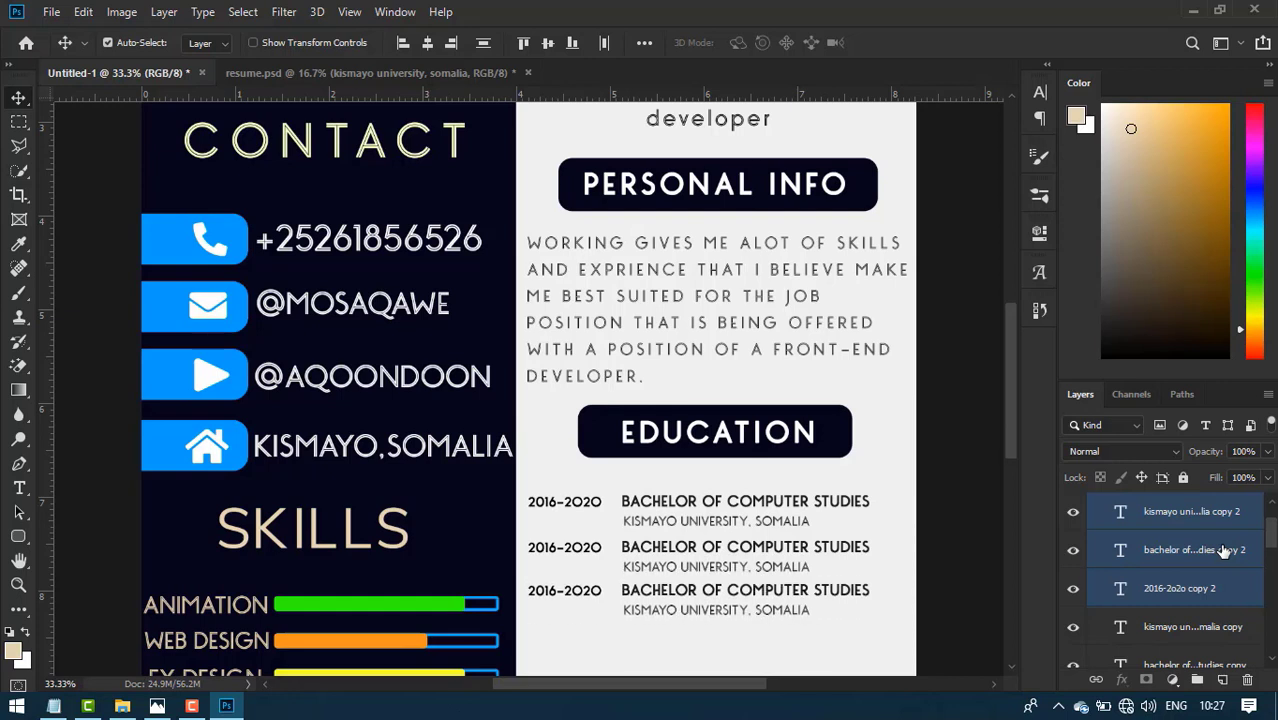
key("Down")
key("Down")
key("Down")
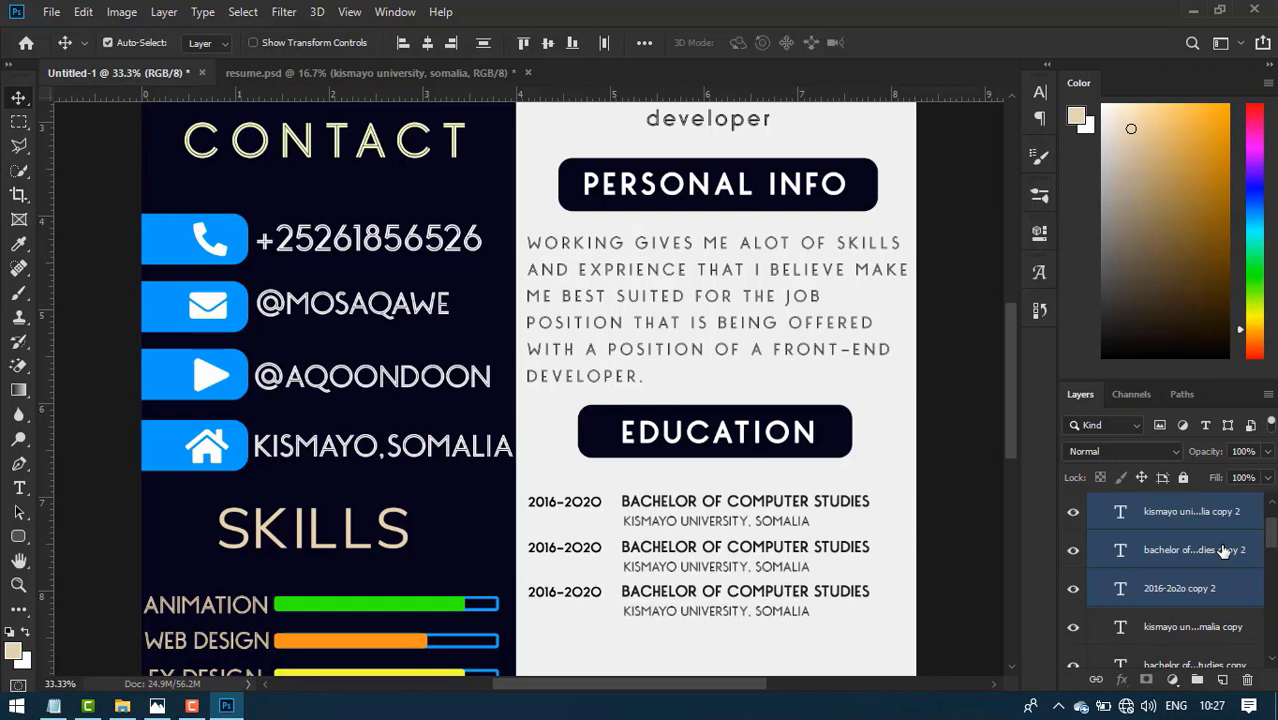
left_click(157, 703)
left_click(226, 705)
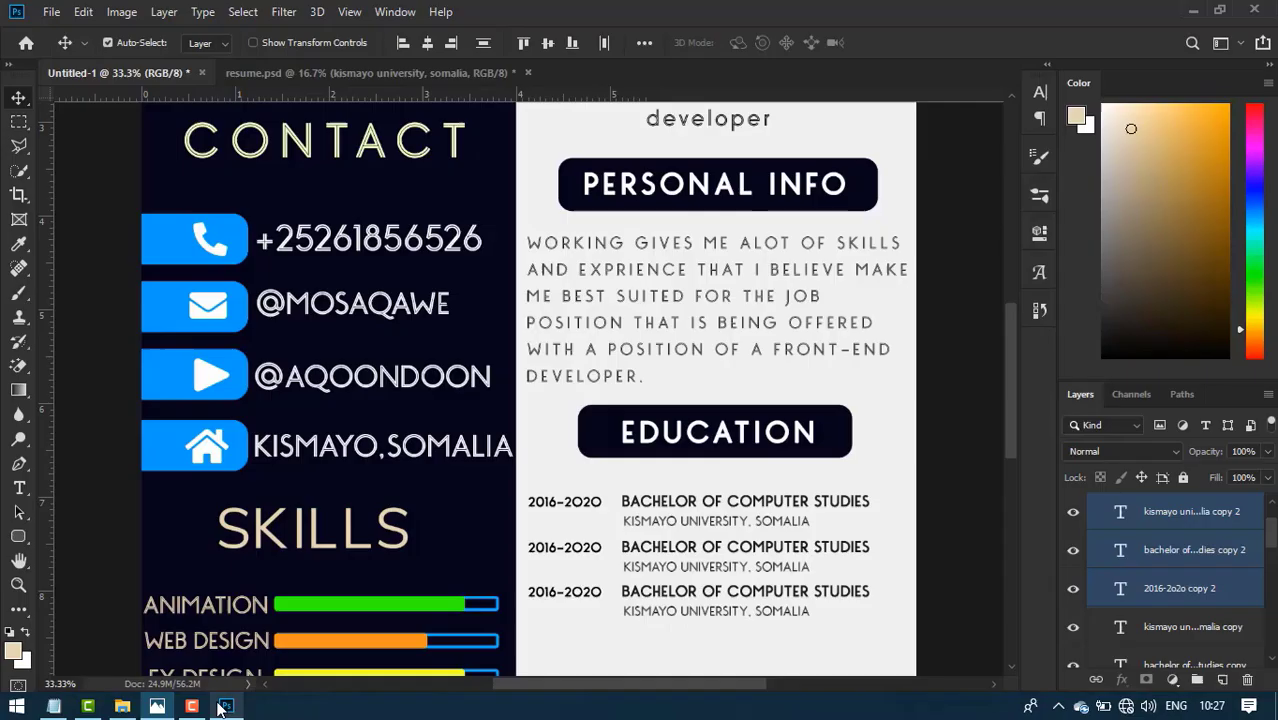
- Change the second entry's years to 2012–2016
left_click(556, 561)
double_click(556, 561)
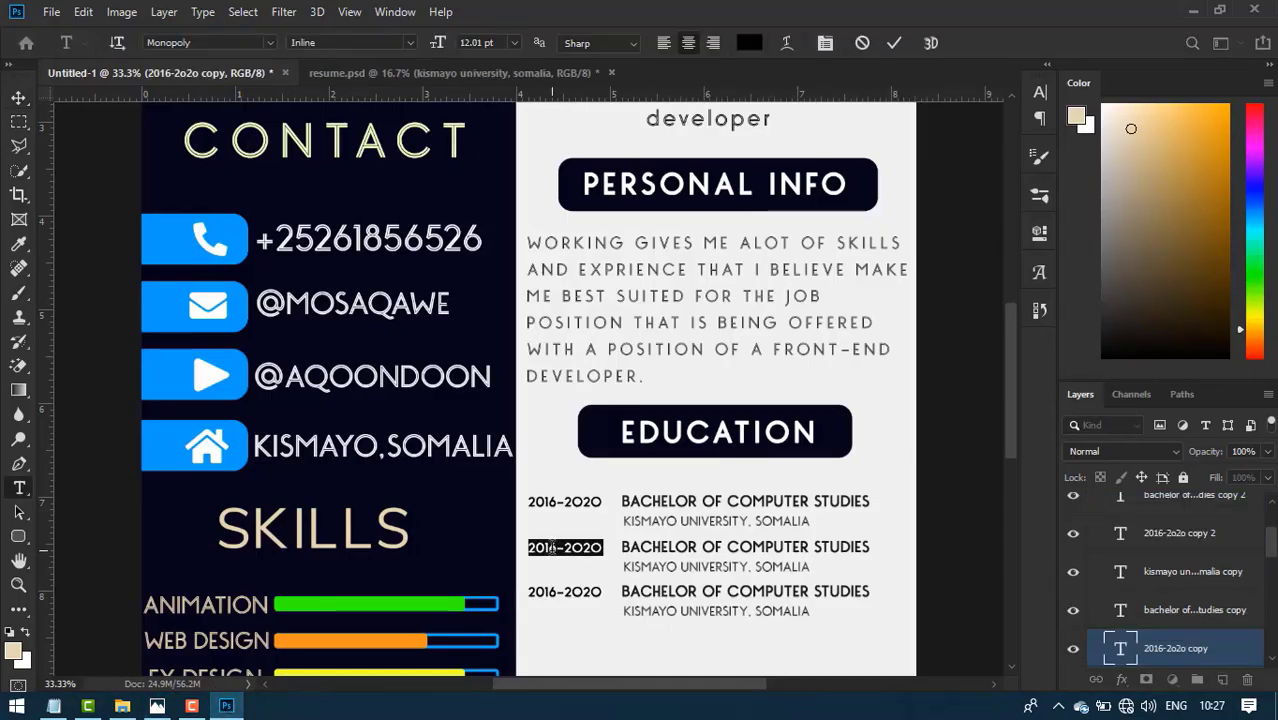
type("2")
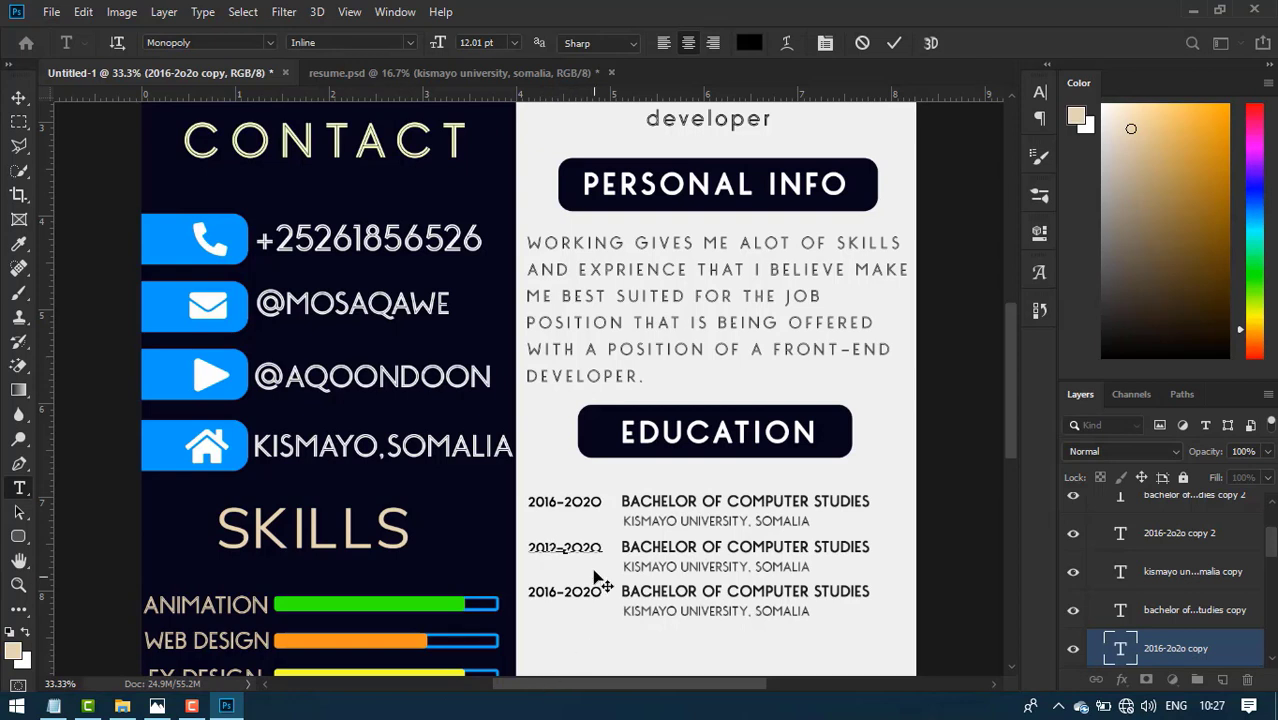
double_click(587, 545)
type("2016")
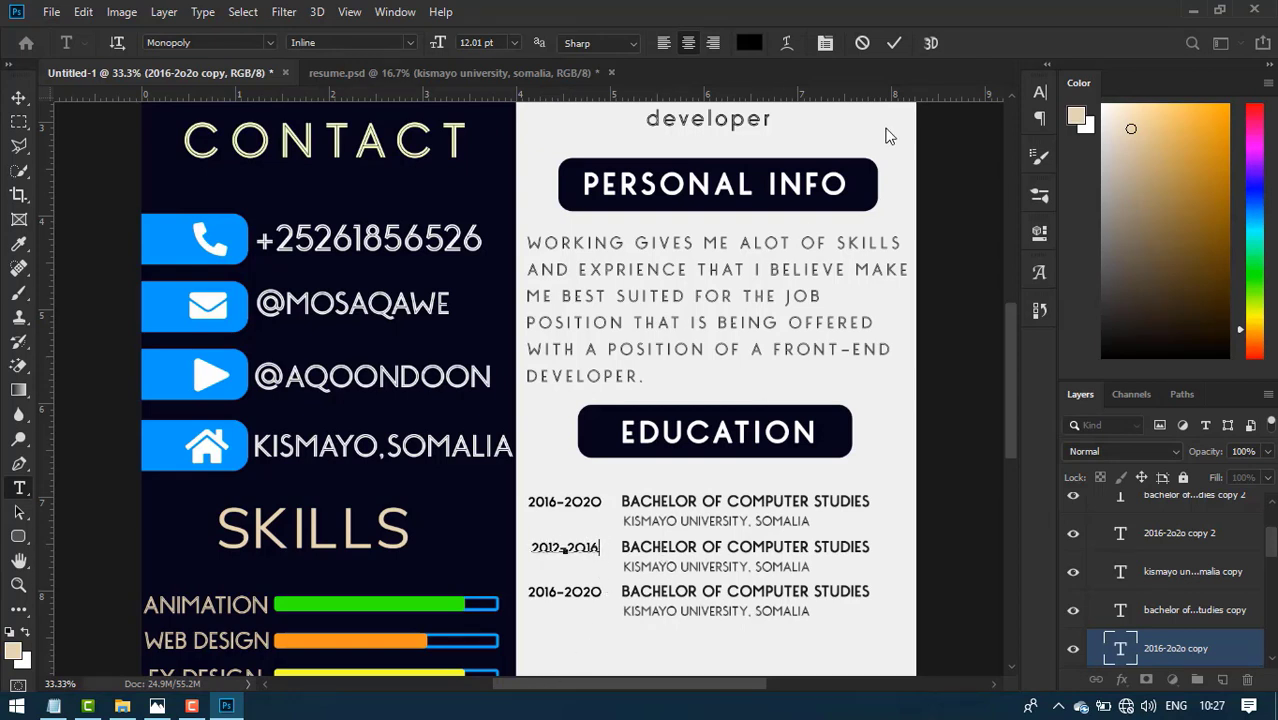
left_click(894, 42)
key("v")
- Retitle the second entry's degree line as HIGH SCHOOL
left_click(757, 555)
double_click(757, 555)
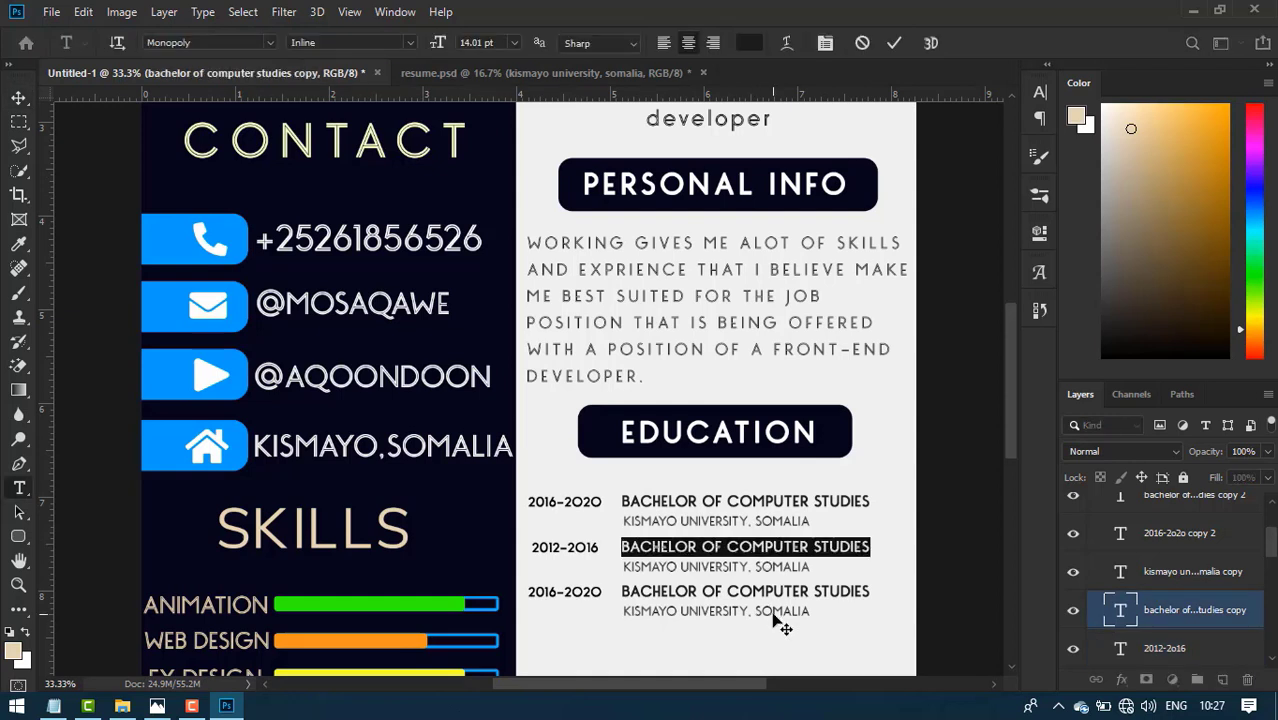
type("HIG")
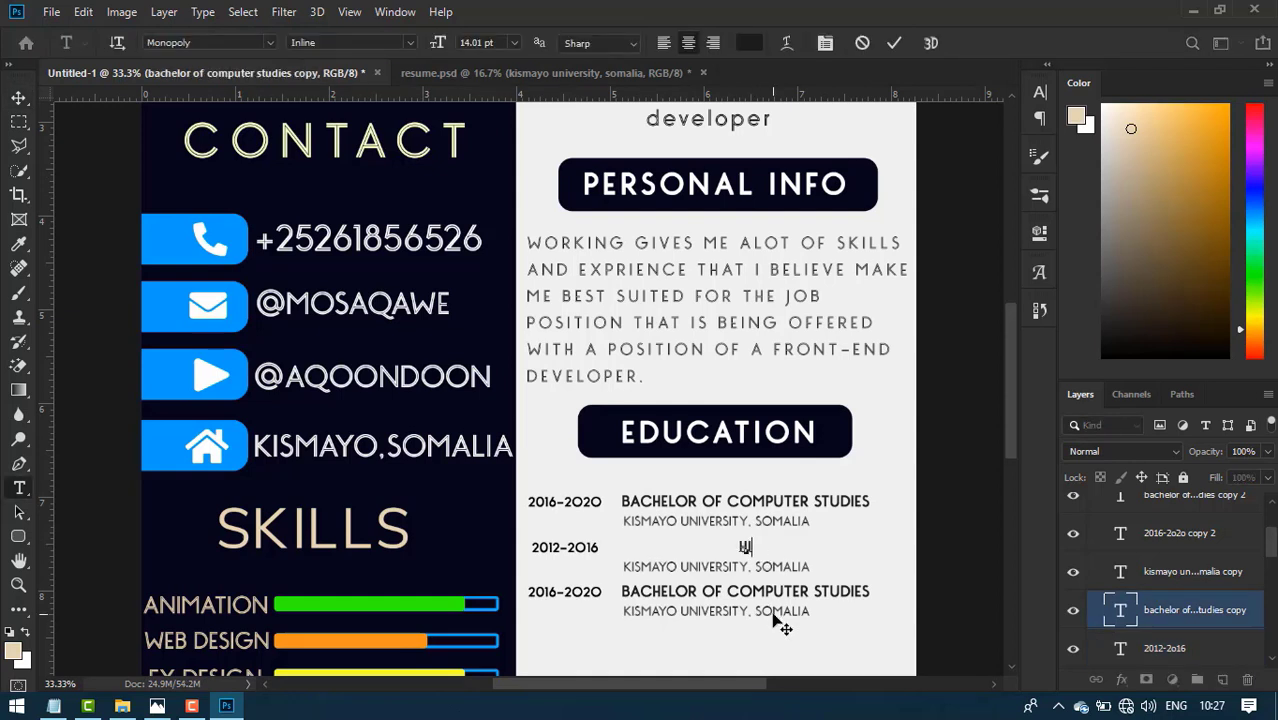
type("HT S")
key("BackSpace")
key("BackSpace")
key("BackSpace")
type("SCHOOL")
key("BackSpace")
key("BackSpace")
type("L")
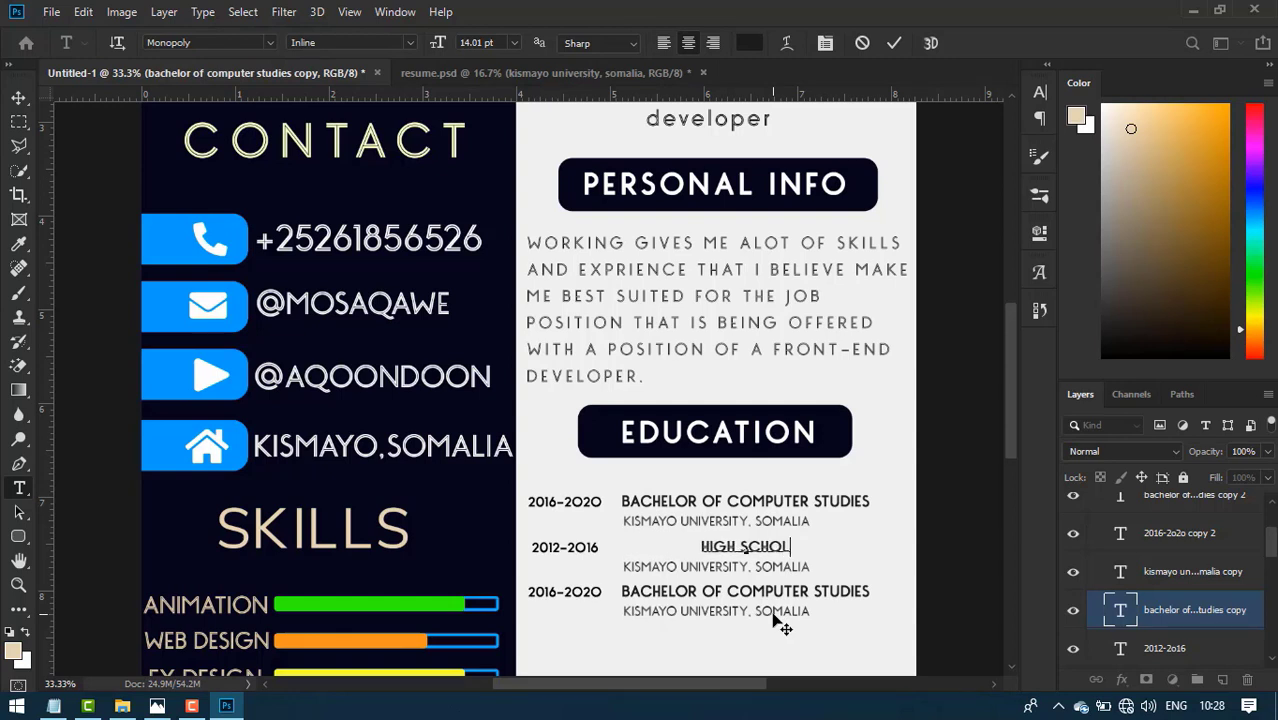
key("Left")
key("Left")
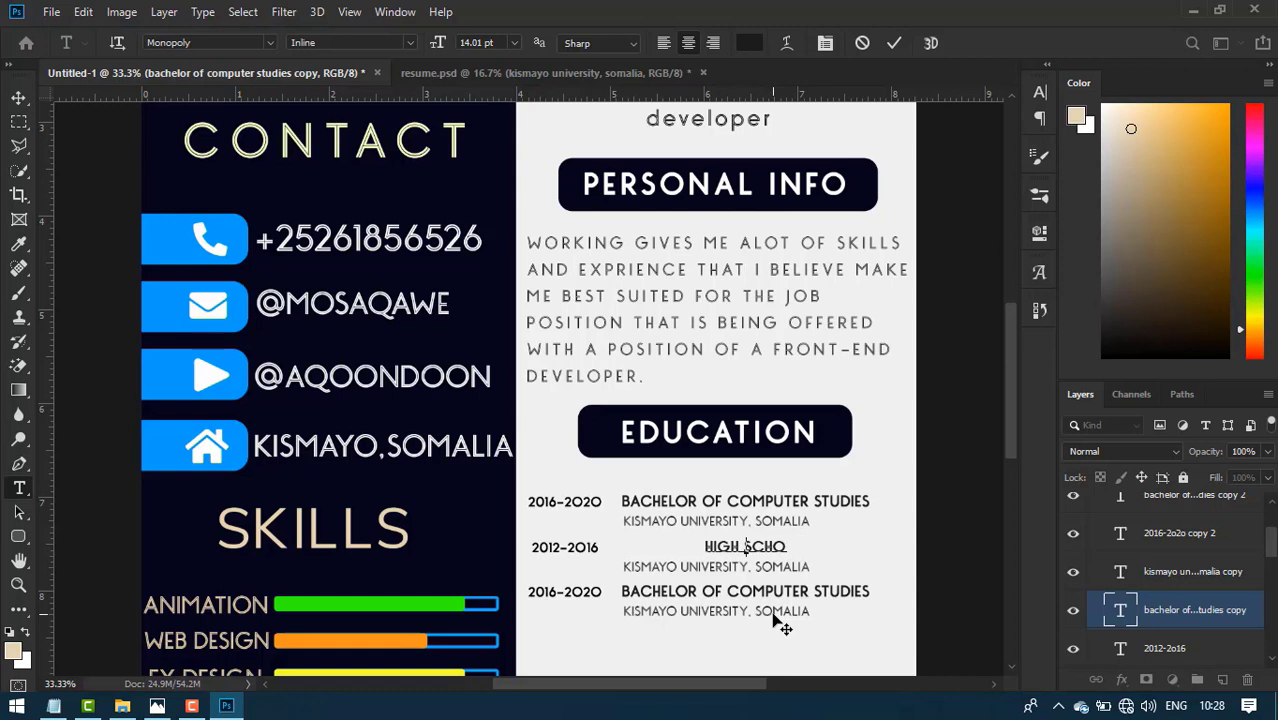
key("ctrl+a")
key("BackSpace")
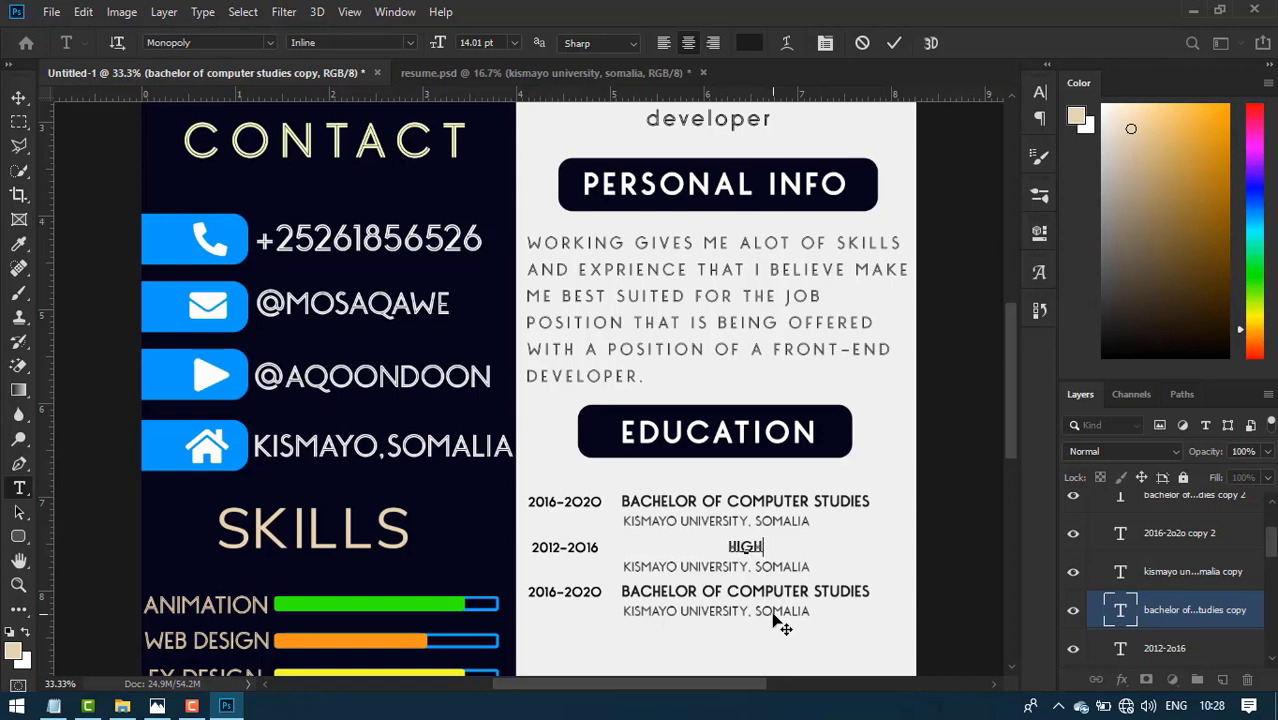
type("HIGH SCHOOL")
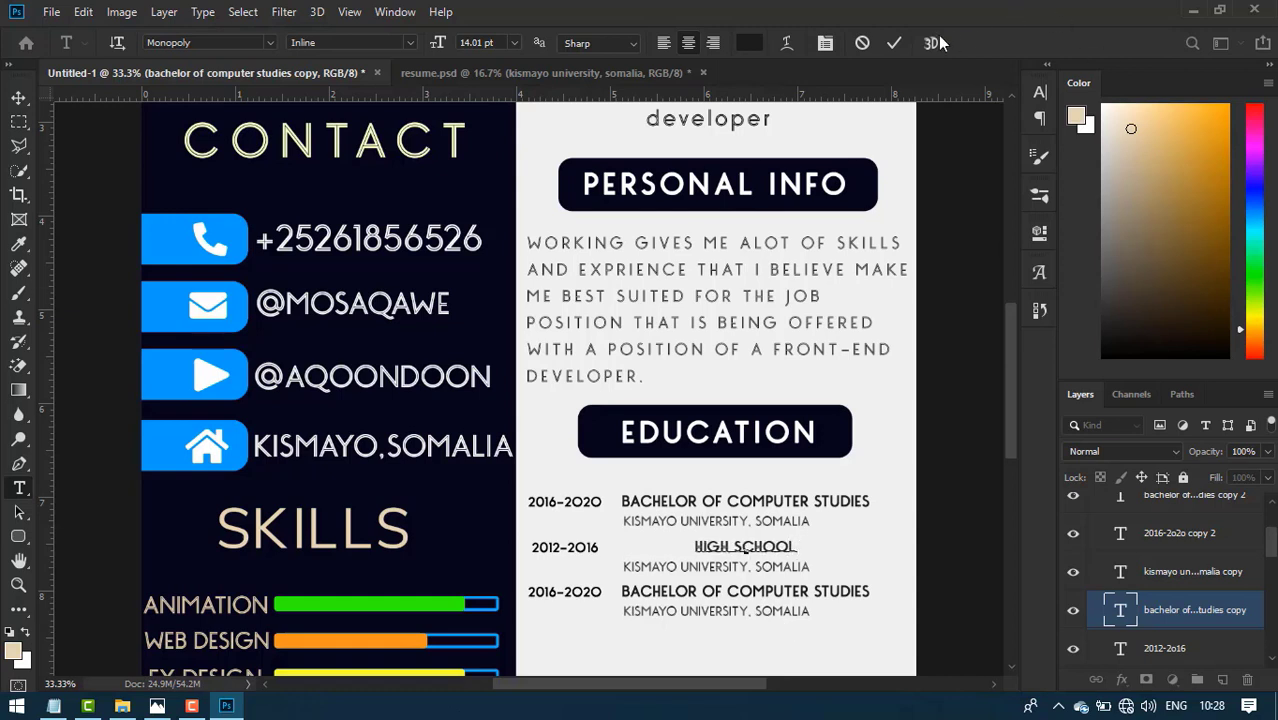
left_click(894, 43)
- Align the HIGH SCHOOL line with the entry's years
key("v")
key("shift+Left")
key("shift+Left")
key("shift+Left")
key("shift+Left")
key("shift+Left")
key("shift+Left")
key("shift+Left")
key("shift+Left")
key("shift+Left")
key("shift+Left")
key("shift+Left")
key("shift+Left")
key("shift+Left")
key("shift+Left")
key("shift+Left")
key("shift+Left")
key("shift+Left")
key("shift+Left")
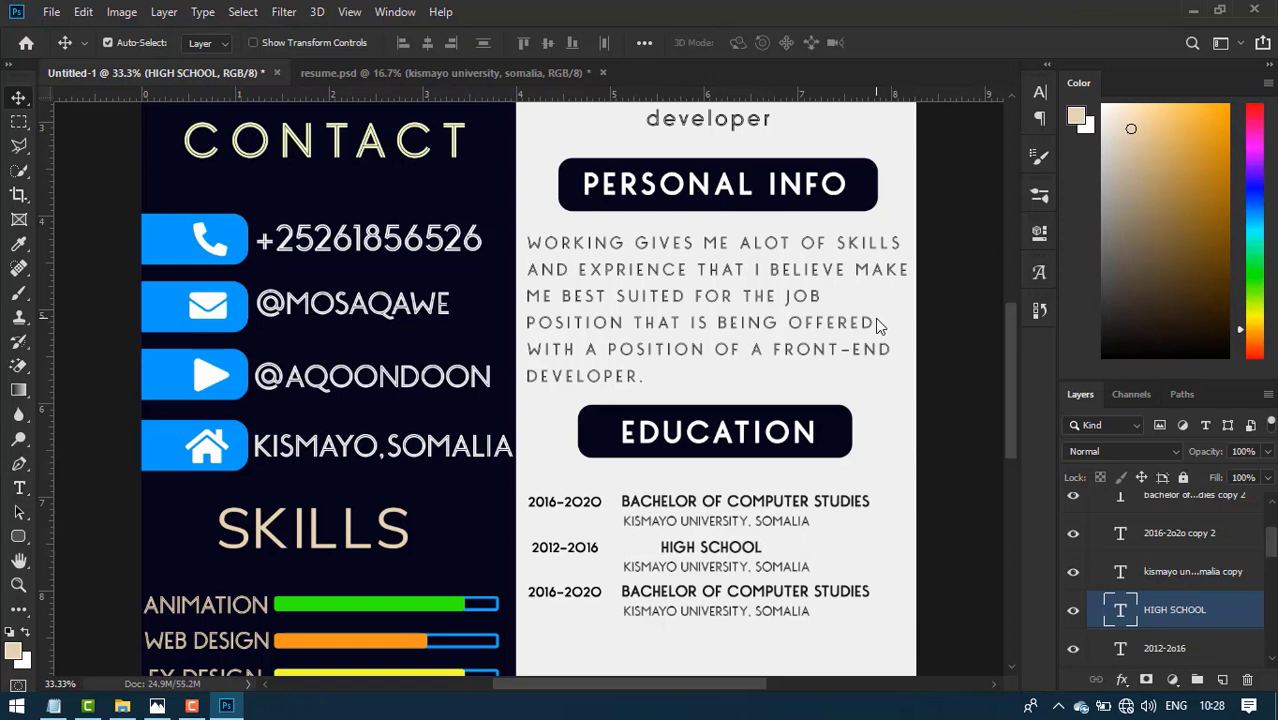
key("shift+Left")
key("shift+Left")
key("shift+Left")
key("shift+Left")
key("shift+Left")
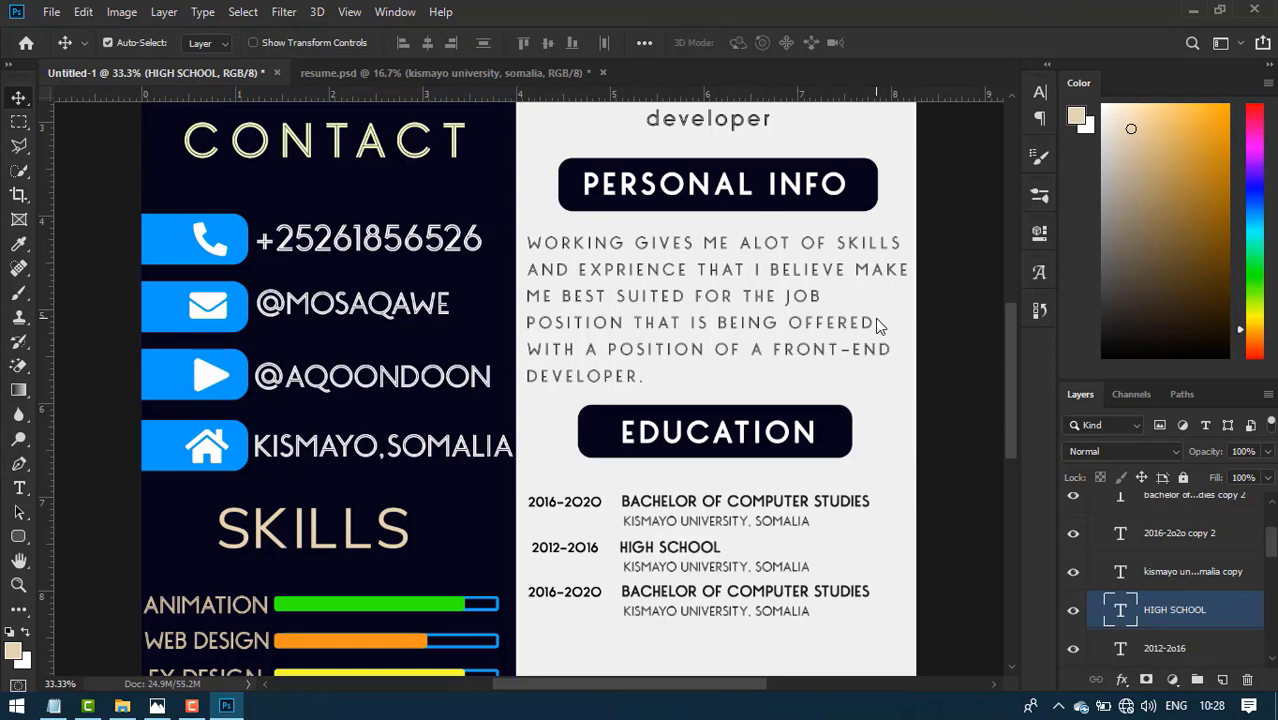
key("Right")
key("Right")
key("Right")
key("Right")
key("Right")
key("Right")
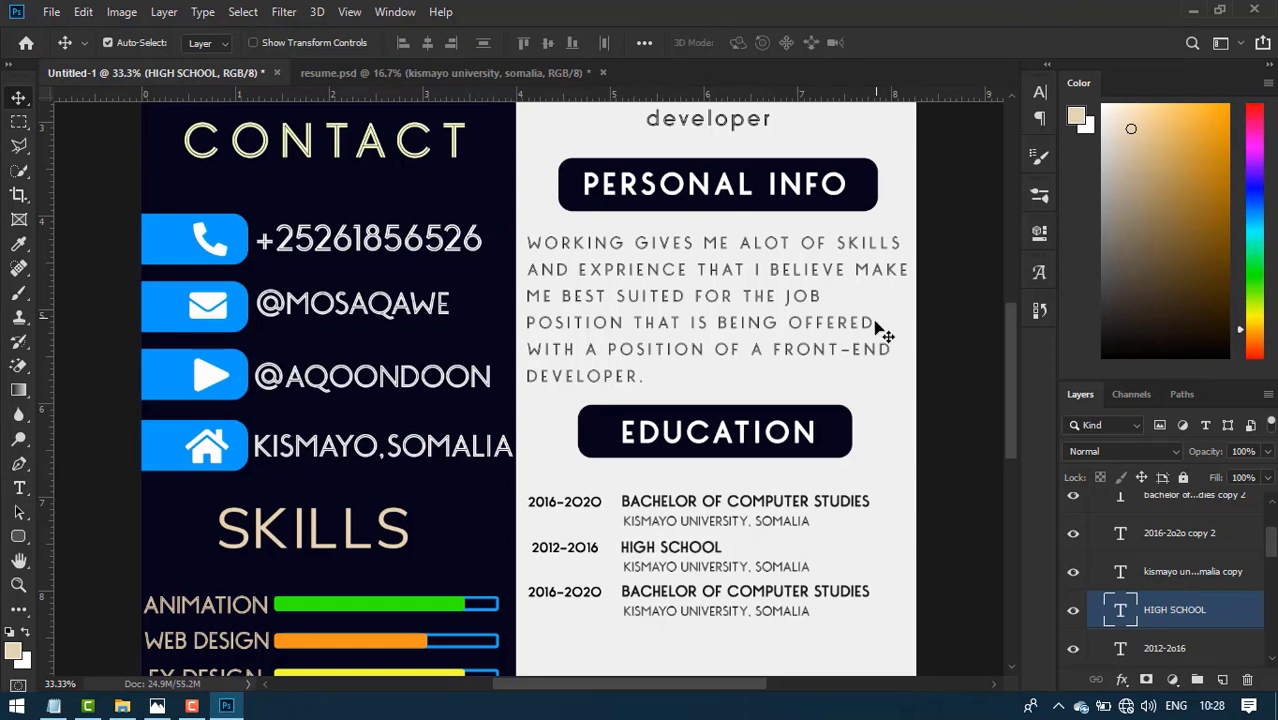
- Replace the school line with the high school's name, align it, and view resume.jpg
double_click(700, 568)
left_click_drag(748, 566, 560, 558)
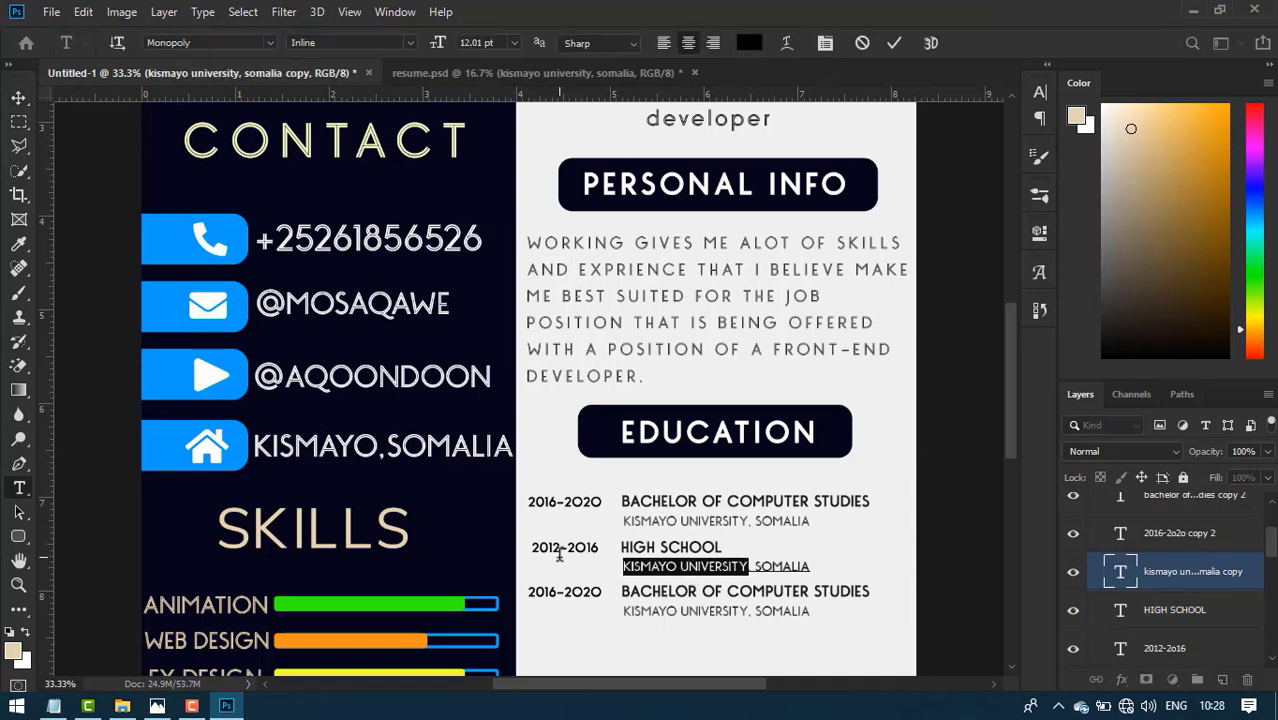
type("MOHAMMED")
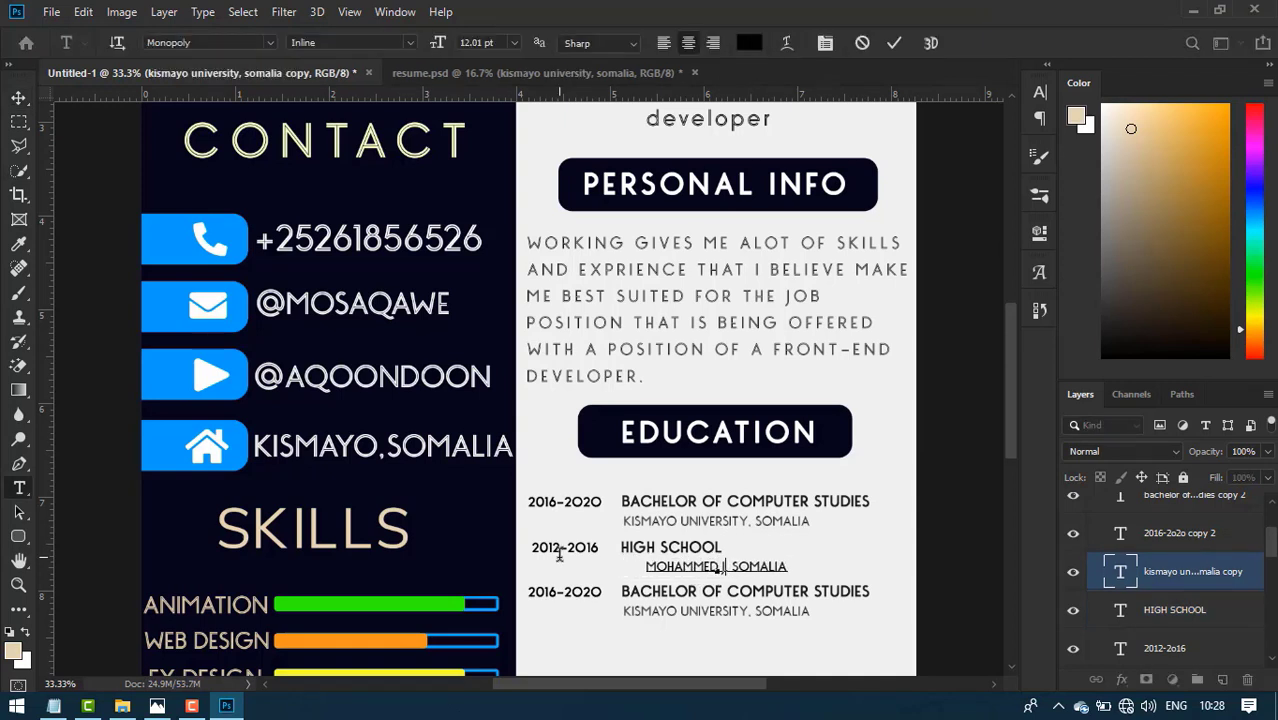
type(" JAMAC")
left_click(895, 43)
key("v")
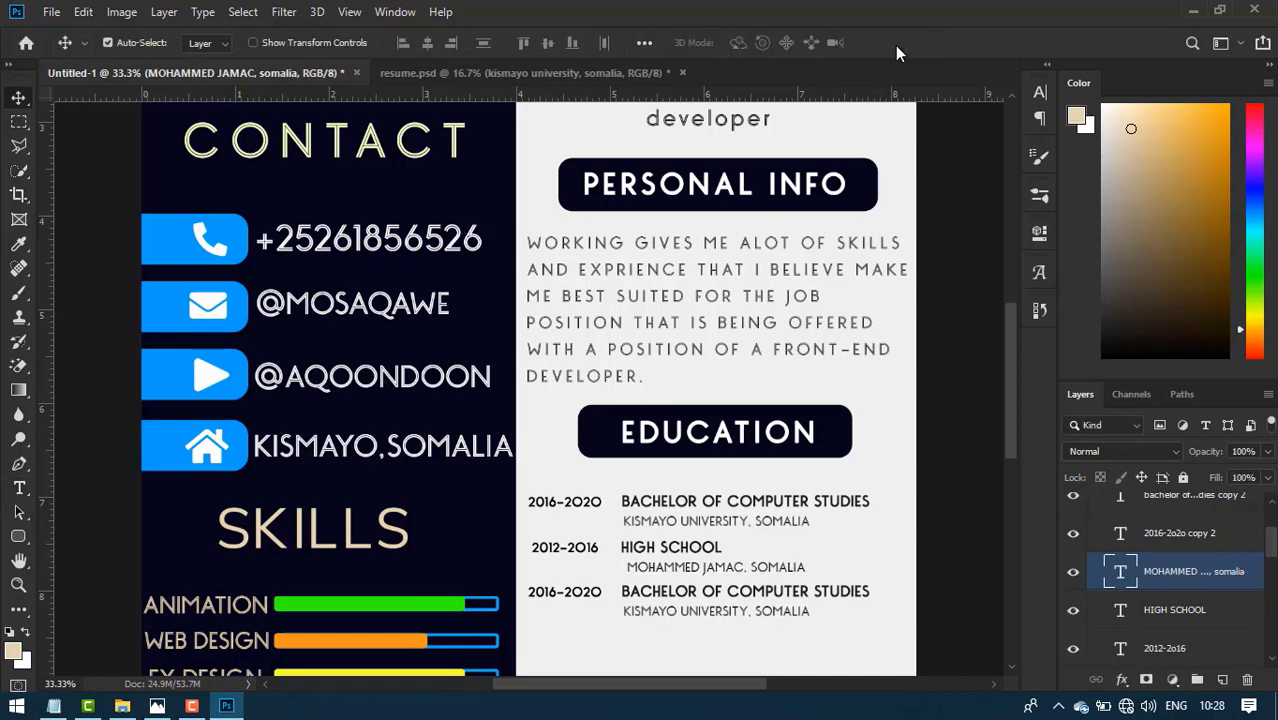
key("Right")
key("Right")
key("Right")
key("Right")
key("Right")
key("Right")
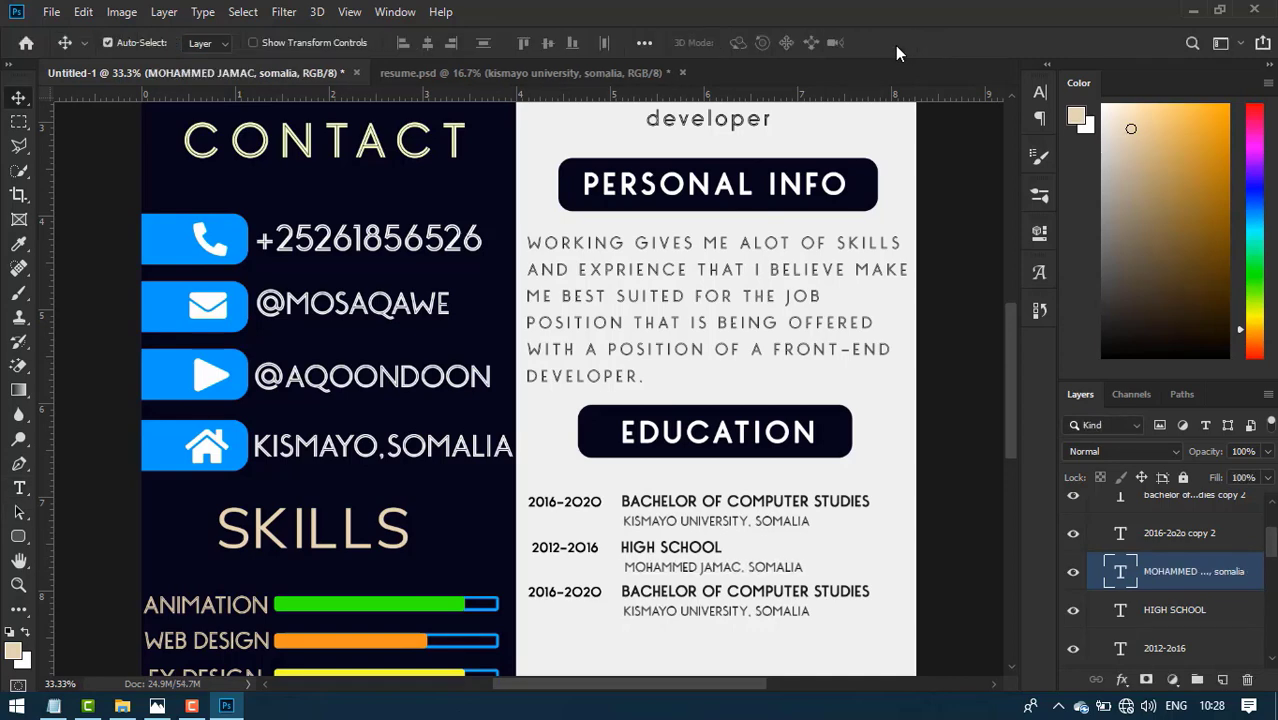
left_click(157, 705)
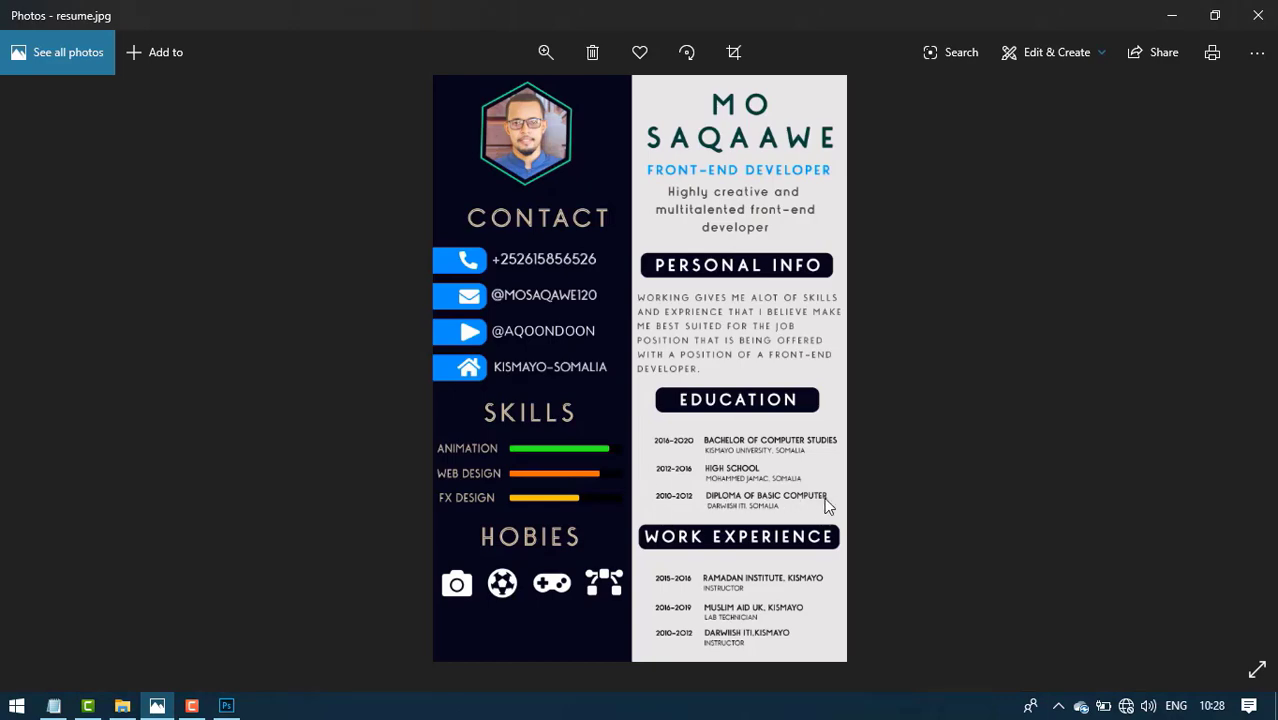
- Change the third entry's years to 2010–2012
left_click(226, 705)
left_click(542, 602)
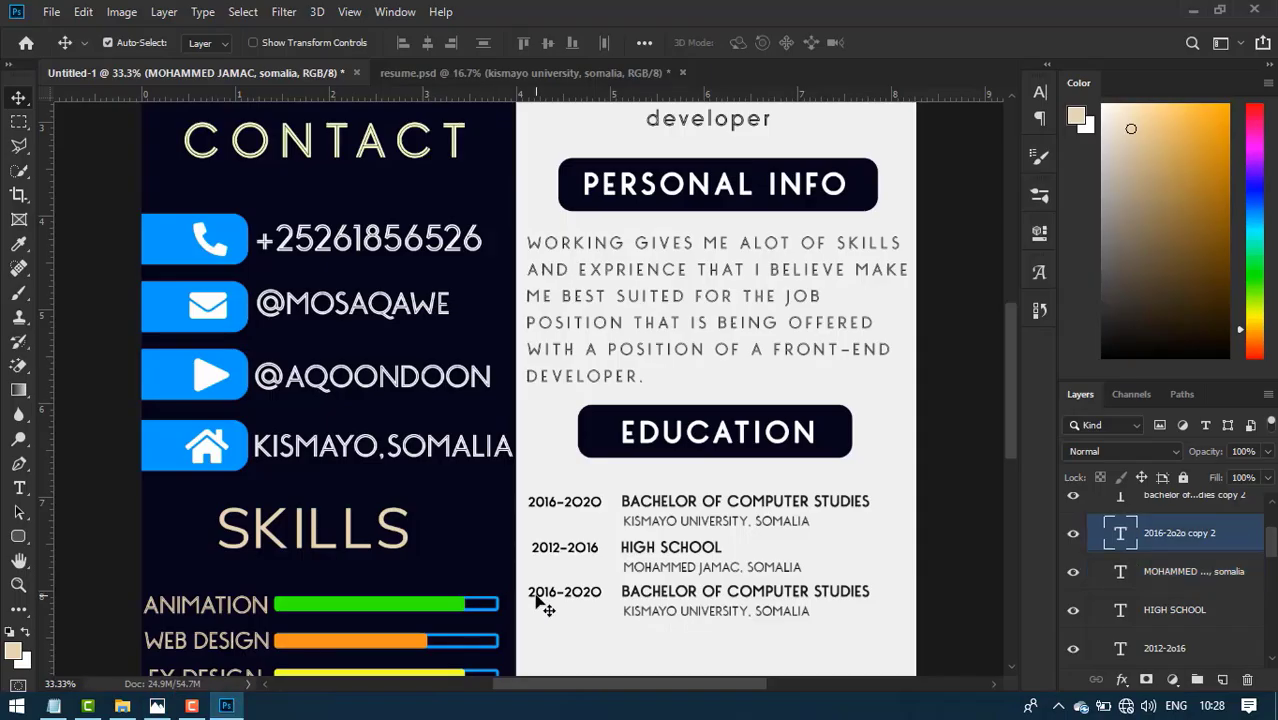
double_click(543, 591)
left_click(550, 591)
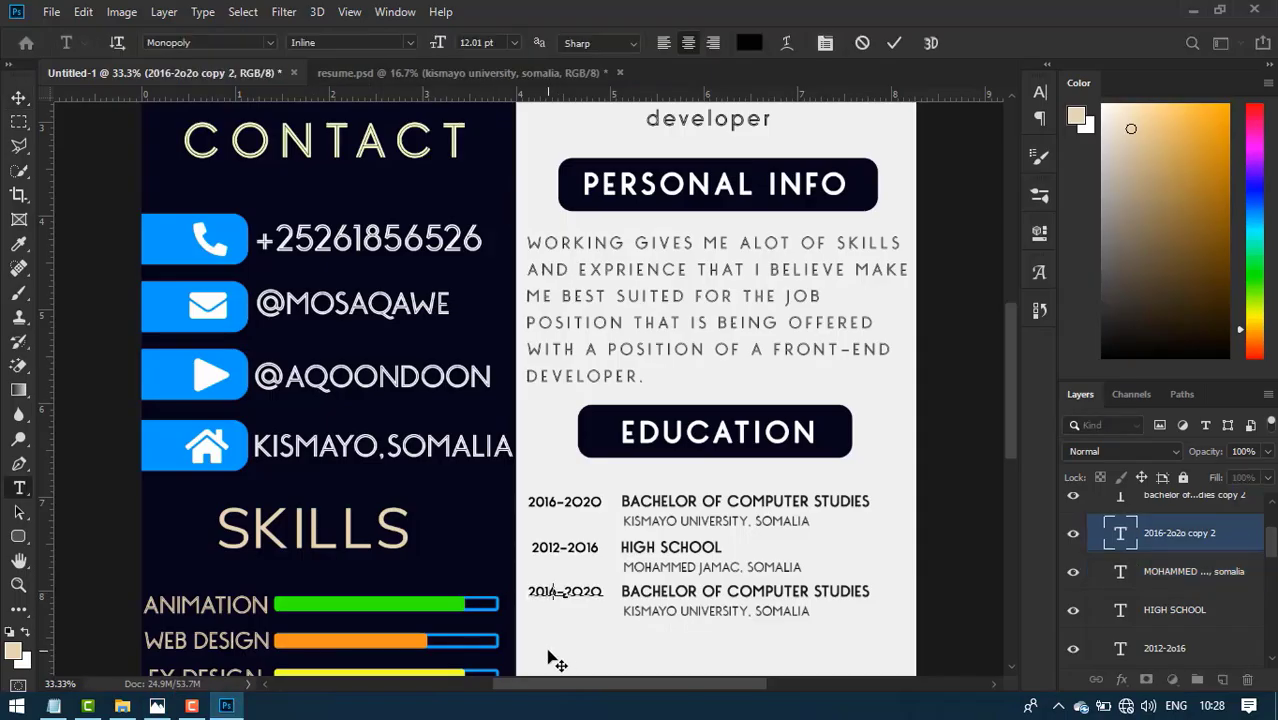
type("0")
key("BackSpace")
key("BackSpace")
type("12")
- Retitle the third entry DIPLOMA OF BASIC COMPUTER and align it left
left_click(702, 598)
key("ctrl+a")
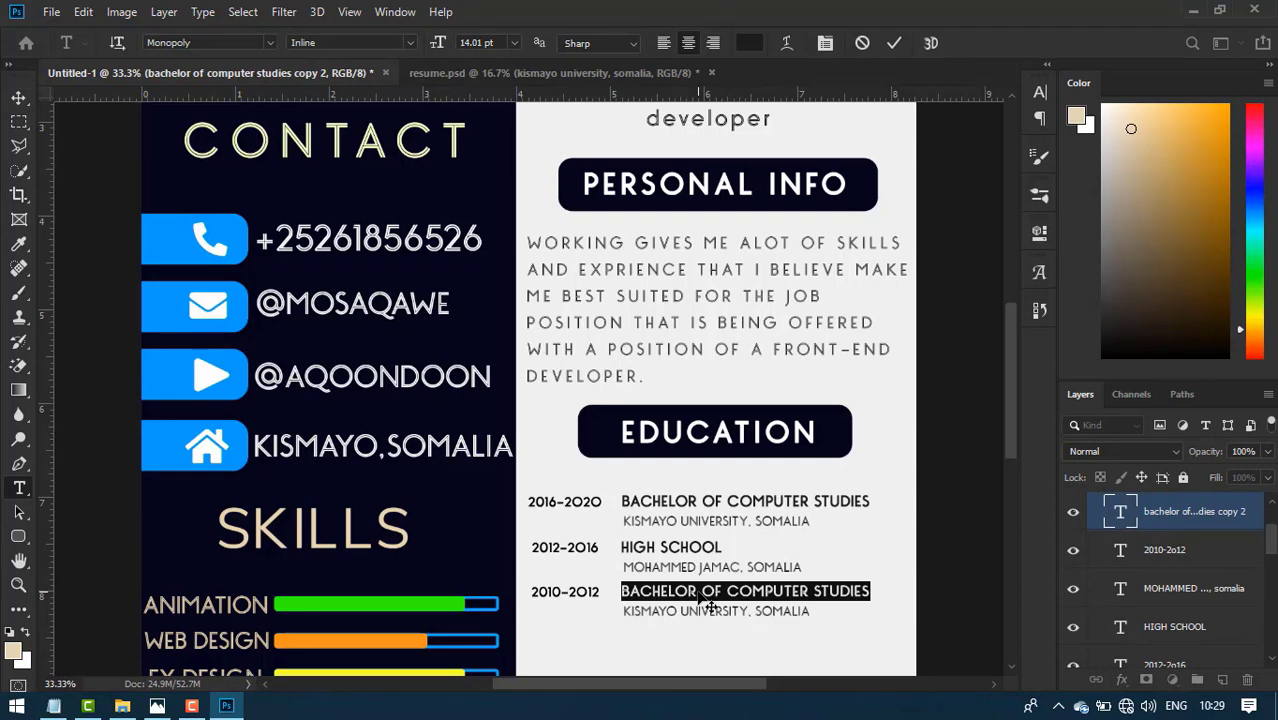
type("DIPLOMA OF")
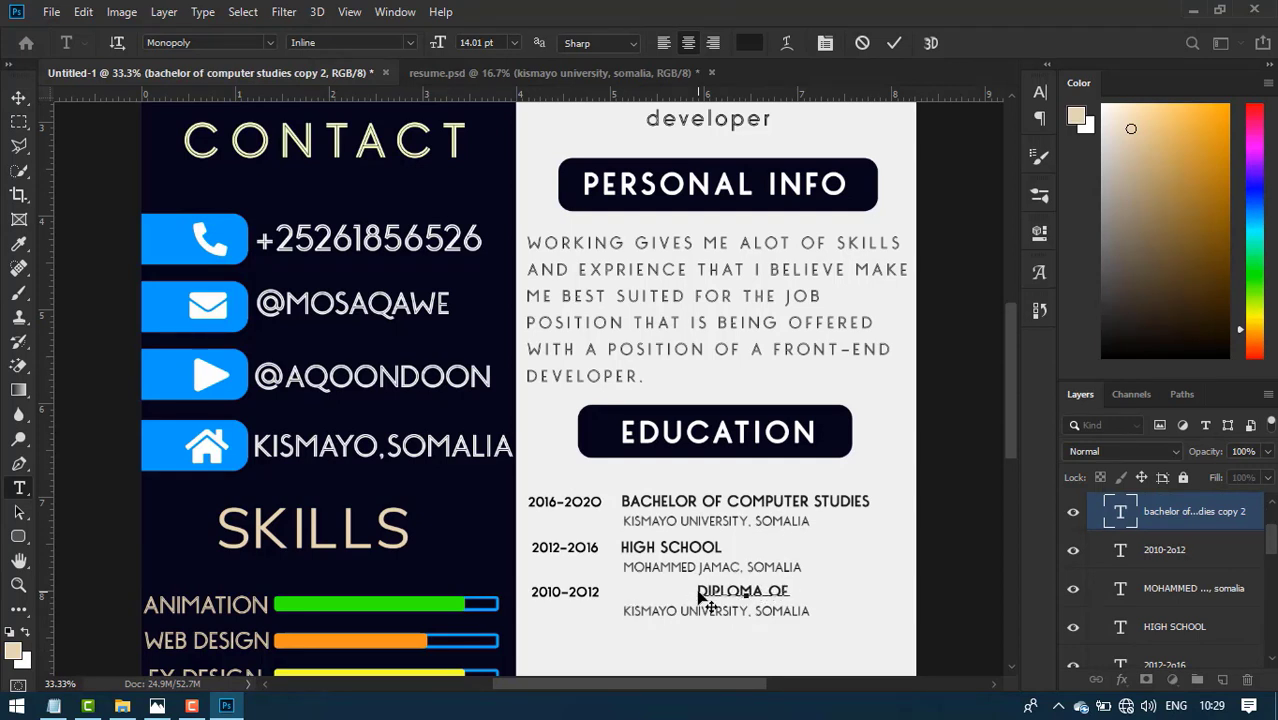
type(" BASIC COMP ")
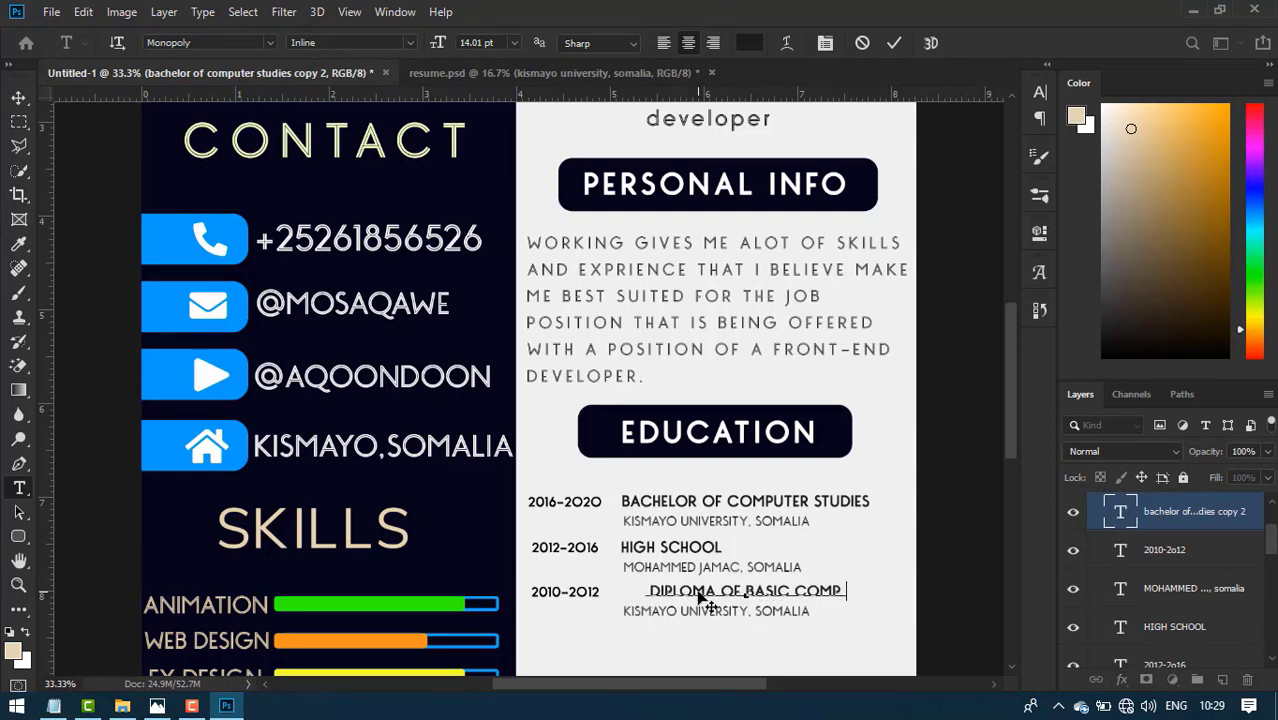
type("UTER")
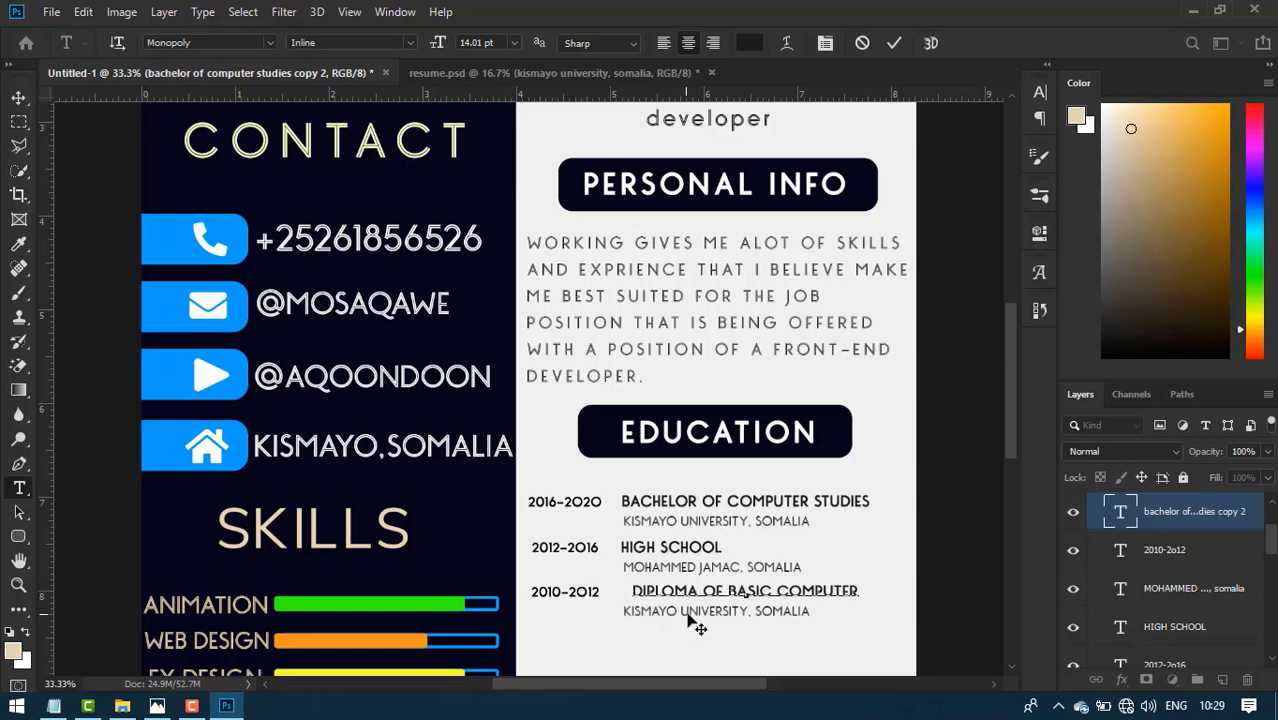
left_click(894, 43)
key("v")
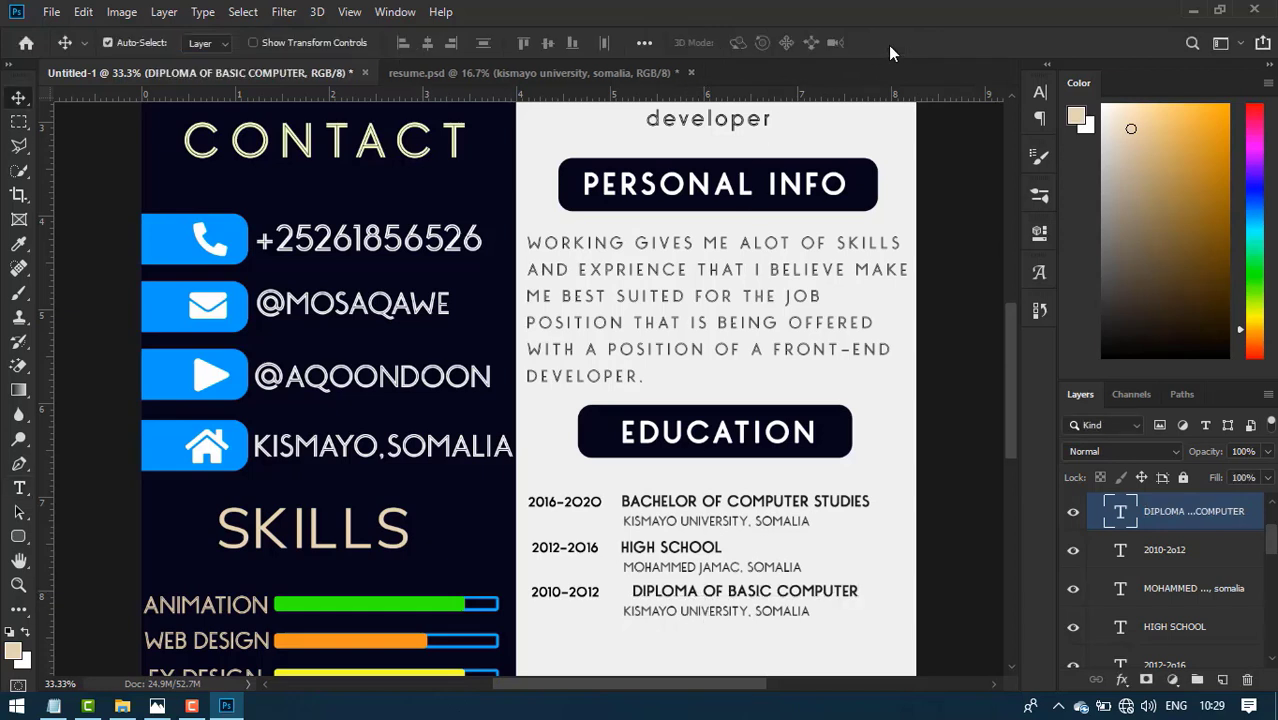
key("shift+Left")
key("shift+Left")
key("shift+Left")
key("shift+Left")
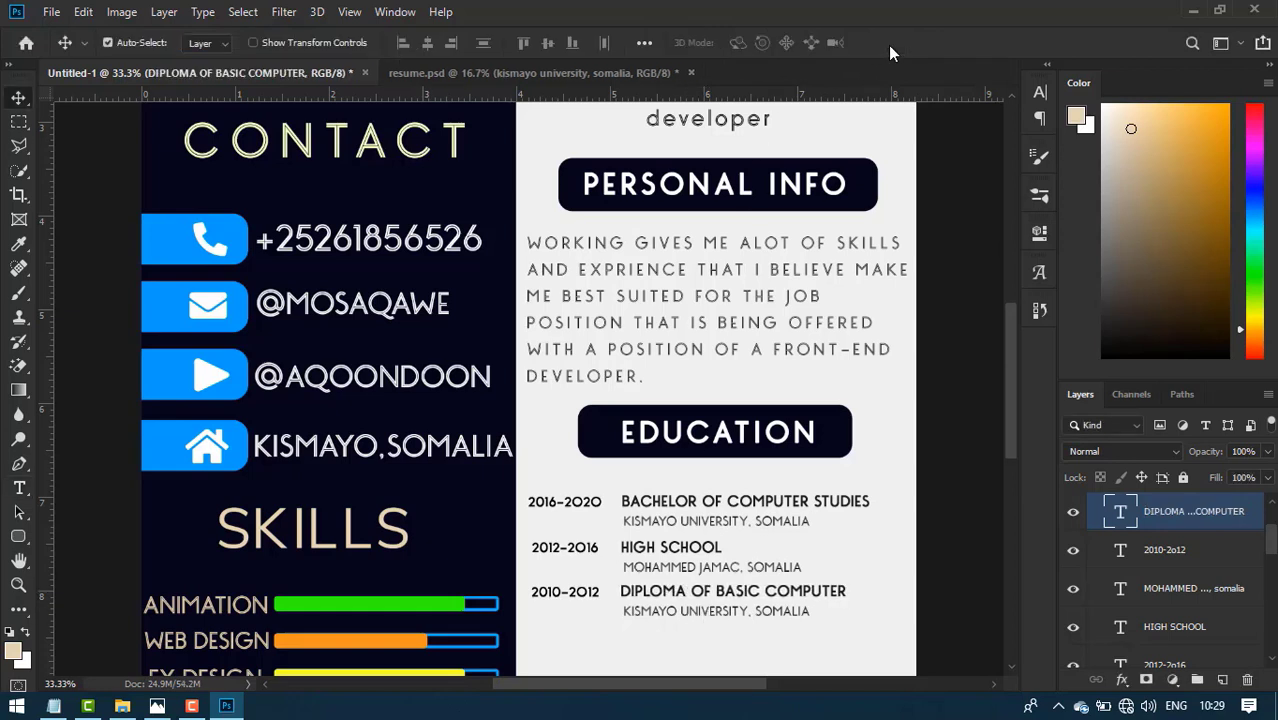
- Rename the third entry's school to DARWIISH ITI, SOMALIA and align it
left_click(737, 614, "alt")
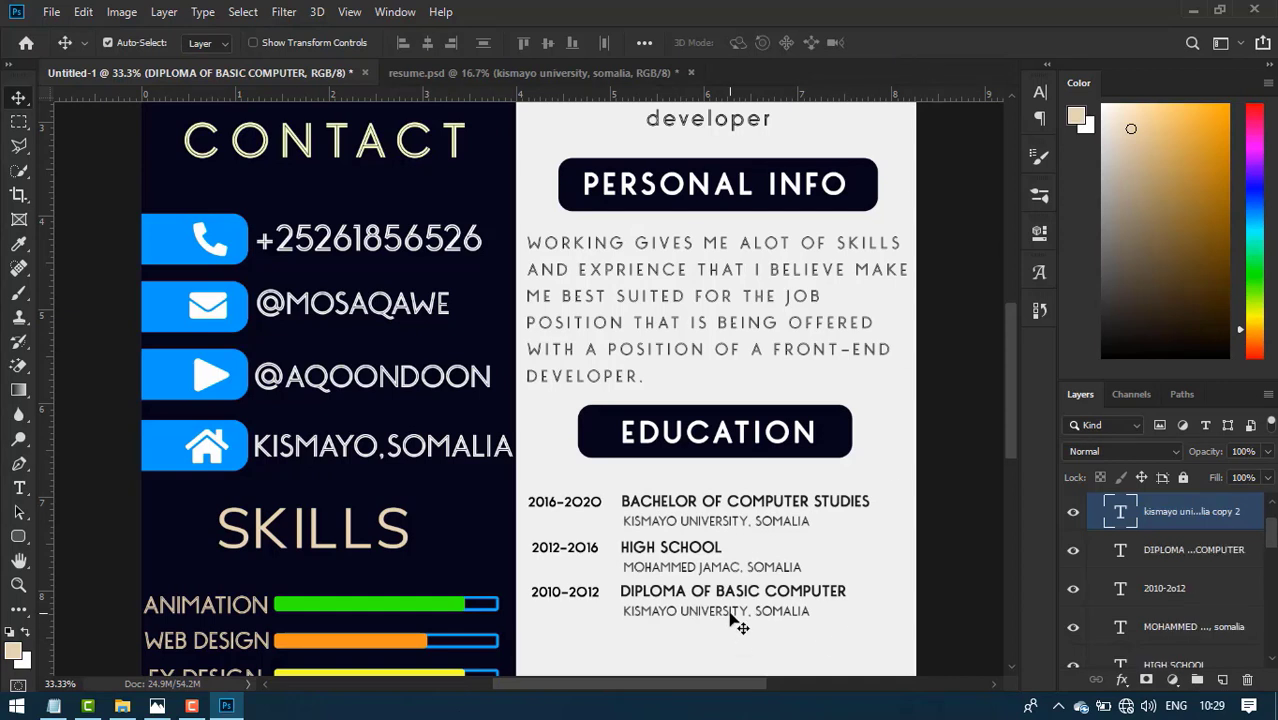
double_click(737, 614)
left_click_drag(754, 611, 617, 596)
type("darwiish")
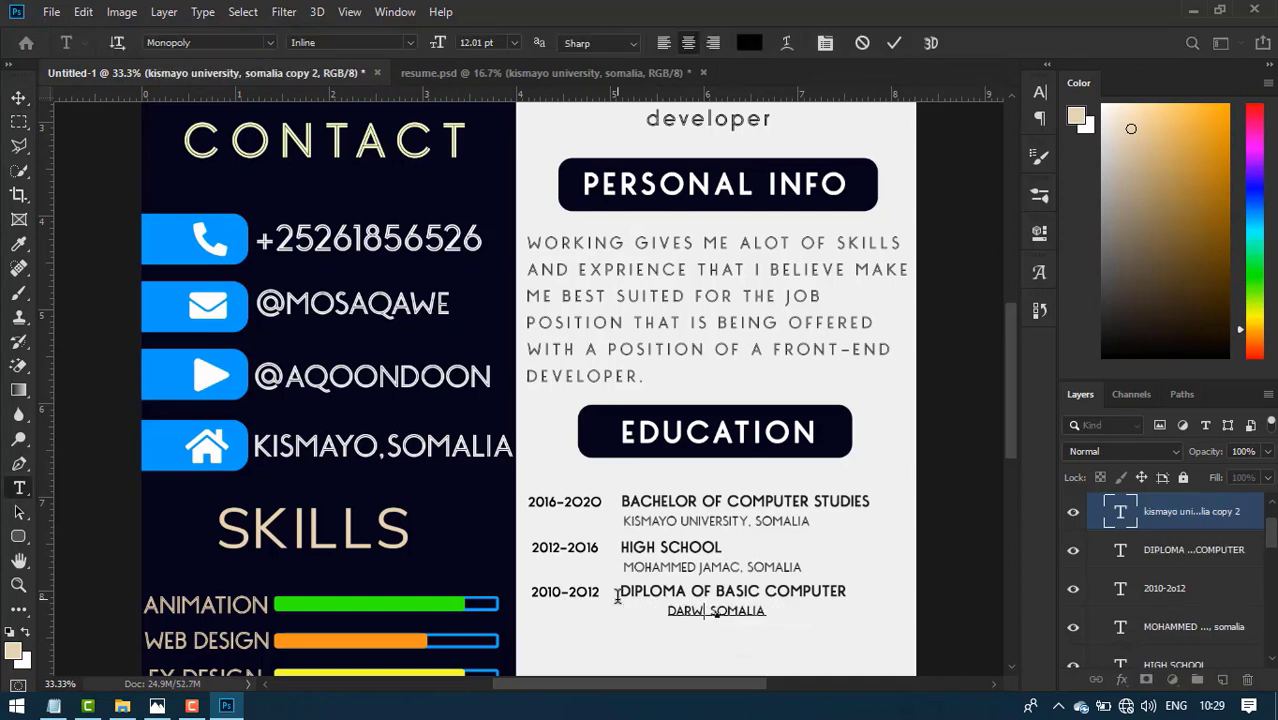
type(" it")
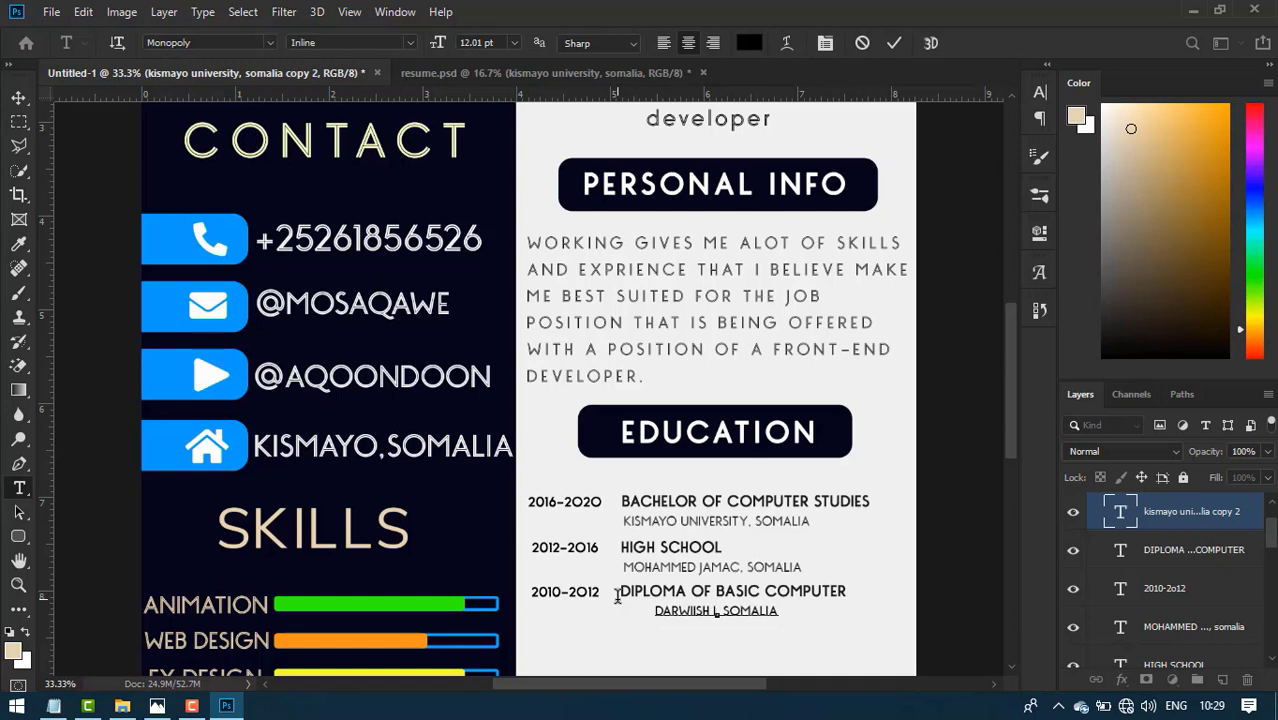
type("i")
left_click(893, 42)
key("v")
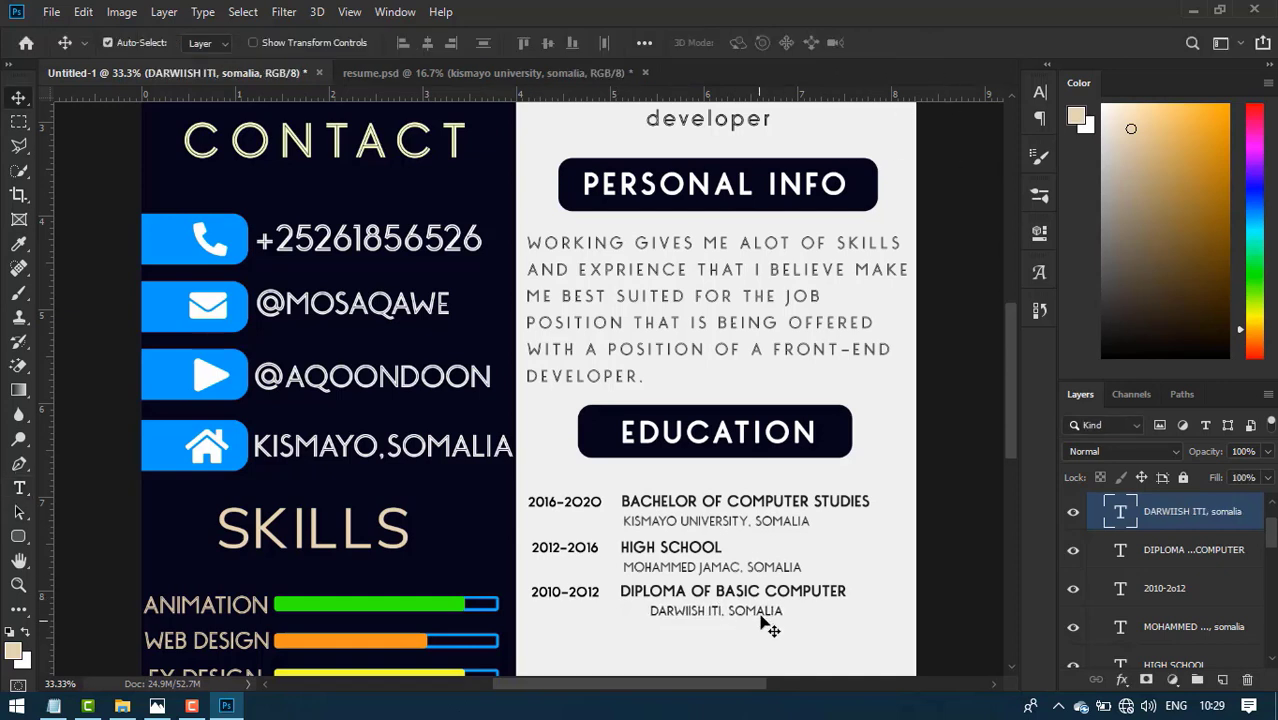
key("shift+Left")
key("shift+Left")
key("shift+Left")
key("shift+Left")
key("shift+Left")
key("shift+Left")
key("shift+Left")
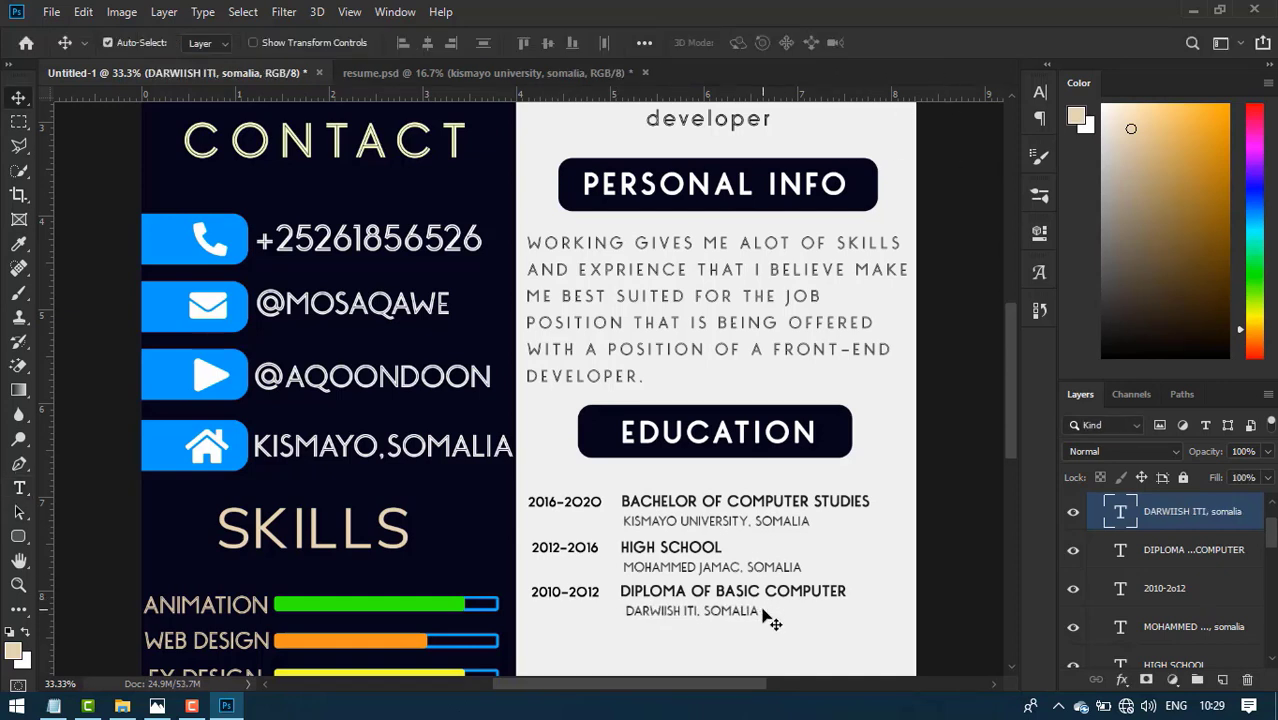
key("Left")
key("Left")
key("Left")
key("Left")
key("Left")
key("Left")
scroll(893, 585, "down", 5)
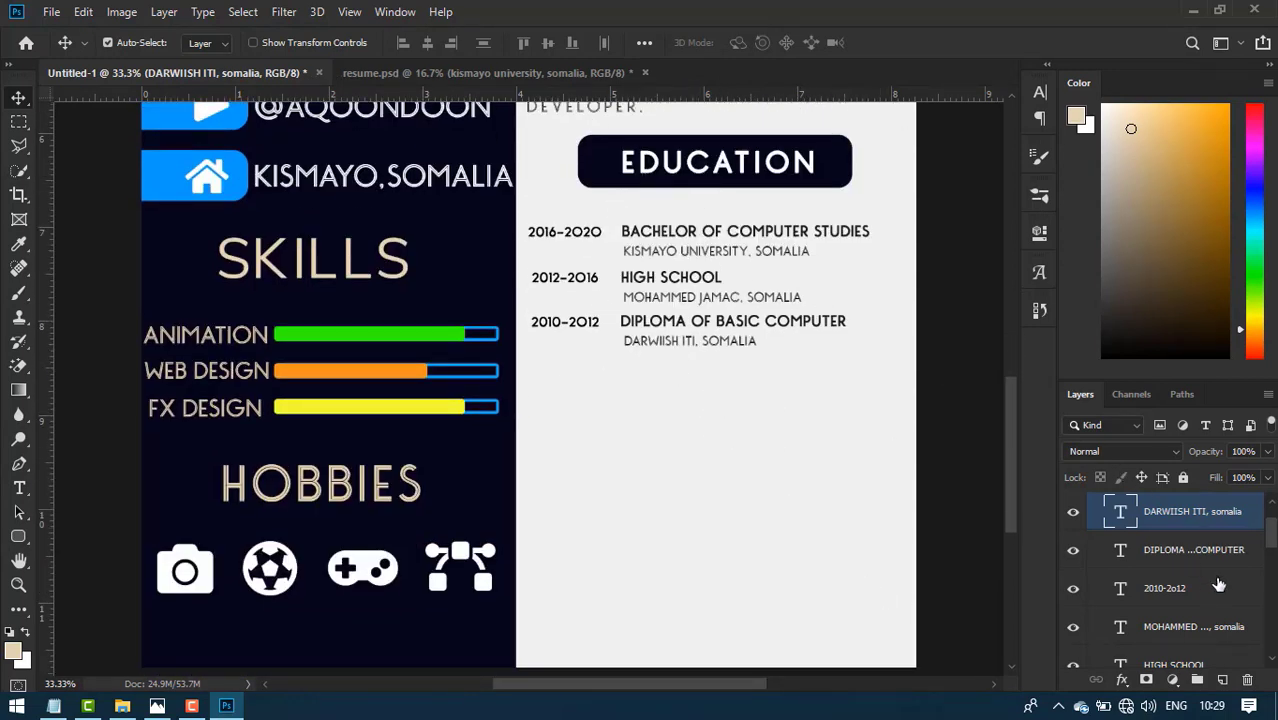
scroll(1218, 585, "down", 5)
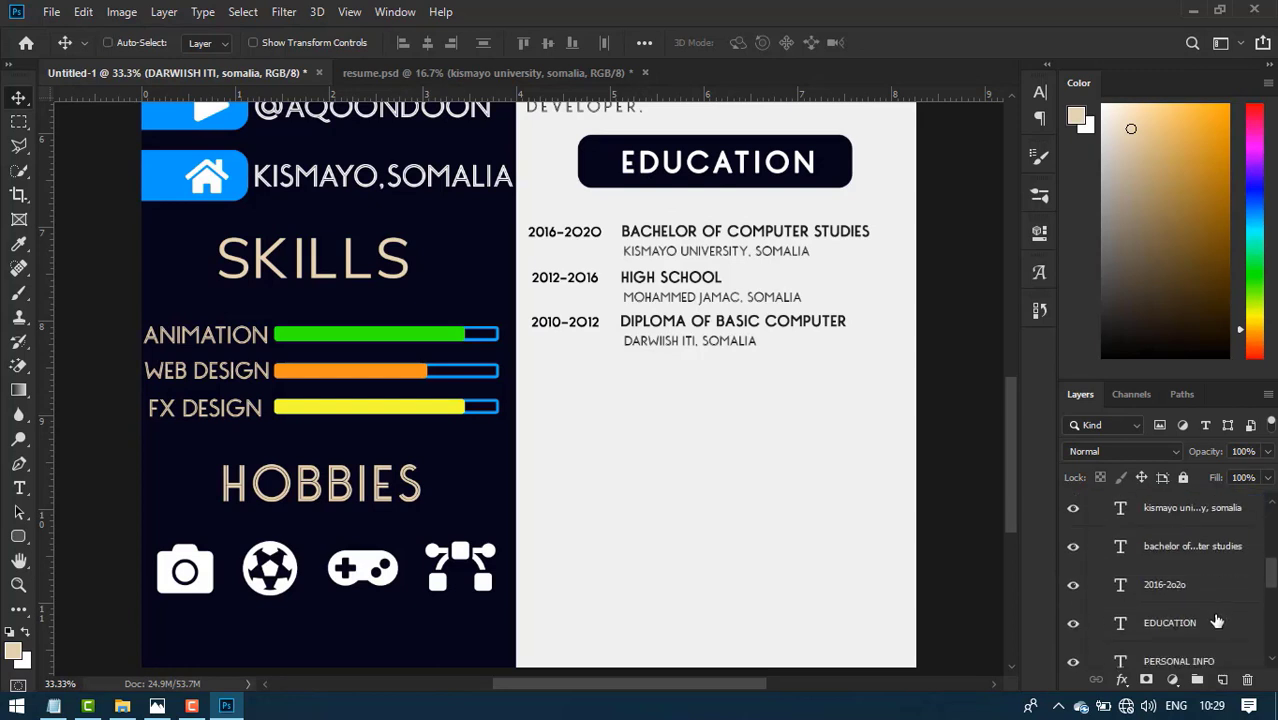